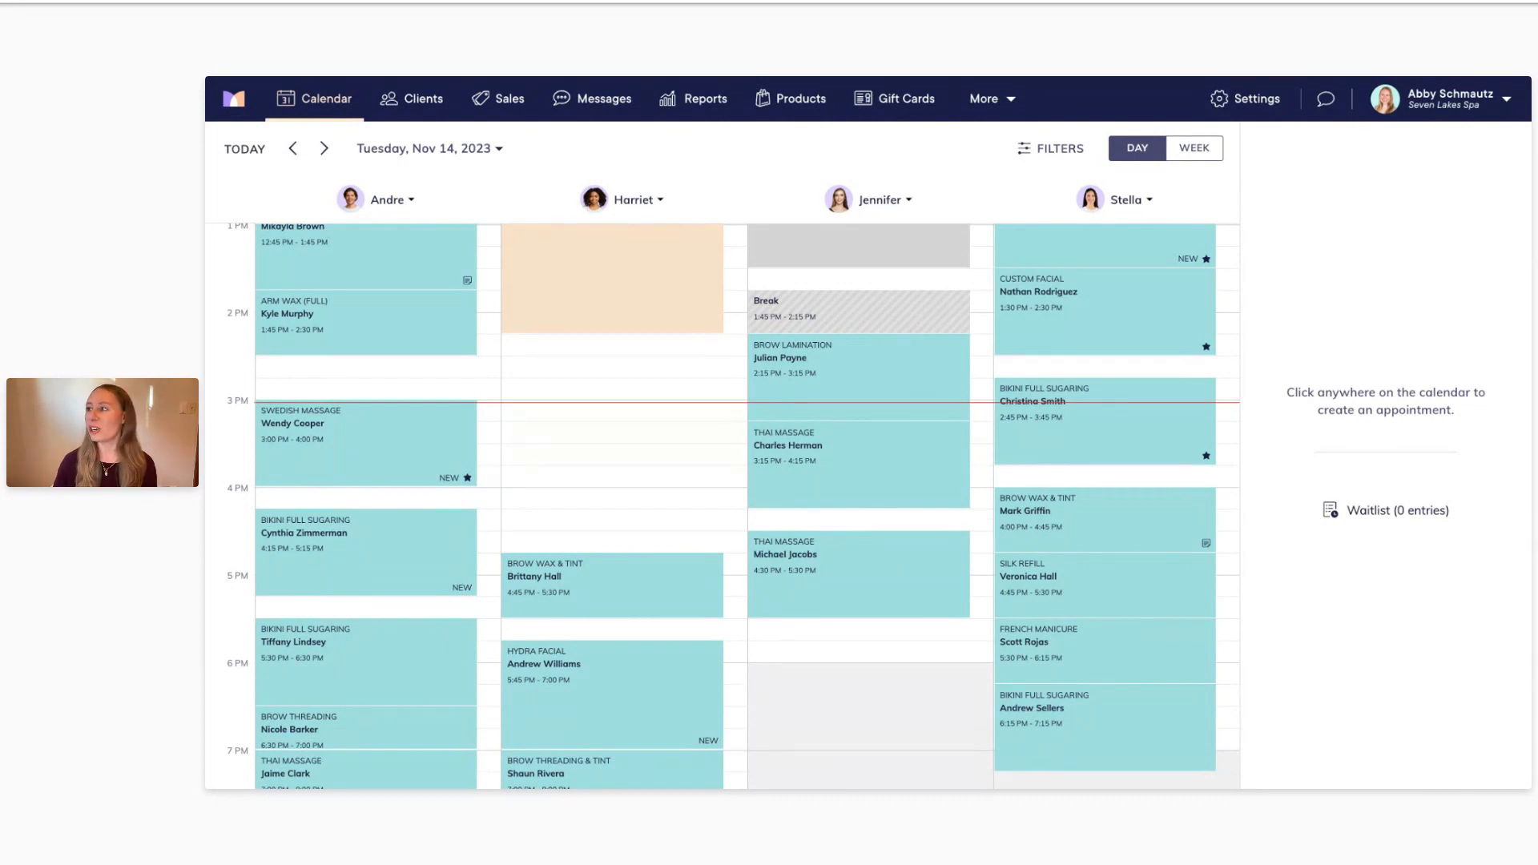
Step: Start a new option group in the customizations of the Signature Facial service in the service settings
left_click(1248, 104)
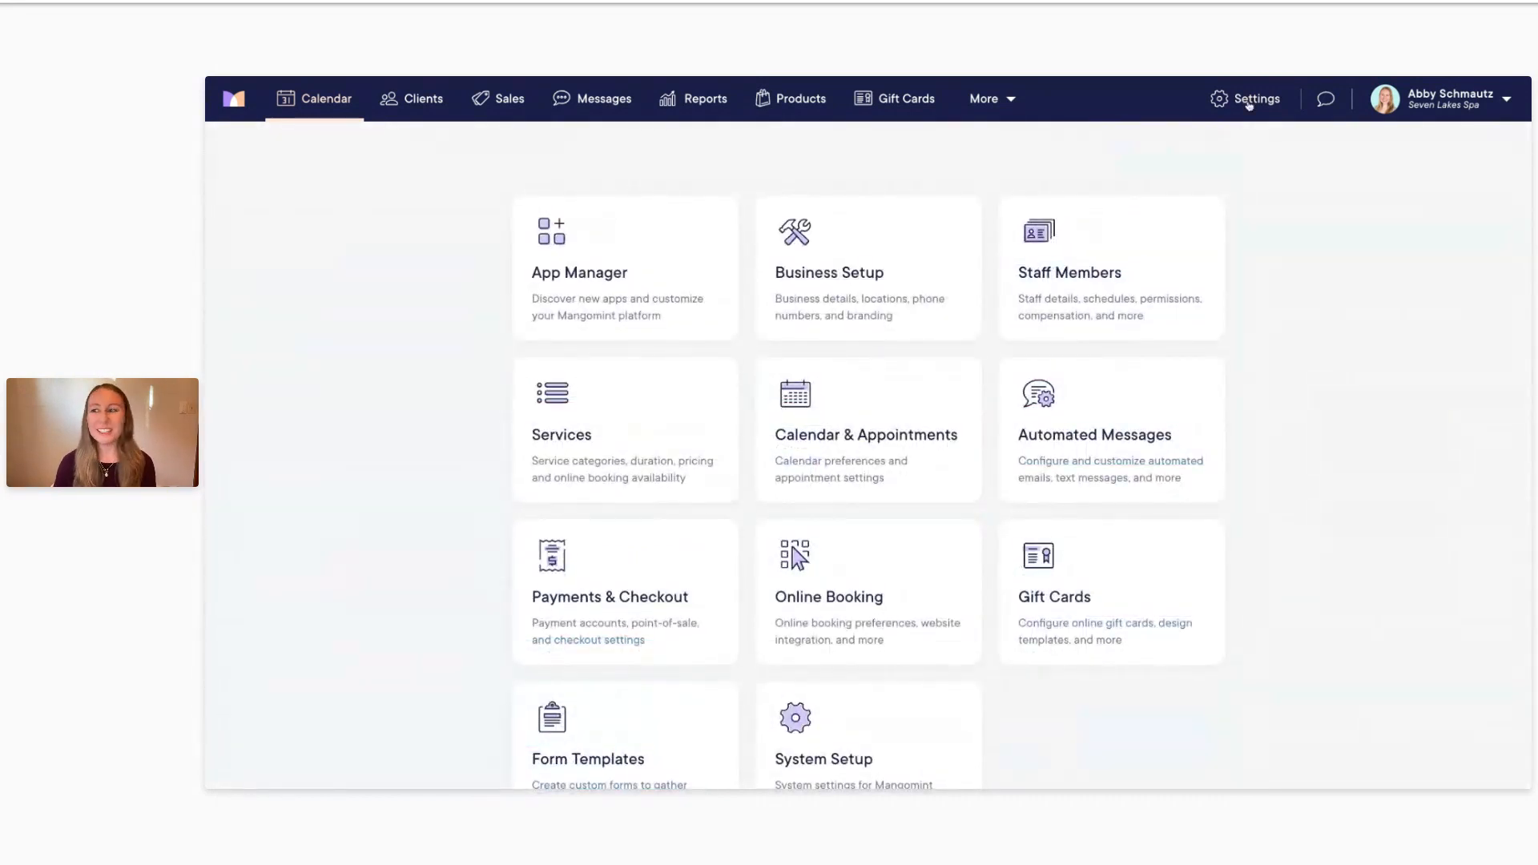
scroll(476, 333, "down", 1)
left_click(585, 385)
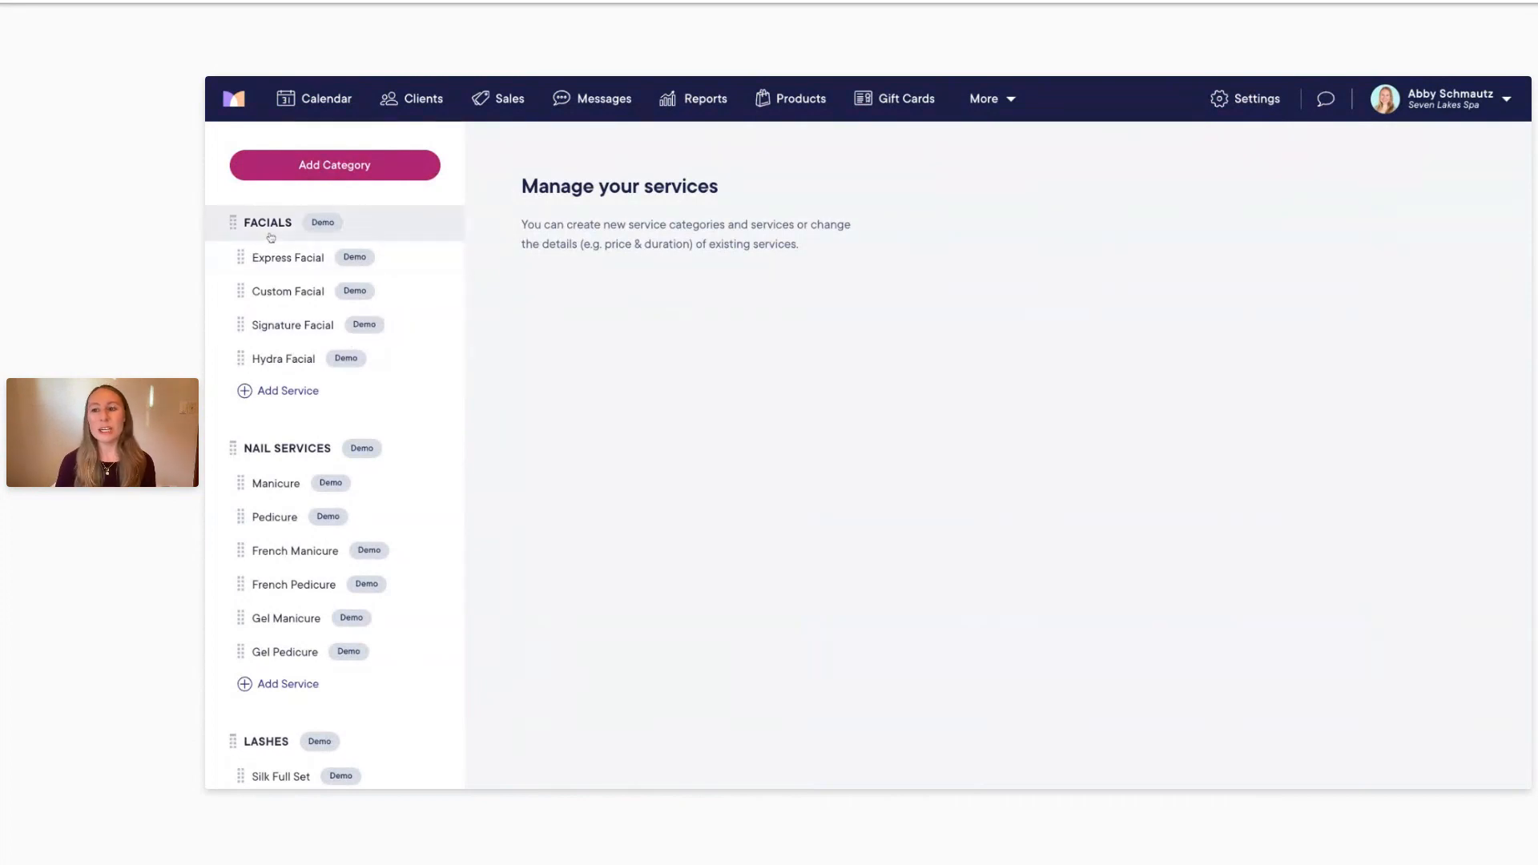
left_click(311, 331)
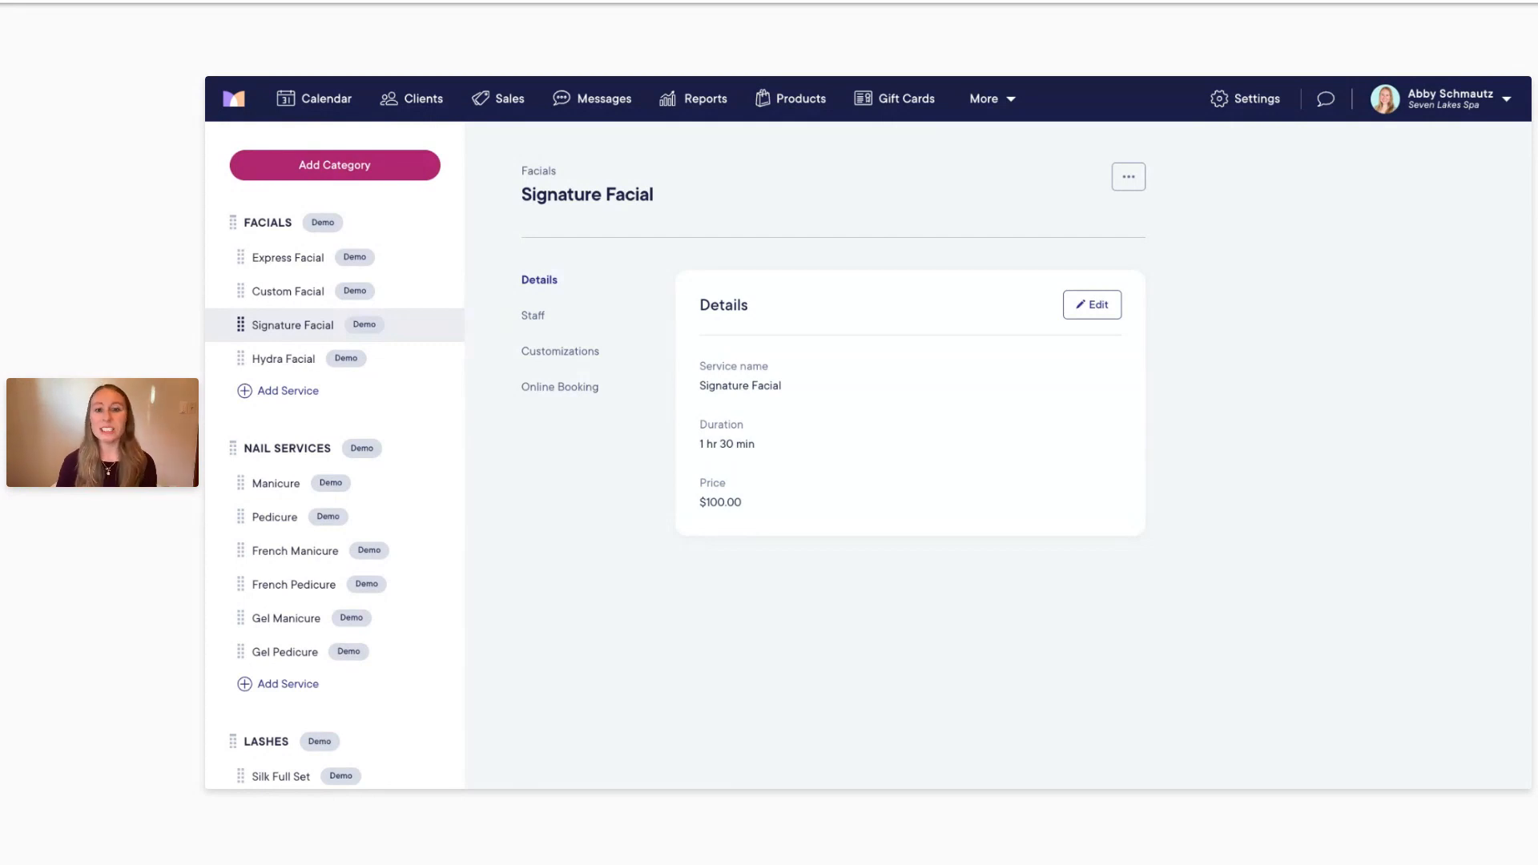
left_click(563, 351)
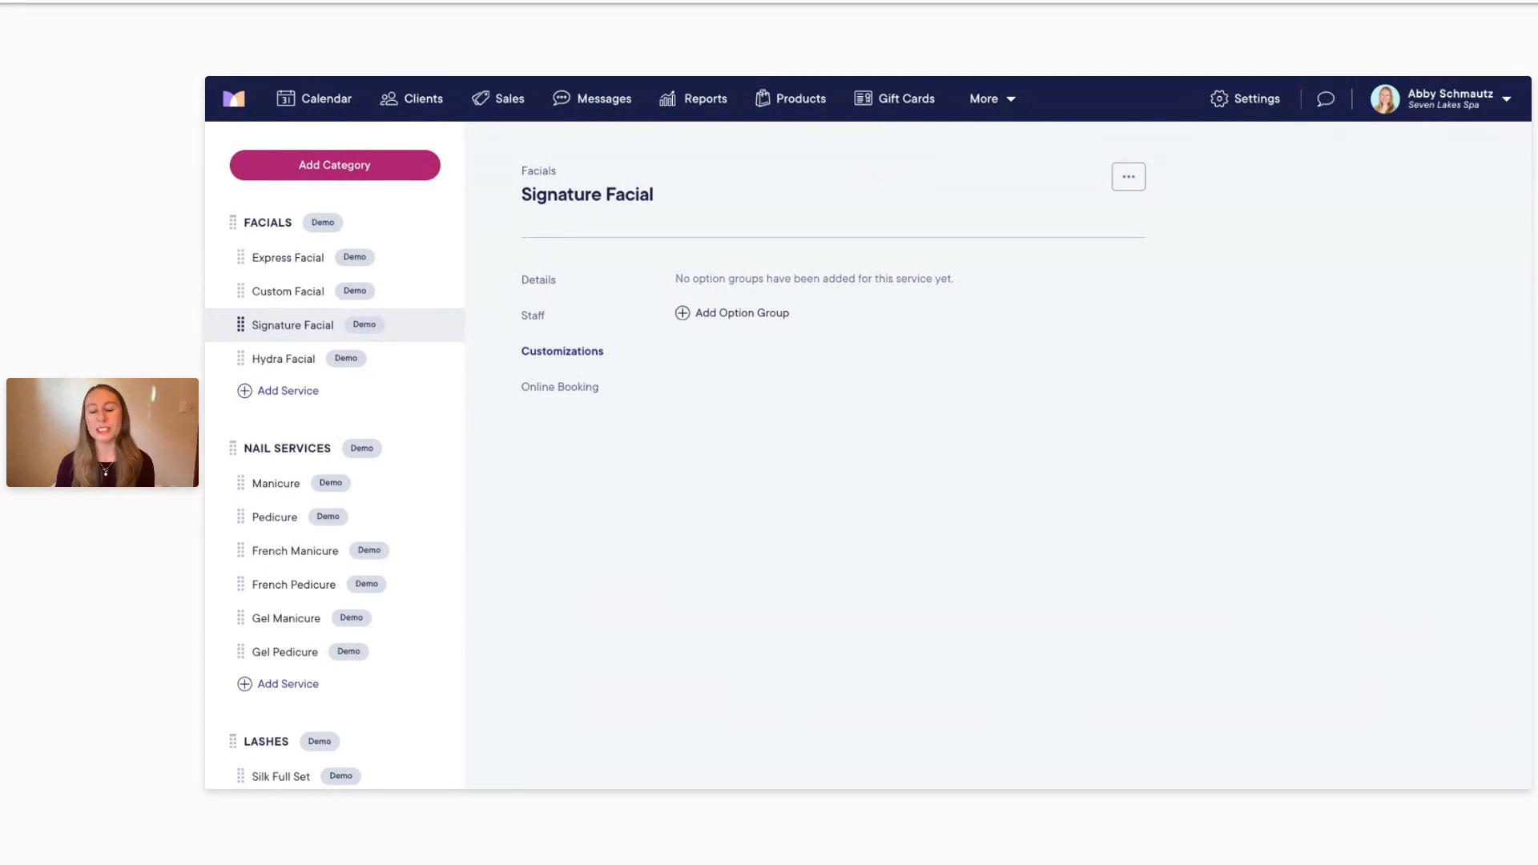
left_click(721, 314)
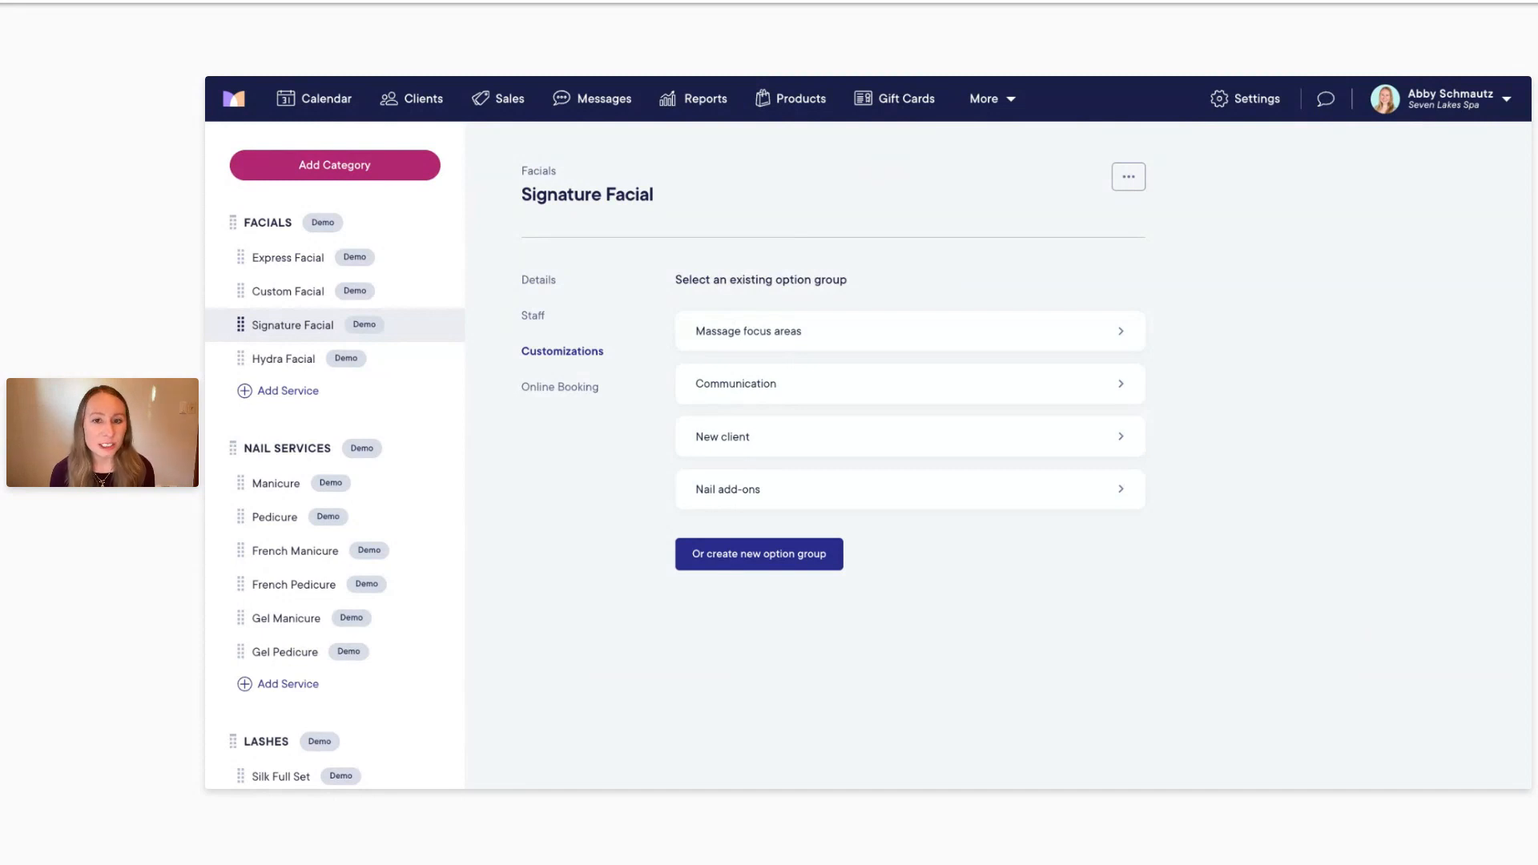
left_click(749, 563)
scroll(749, 562, "down", 1)
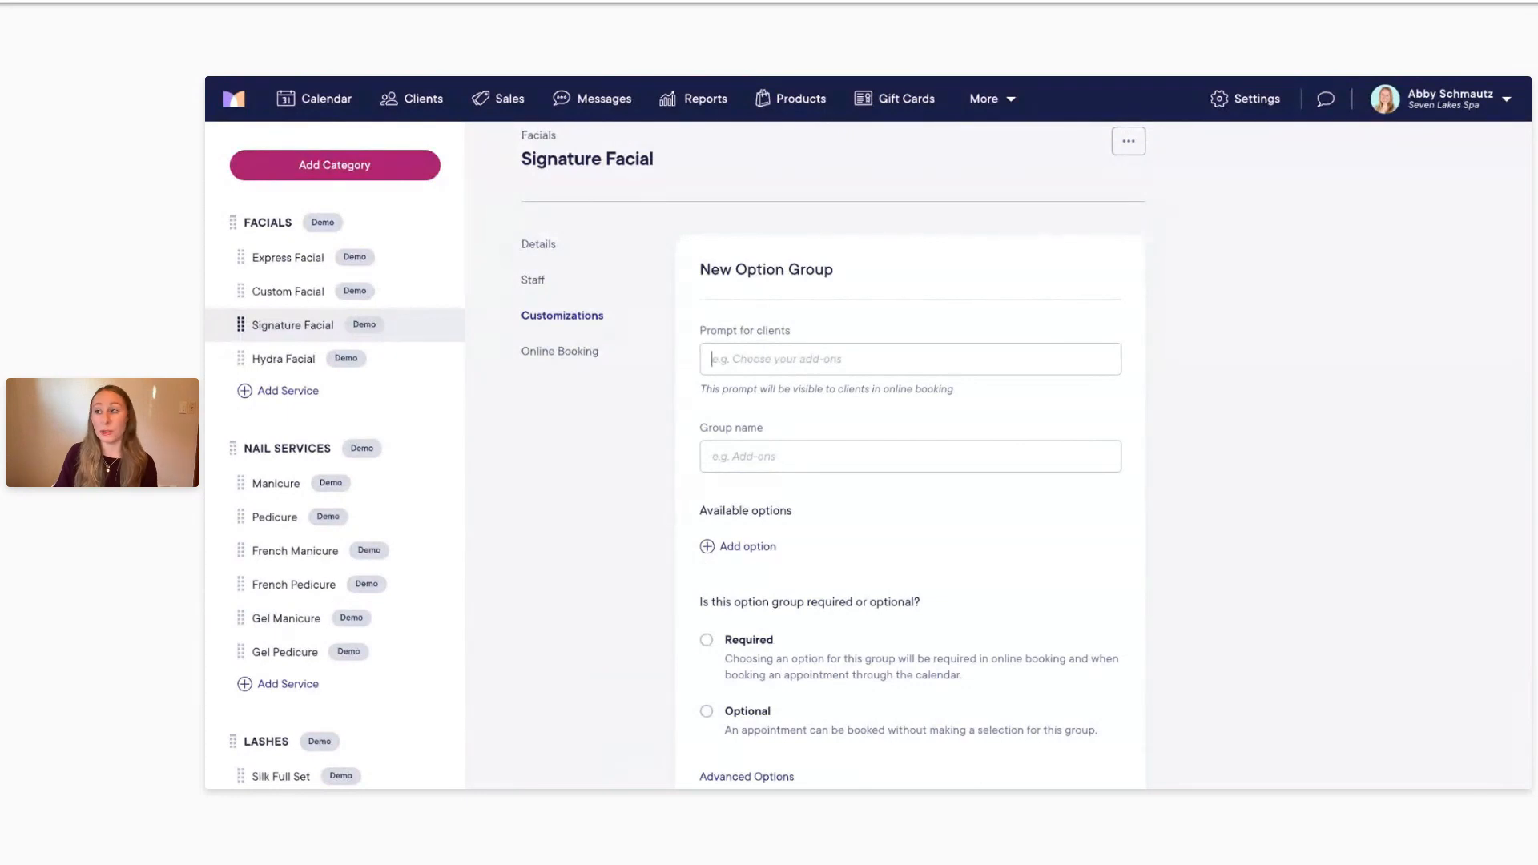
Step: Set the option group's client prompt to "How would you like to enhance your facial?" and its name to "Facial enhancements"
type("How would you like to enhance your facial?")
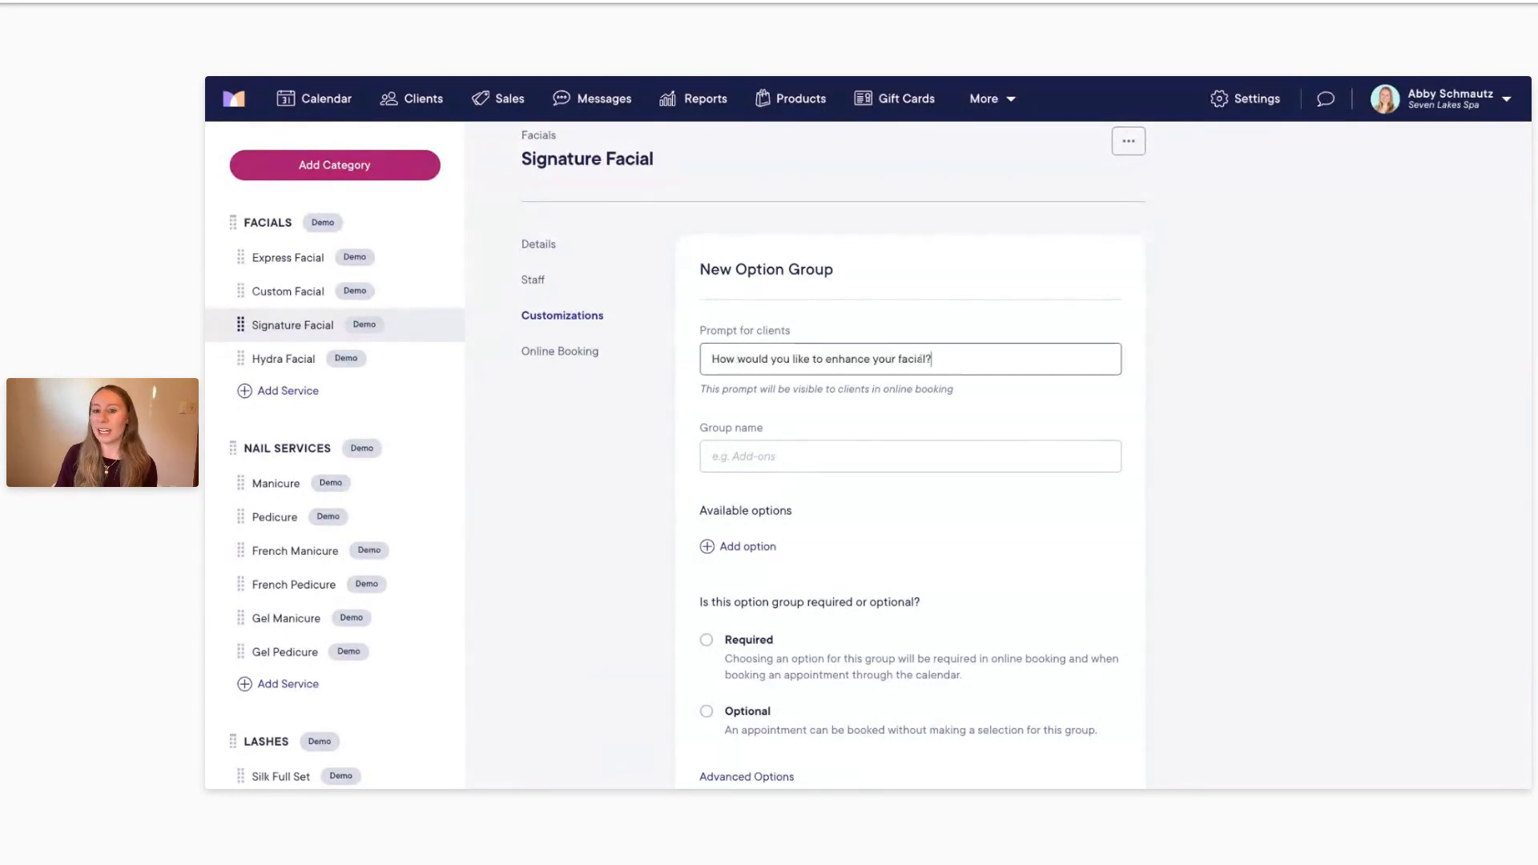
scroll(858, 406, "down", 1)
left_click(801, 444)
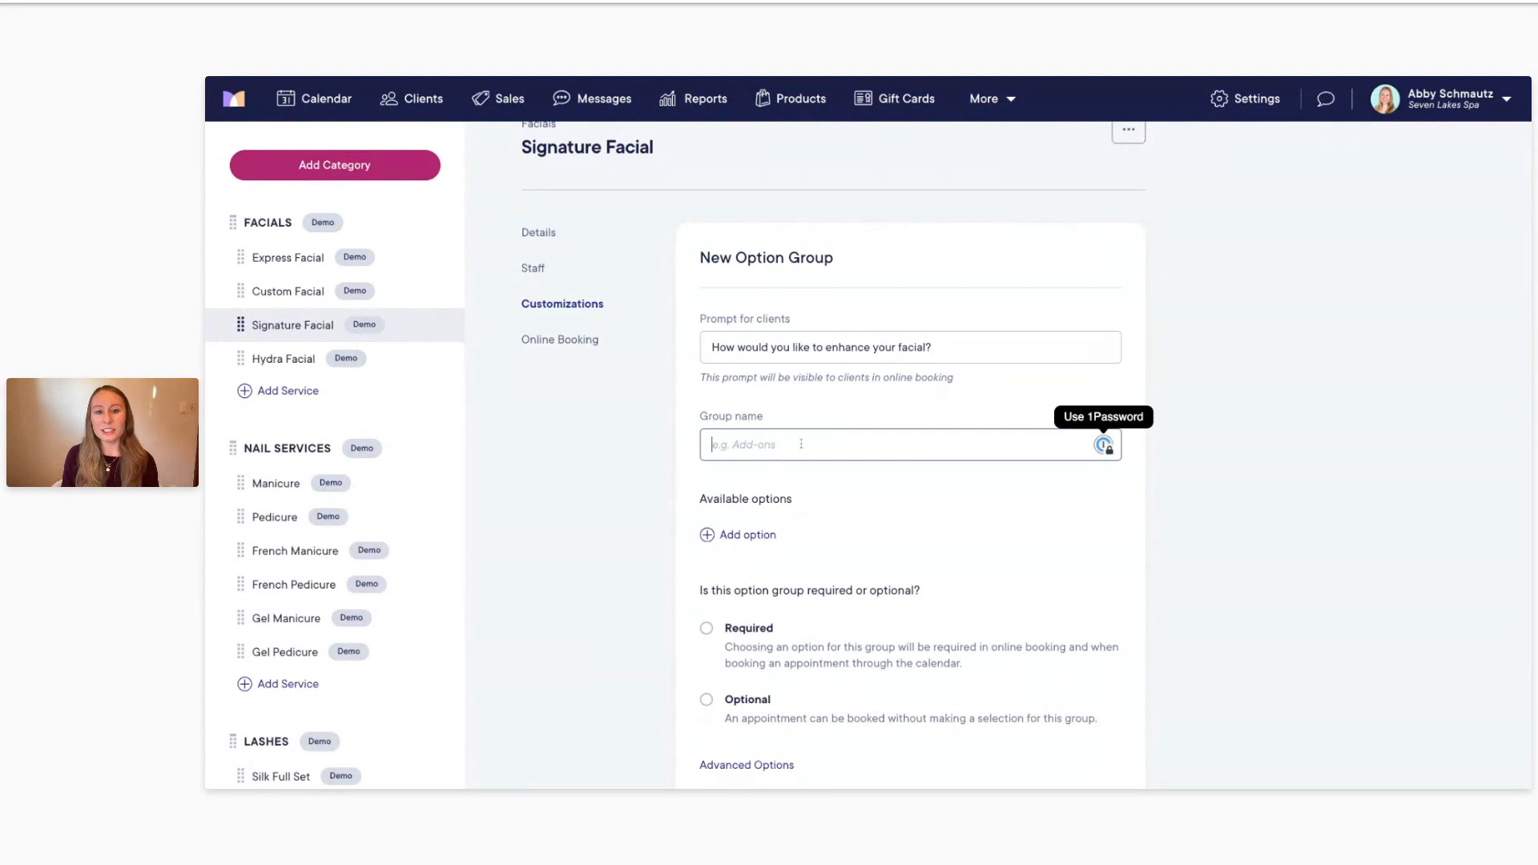
type("Facial enha")
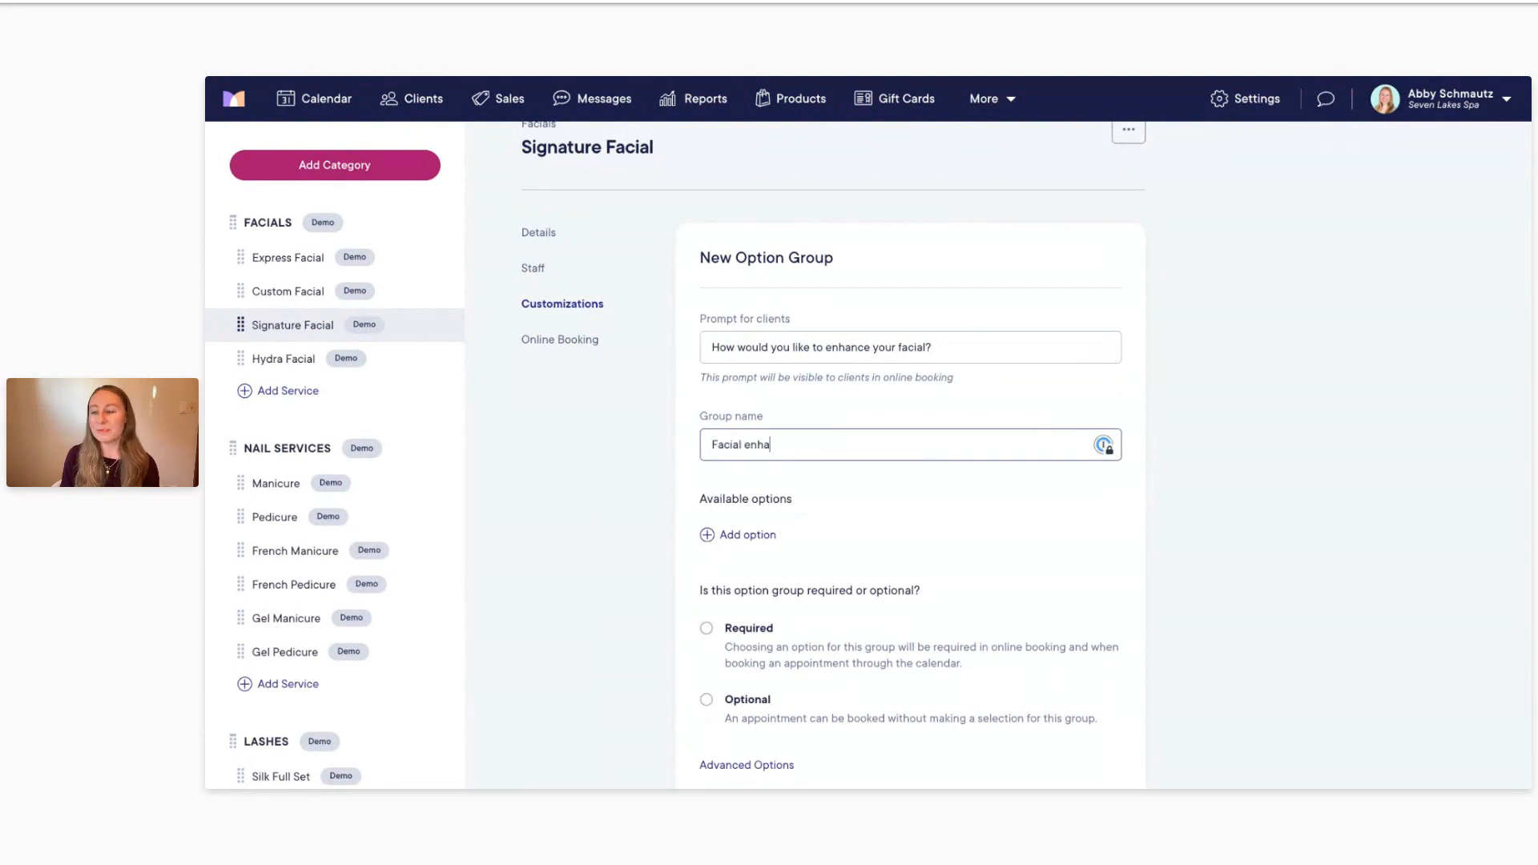
type("ncements")
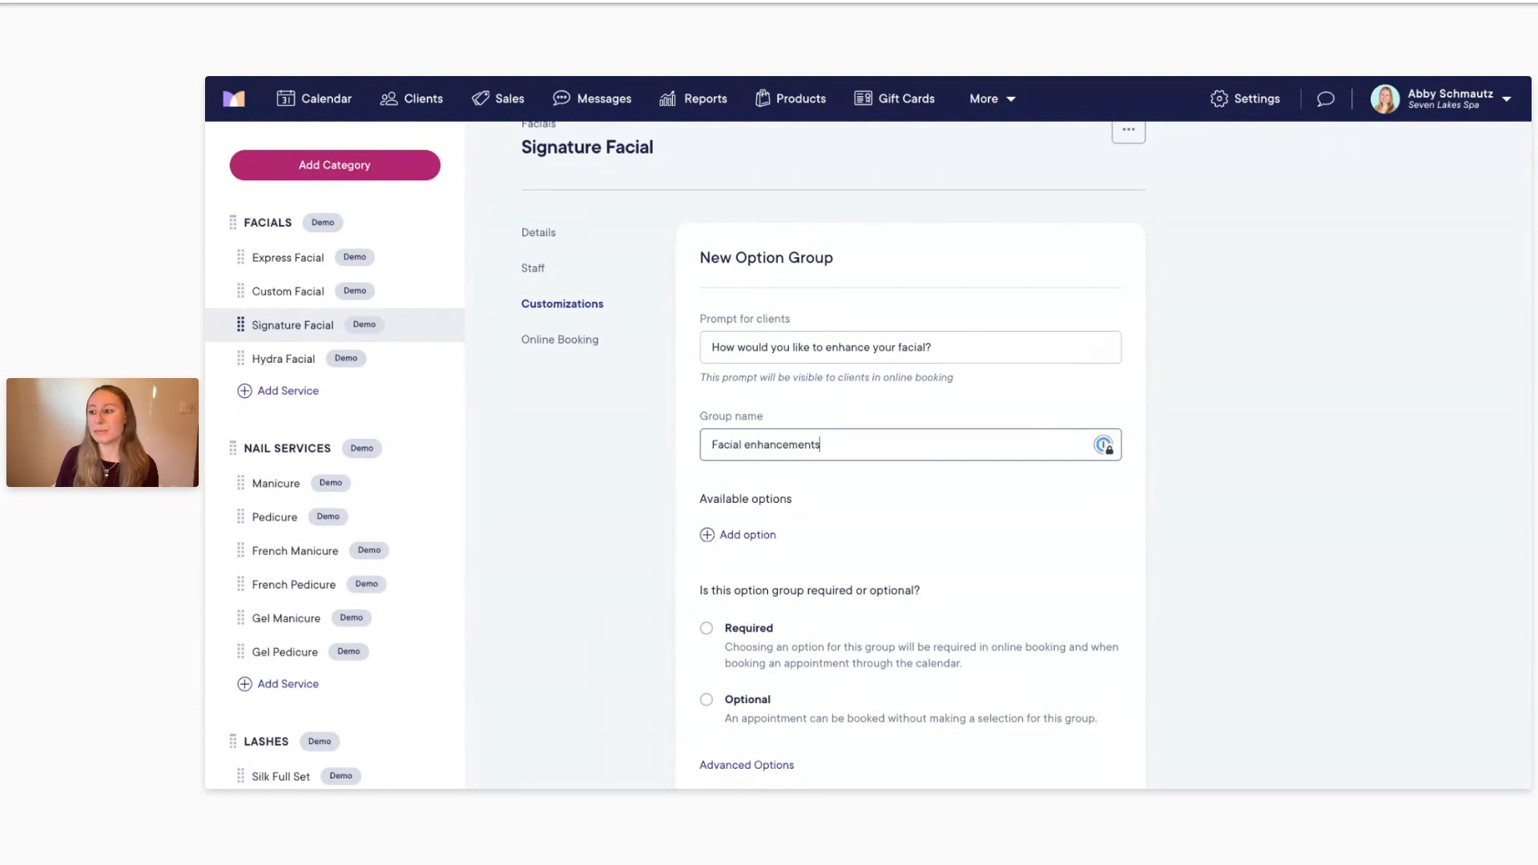
Step: Create an option named "LED Light Therapy" and paste its description starting "Boost your facial experience with professional-grade LED"
scroll(833, 449, "down", 1)
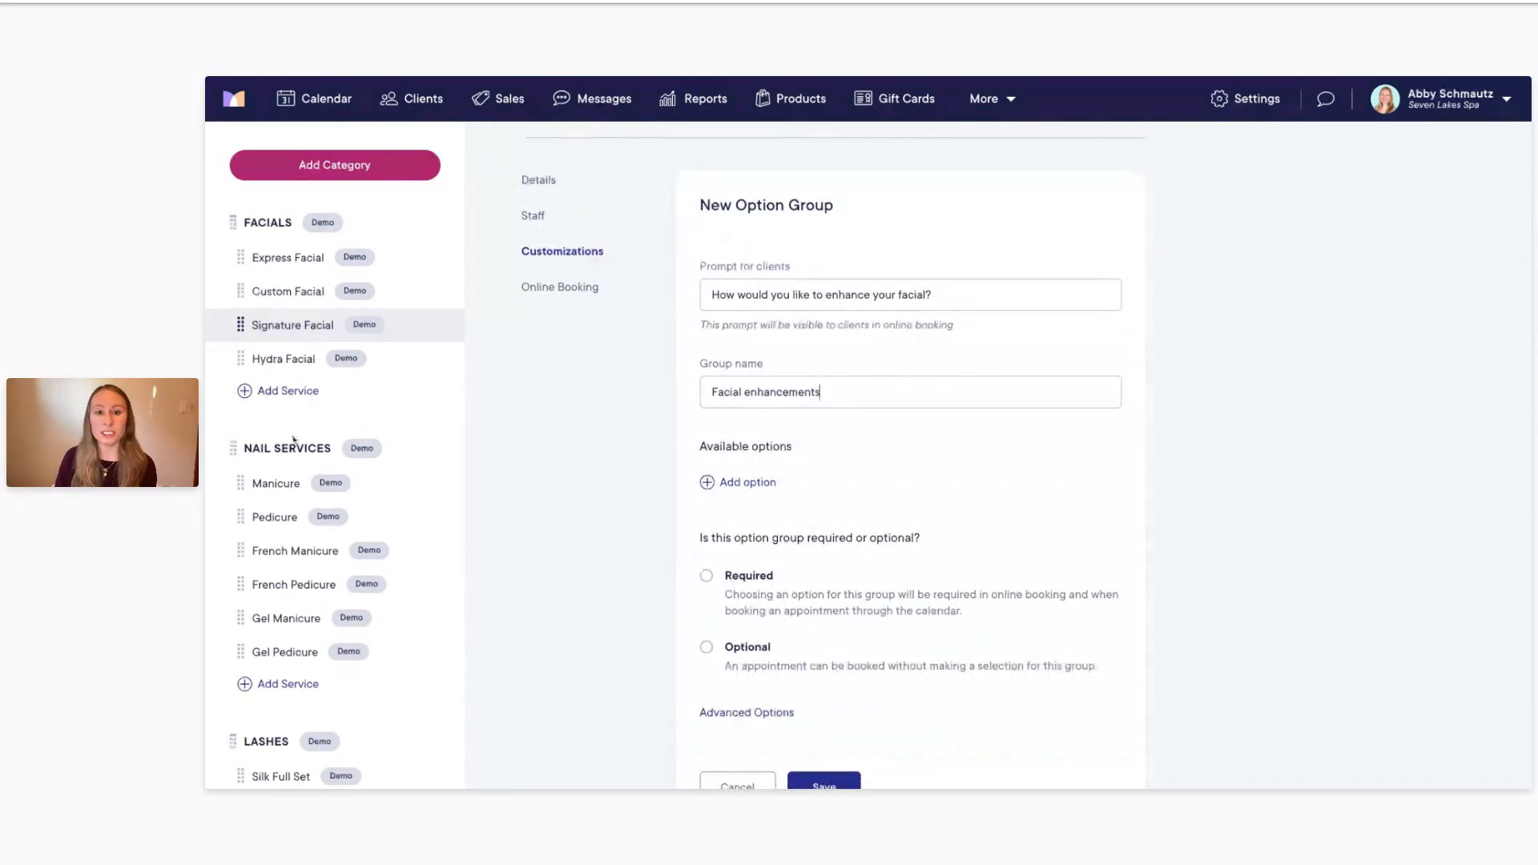
scroll(860, 459, "down", 1)
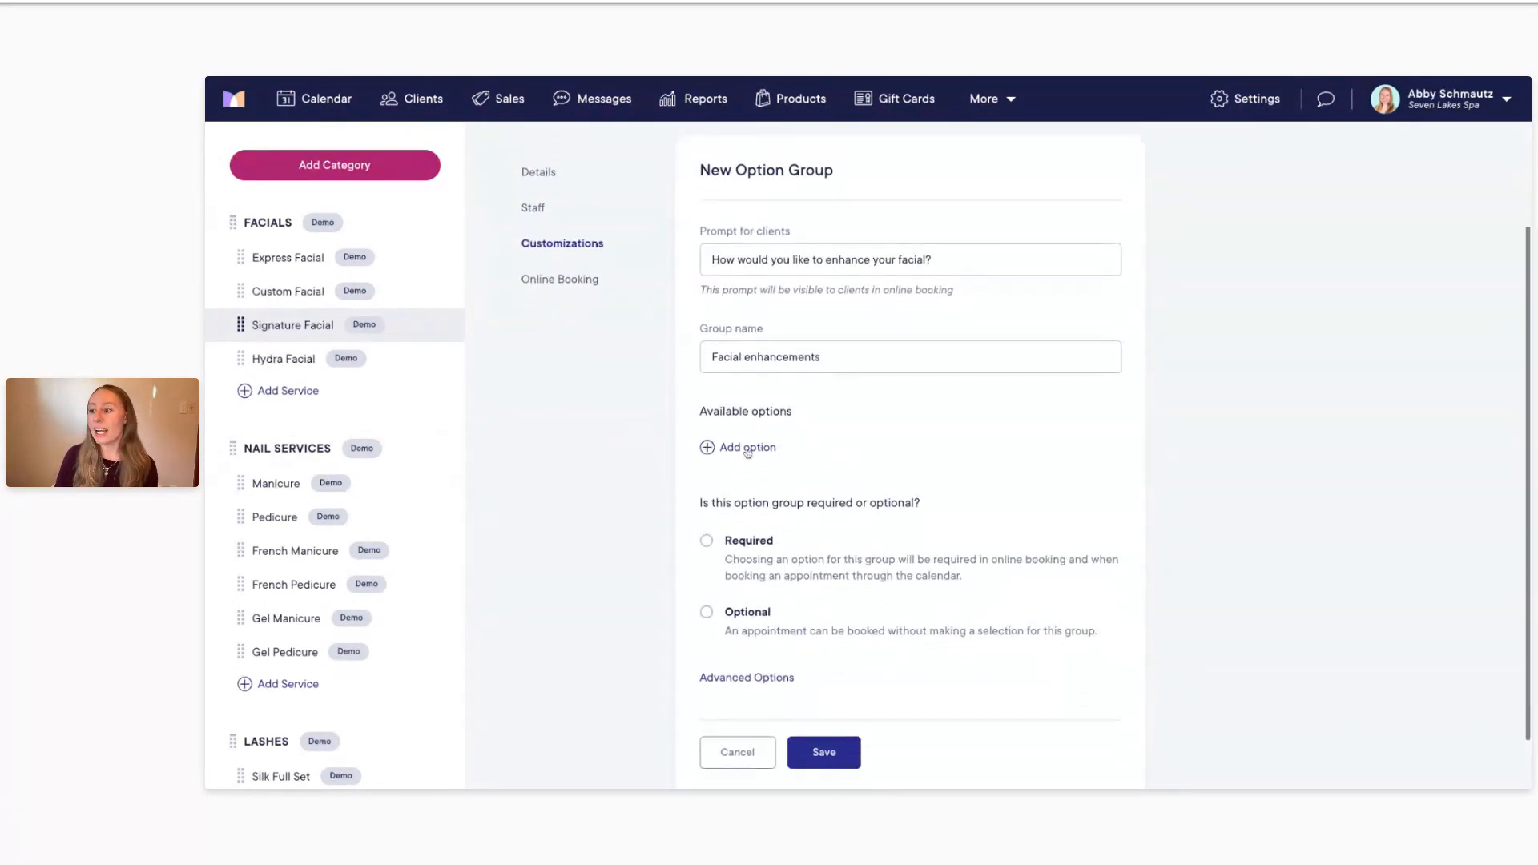
left_click(739, 448)
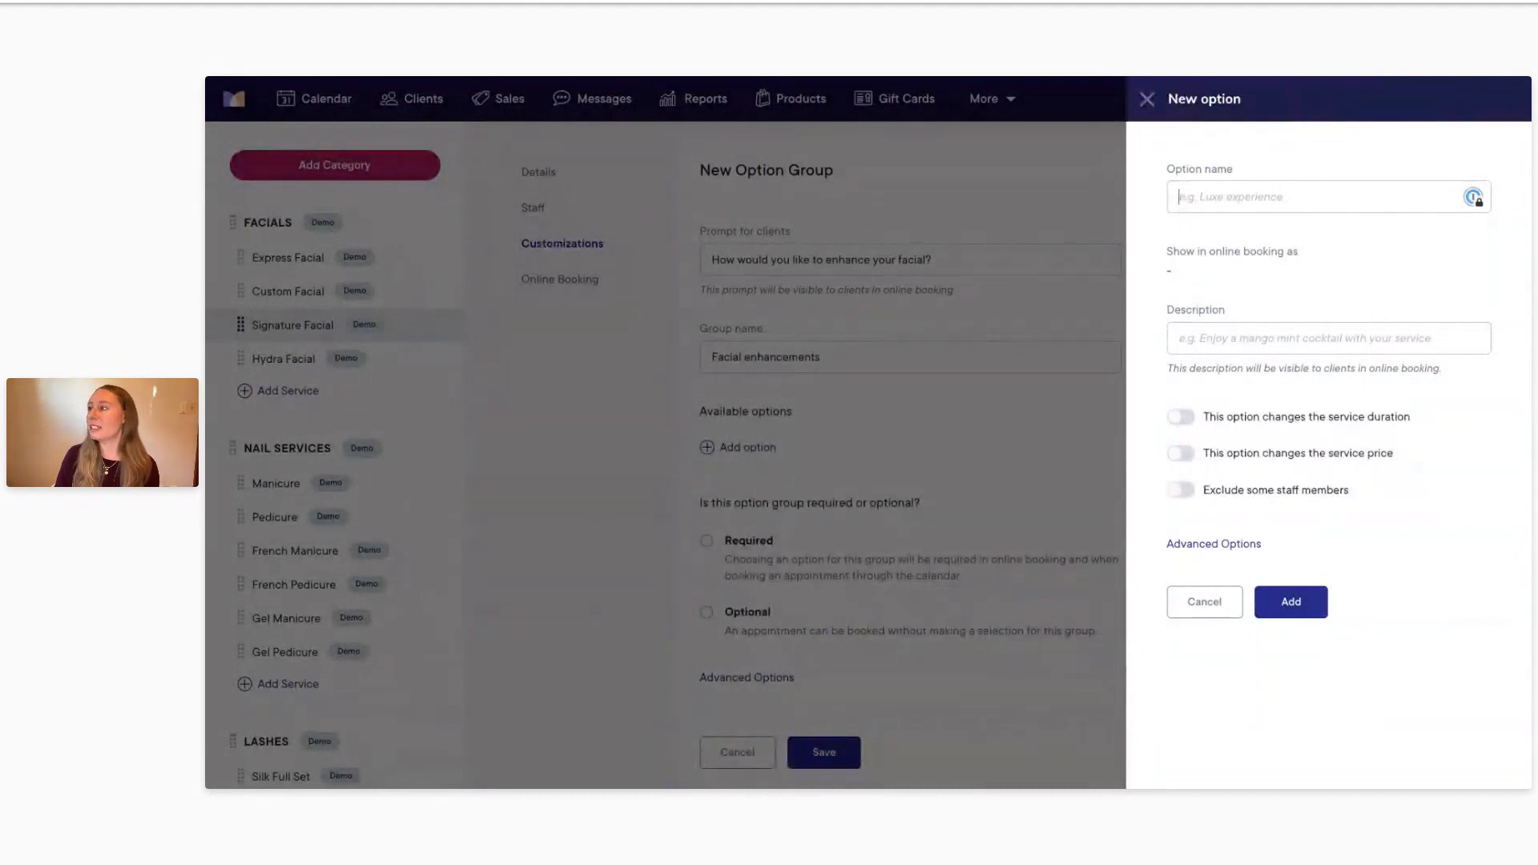
type("LED Light Therapy")
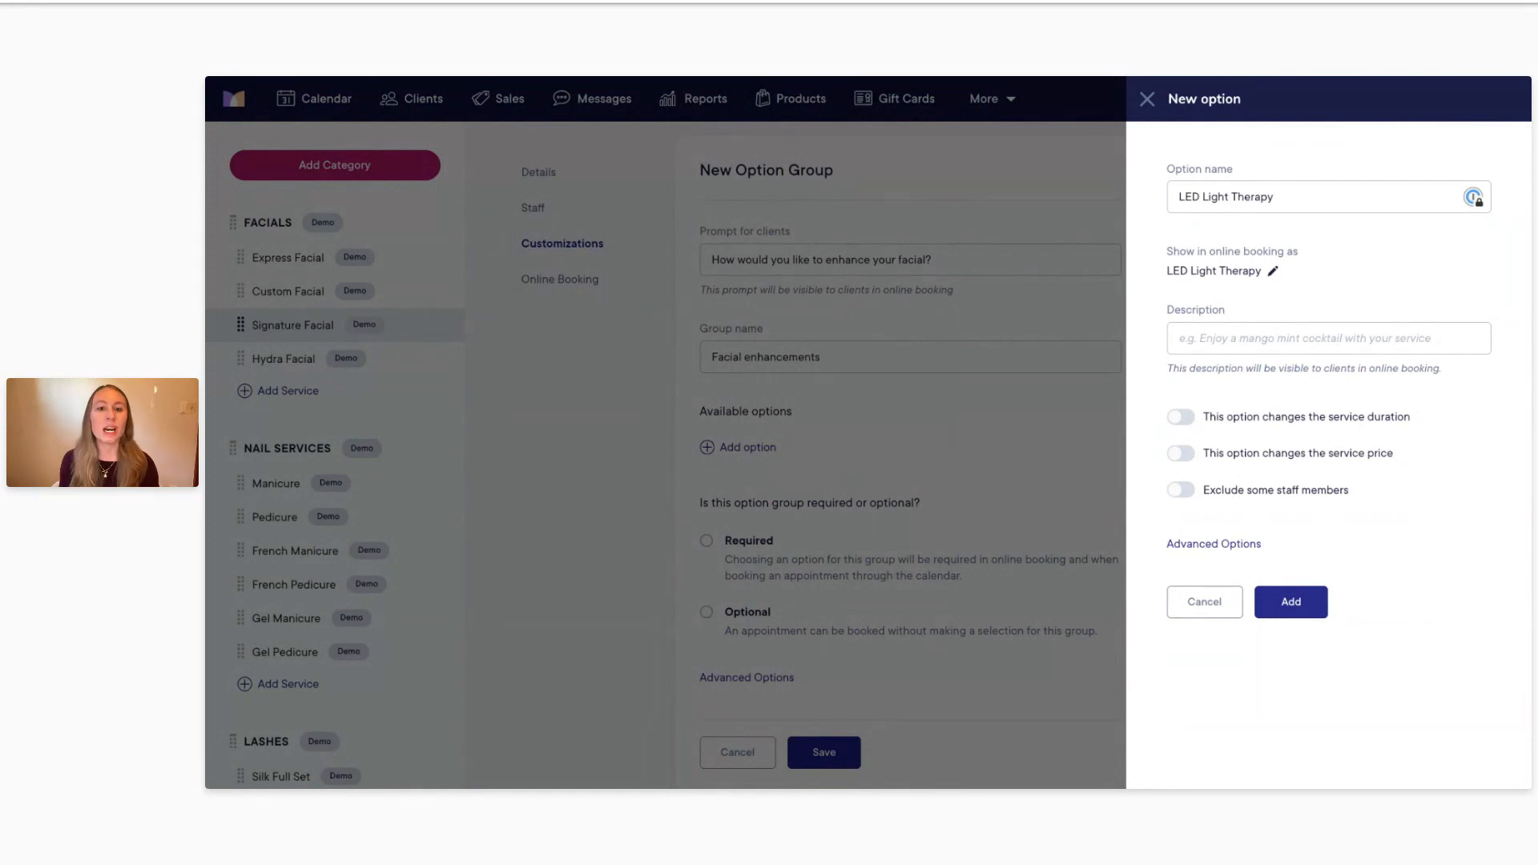
left_click(1183, 340)
key("ctrl+v")
key("ctrl+a")
left_click(1200, 338)
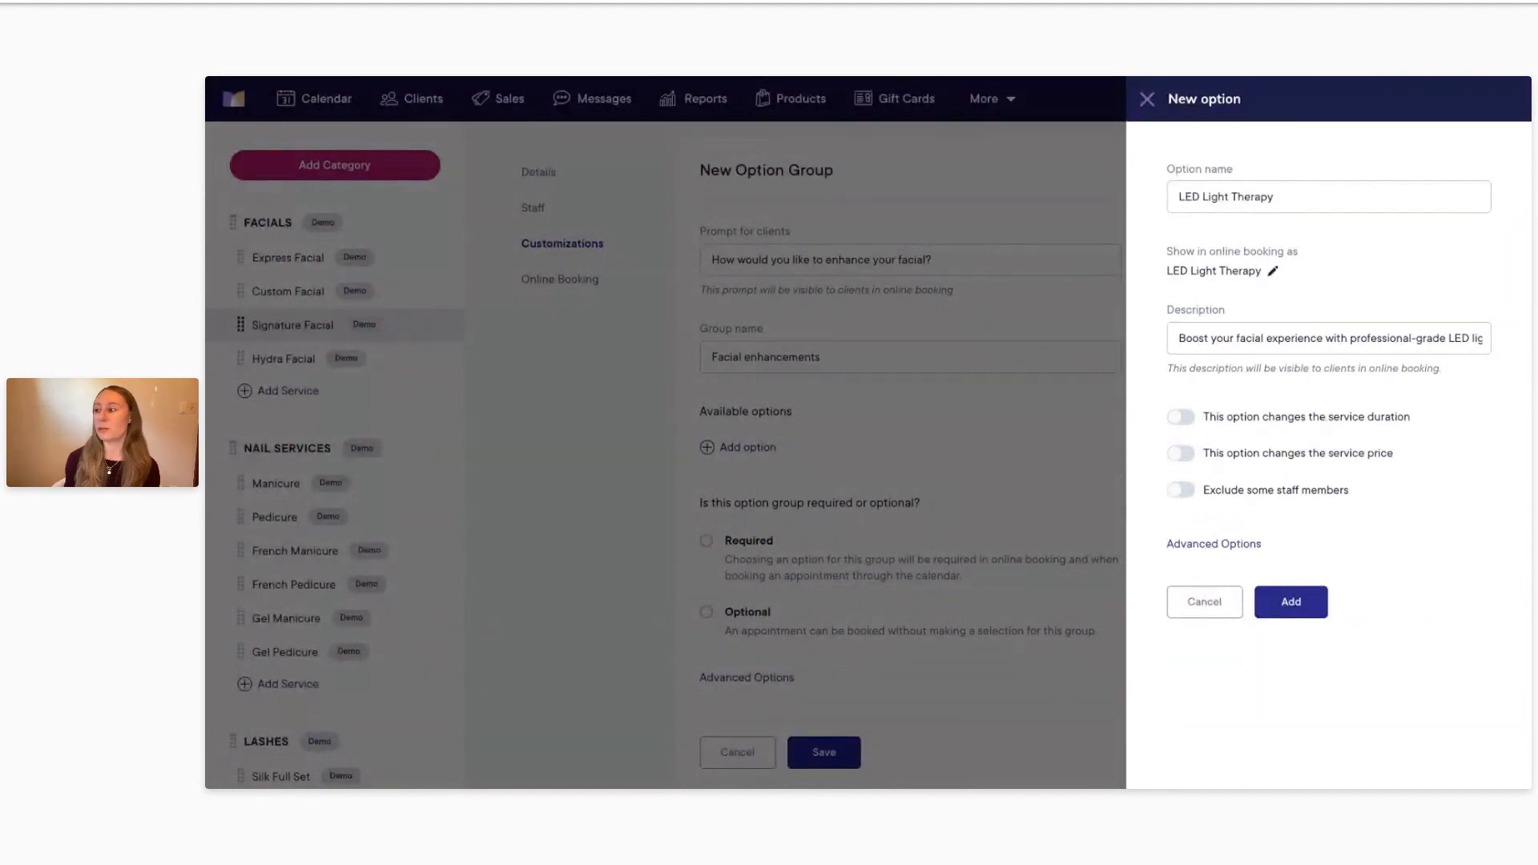
Step: Make the LED Light Therapy option increase the service duration by 30 min
left_click(1306, 418)
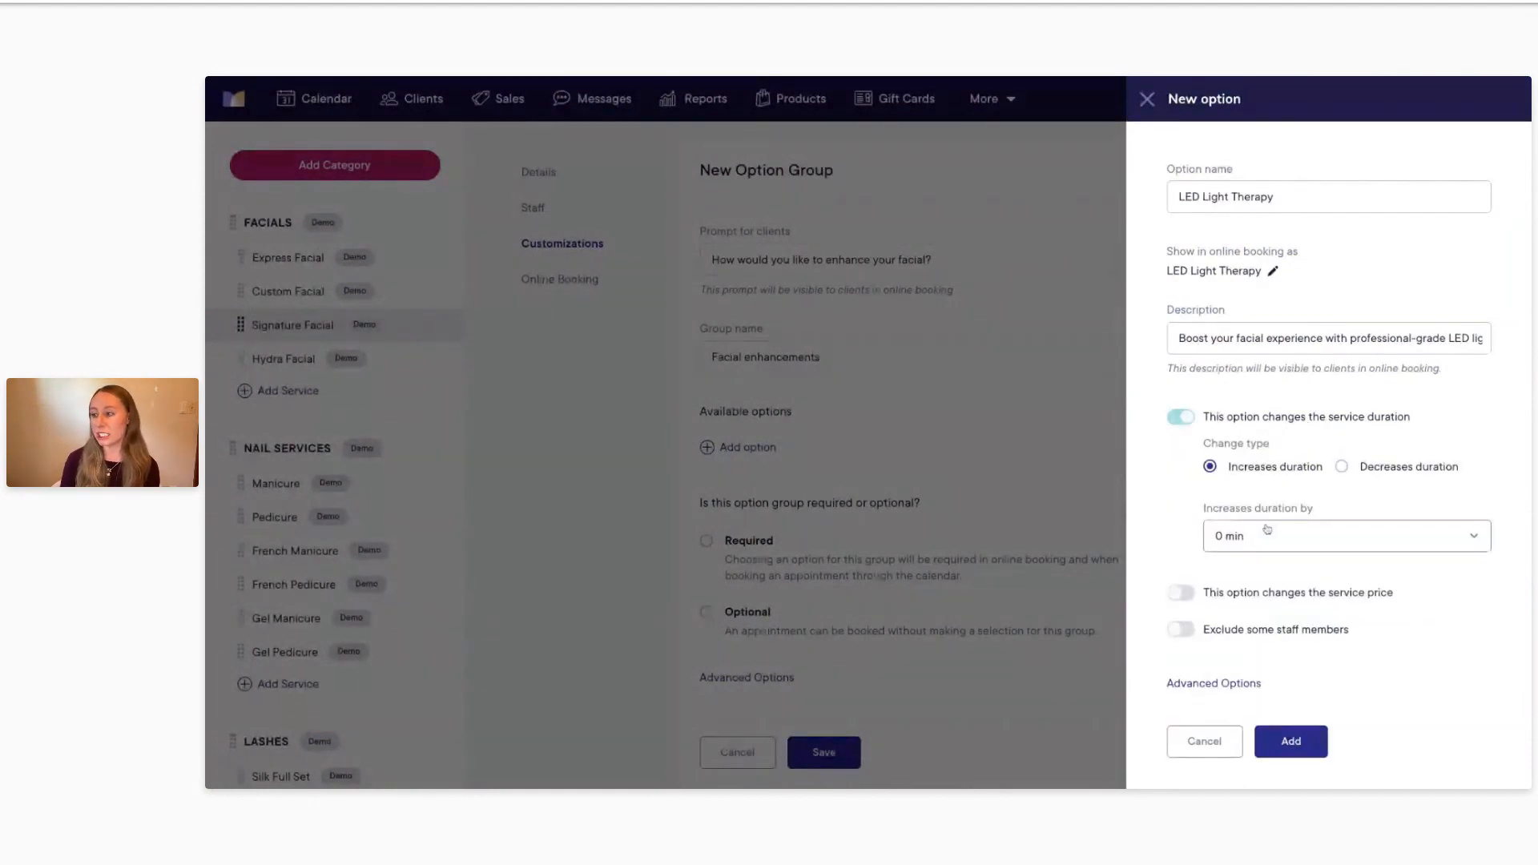
left_click(1248, 540)
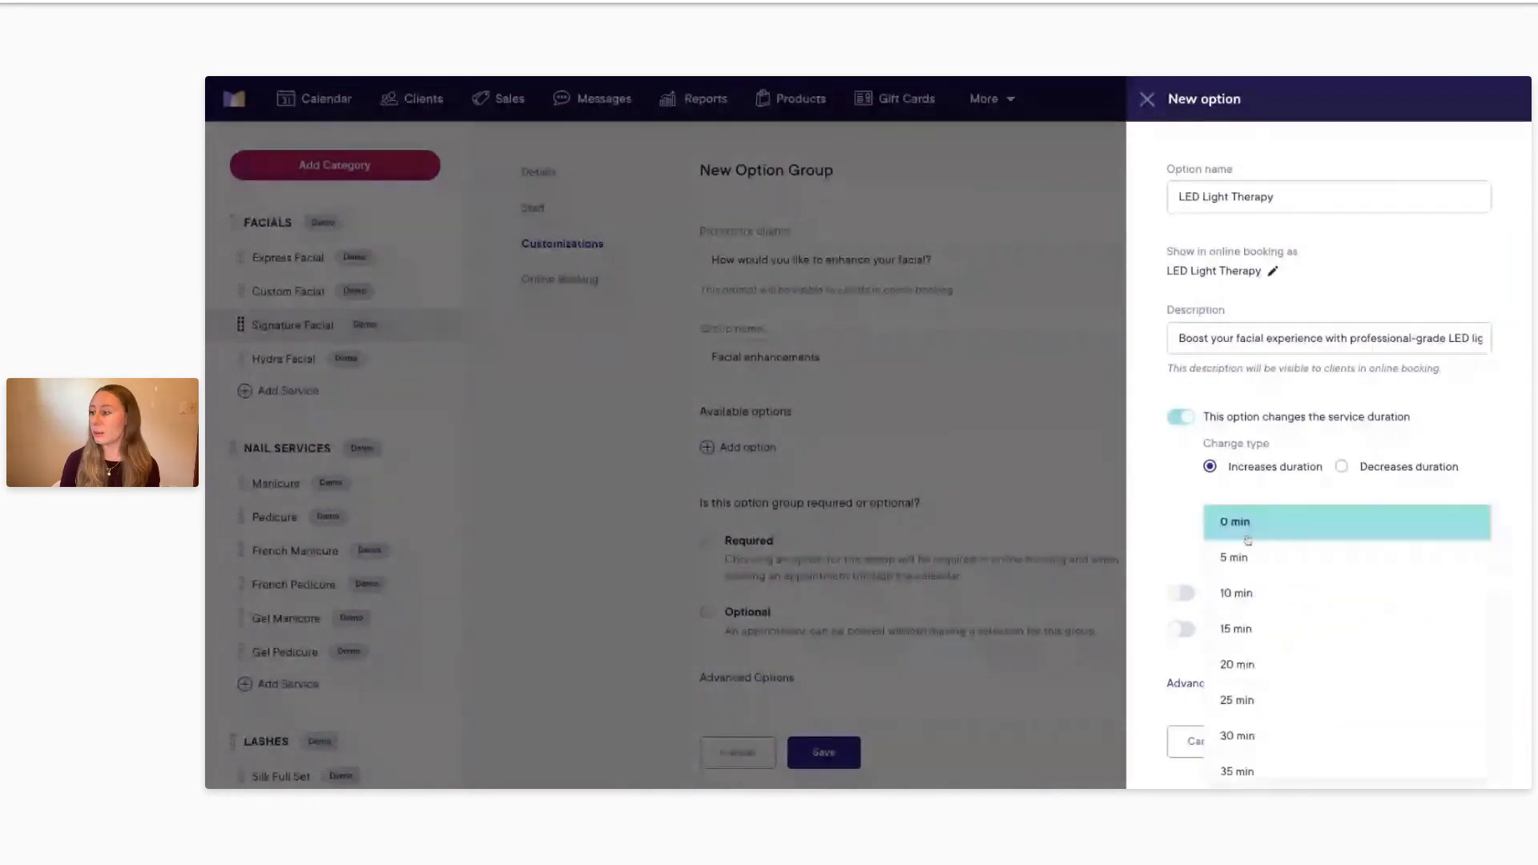
left_click(1250, 732)
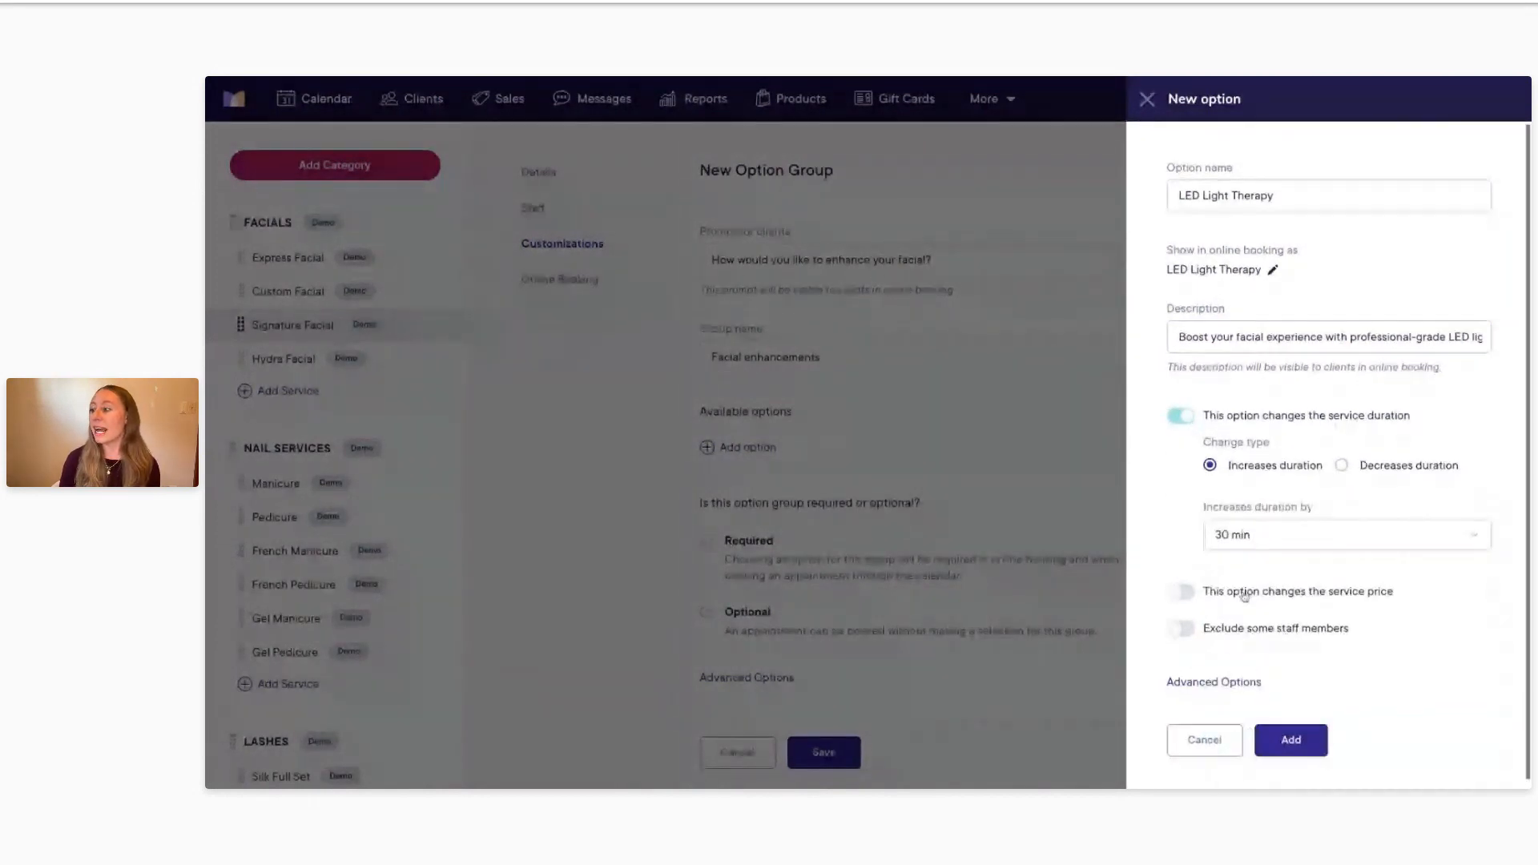
Step: Make the LED Light Therapy option increase the service price by $40 and add it to the group
left_click(1179, 584)
scroll(1273, 590, "down", 2)
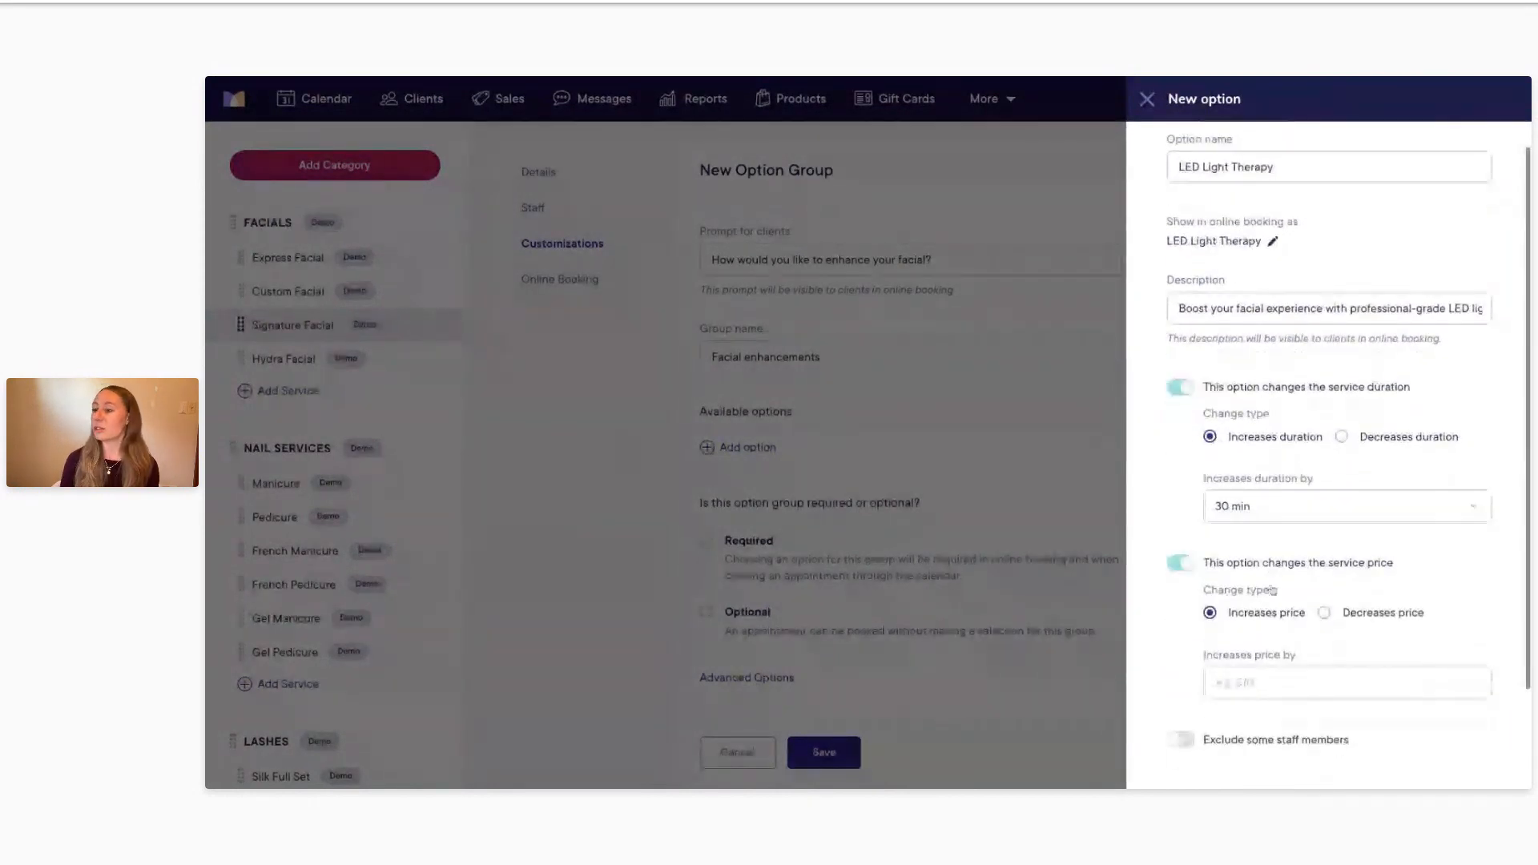
left_click(1241, 660)
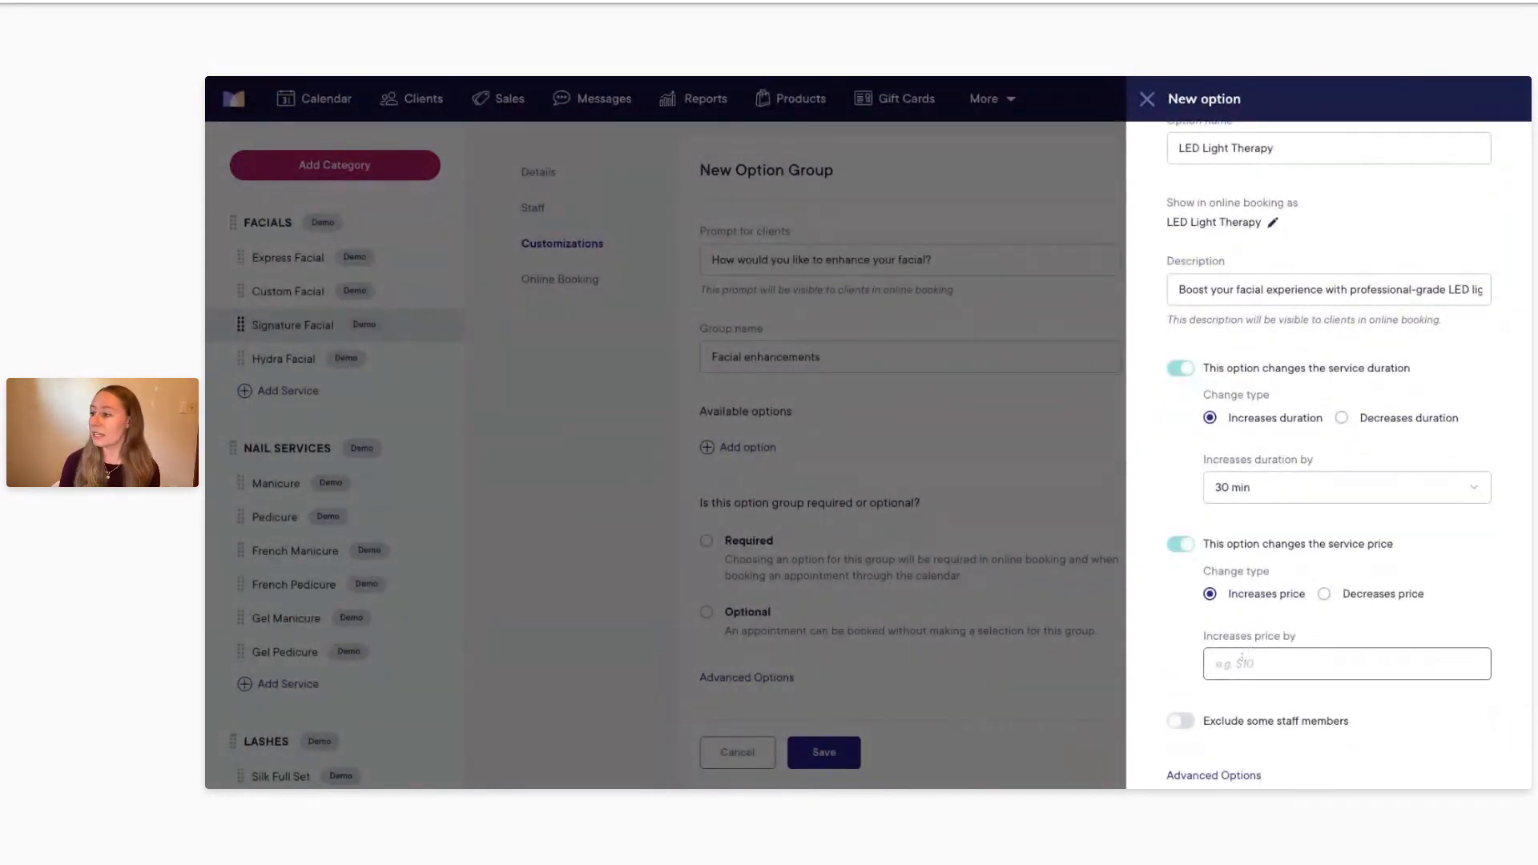
type("40")
scroll(1290, 649, "down", 4)
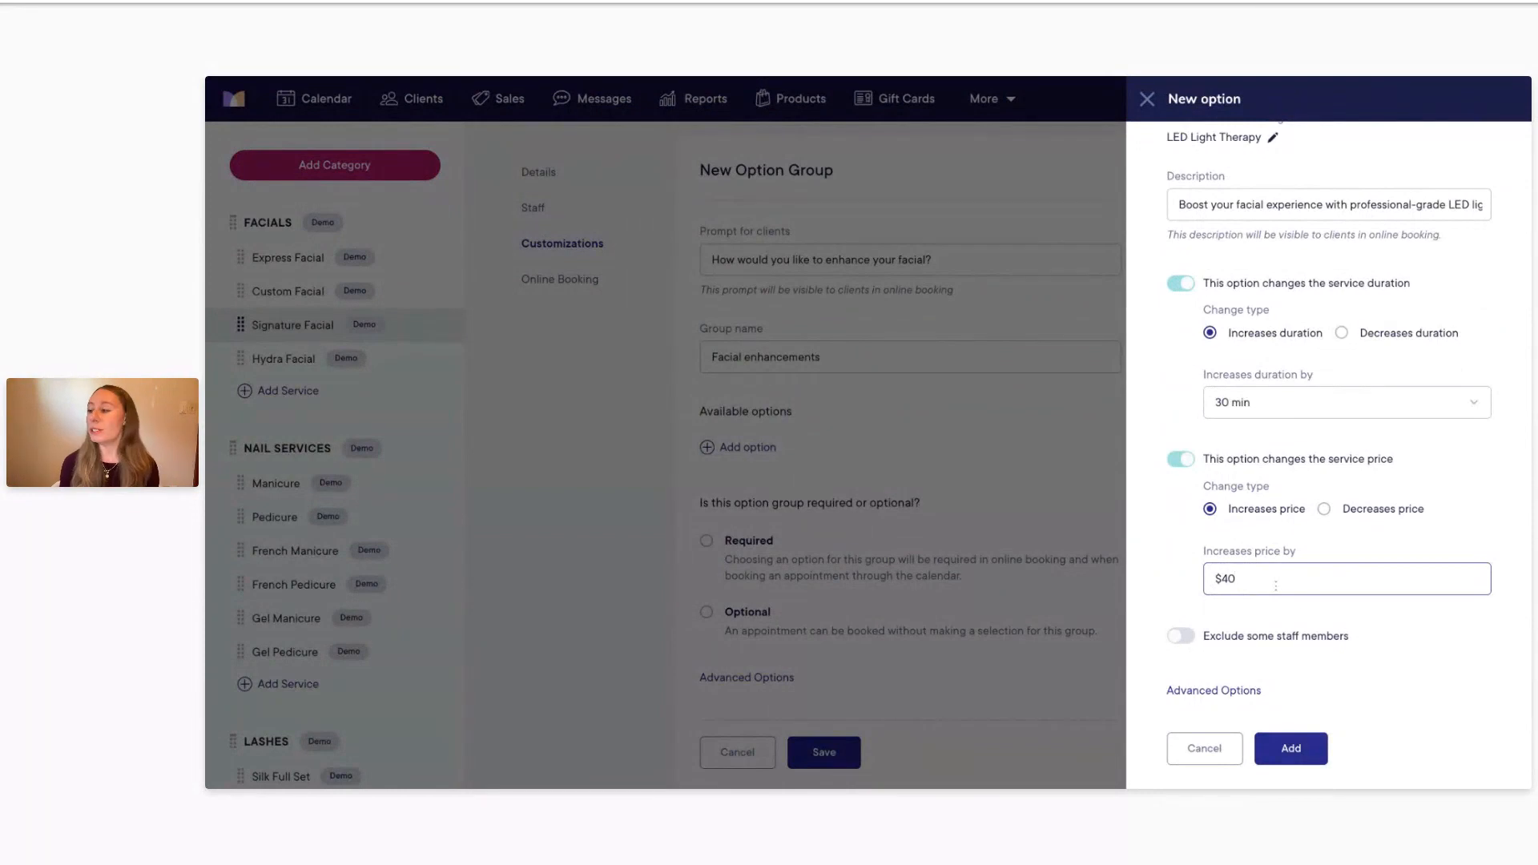
scroll(1276, 586, "down", 1)
left_click(1212, 634)
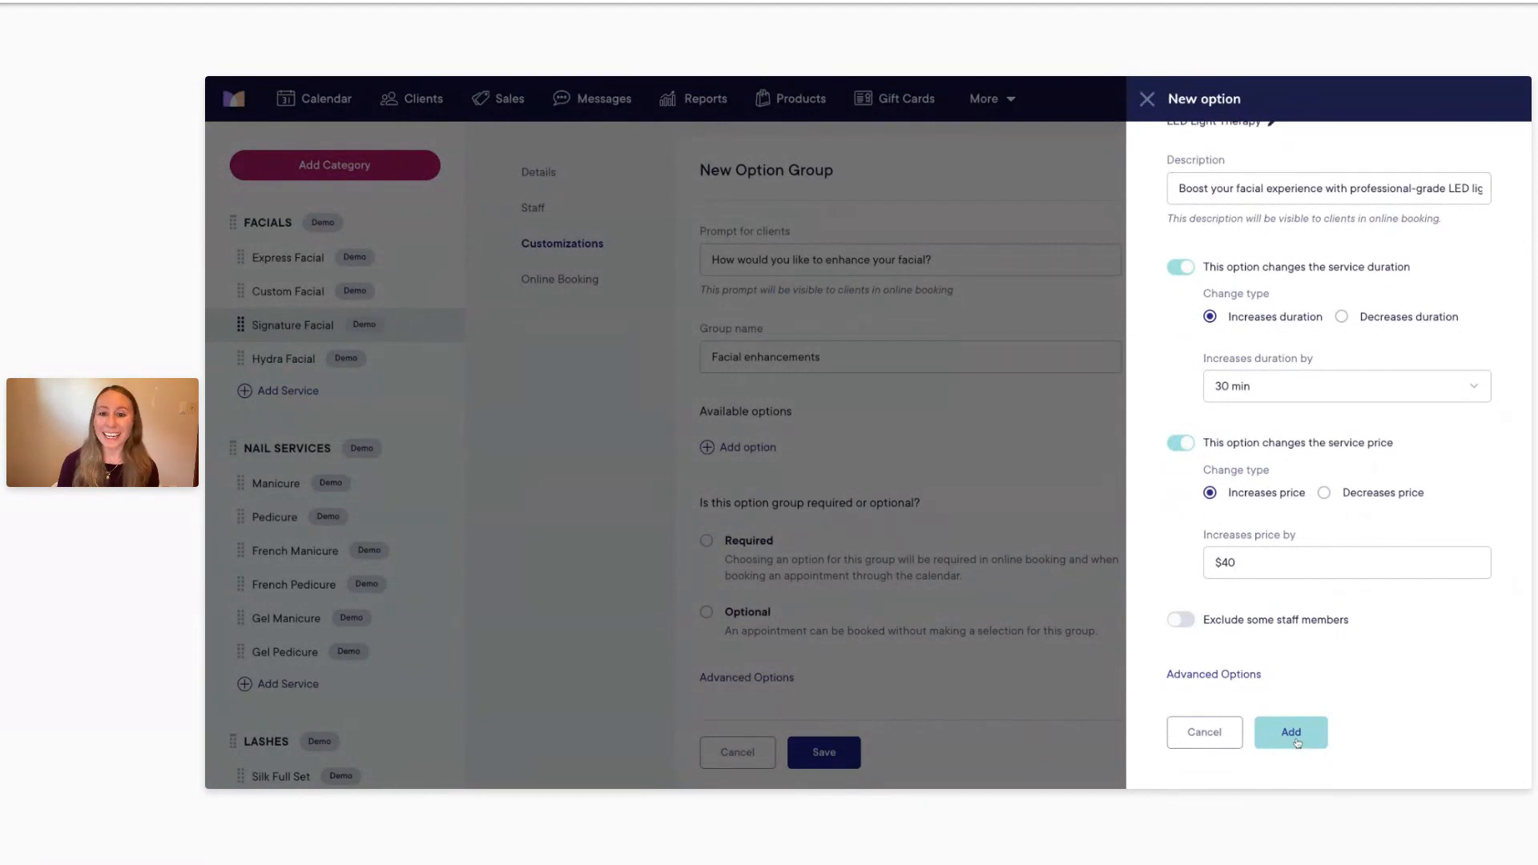
left_click(1291, 733)
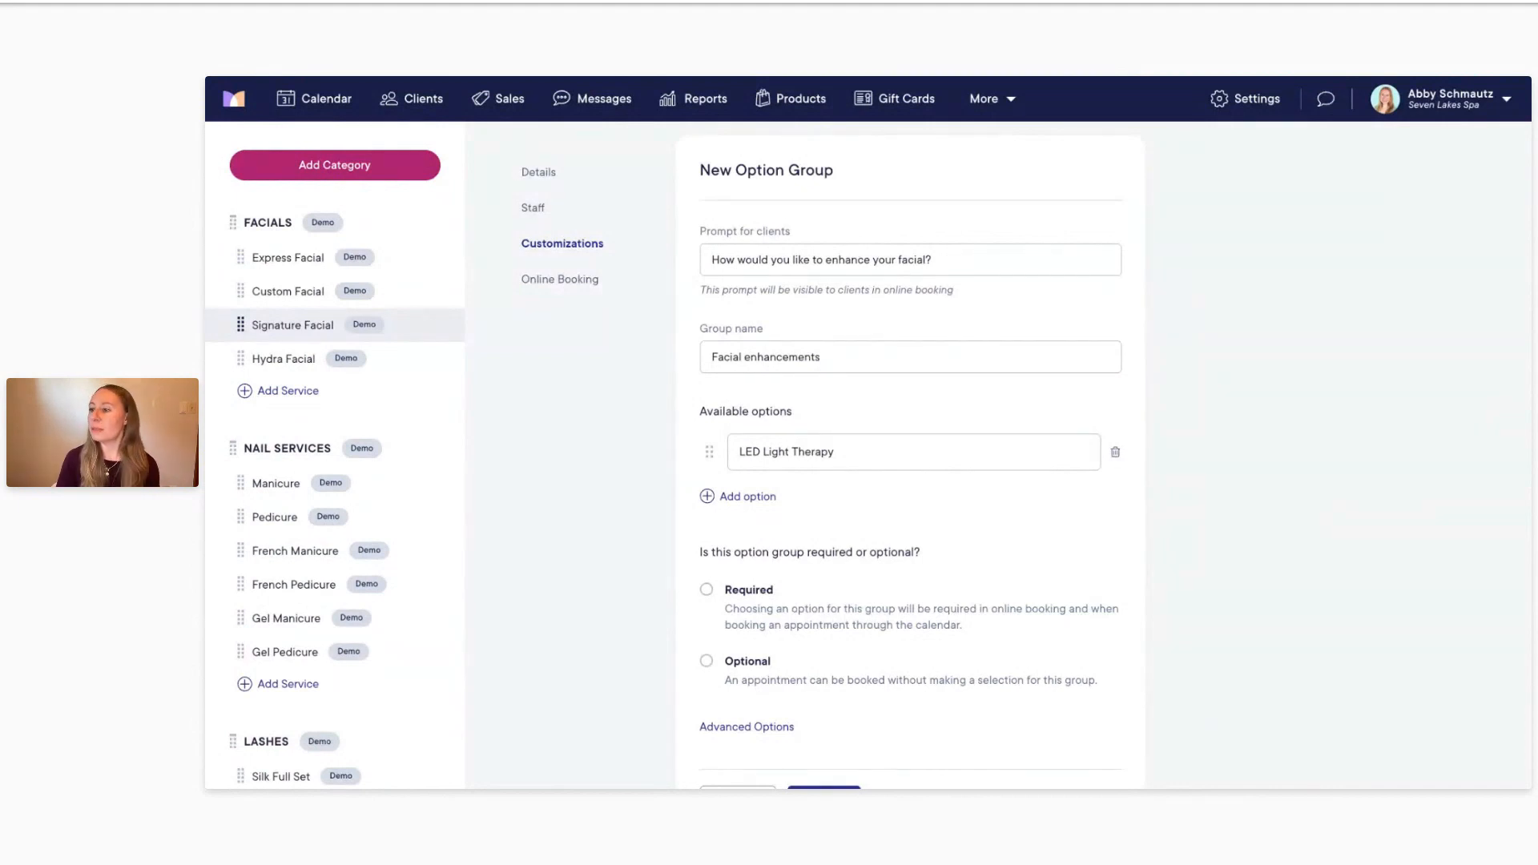
Step: Create a second option named "Citrus Facial Peel" and paste its description starting "Enhance your facial with a premium citrus exfoliating peel"
scroll(911, 448, "down", 1)
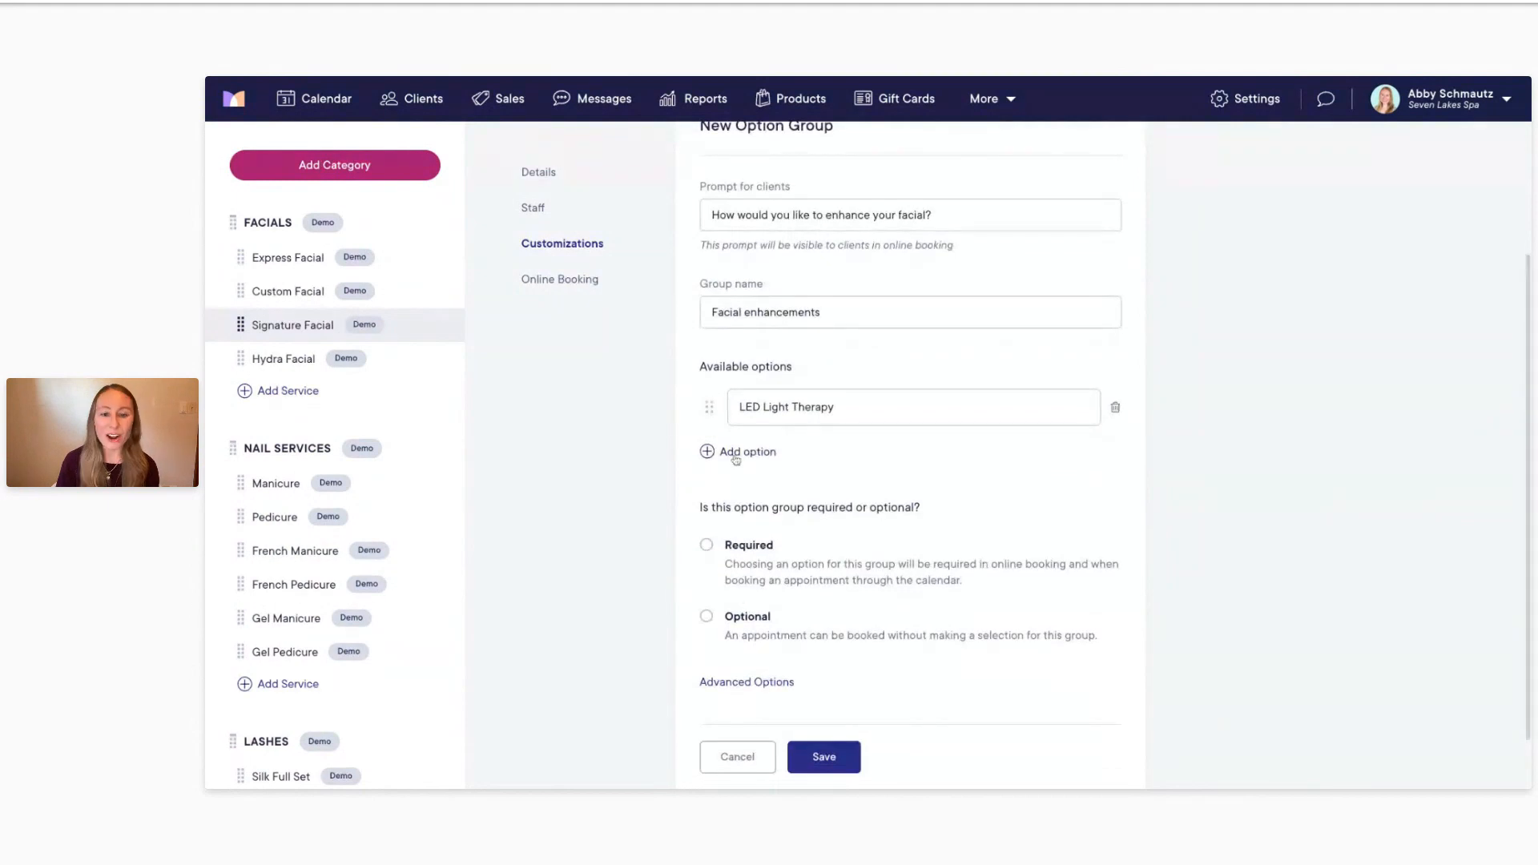
left_click(735, 456)
type("Citrus Facial Peel")
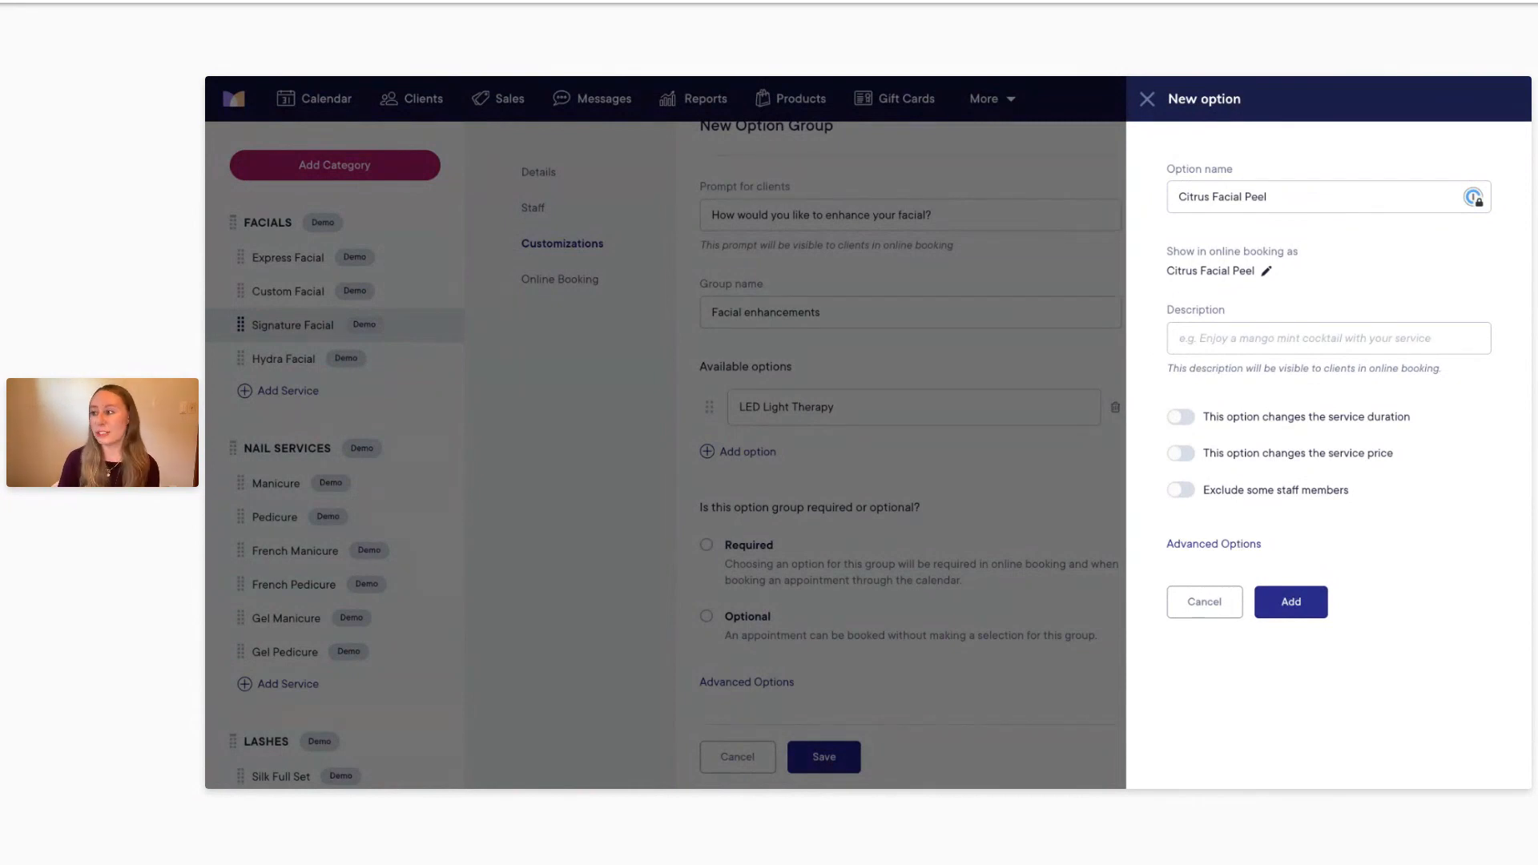
left_click(1191, 340)
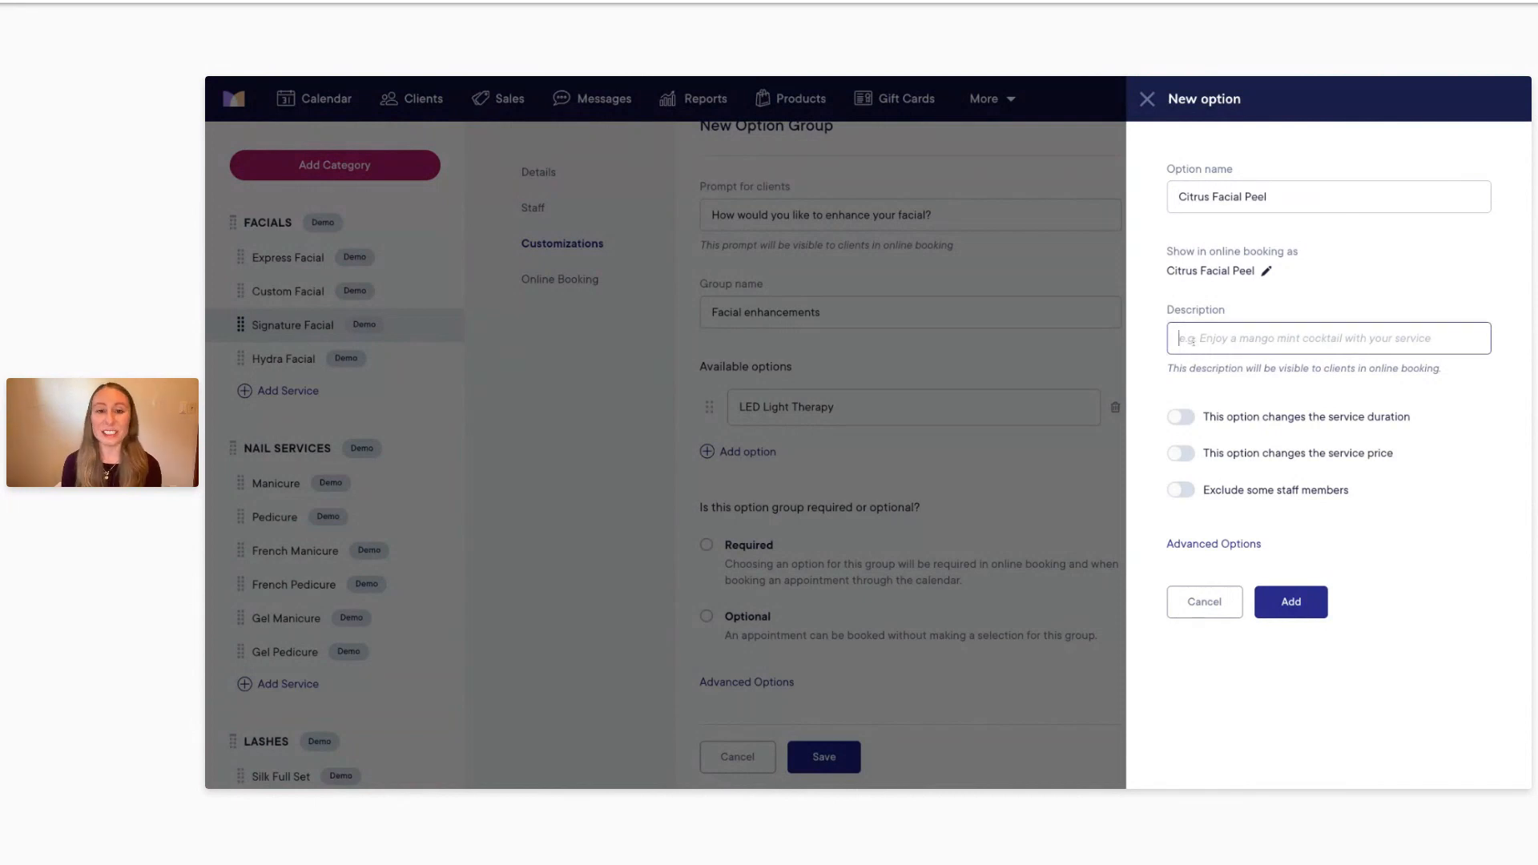
key("ctrl+v")
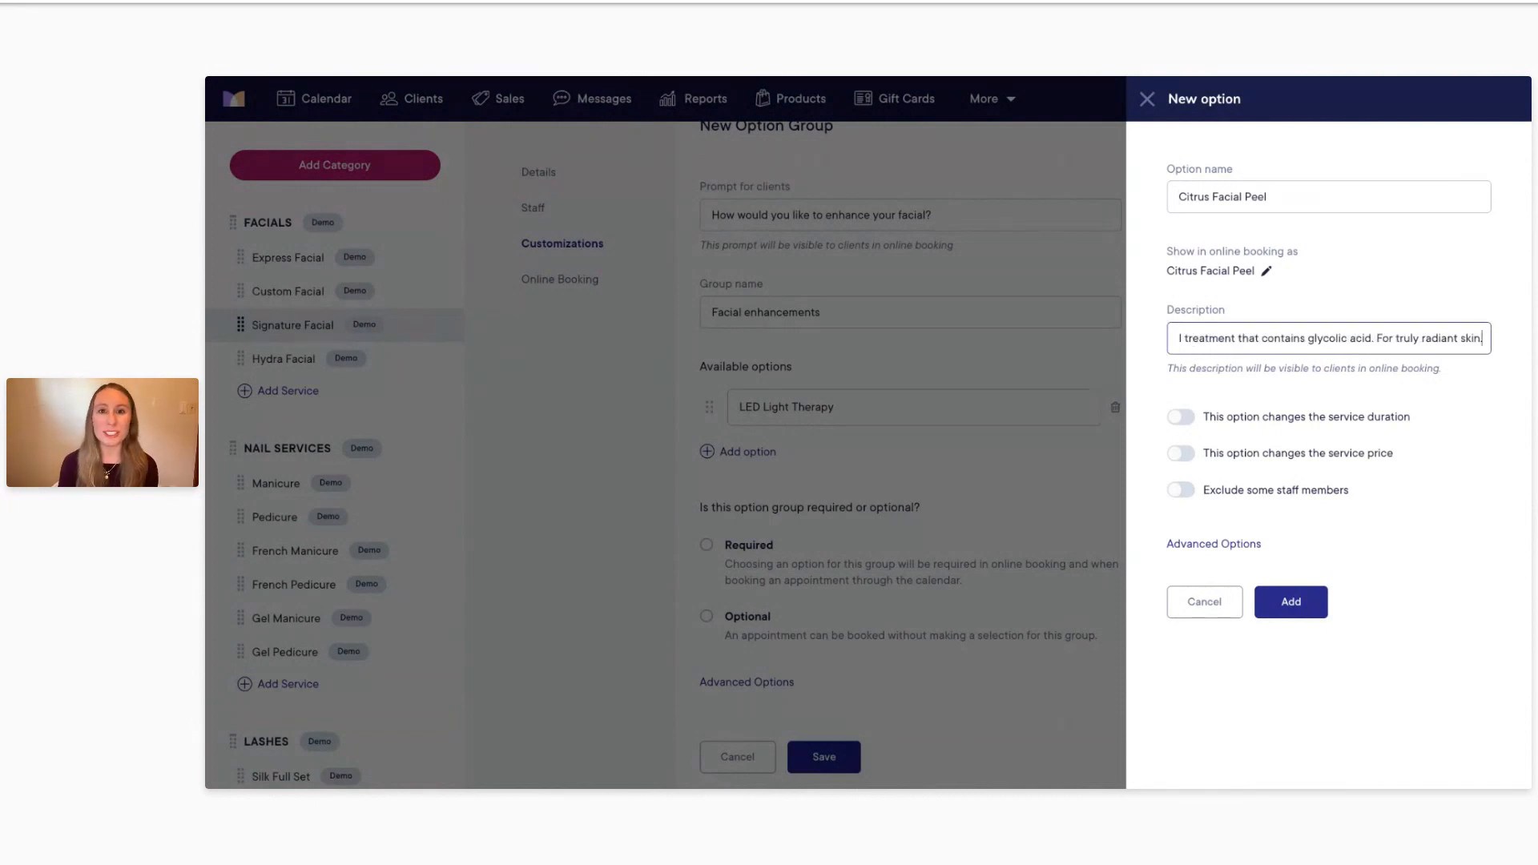
left_click_drag(1219, 343, 1150, 340)
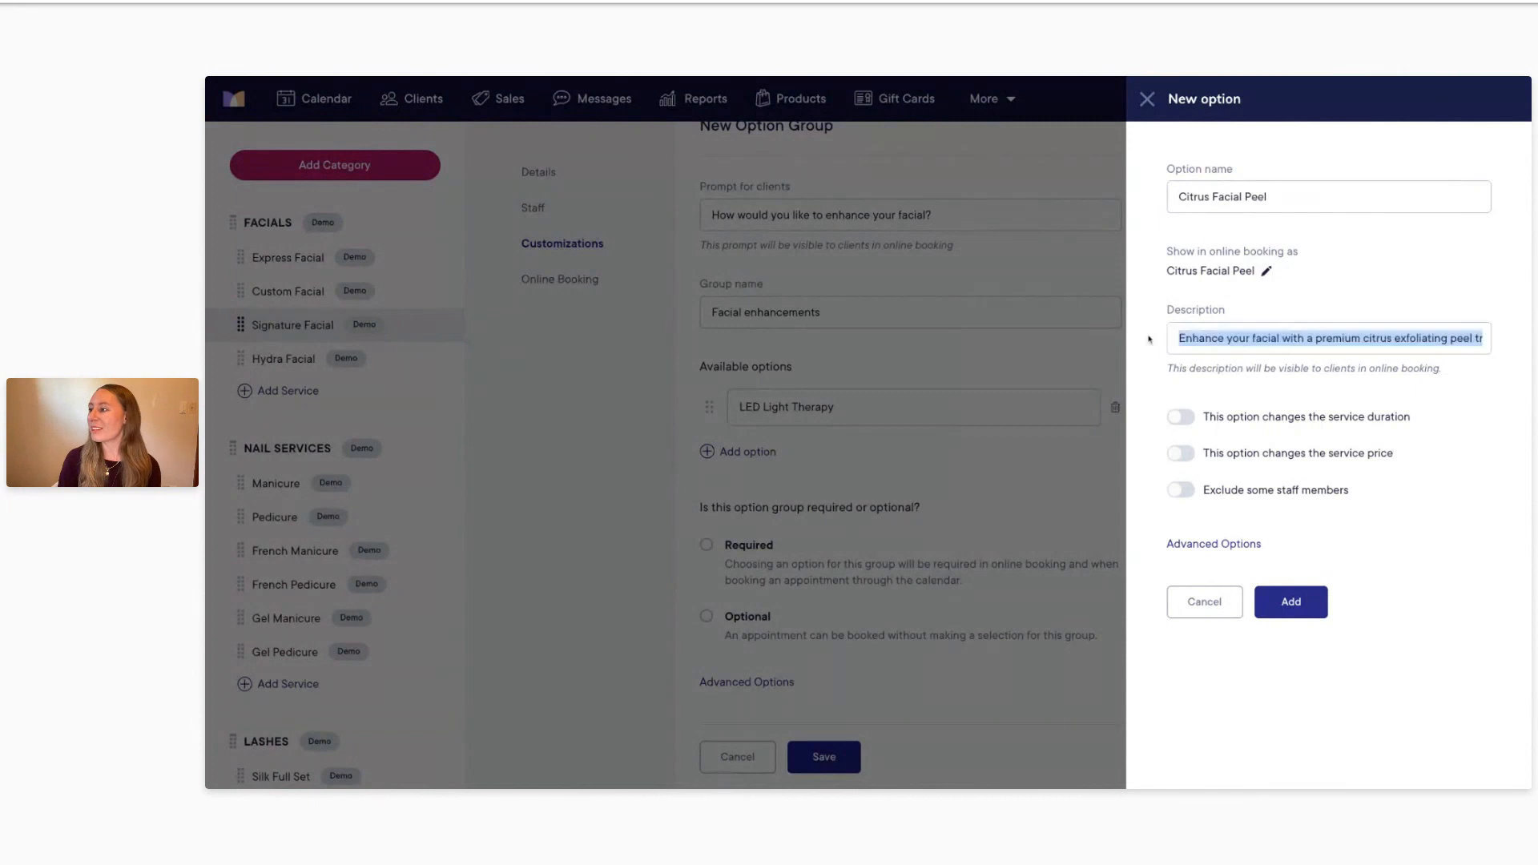
left_click(1184, 343)
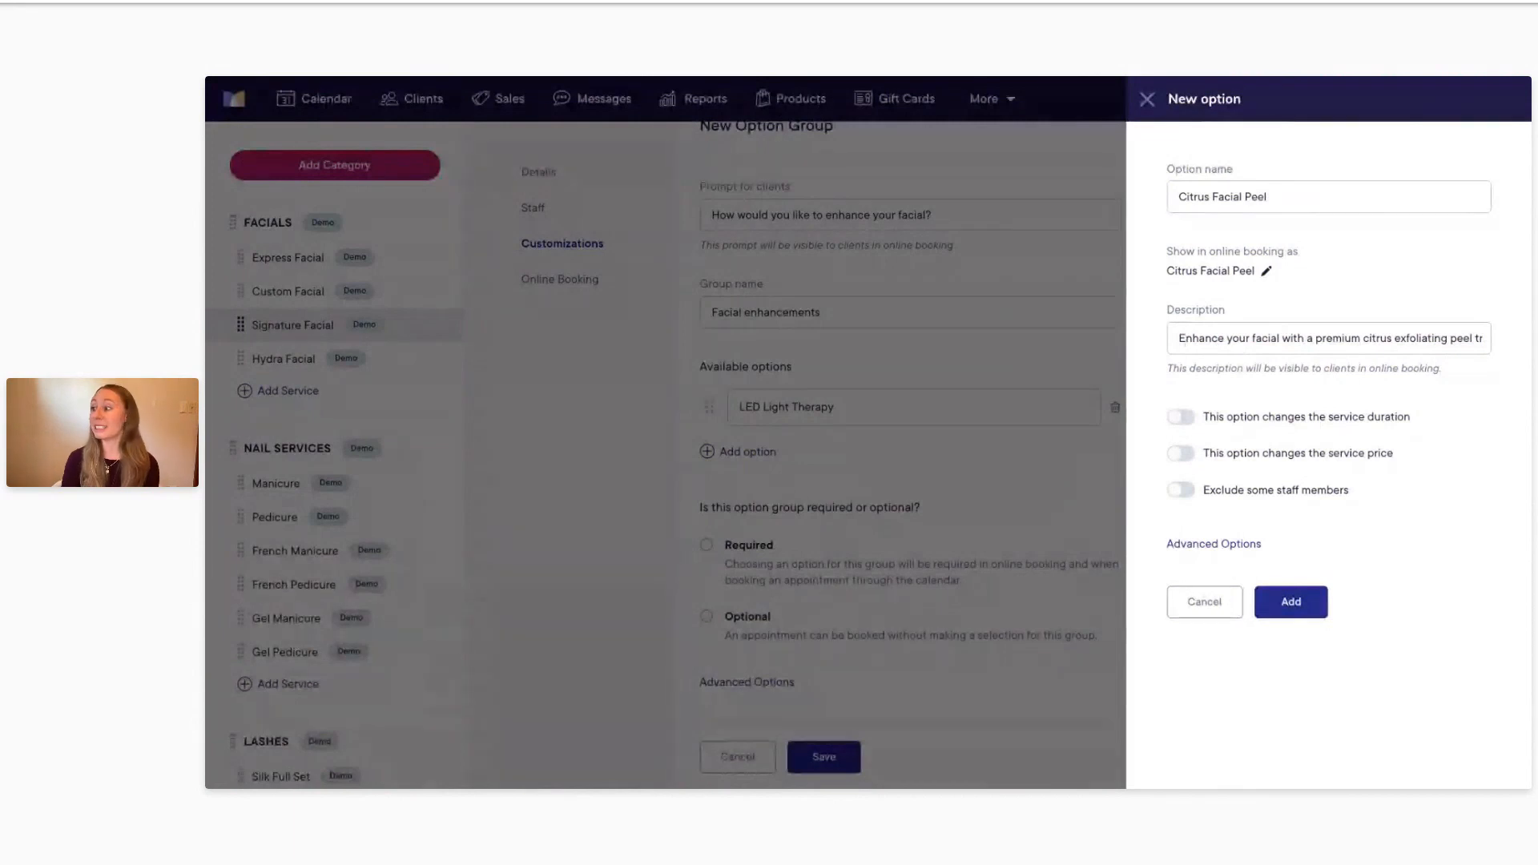
Step: Make the Citrus Facial Peel option increase the service duration by 15 min and the price by $30
left_click(1181, 418)
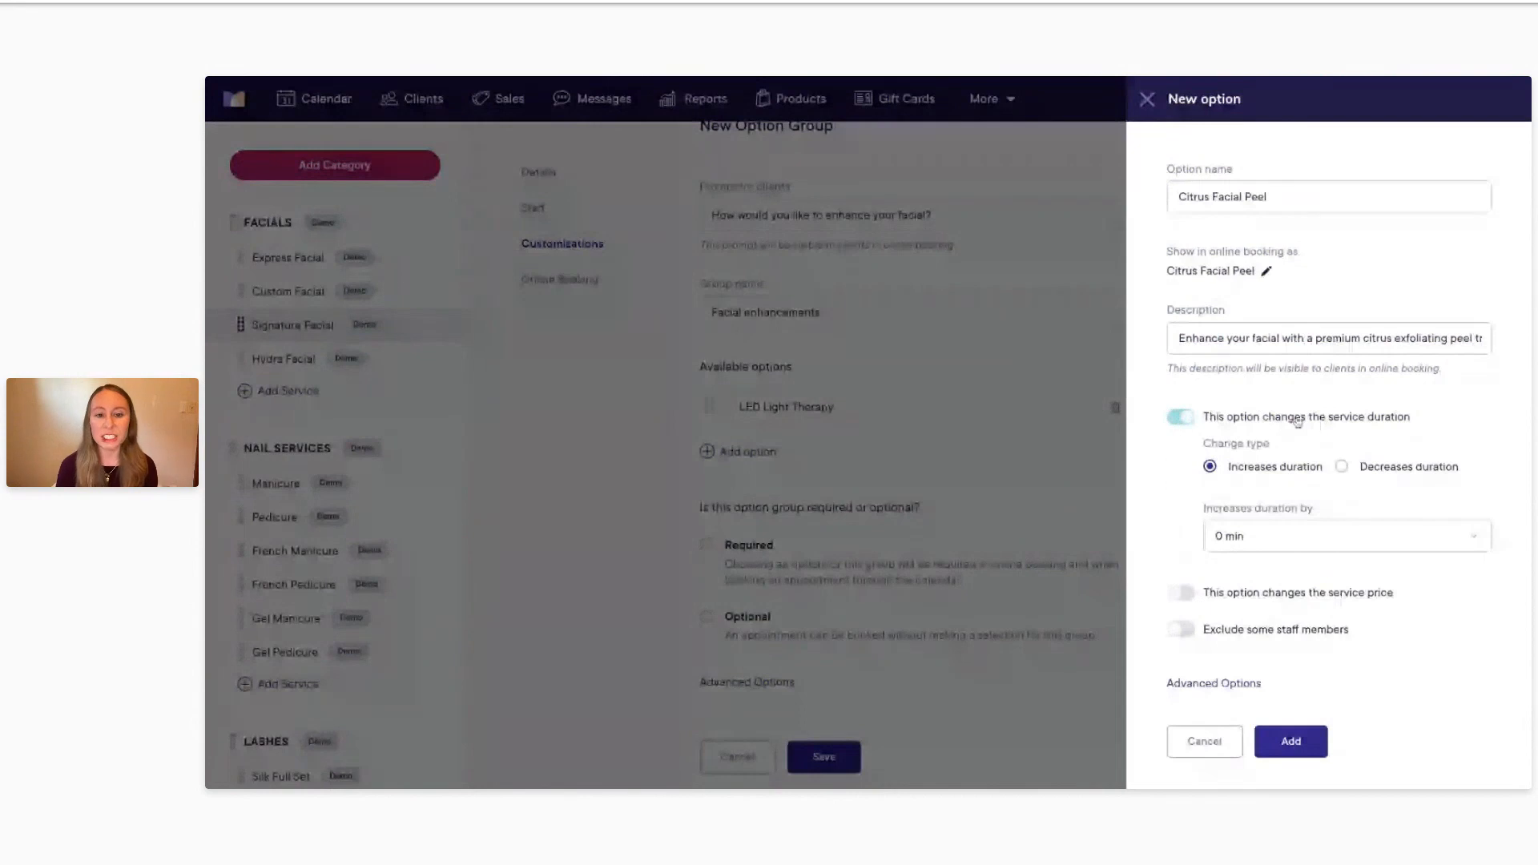
left_click(1255, 532)
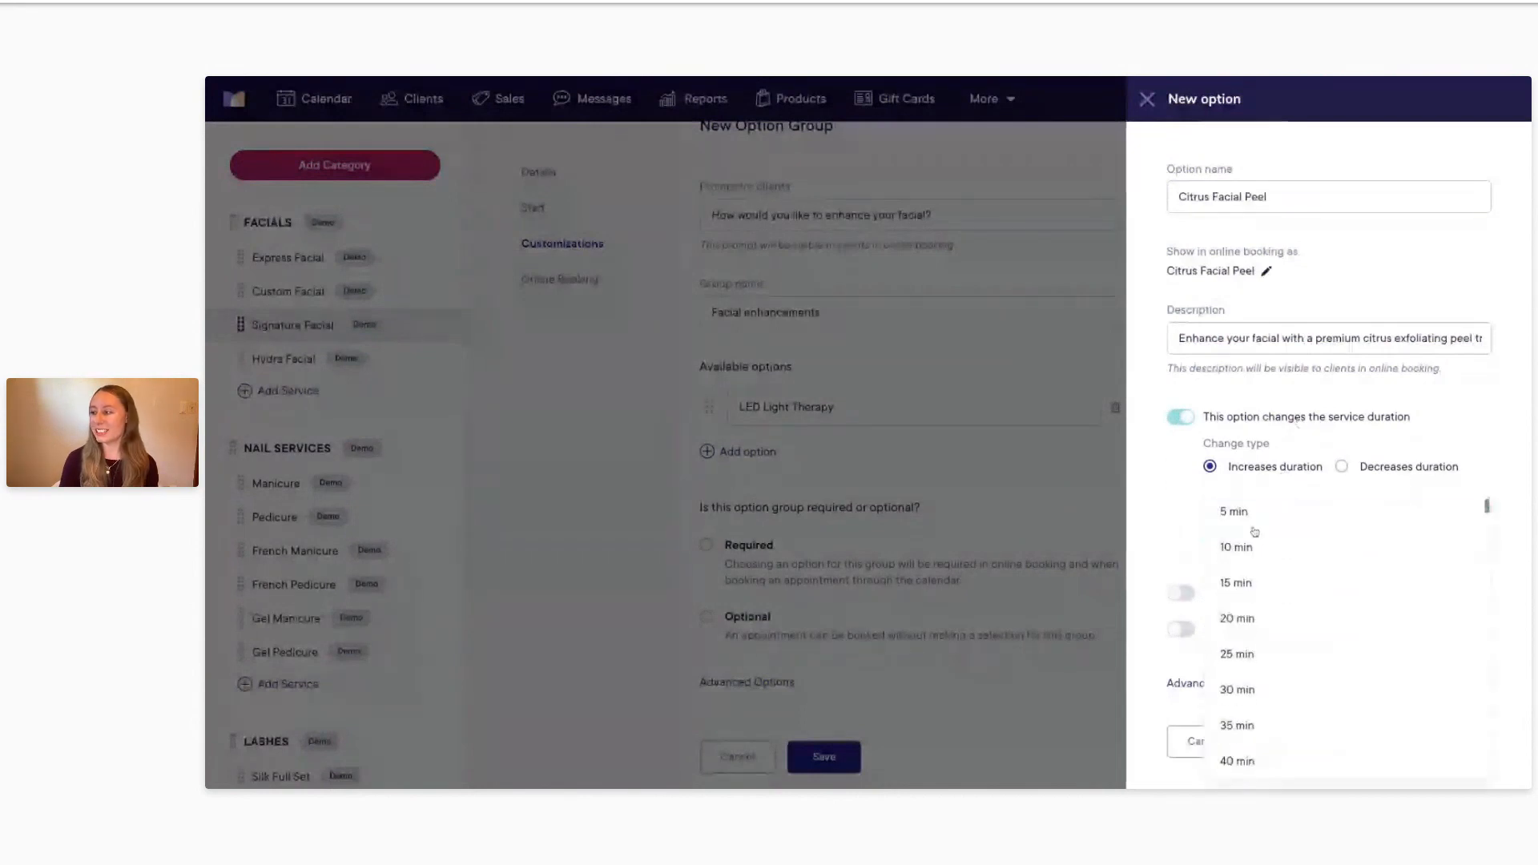
left_click(1241, 577)
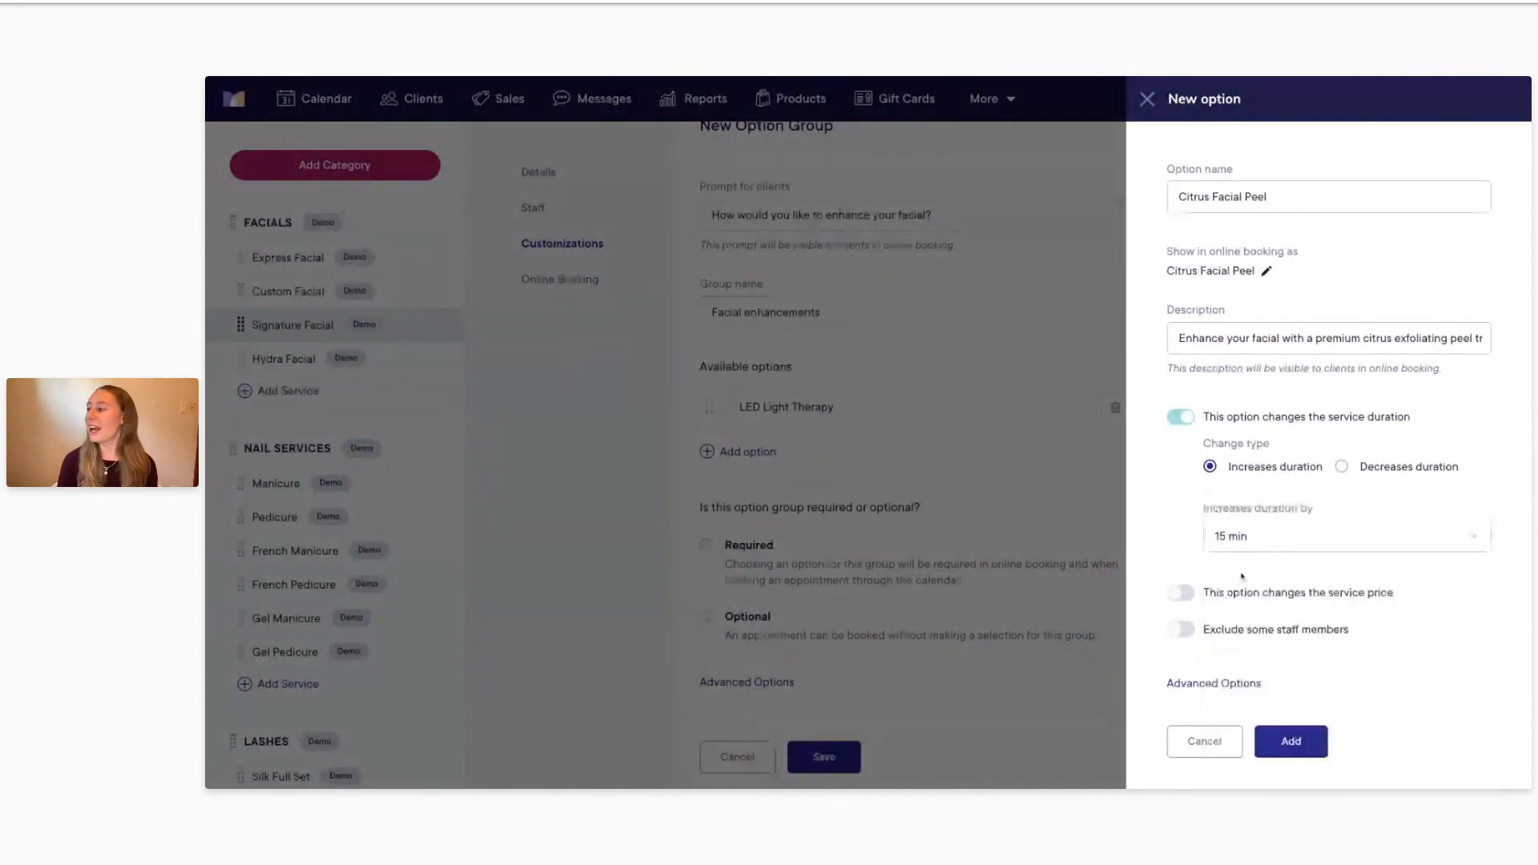
left_click(1183, 596)
scroll(1186, 601, "down", 1)
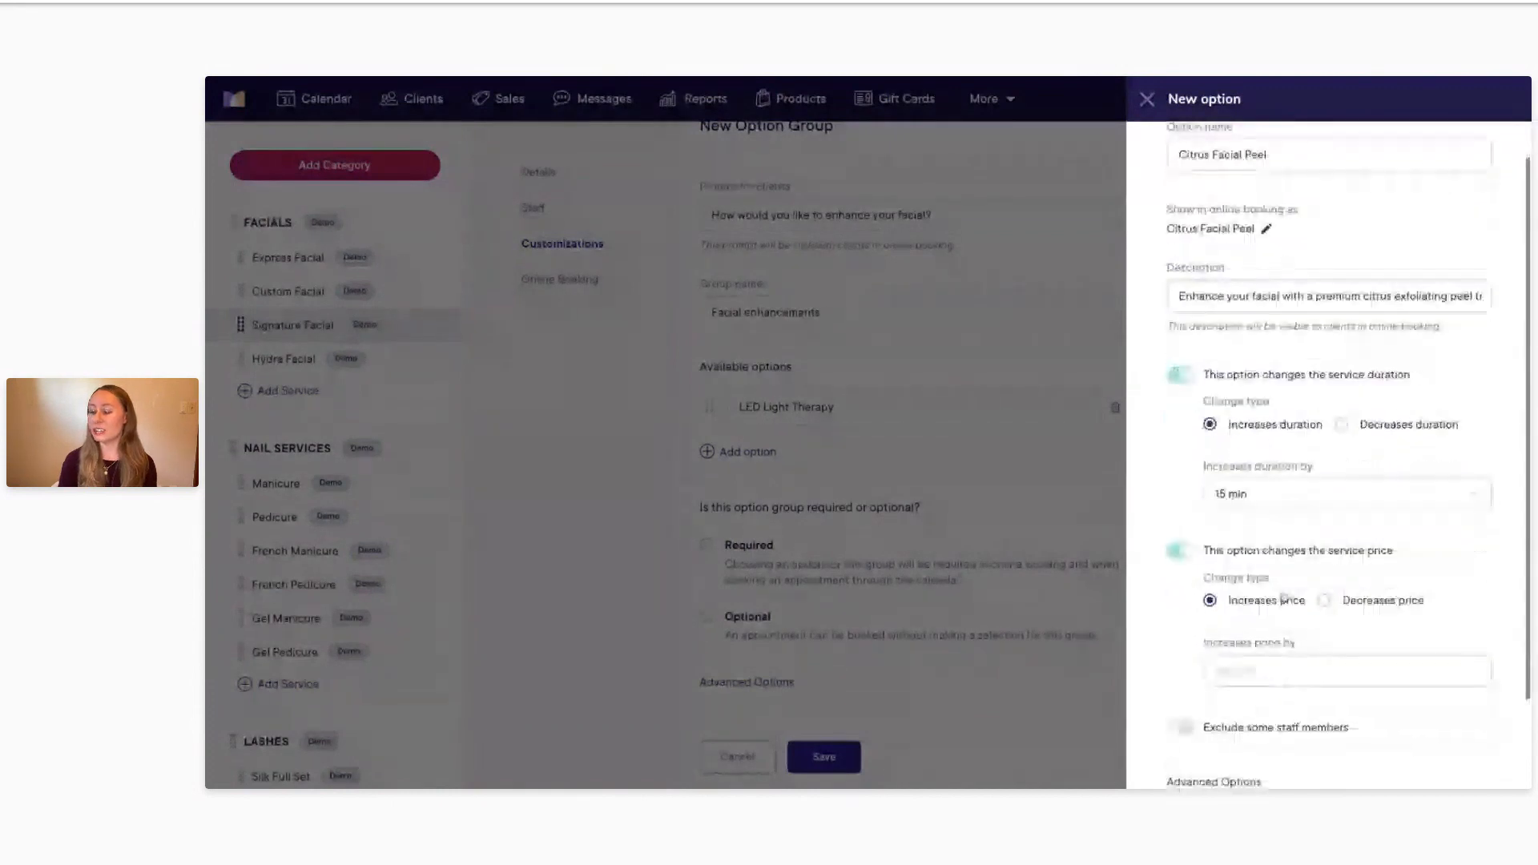
left_click(1246, 658)
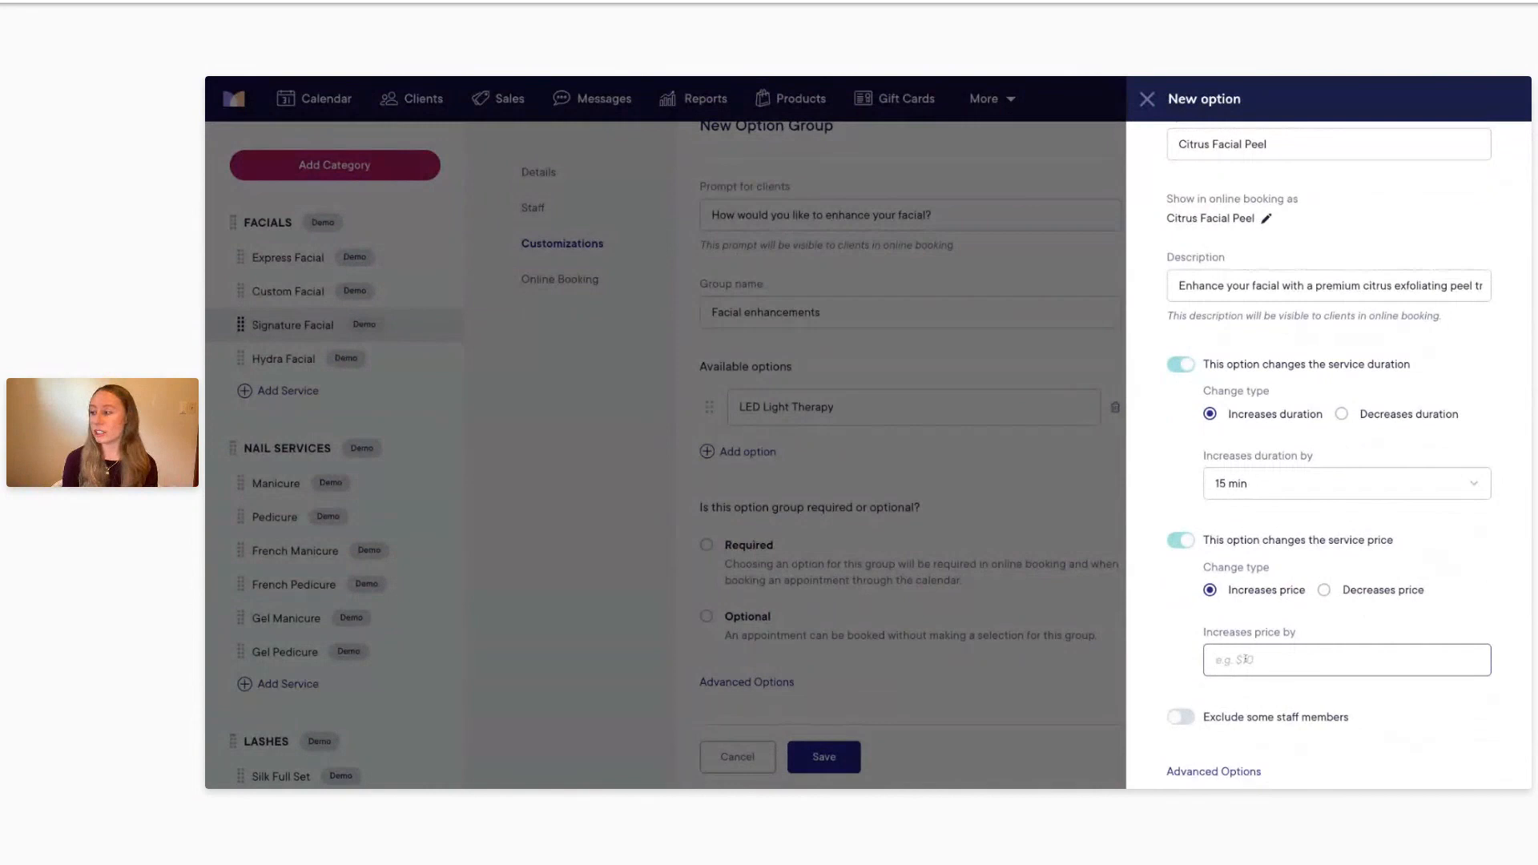
type("$30")
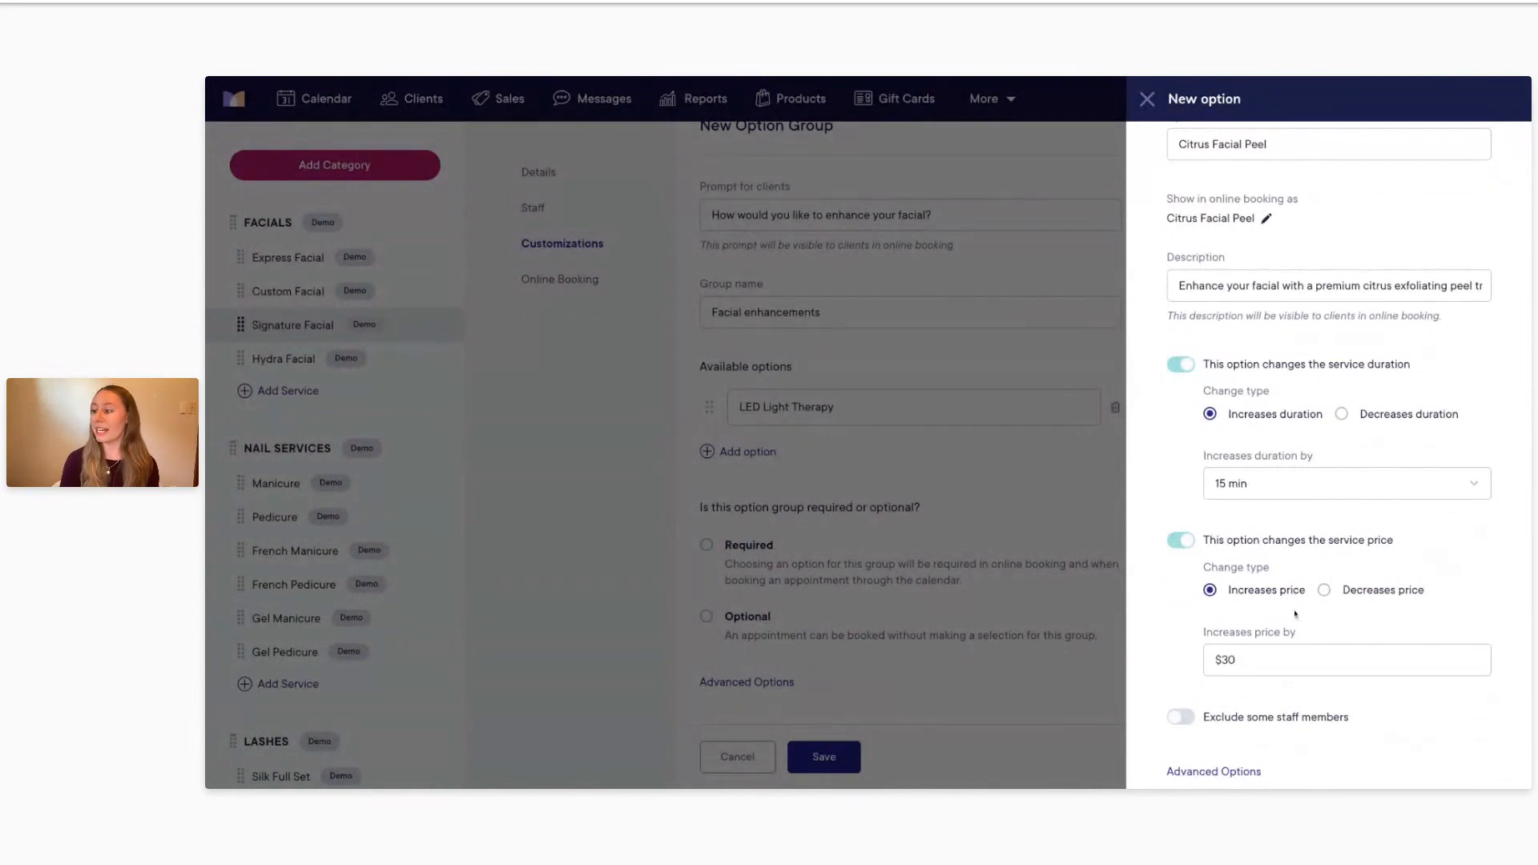
Step: Add the completed Citrus Facial Peel option to the Facial enhancements group
scroll(1295, 613, "down", 1)
scroll(1295, 614, "down", 2)
left_click(1293, 733)
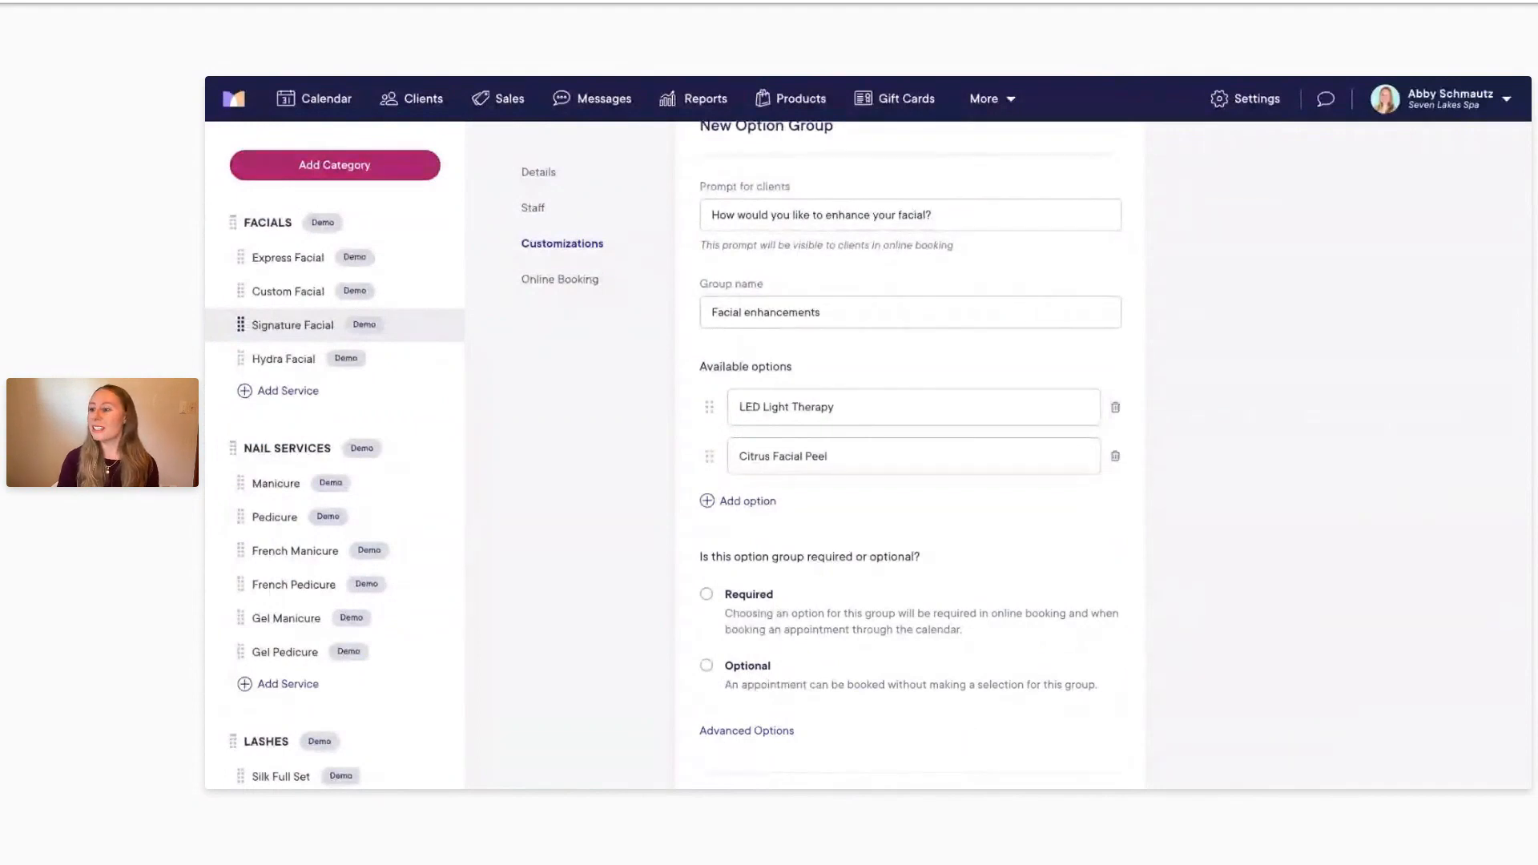
Step: Create a third option for the group and name it "Face/Neck Massage"
left_click(739, 501)
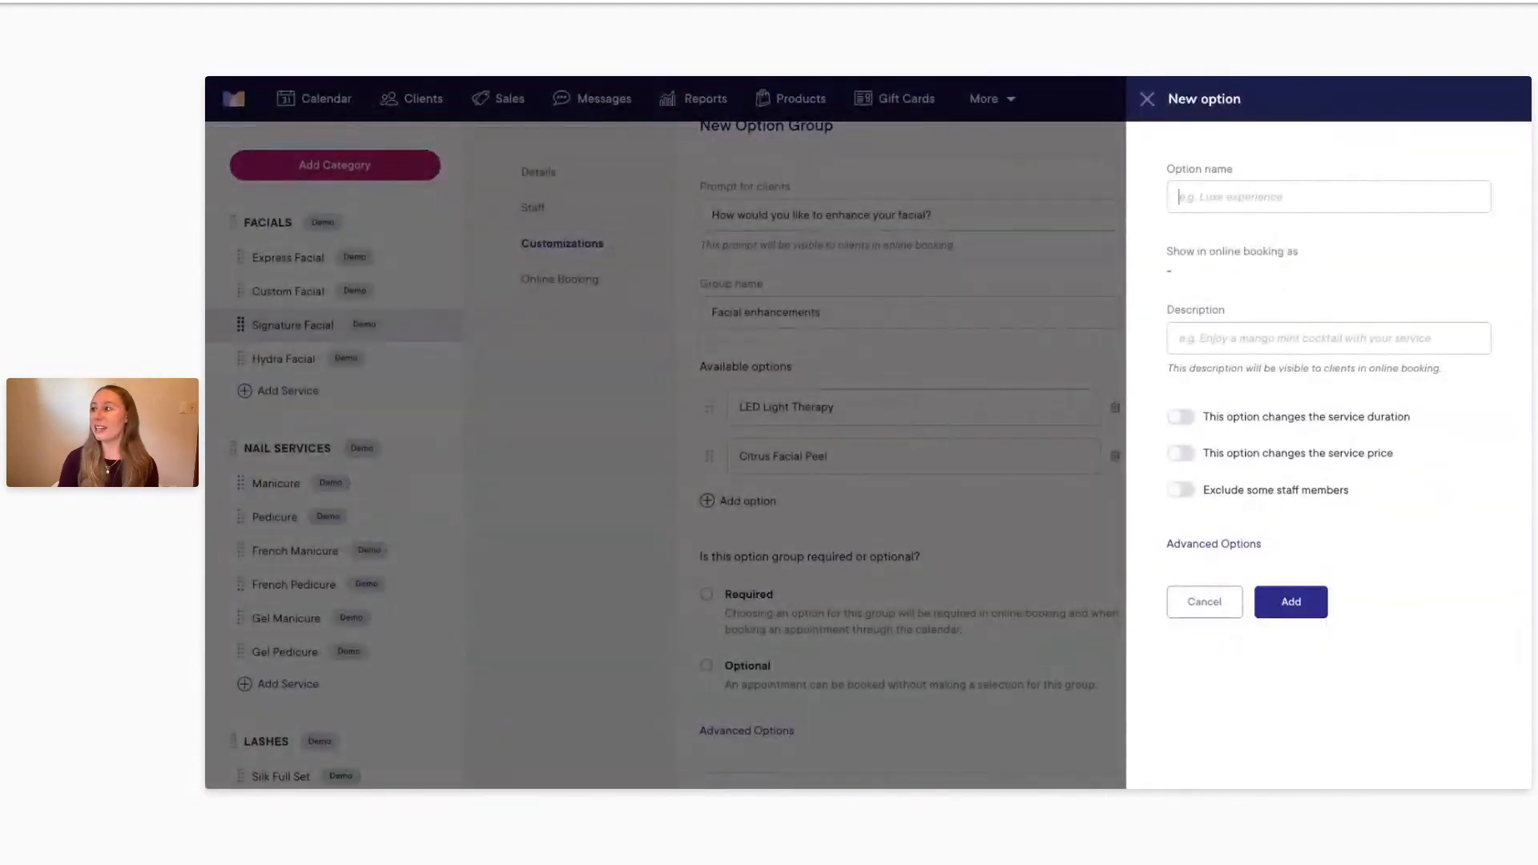
type("Face and Neck Massag")
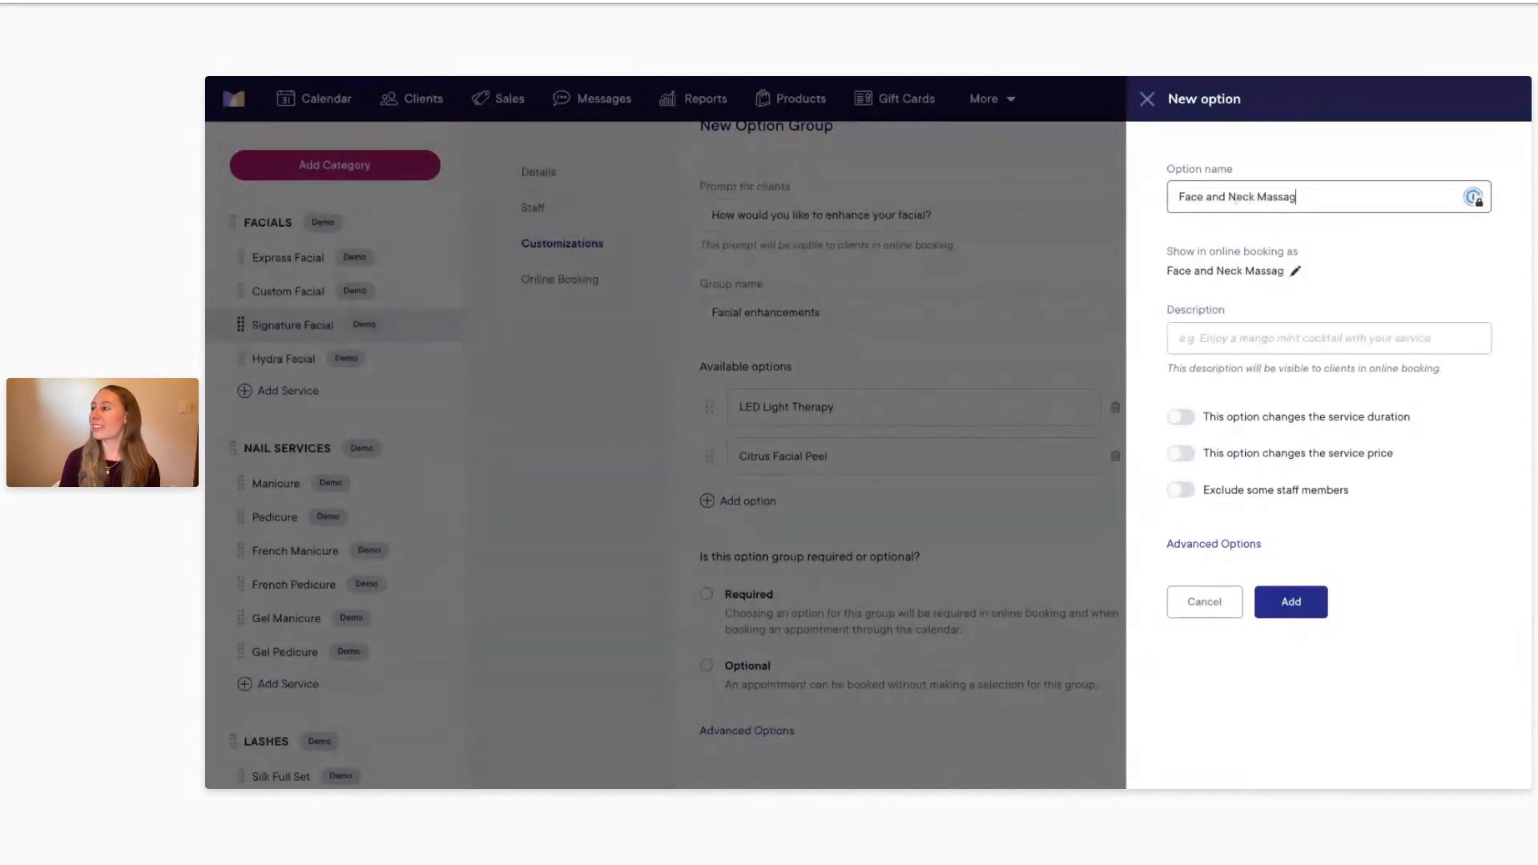
left_click_drag(1230, 198, 1213, 197)
key("BackSpace")
key("BackSpace")
key("BackSpace")
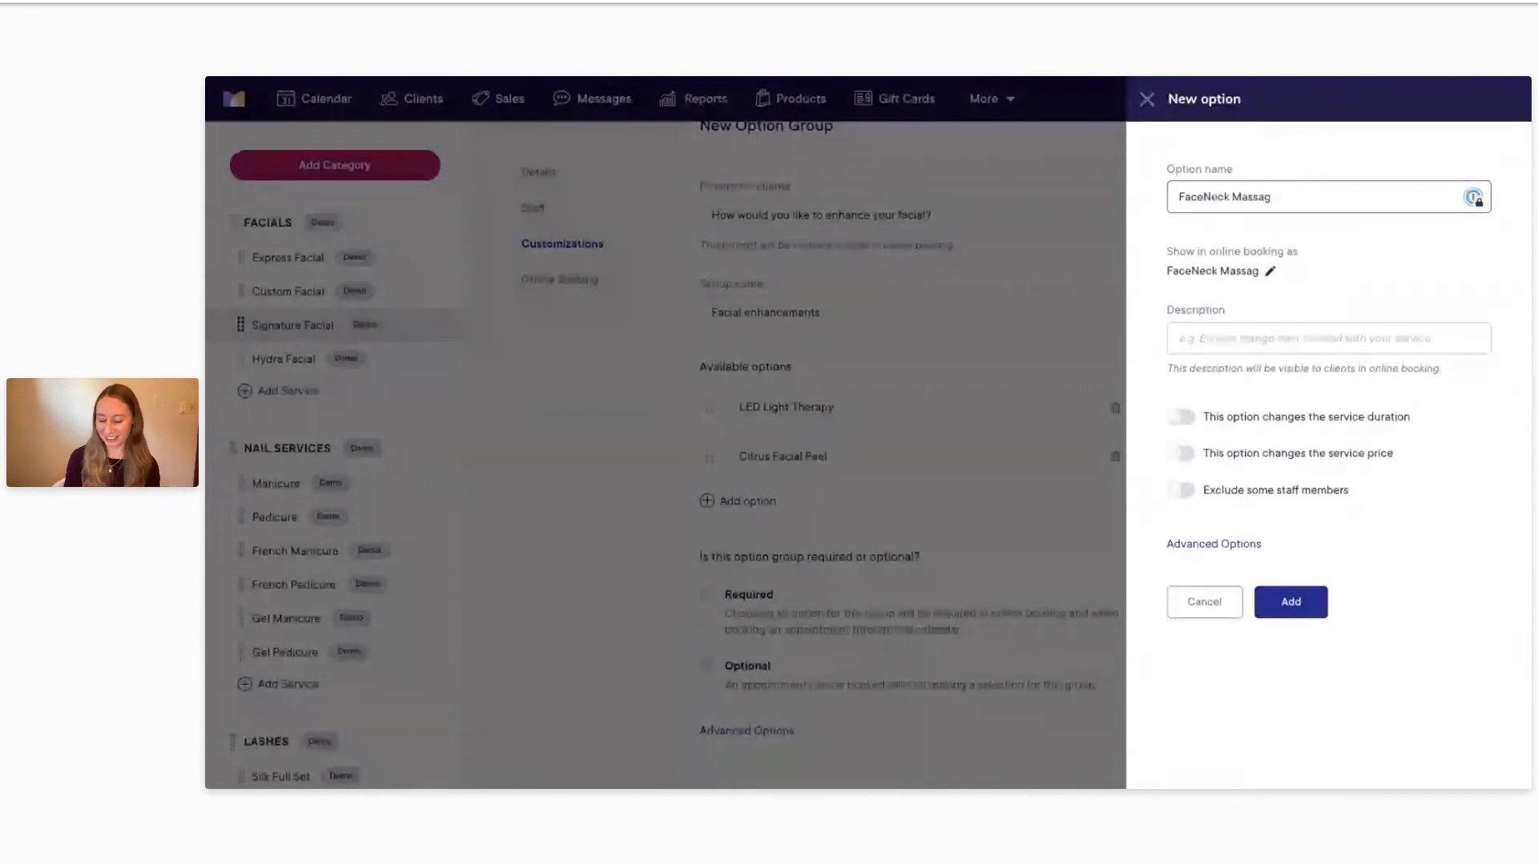
type("/")
left_click(1289, 203)
type("e")
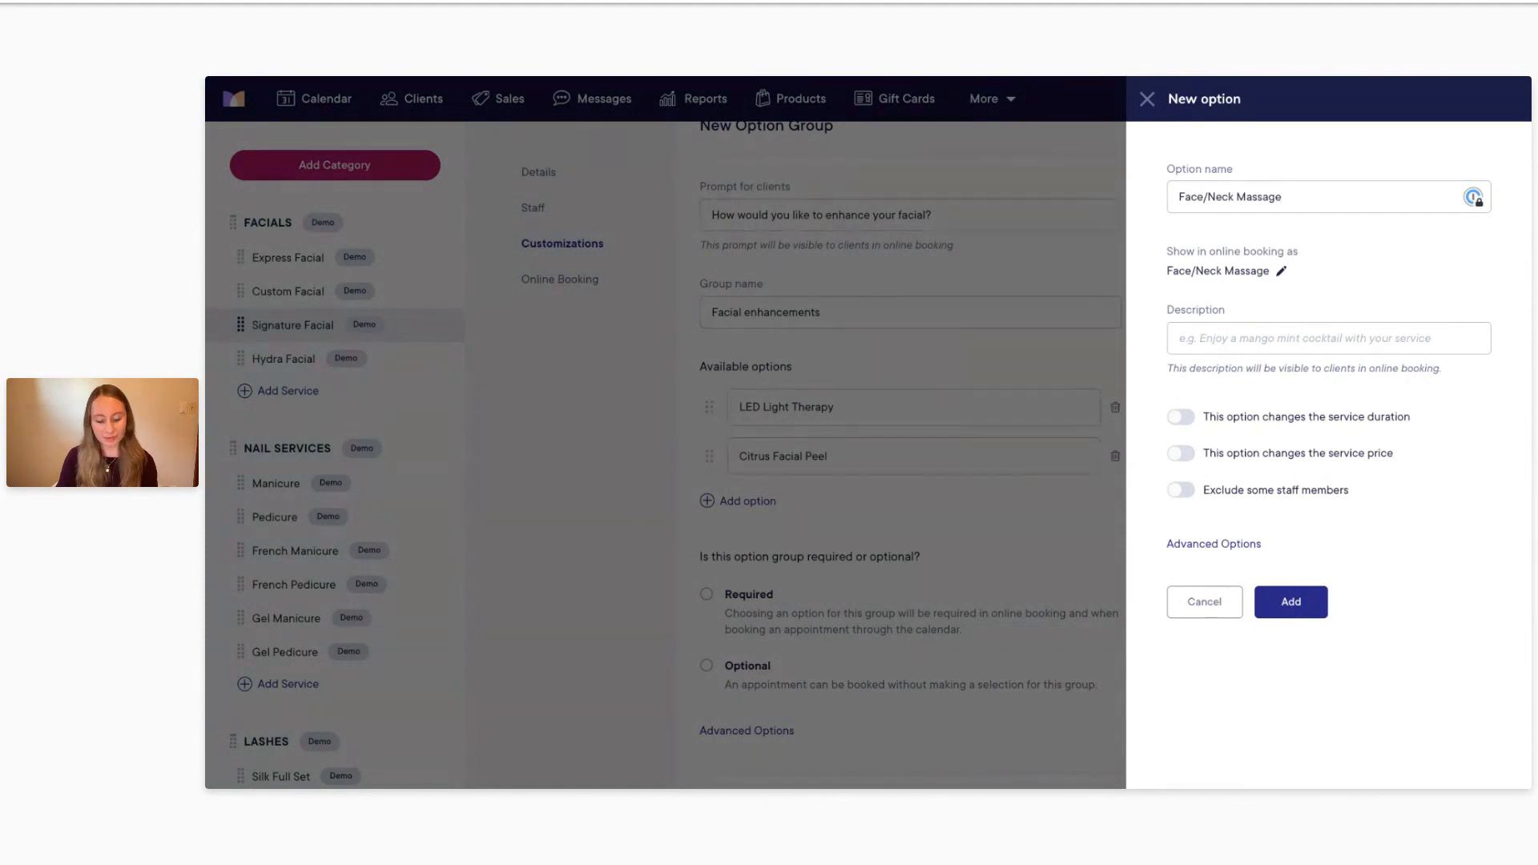
Step: Paste the Face/Neck Massage description starting "Turn your facial into a full relaxation experience"
left_click(1234, 338)
key("super+v")
left_click_drag(1235, 338, 1176, 338)
left_click(1250, 338)
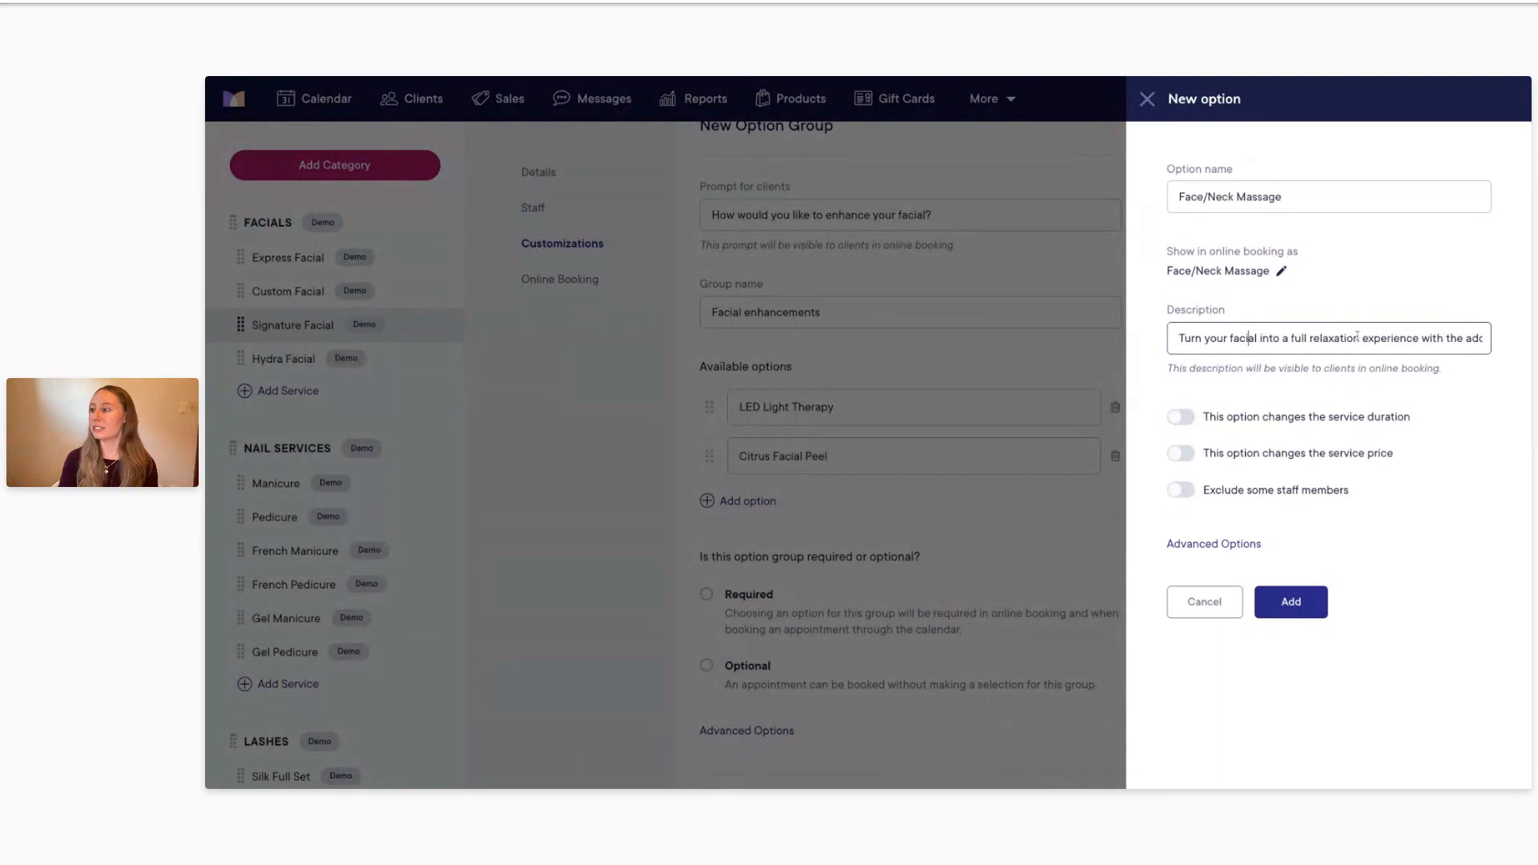
Step: Make the Face/Neck Massage option increase the service duration by 20 min
left_click(1181, 416)
left_click(1235, 538)
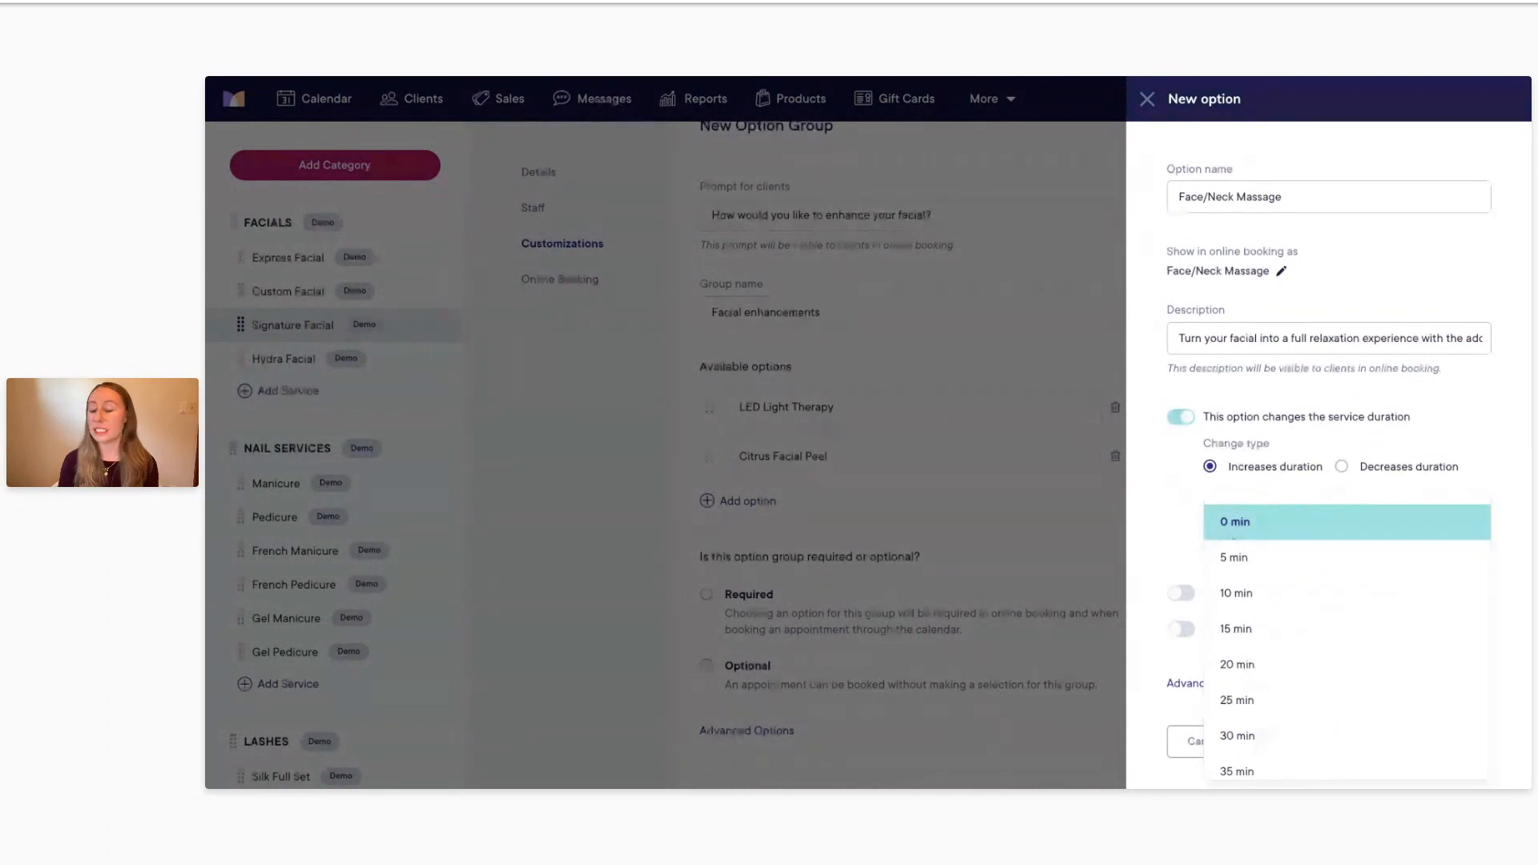
left_click(1238, 629)
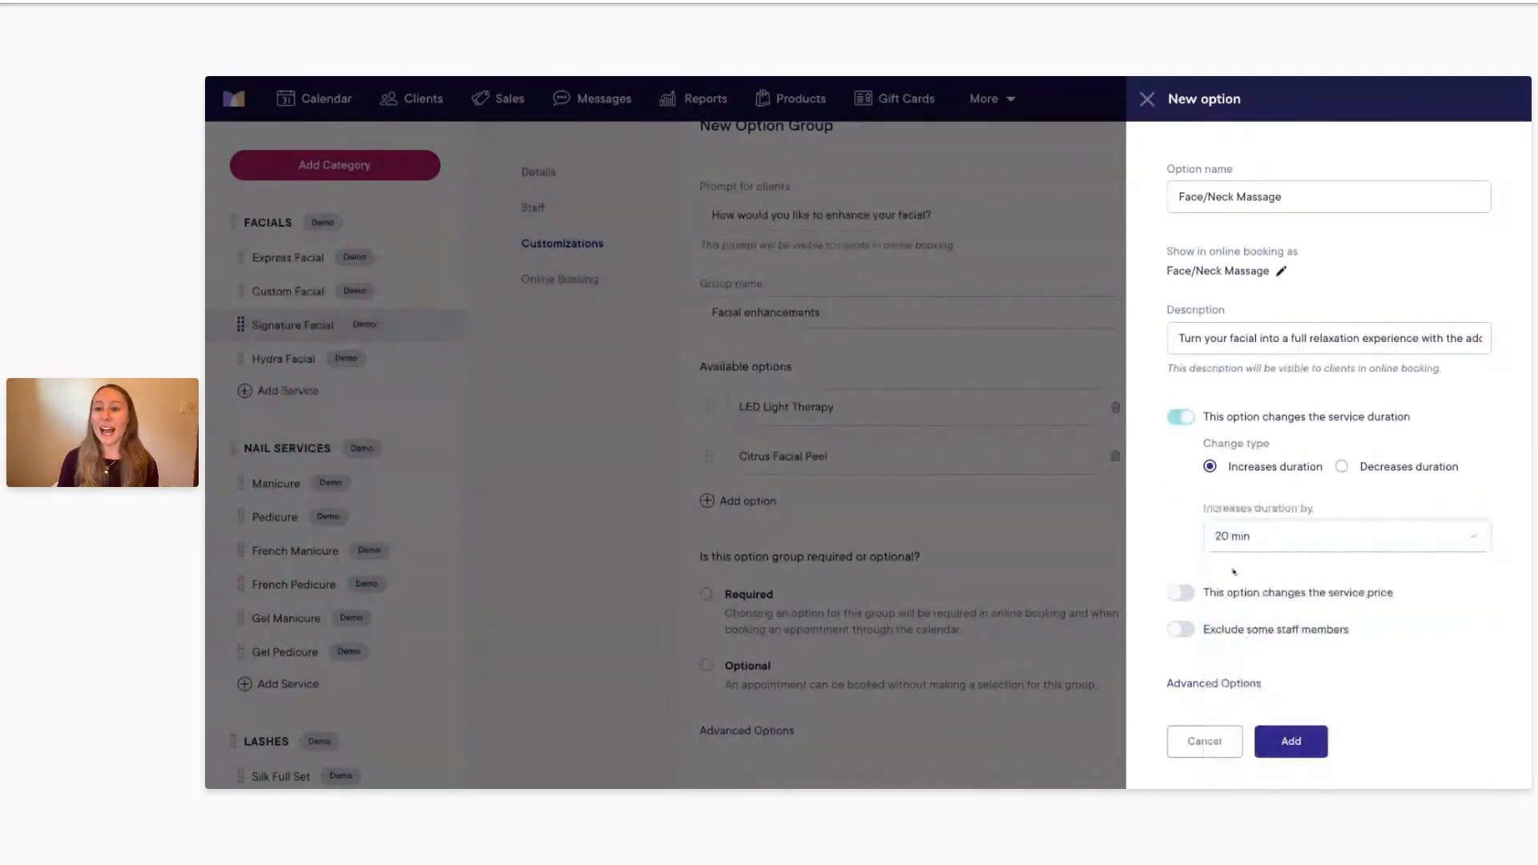
Step: Make the Face/Neck Massage option increase the service price by $25 and add it to the group
left_click(1180, 593)
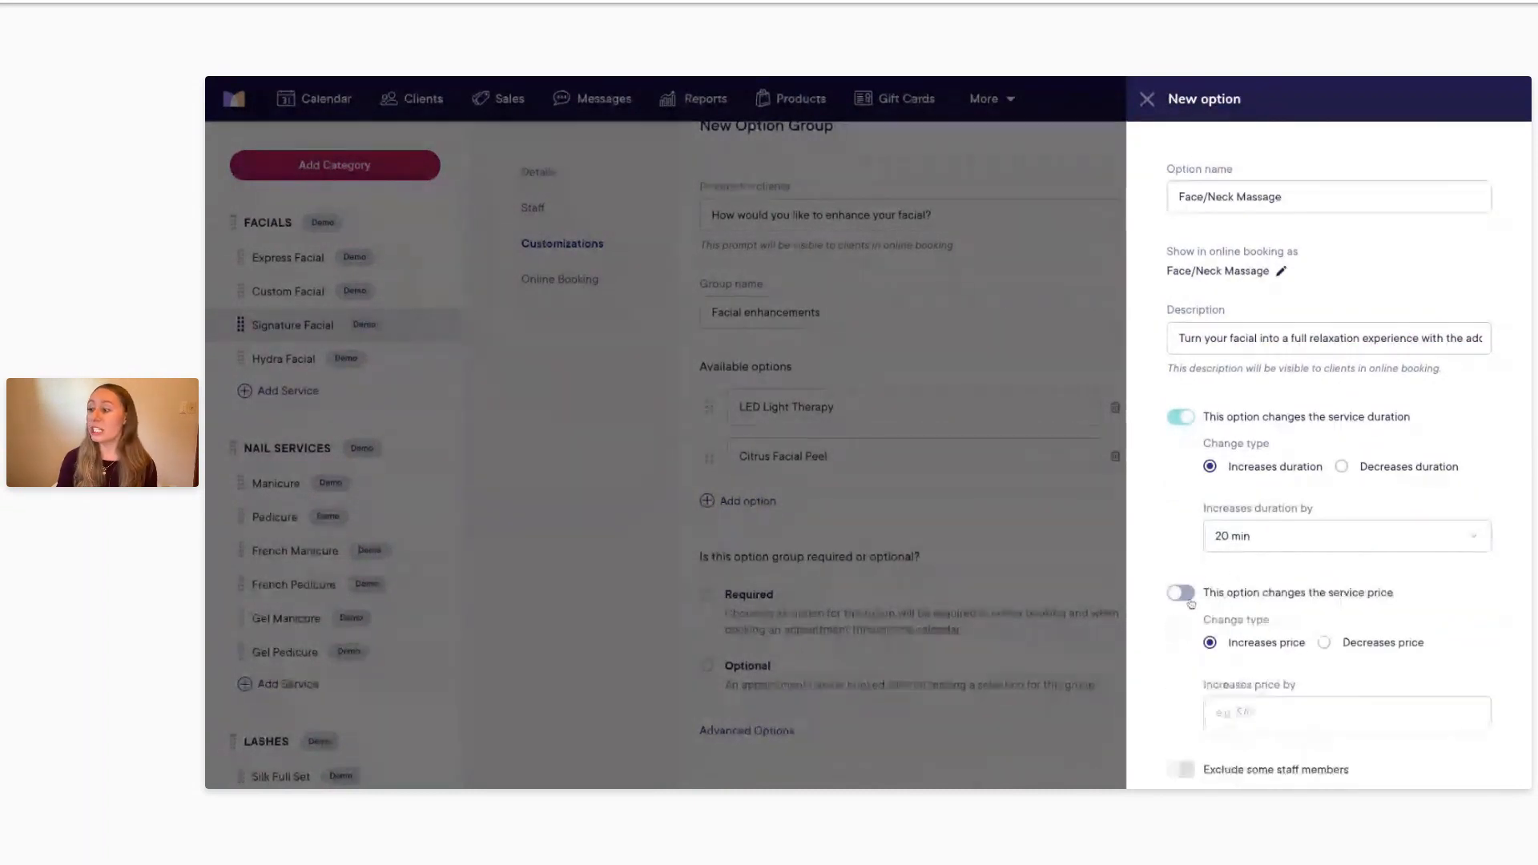
scroll(1248, 633, "down", 1)
left_click(1248, 691)
type("$25")
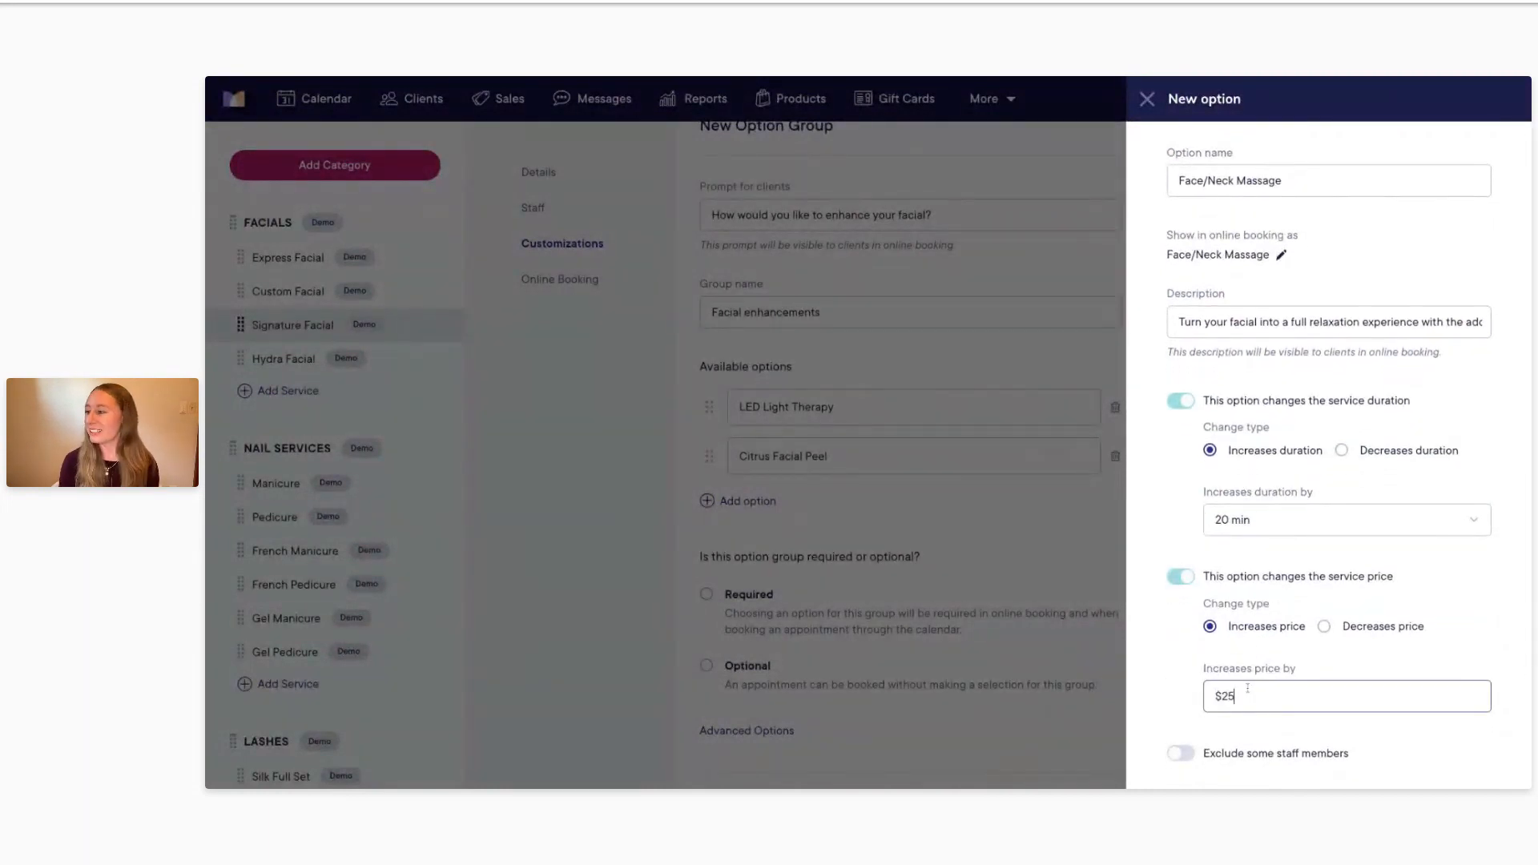
scroll(1281, 641, "down", 3)
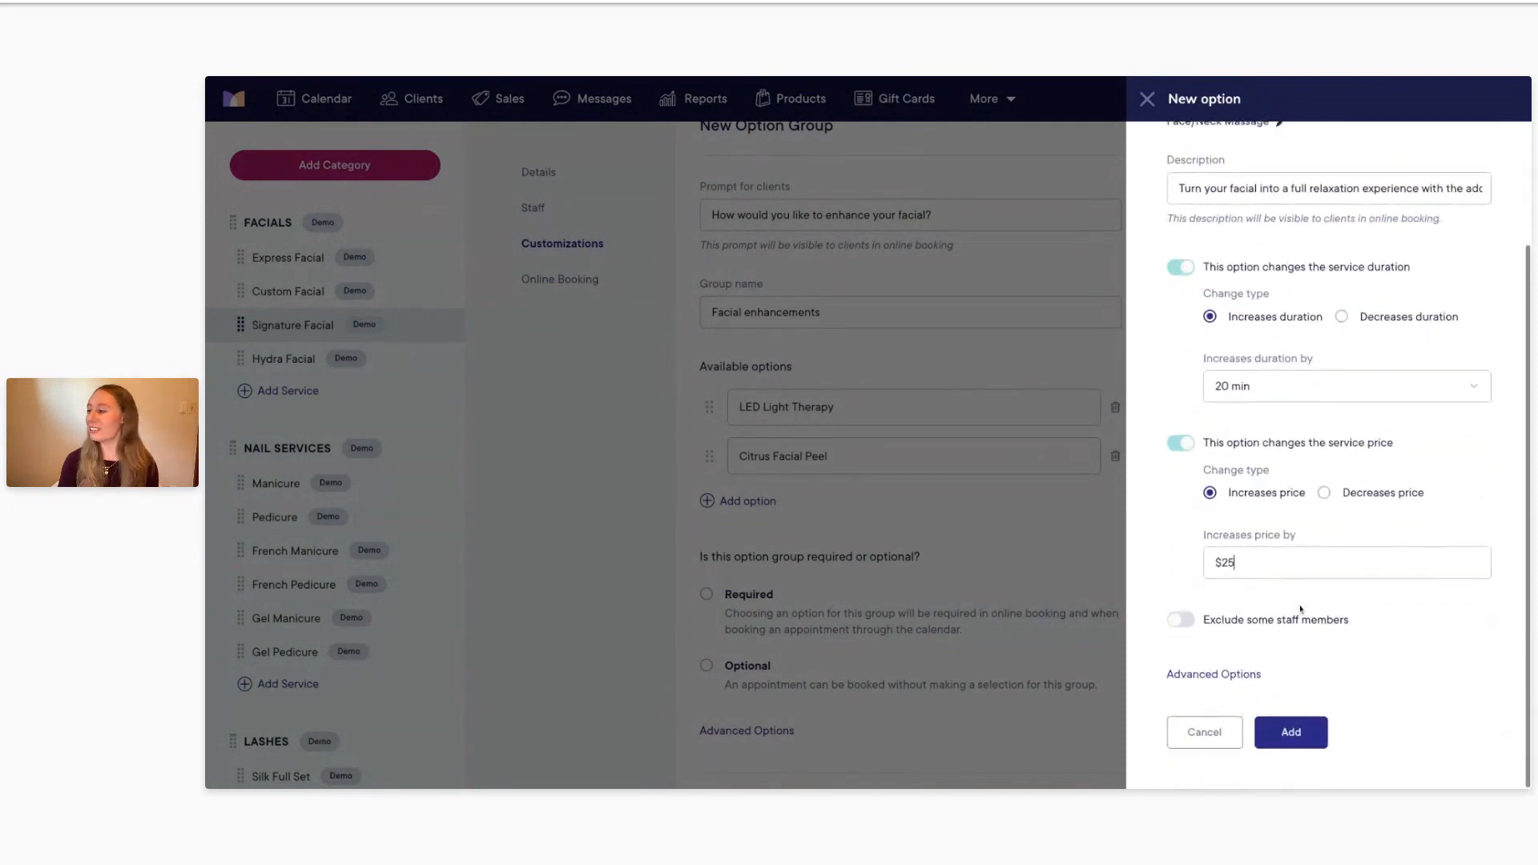
left_click(1280, 733)
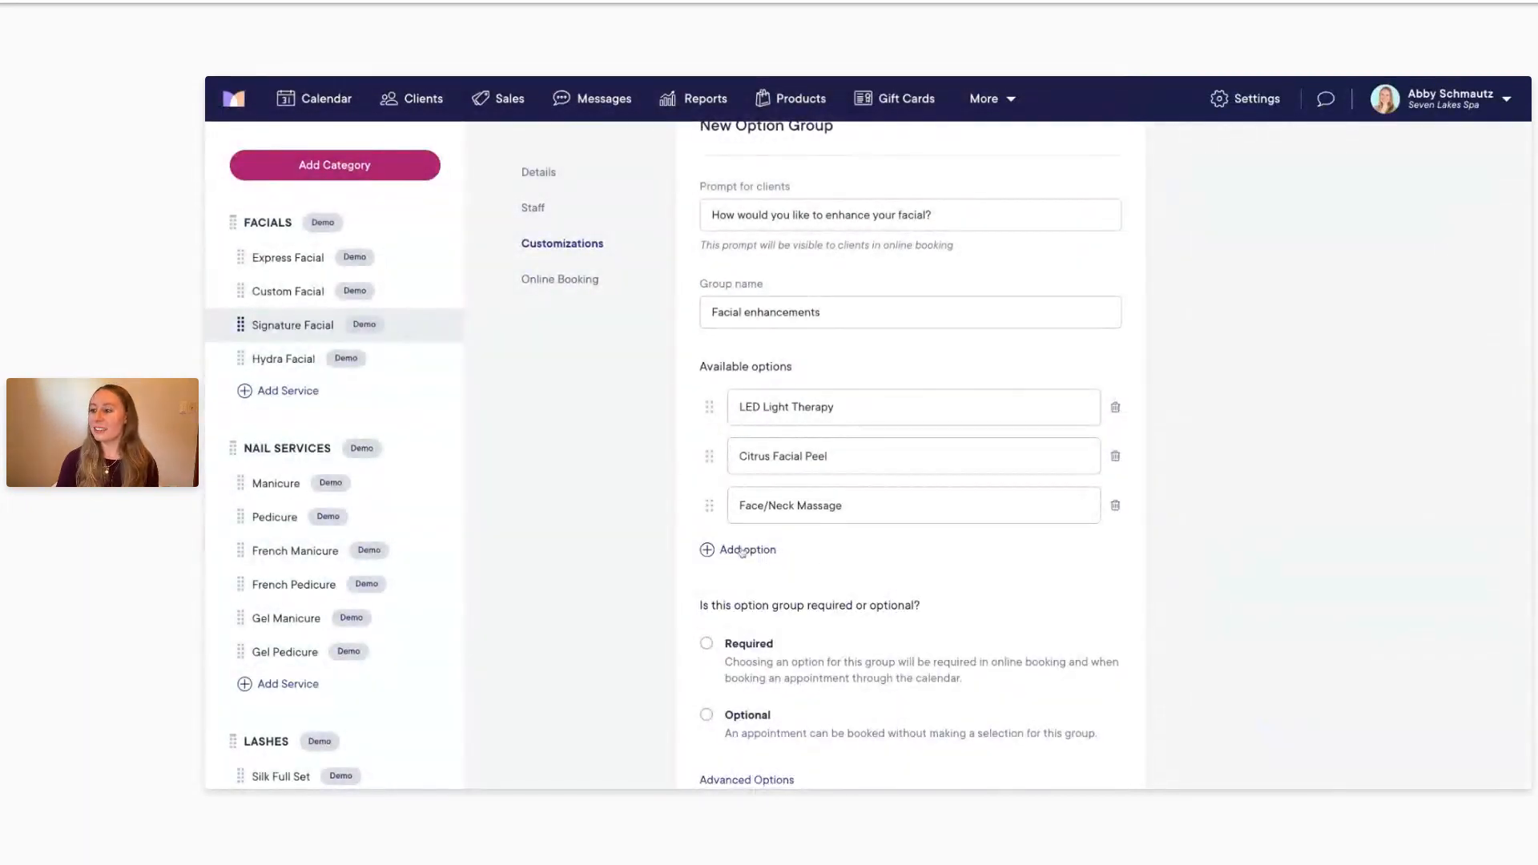
Step: Create a fourth option named "Deep Repair Mask" and paste its description starting "Add this luxurious deep moisture mask with squalane"
left_click(739, 550)
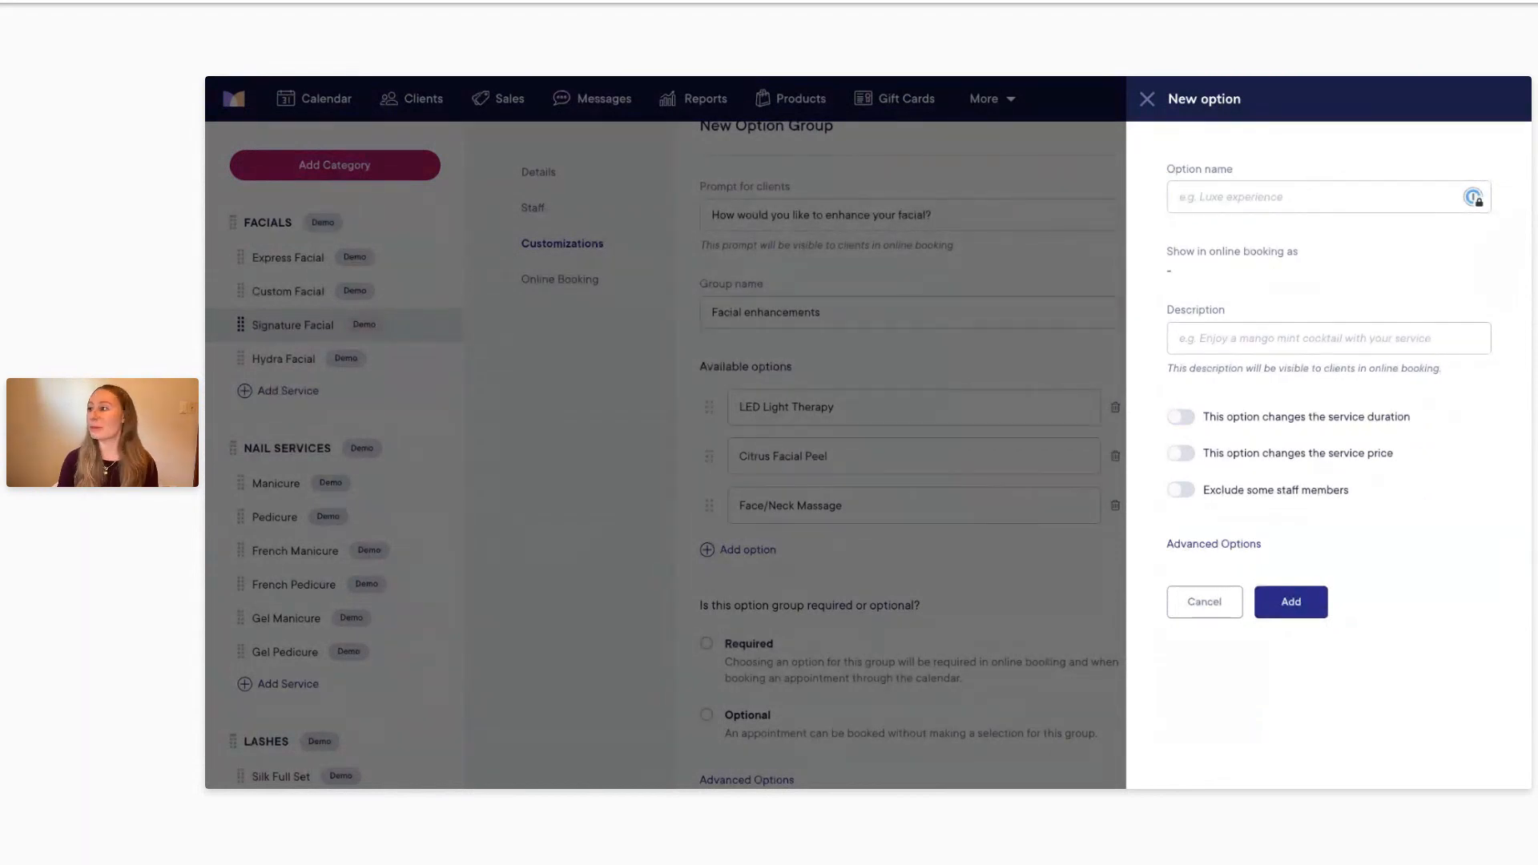
left_click(1212, 198)
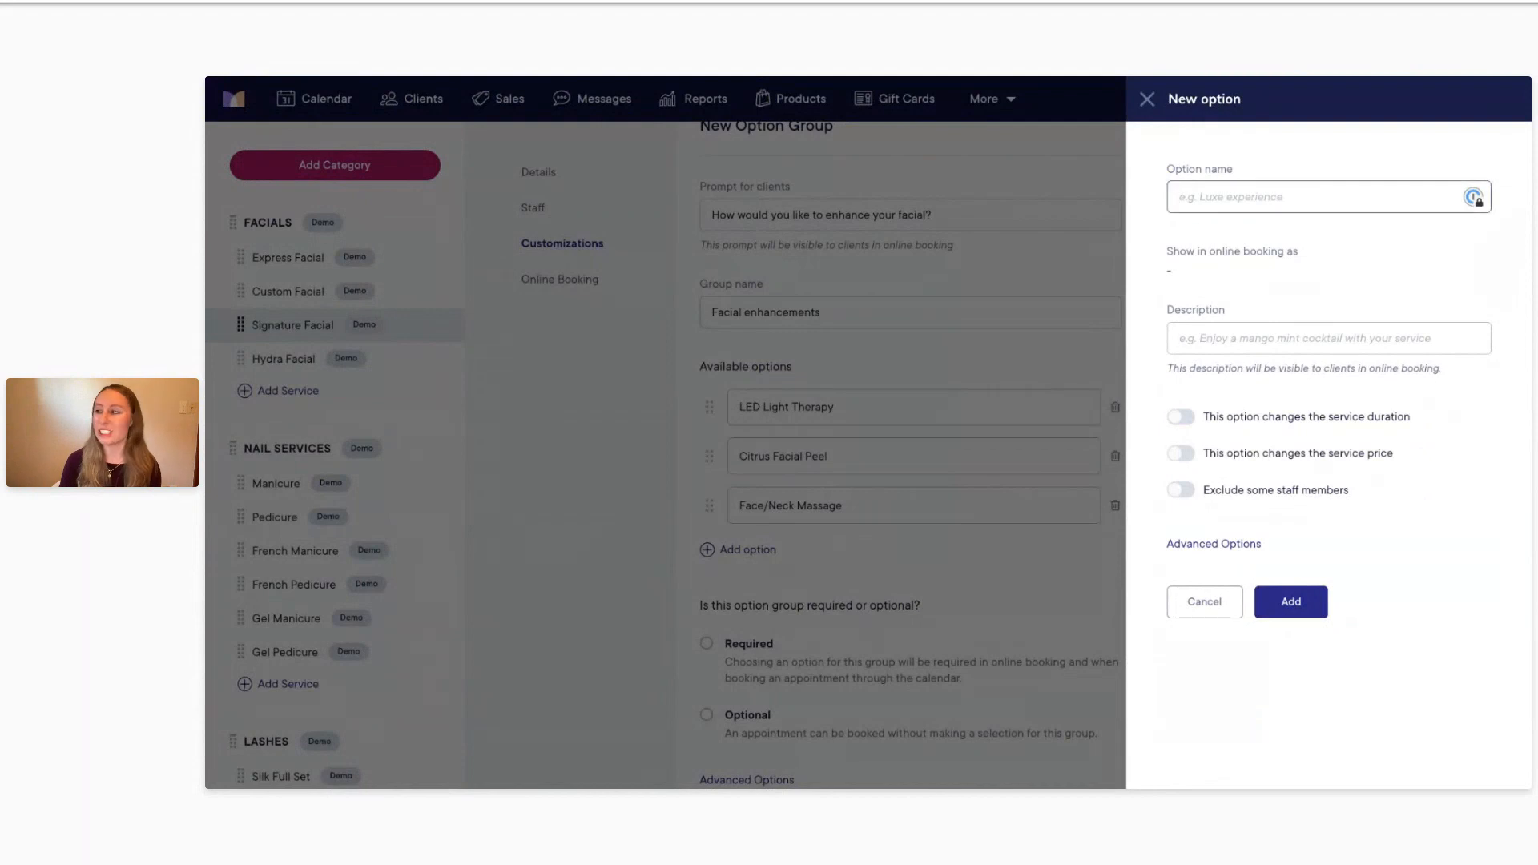
type("Deep Repair Mask")
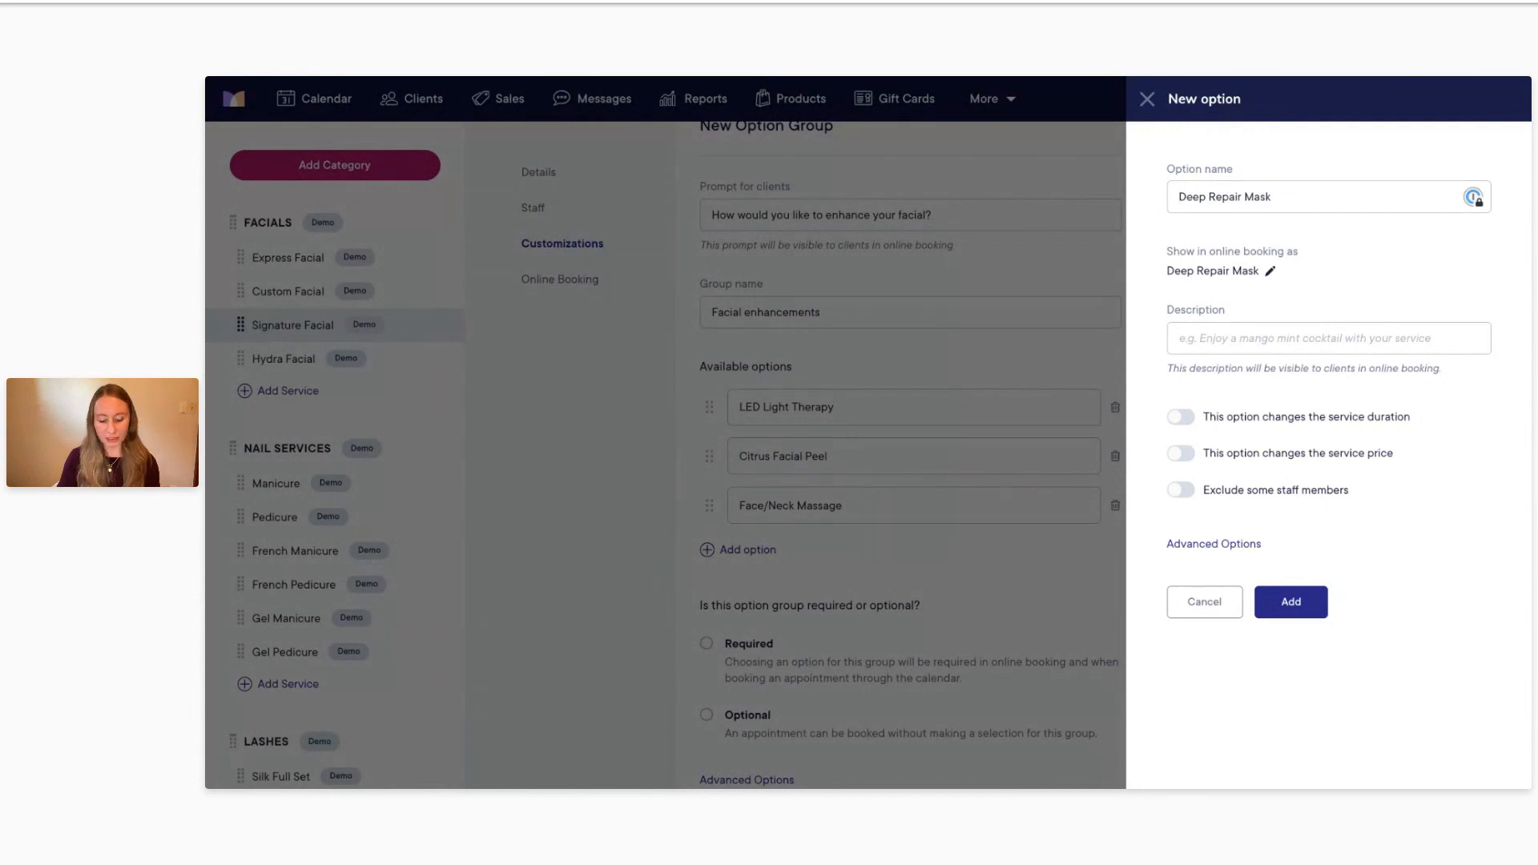
left_click(1181, 339)
key("ctrl+v")
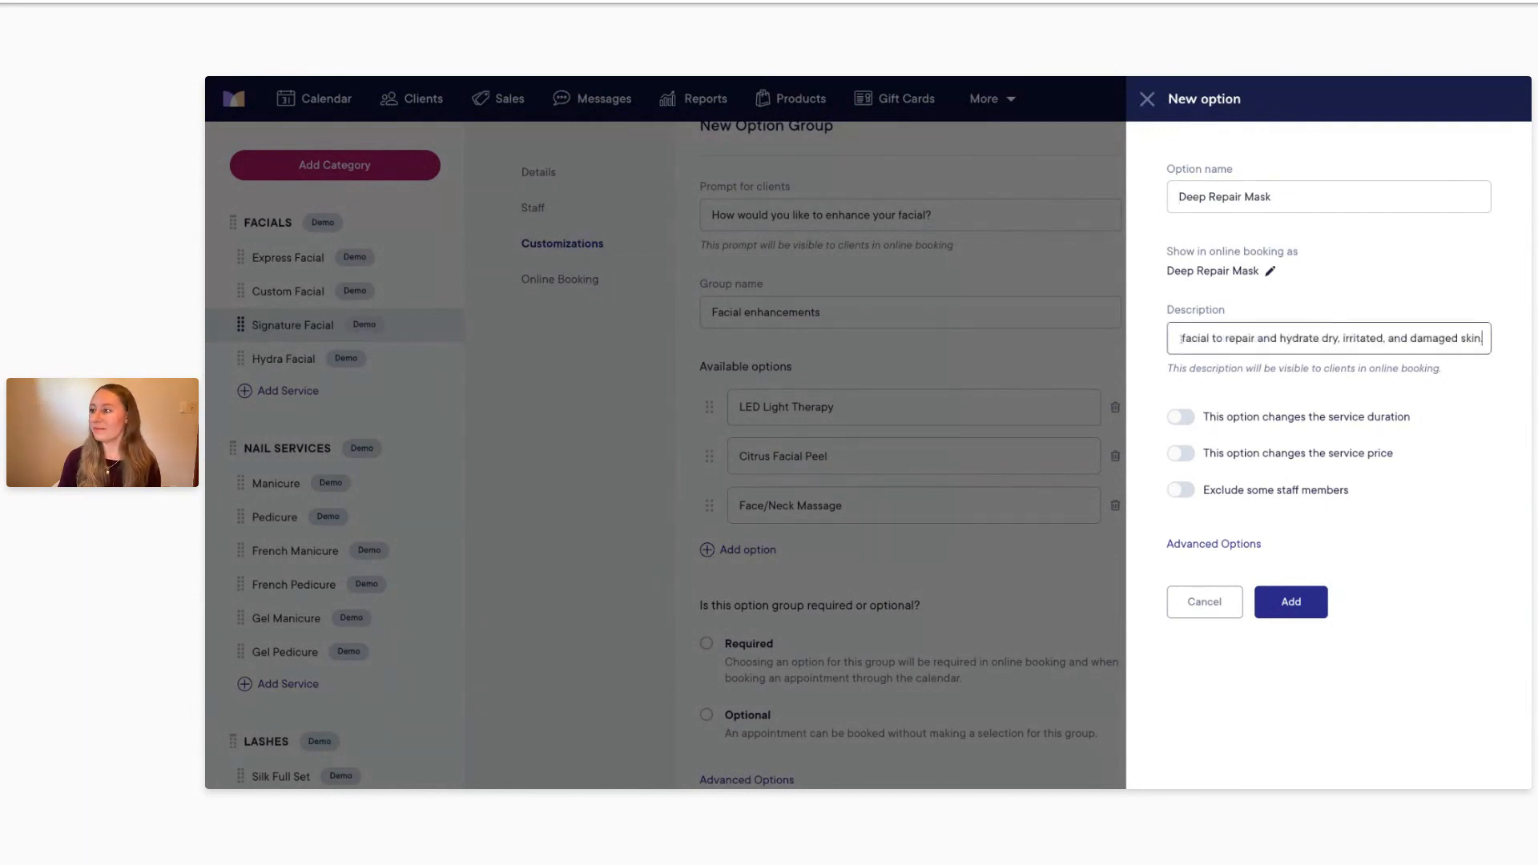
key("ctrl+a")
left_click(1180, 340)
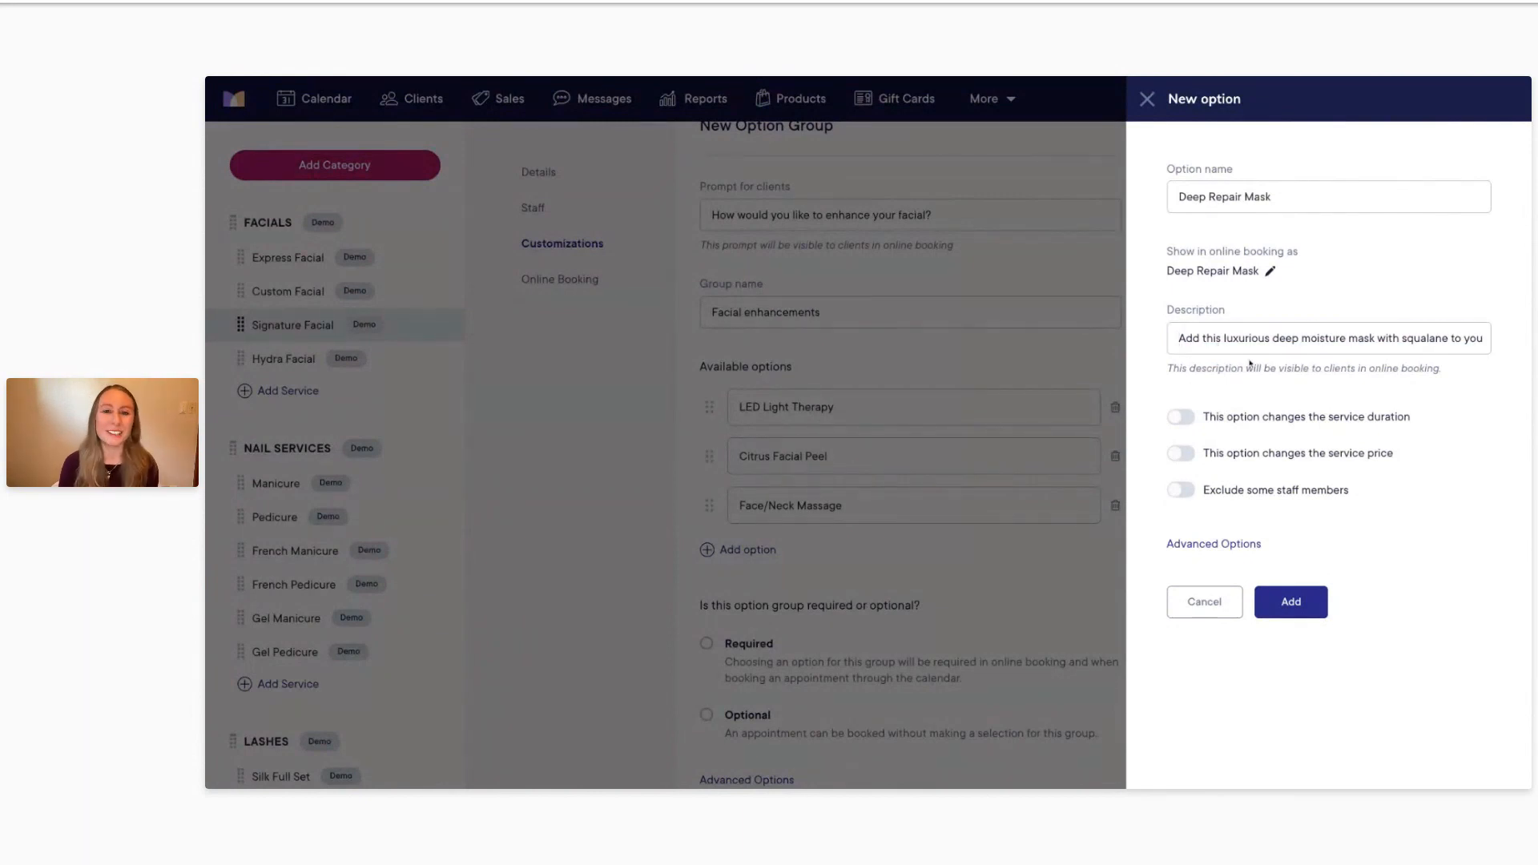
Step: Make the Deep Repair Mask option increase the service duration by 15 min
left_click(1179, 418)
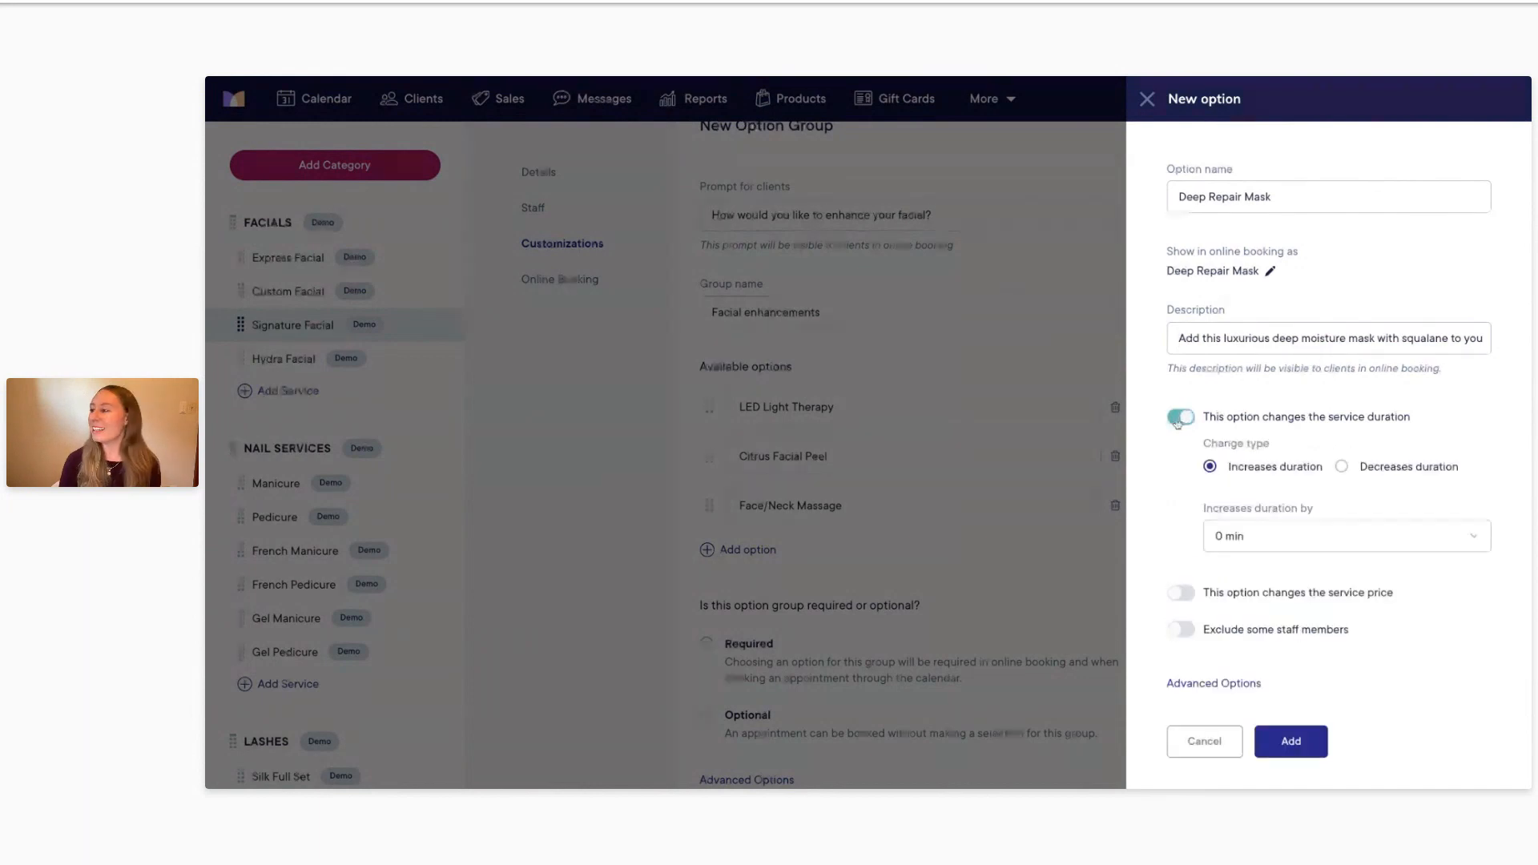
left_click(1274, 536)
left_click(1242, 626)
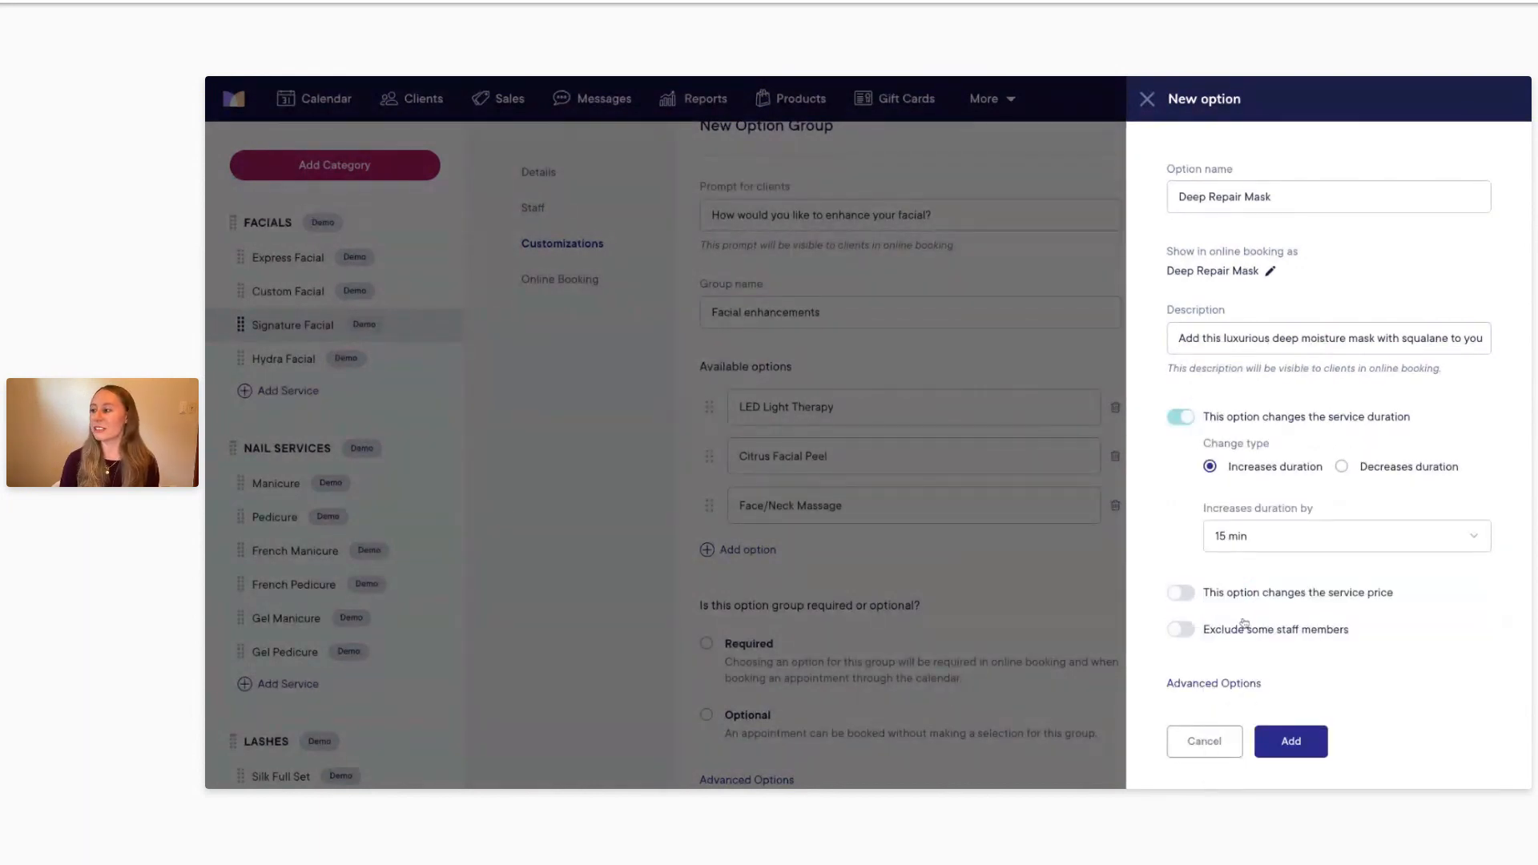
Step: Make the Deep Repair Mask option increase the service price by $20 and add it to the group
scroll(1246, 609, "down", 1)
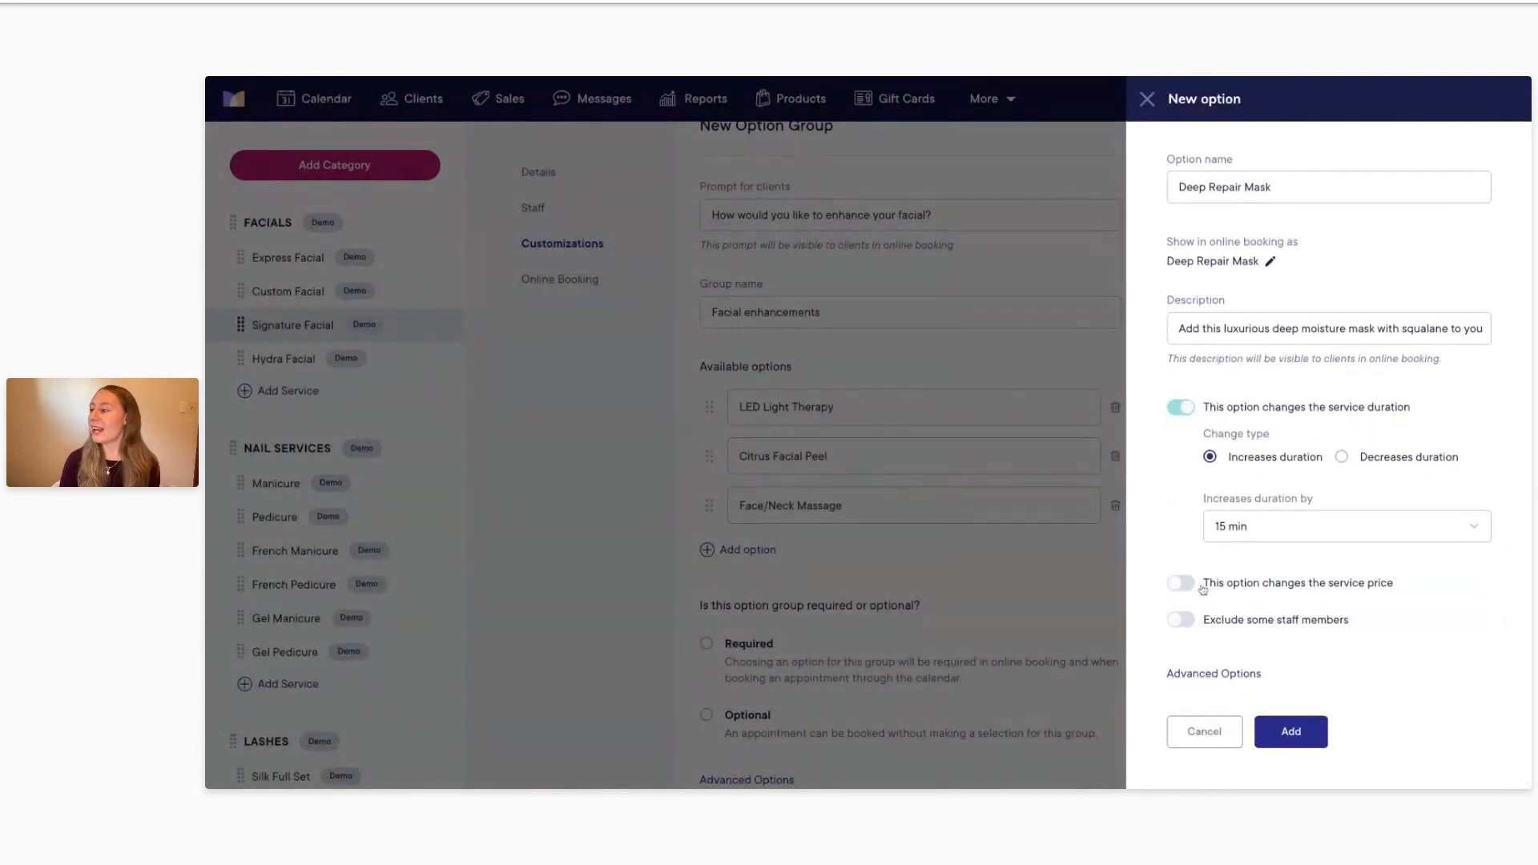
left_click(1204, 590)
left_click(1228, 697)
type("20")
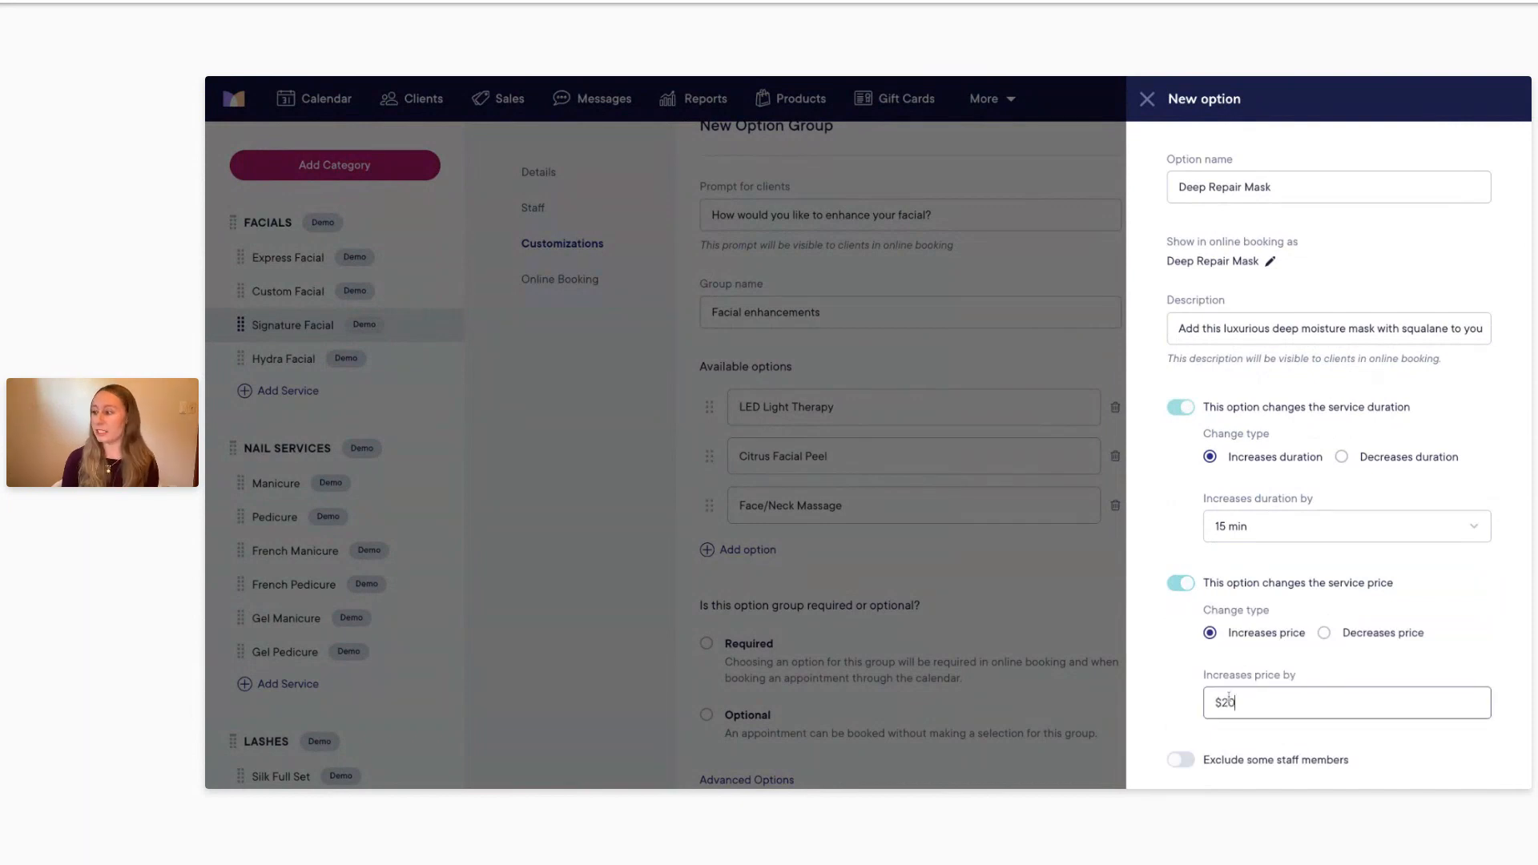
scroll(1265, 648, "down", 3)
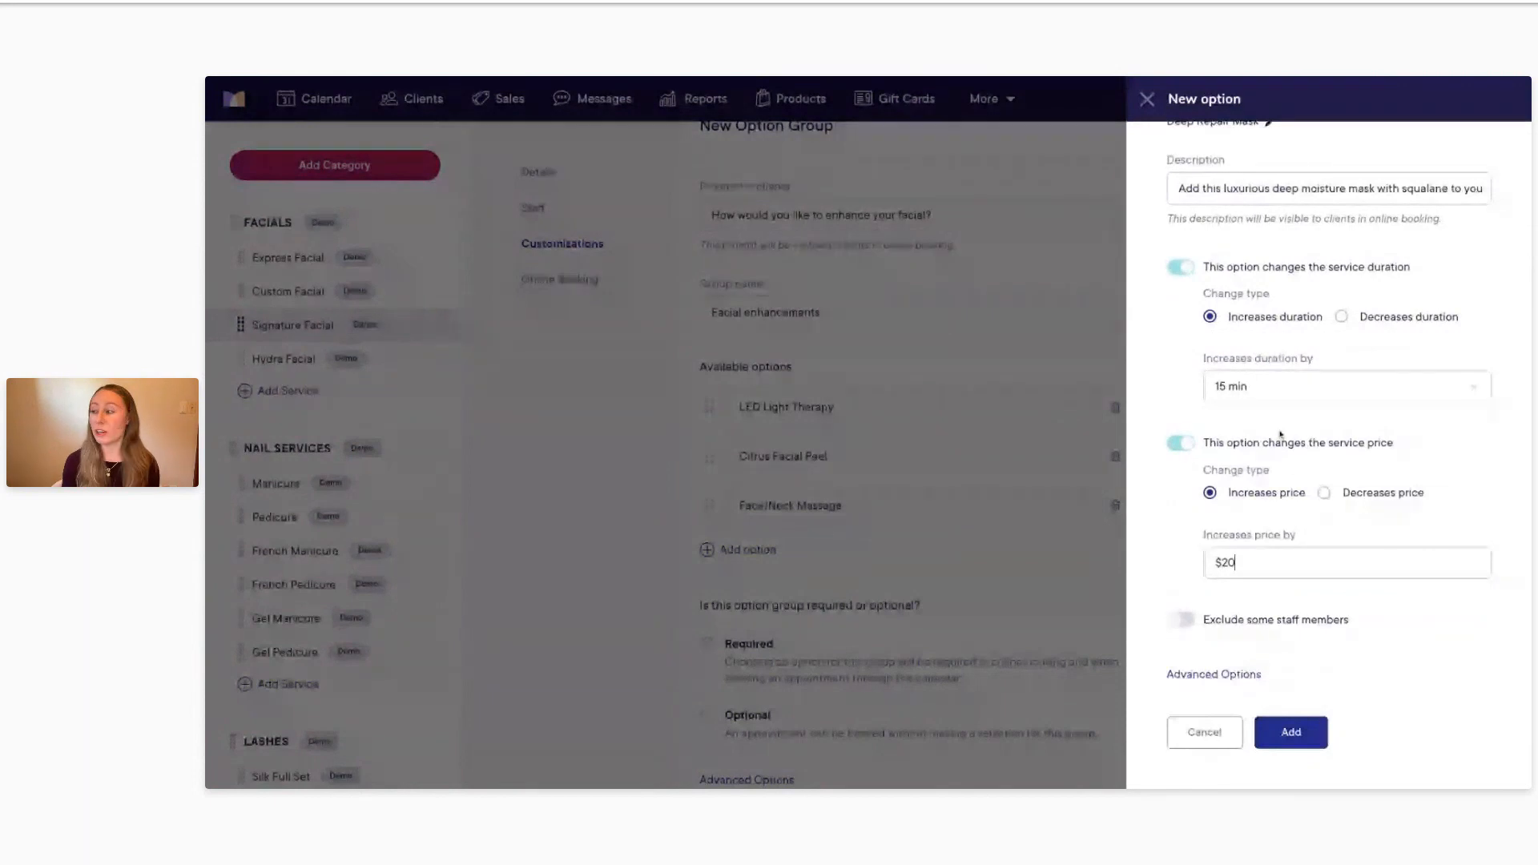
left_click(1286, 738)
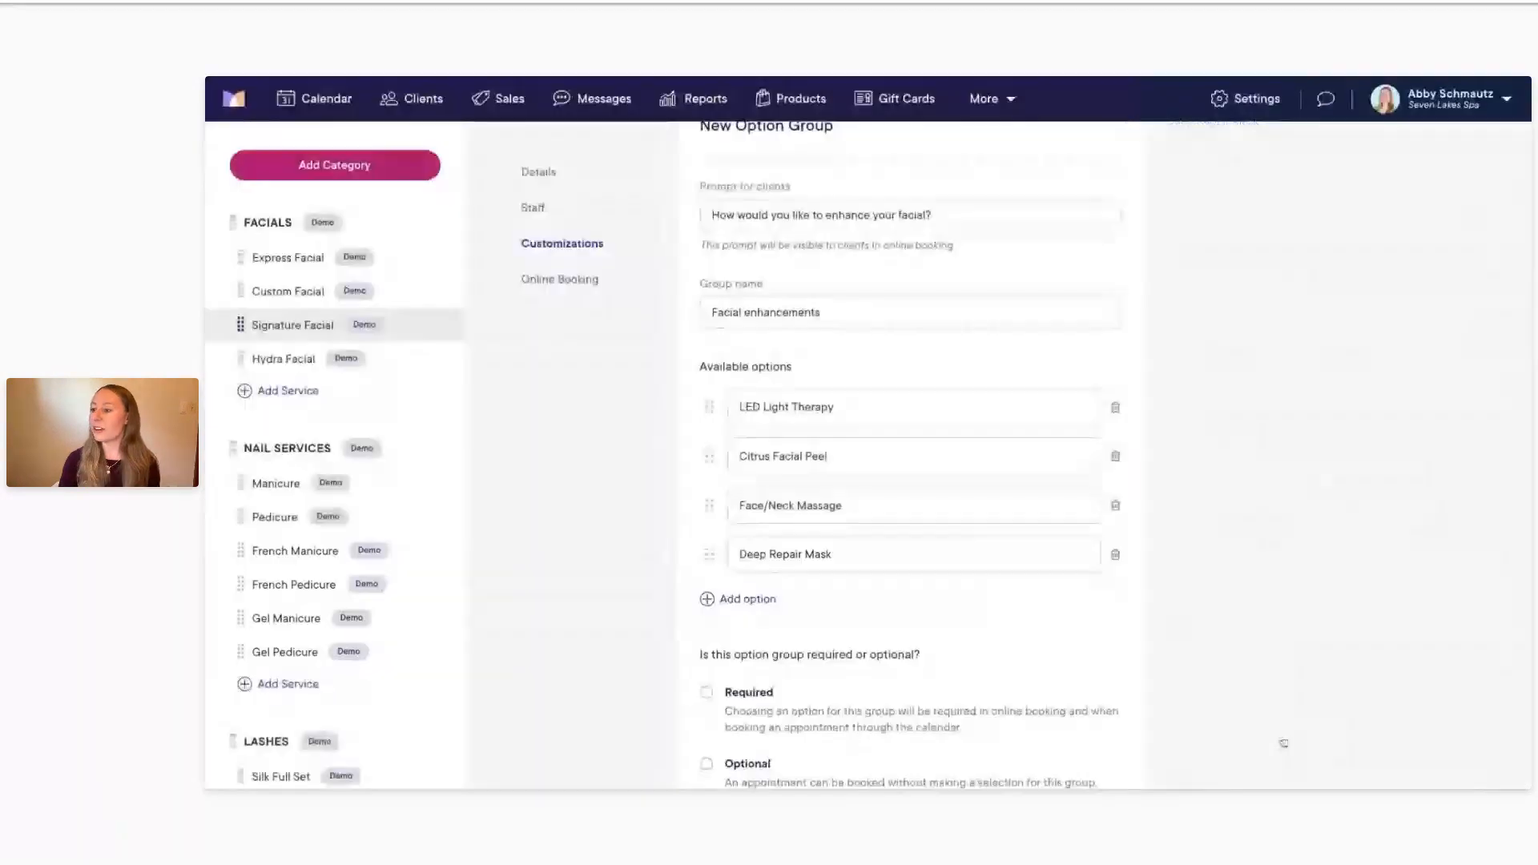
Step: Create a fifth option named "Eye Treatment" and paste its description starting "Enhance your facial with targeted treatment"
scroll(875, 532, "down", 1)
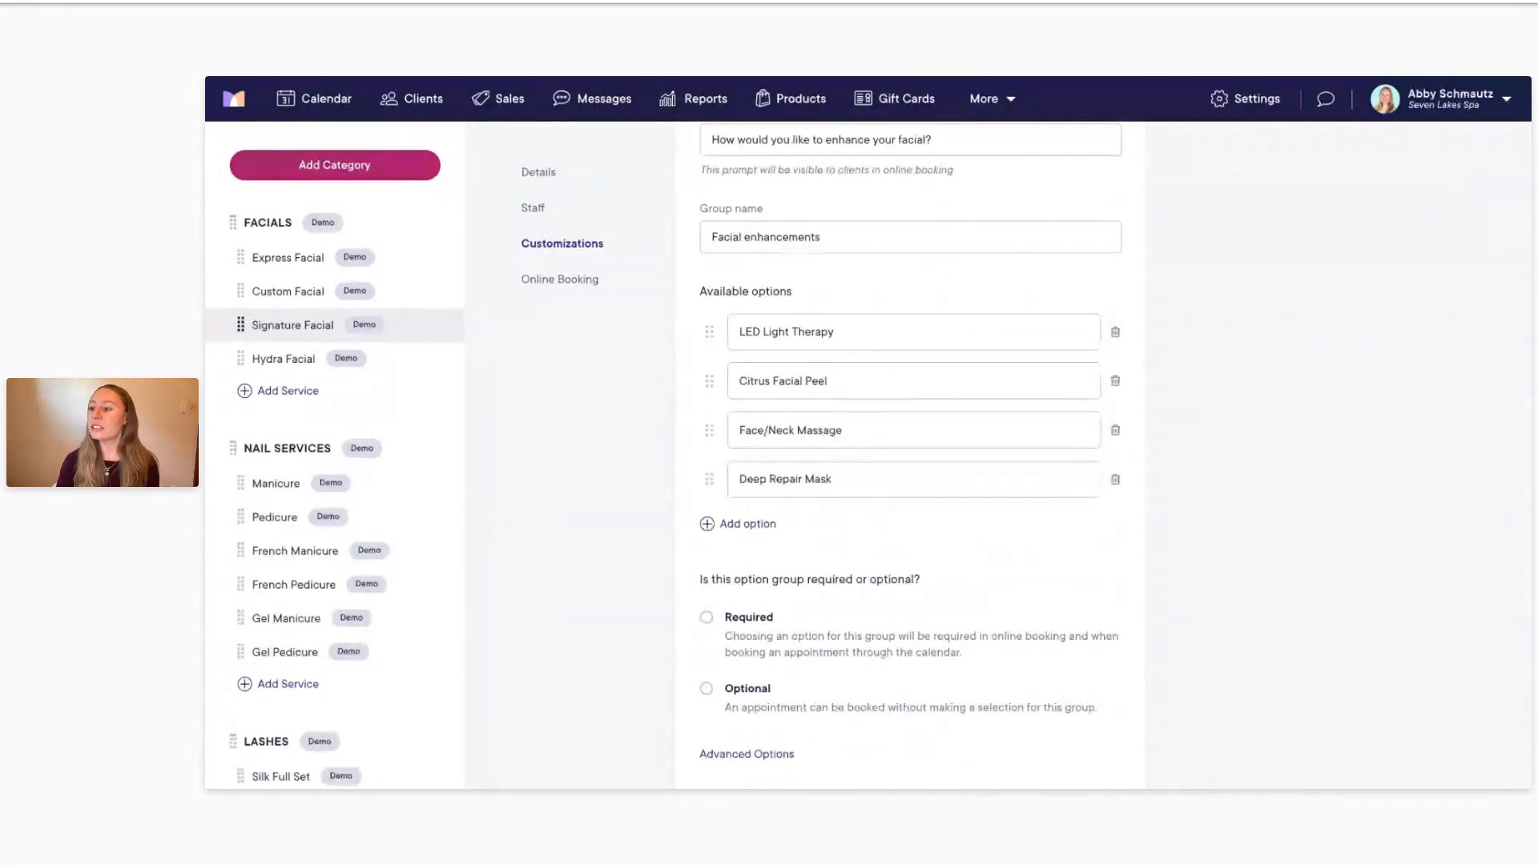
left_click(743, 527)
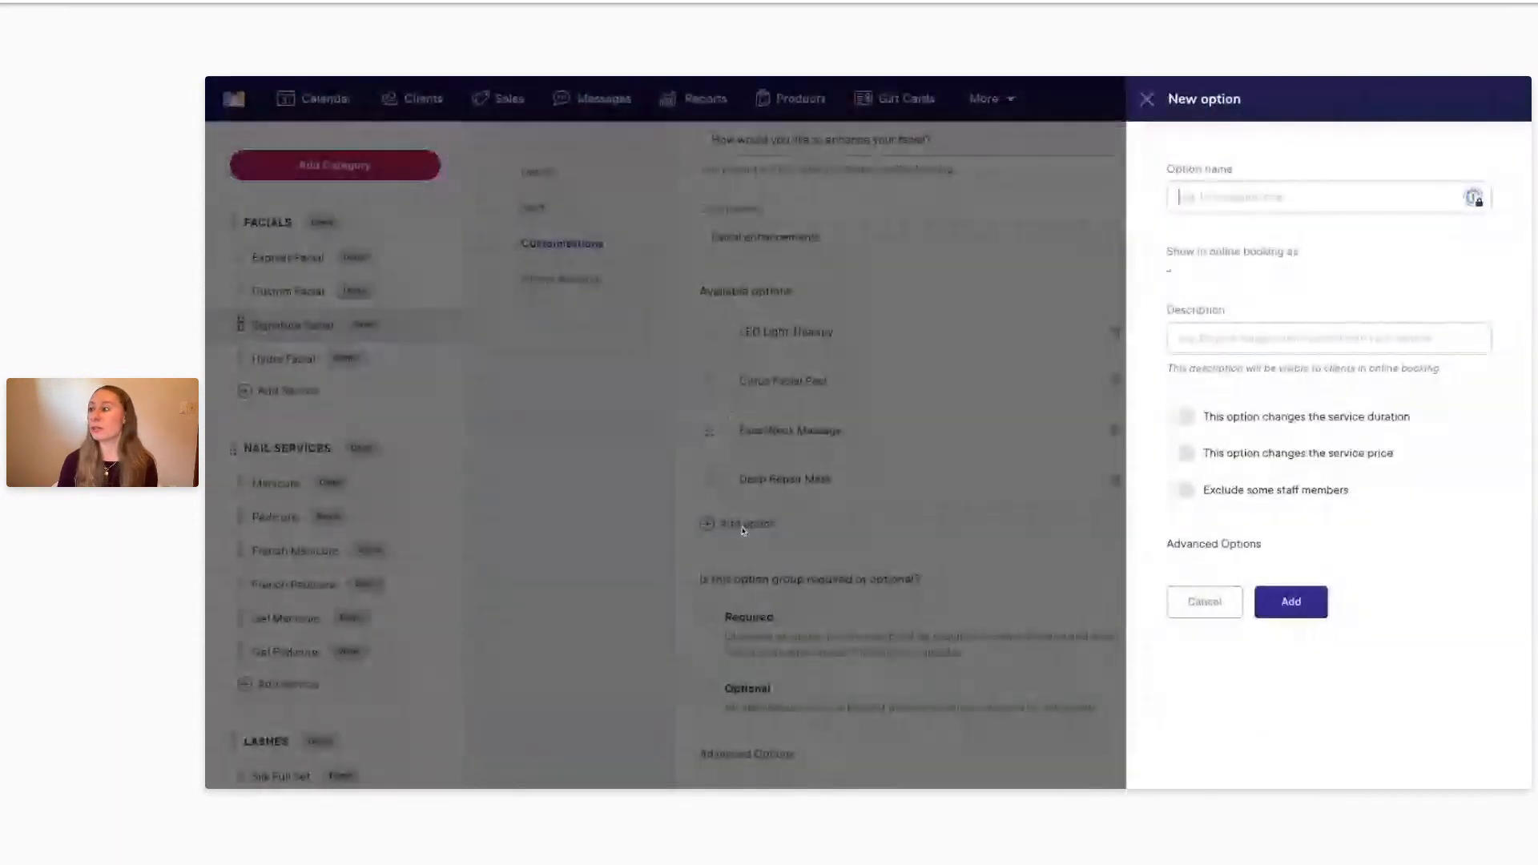
type("Eye Treatment")
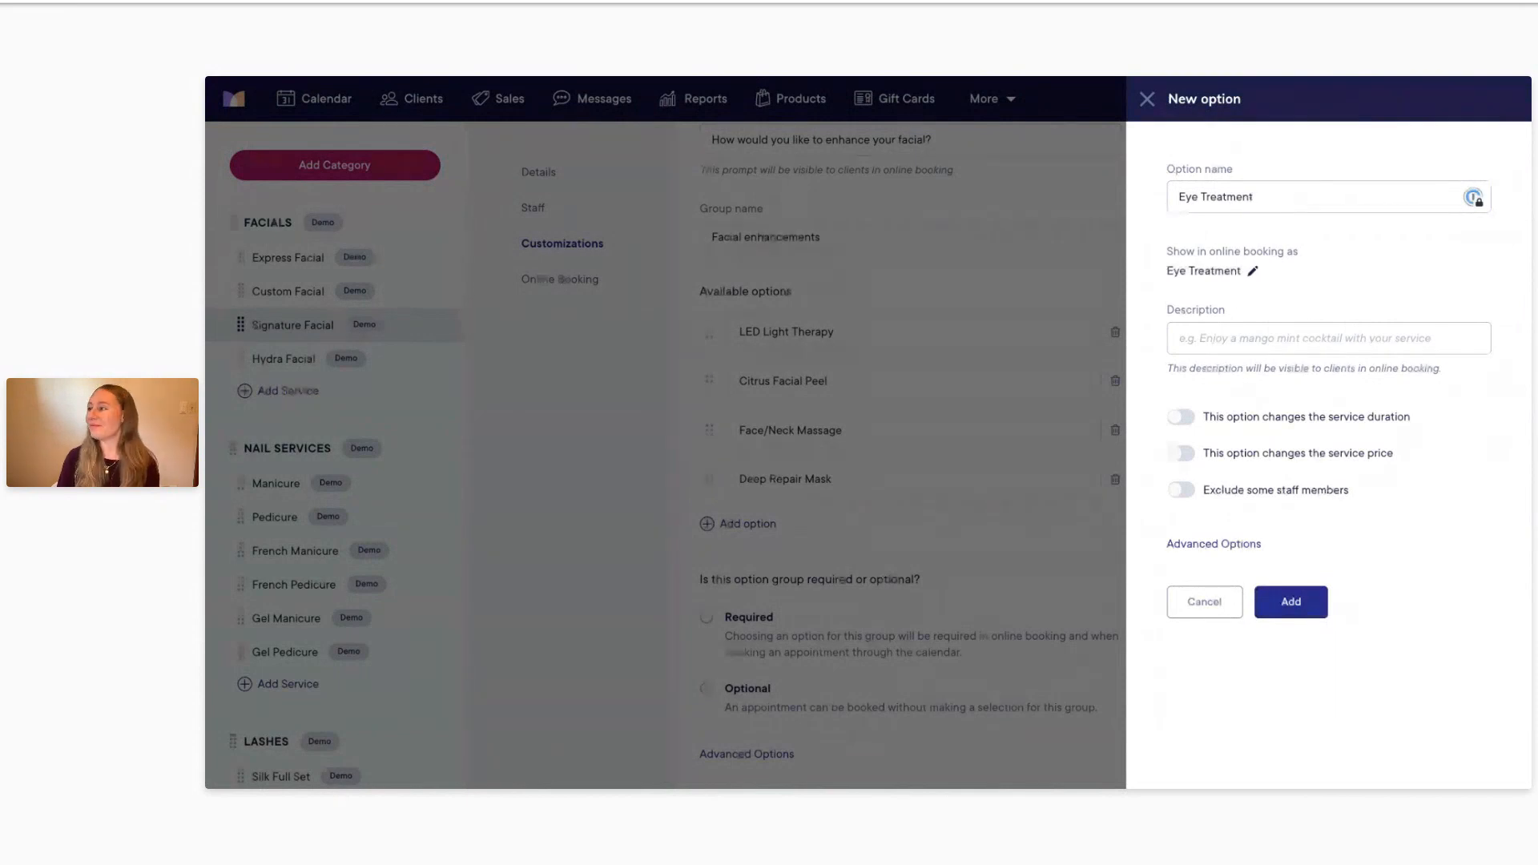
key("Tab")
key("ctrl+v")
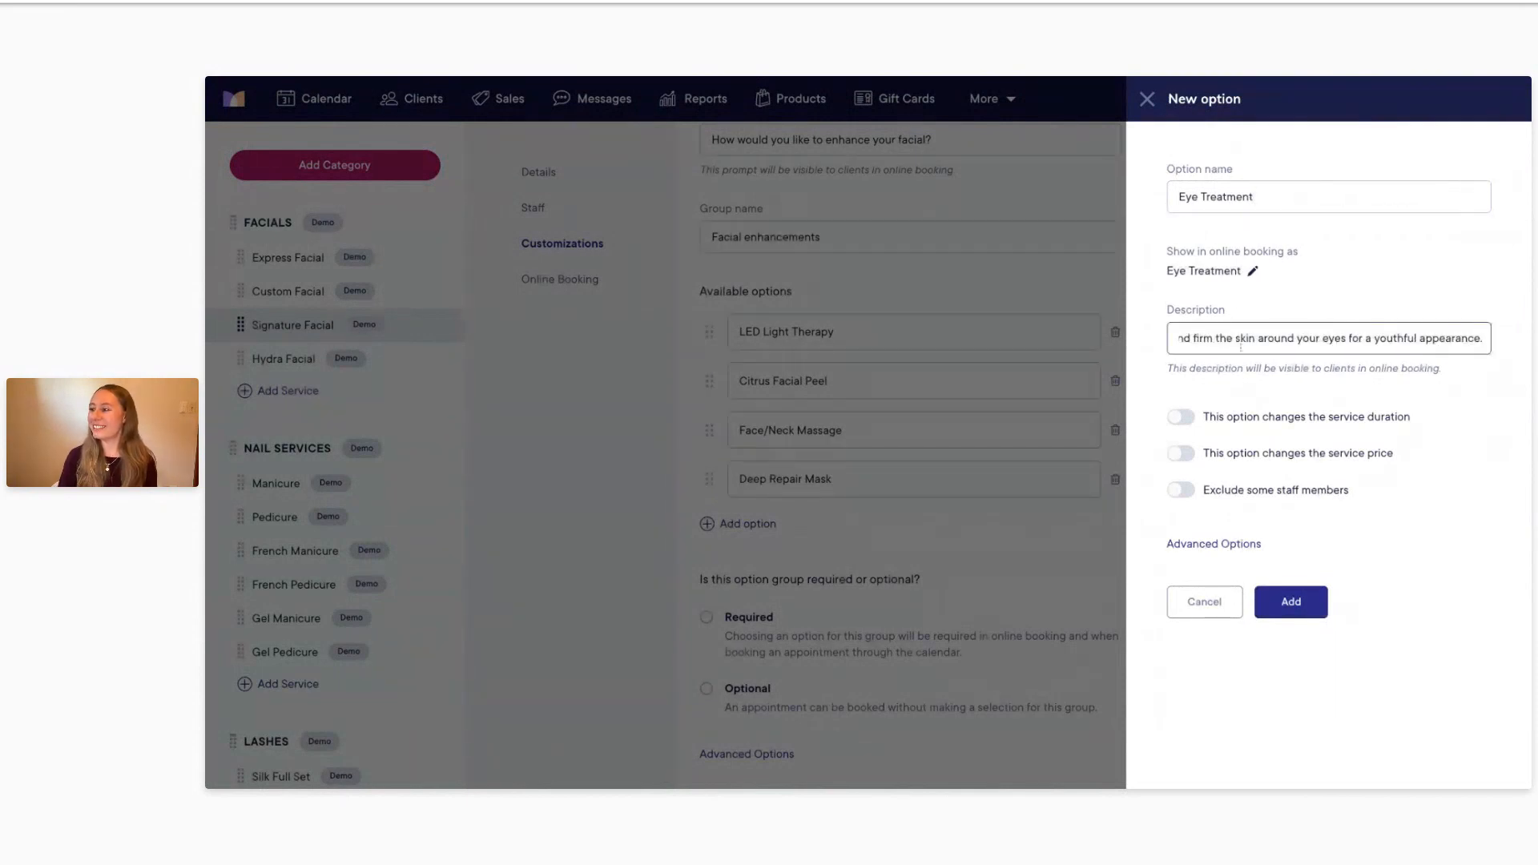
Step: Make the Eye Treatment option increase the service duration by 15 min
left_click(1206, 420)
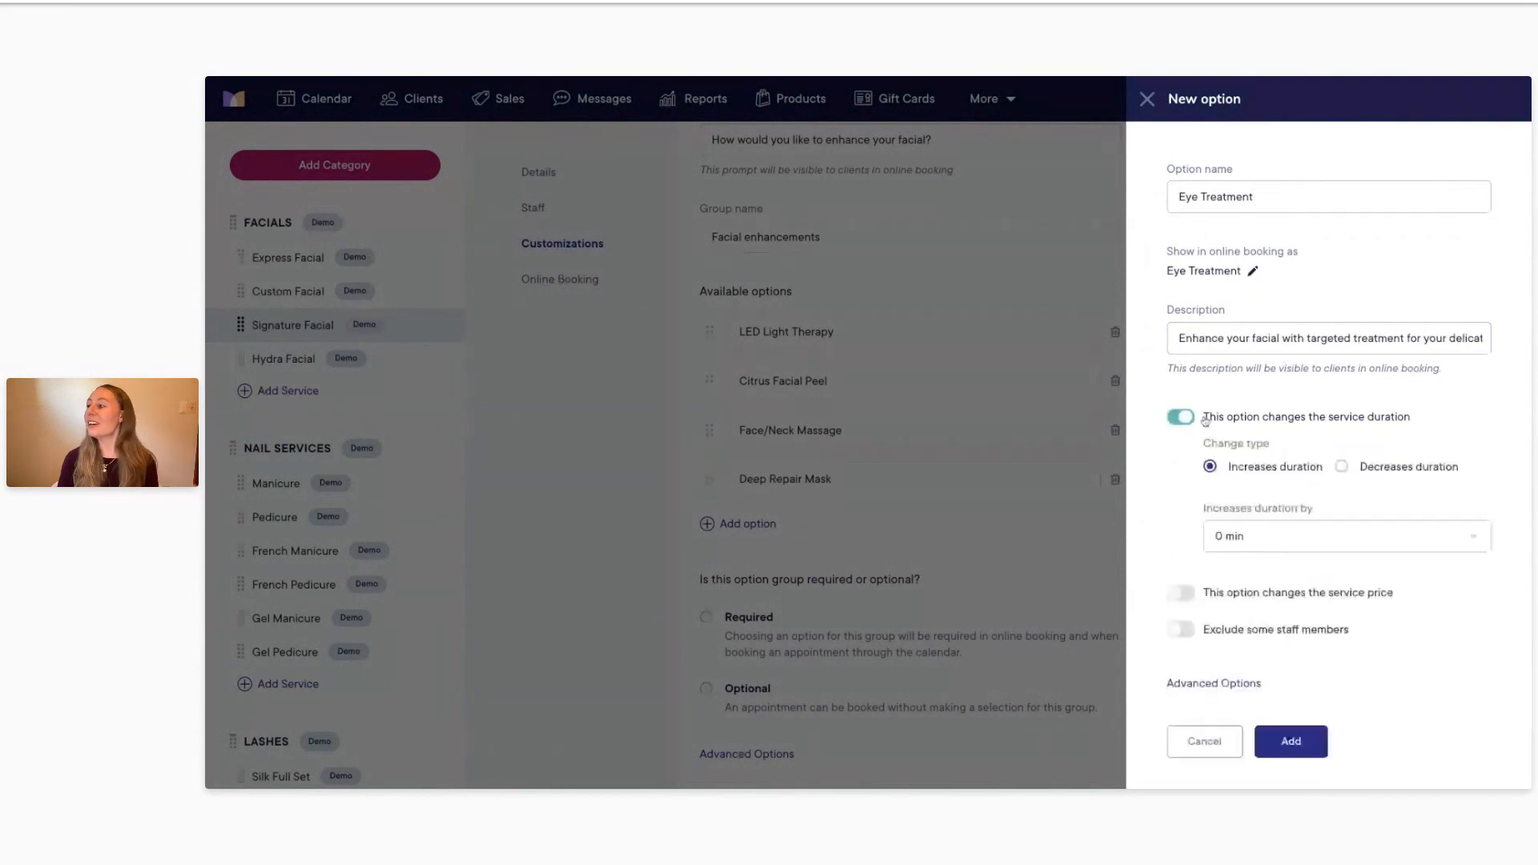
left_click(1243, 536)
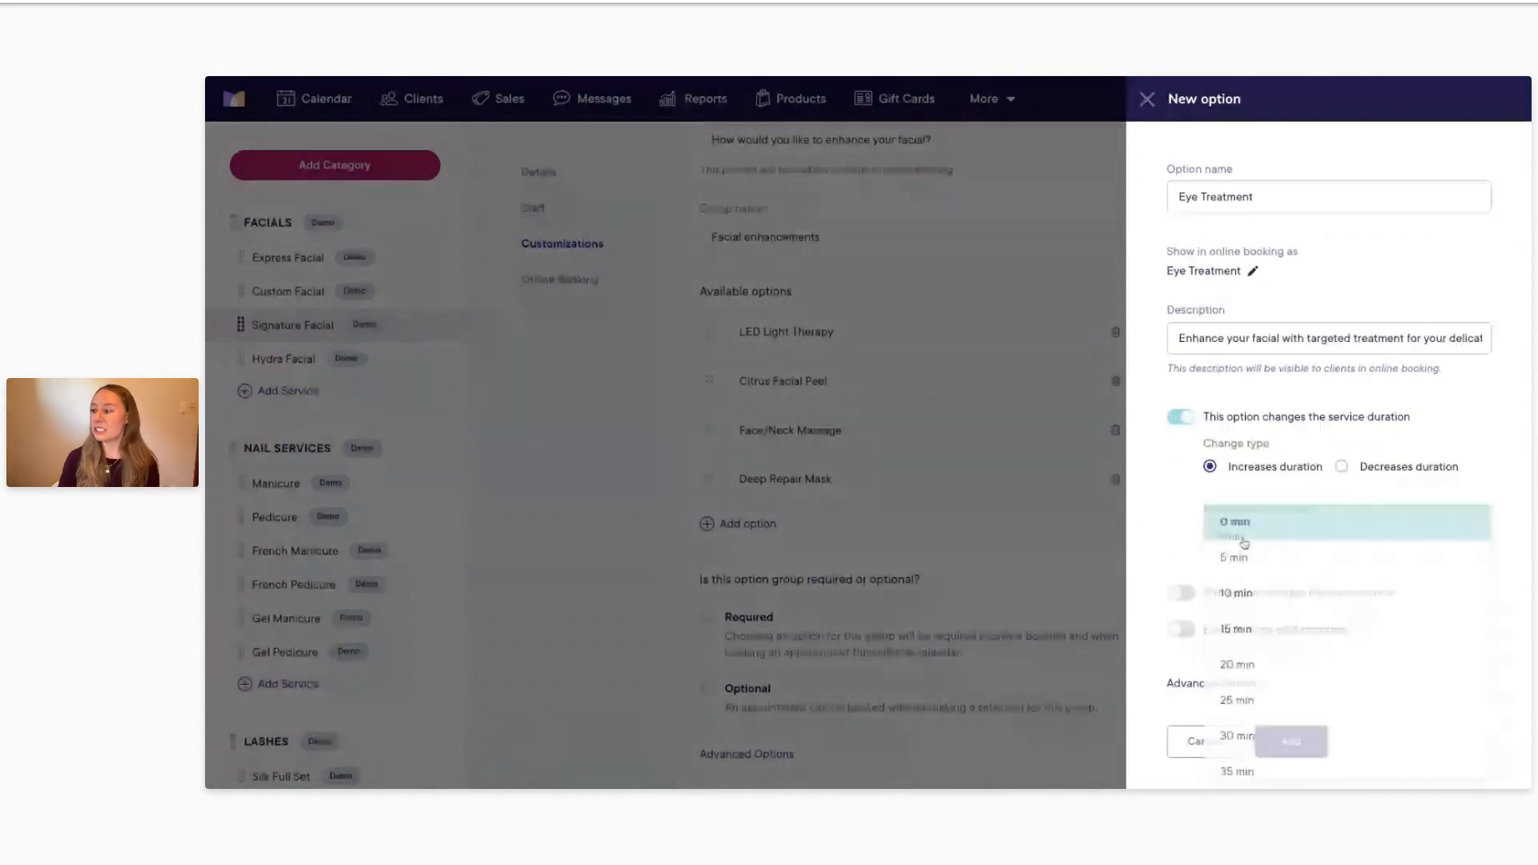
left_click(1244, 625)
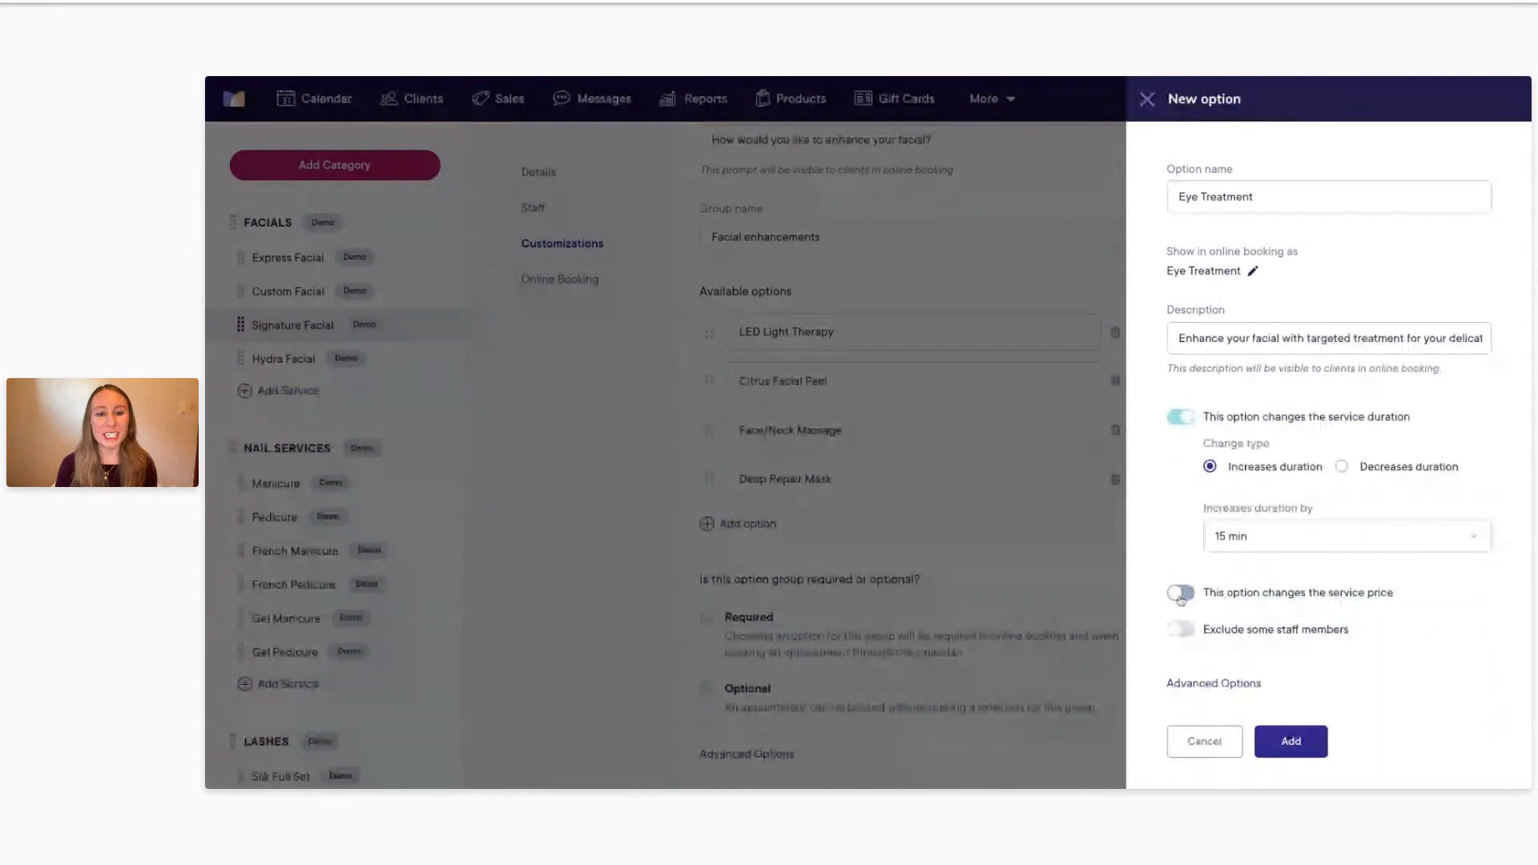
Step: Make the Eye Treatment option increase the service price by $30 and add it to the group
left_click(1181, 594)
scroll(1234, 609, "down", 2)
left_click(1232, 597)
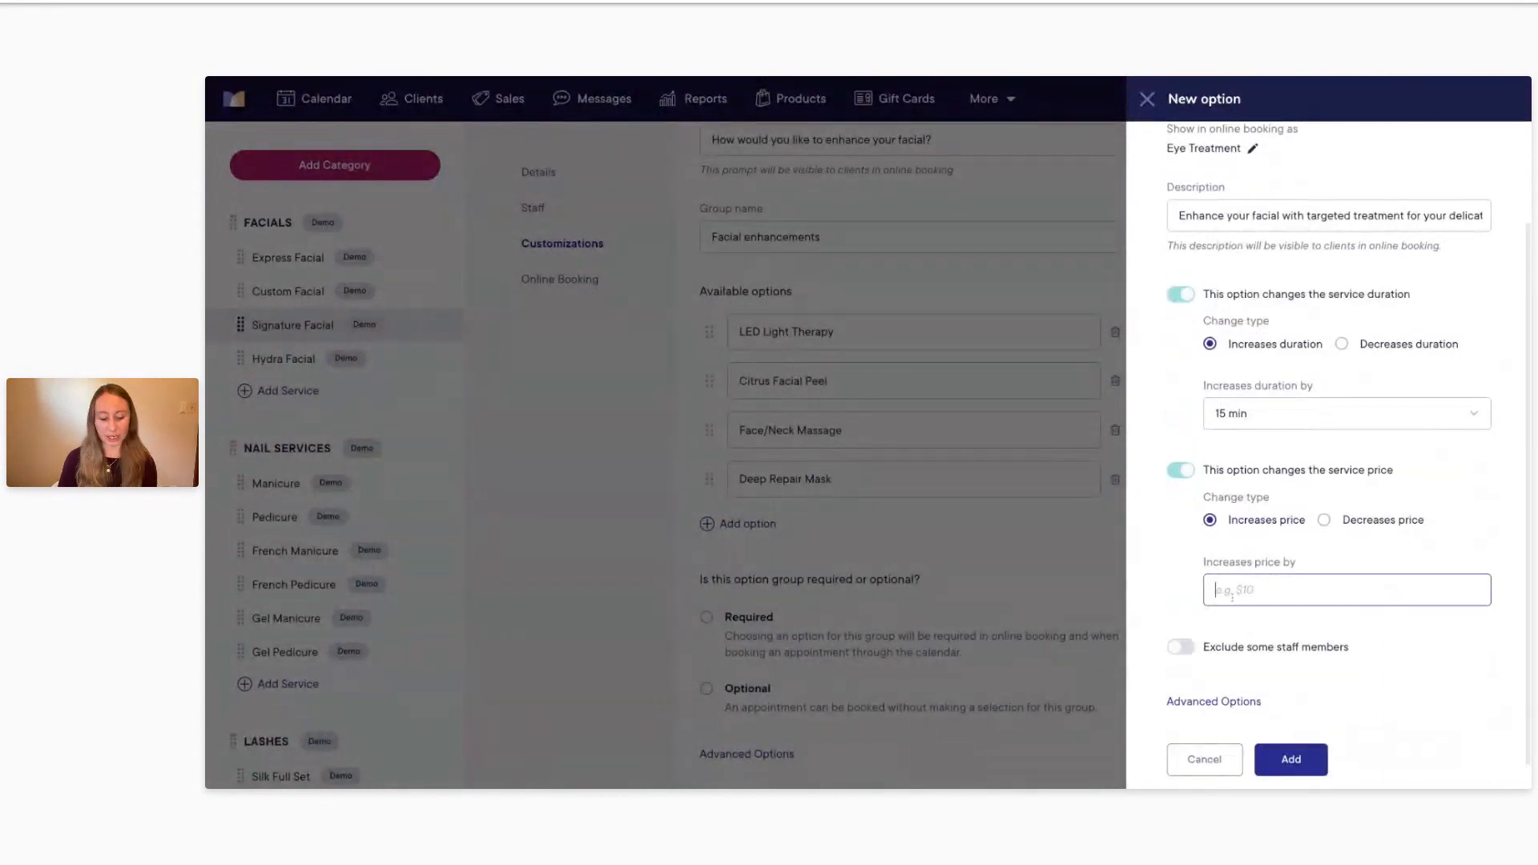
type("$30")
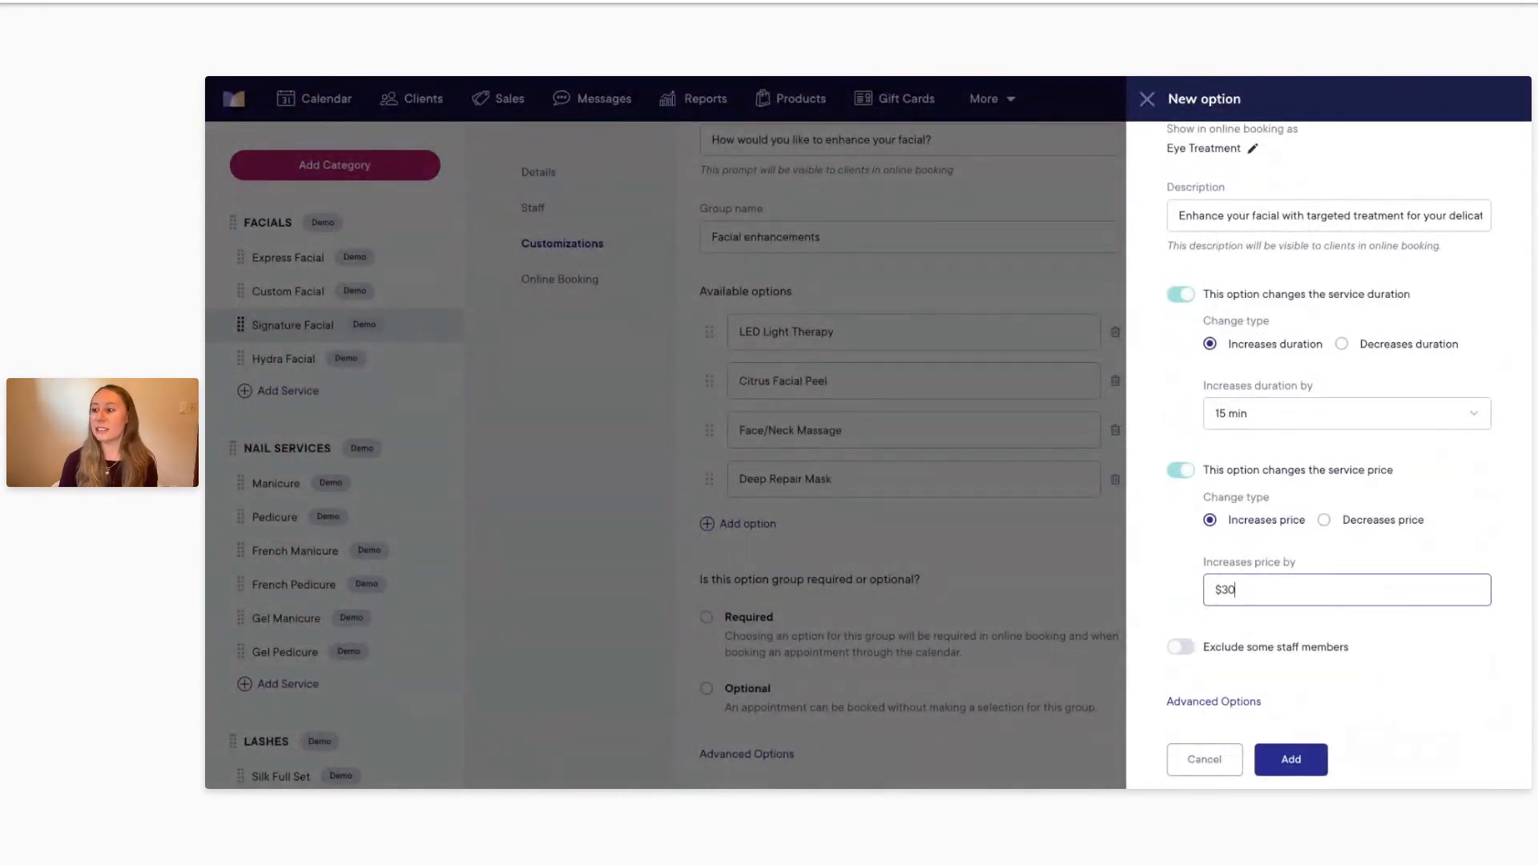
scroll(1348, 454, "down", 1)
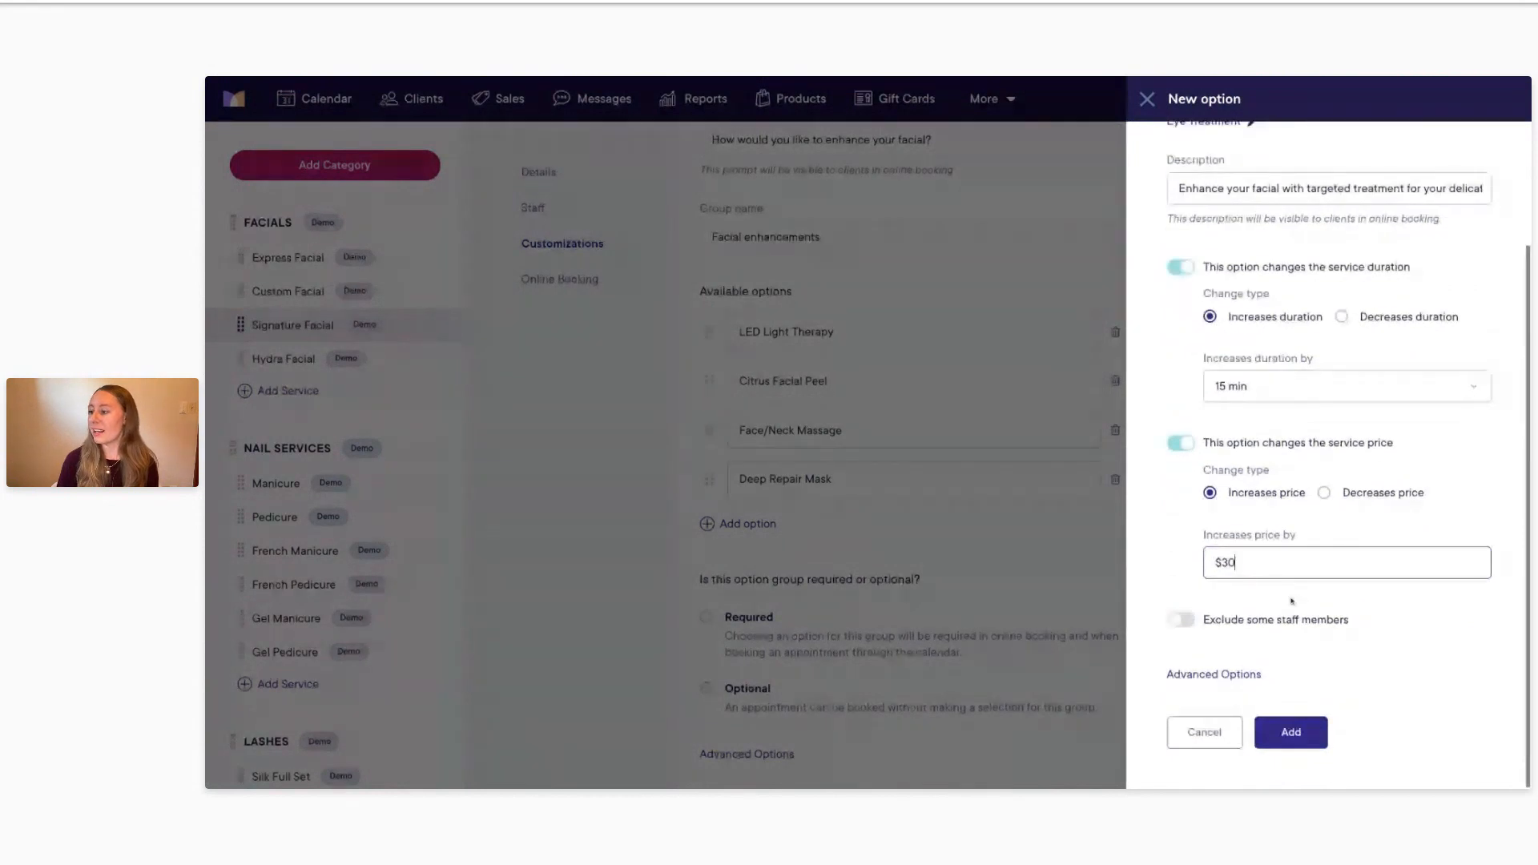
left_click(1291, 759)
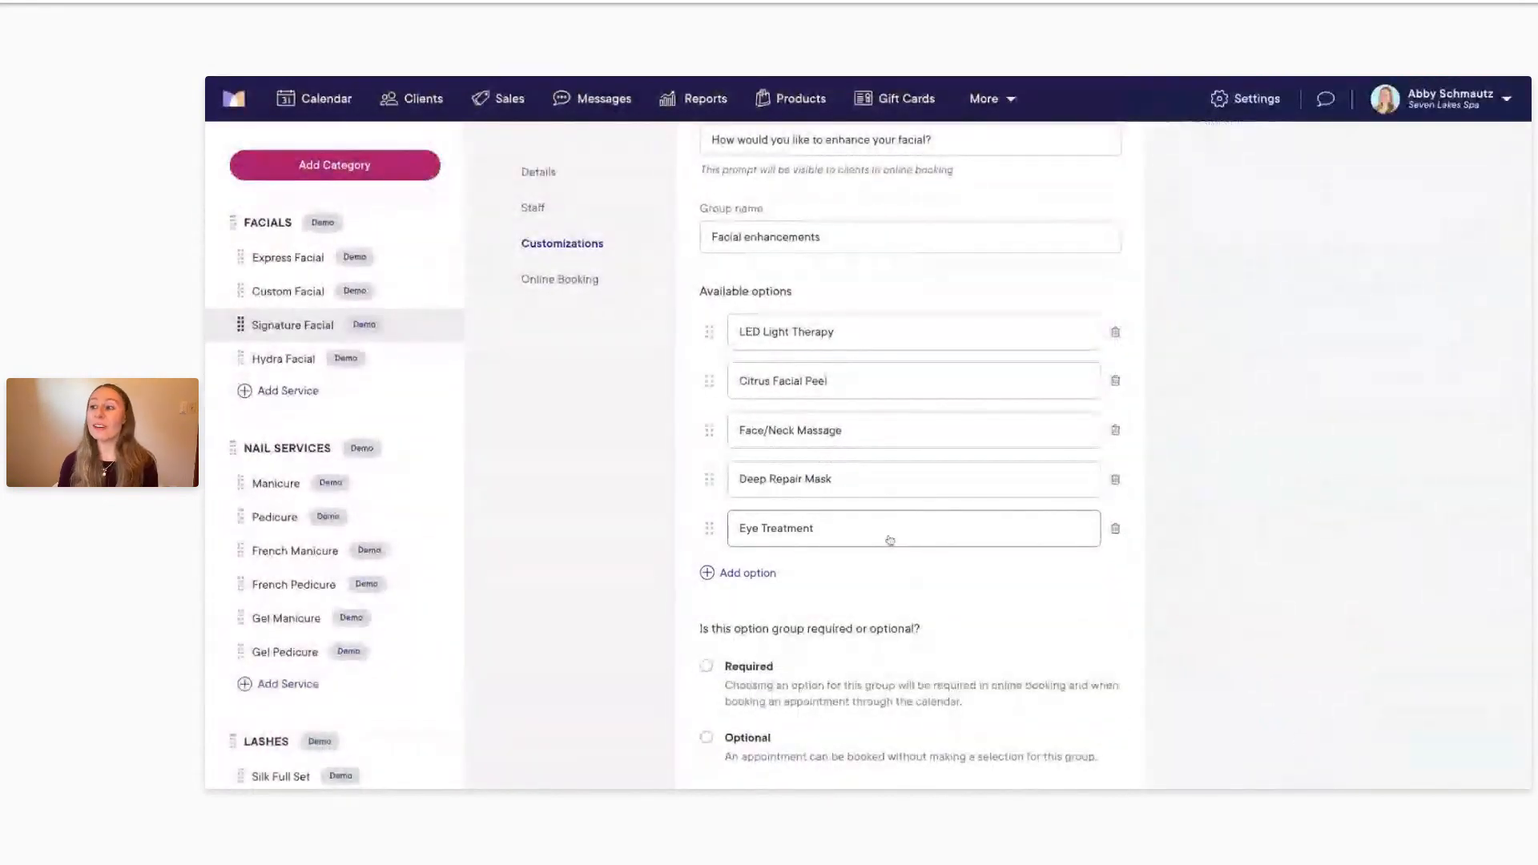
scroll(869, 348, "up", 2)
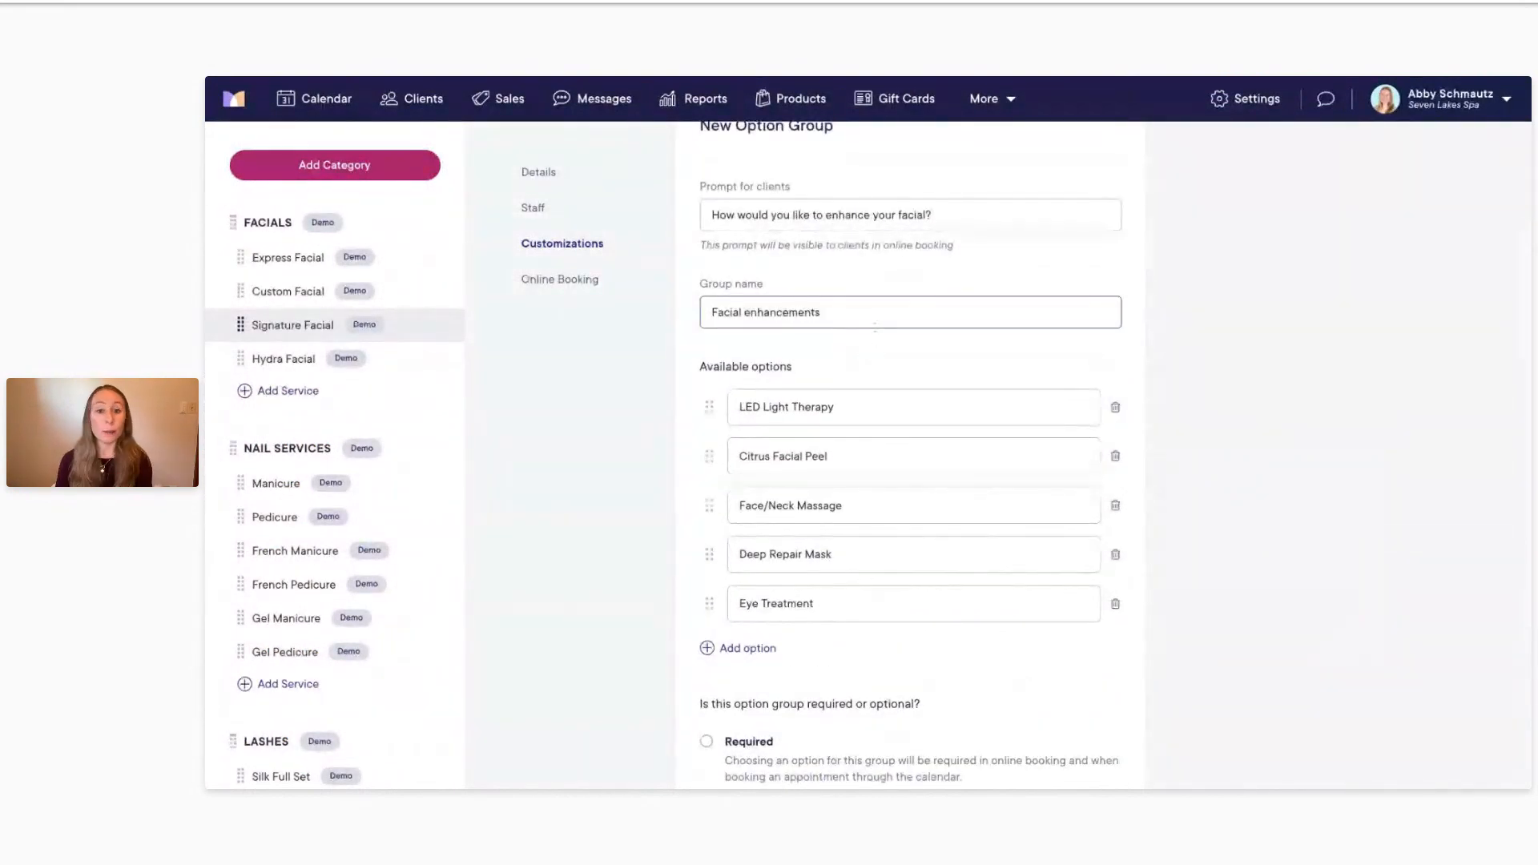
Step: Make the "Facial enhancements" option group optional, leaving the maximum number of selections blank
scroll(1024, 447, "down", 2)
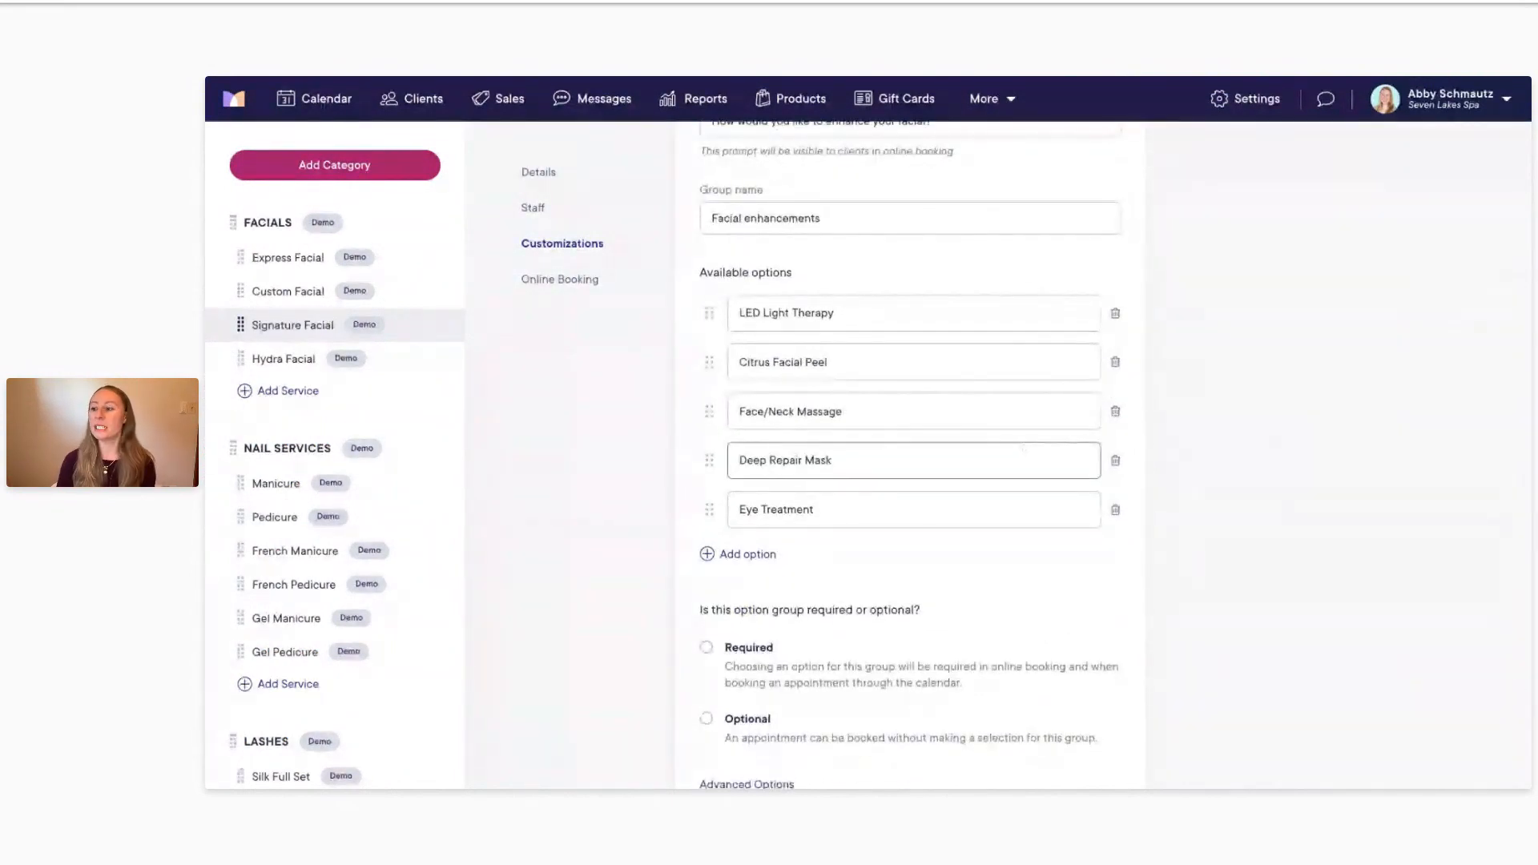
scroll(1024, 447, "down", 2)
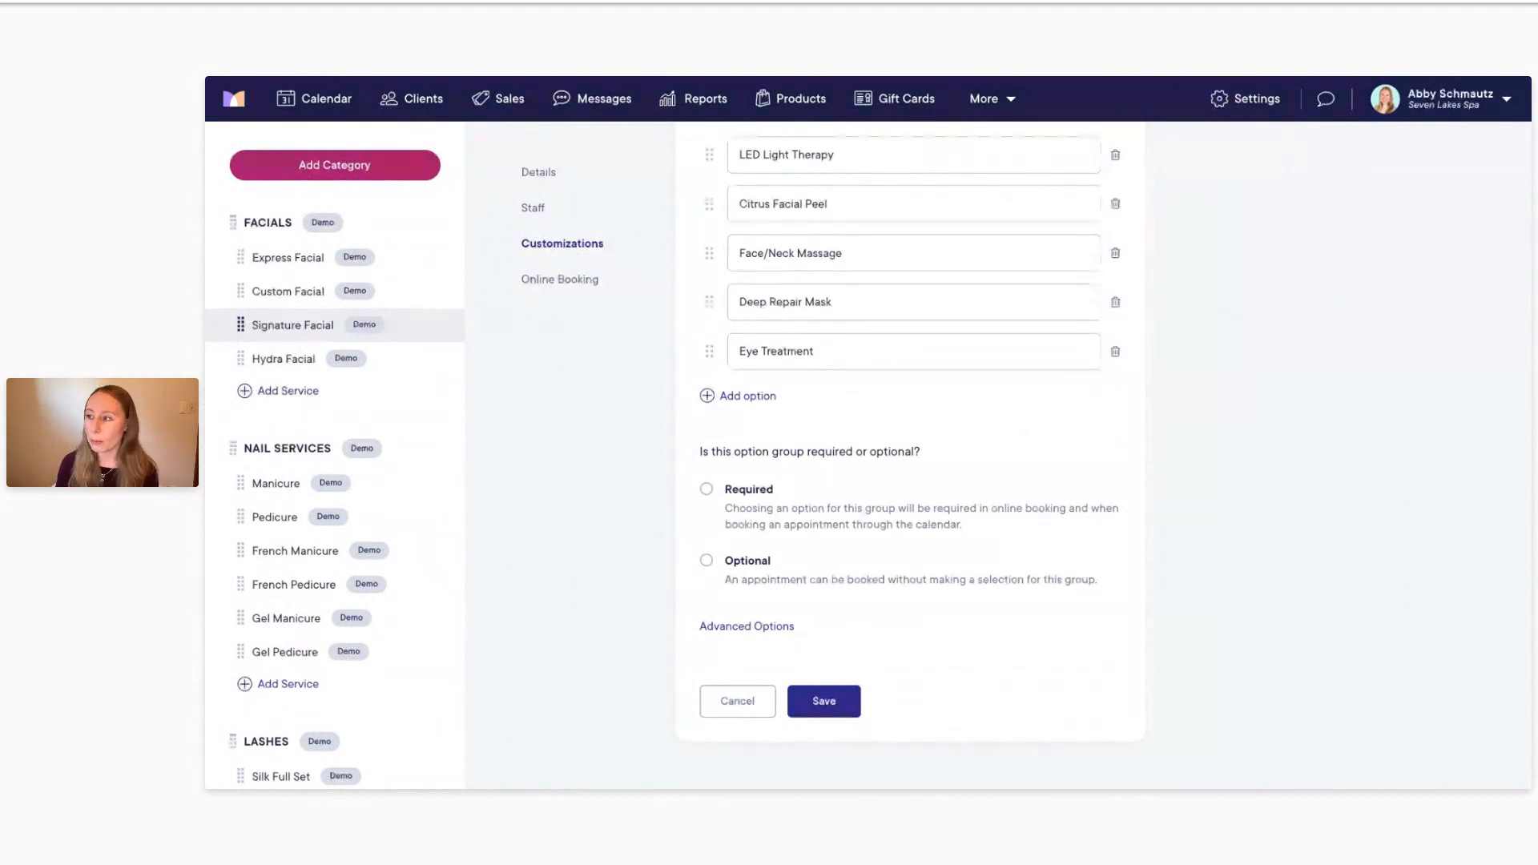
scroll(829, 474, "up", 1)
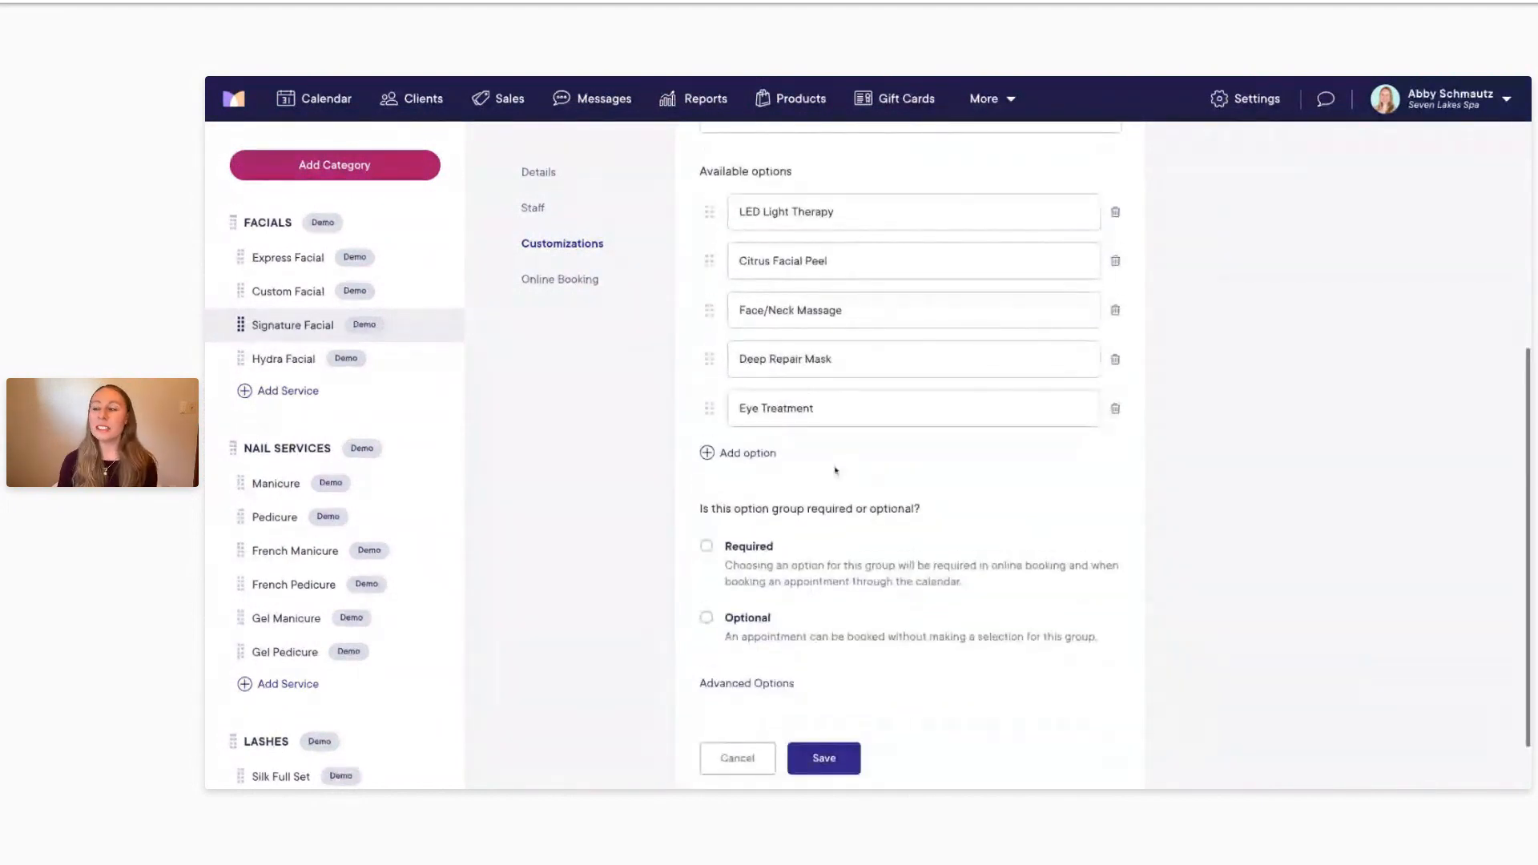
scroll(836, 470, "up", 1)
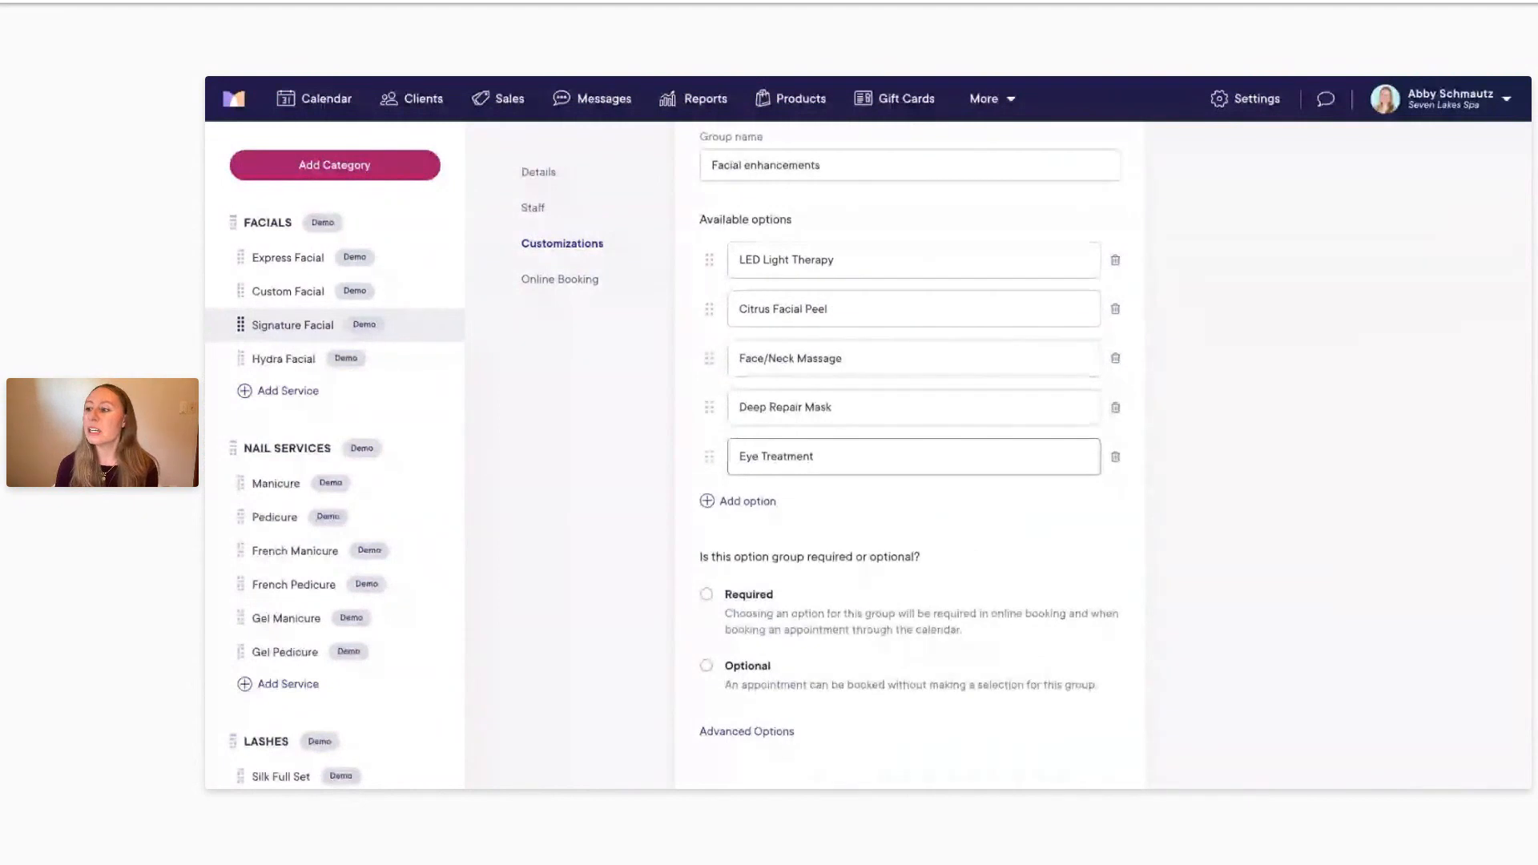
scroll(836, 470, "down", 2)
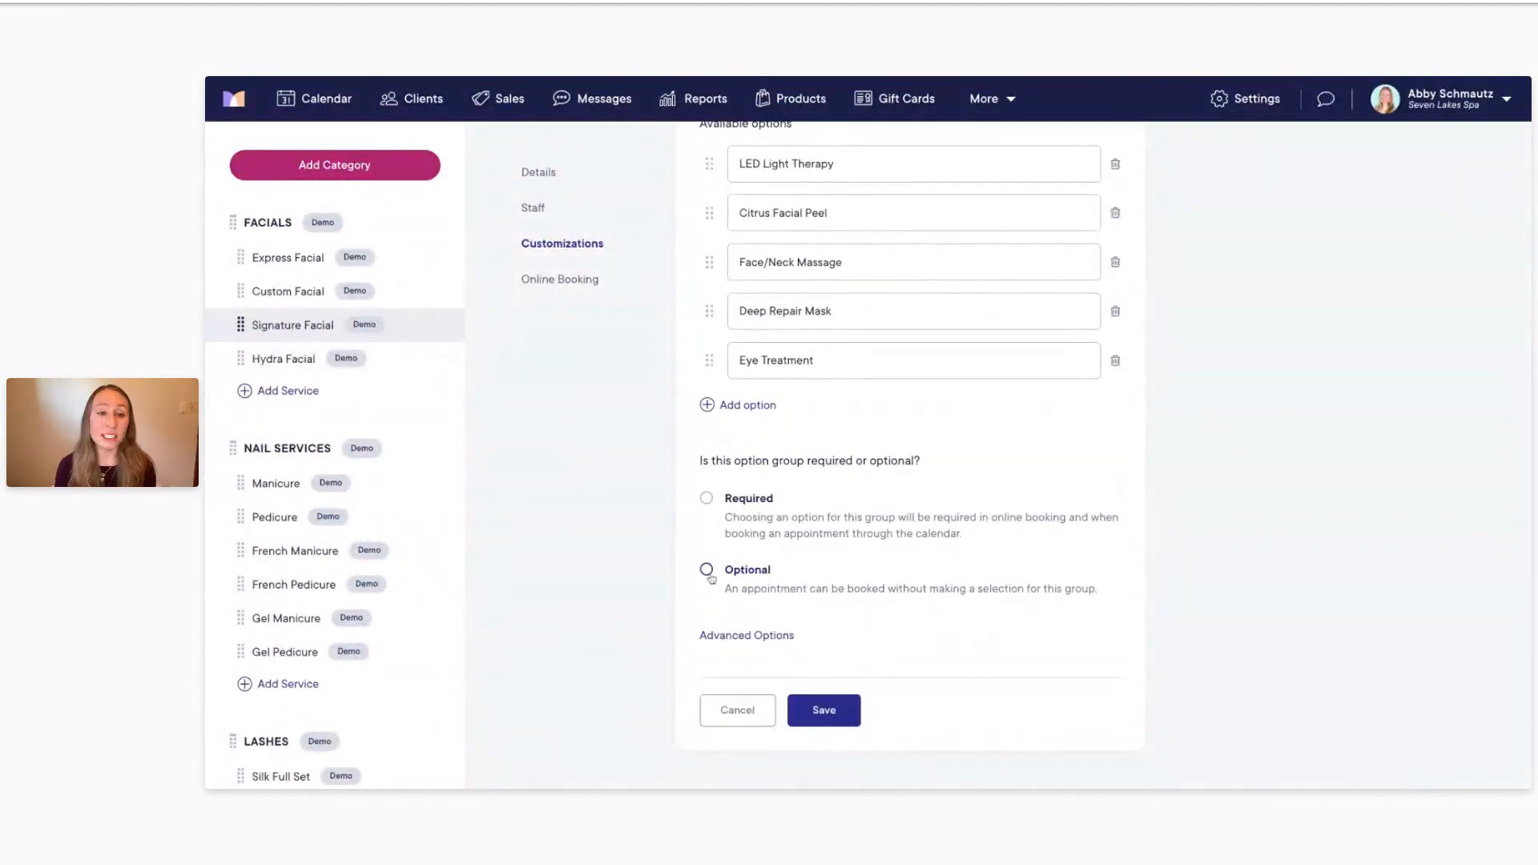
left_click(708, 571)
scroll(857, 575, "down", 2)
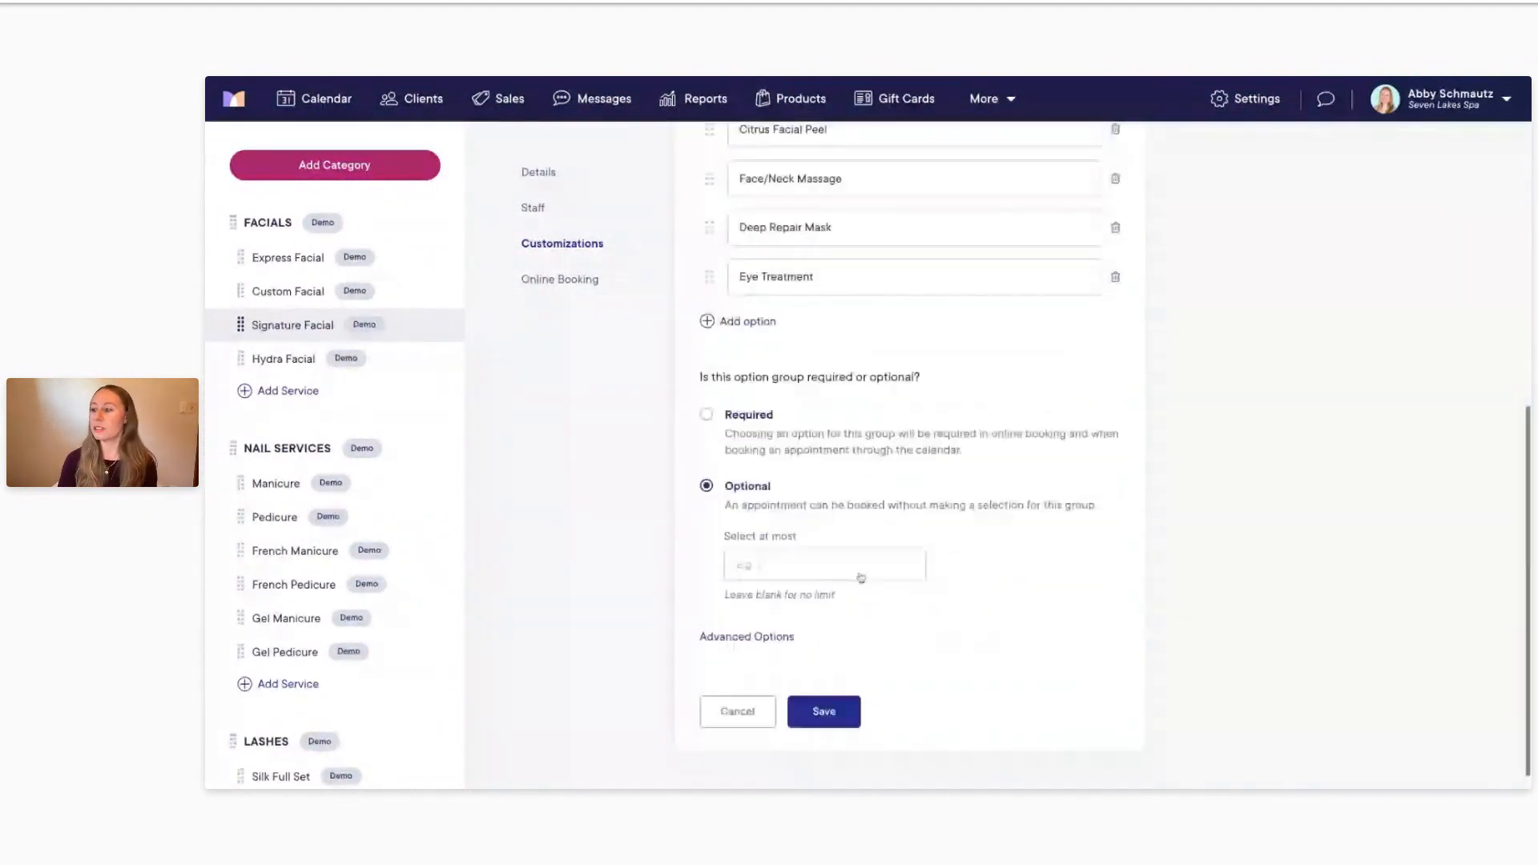
scroll(813, 556, "up", 1)
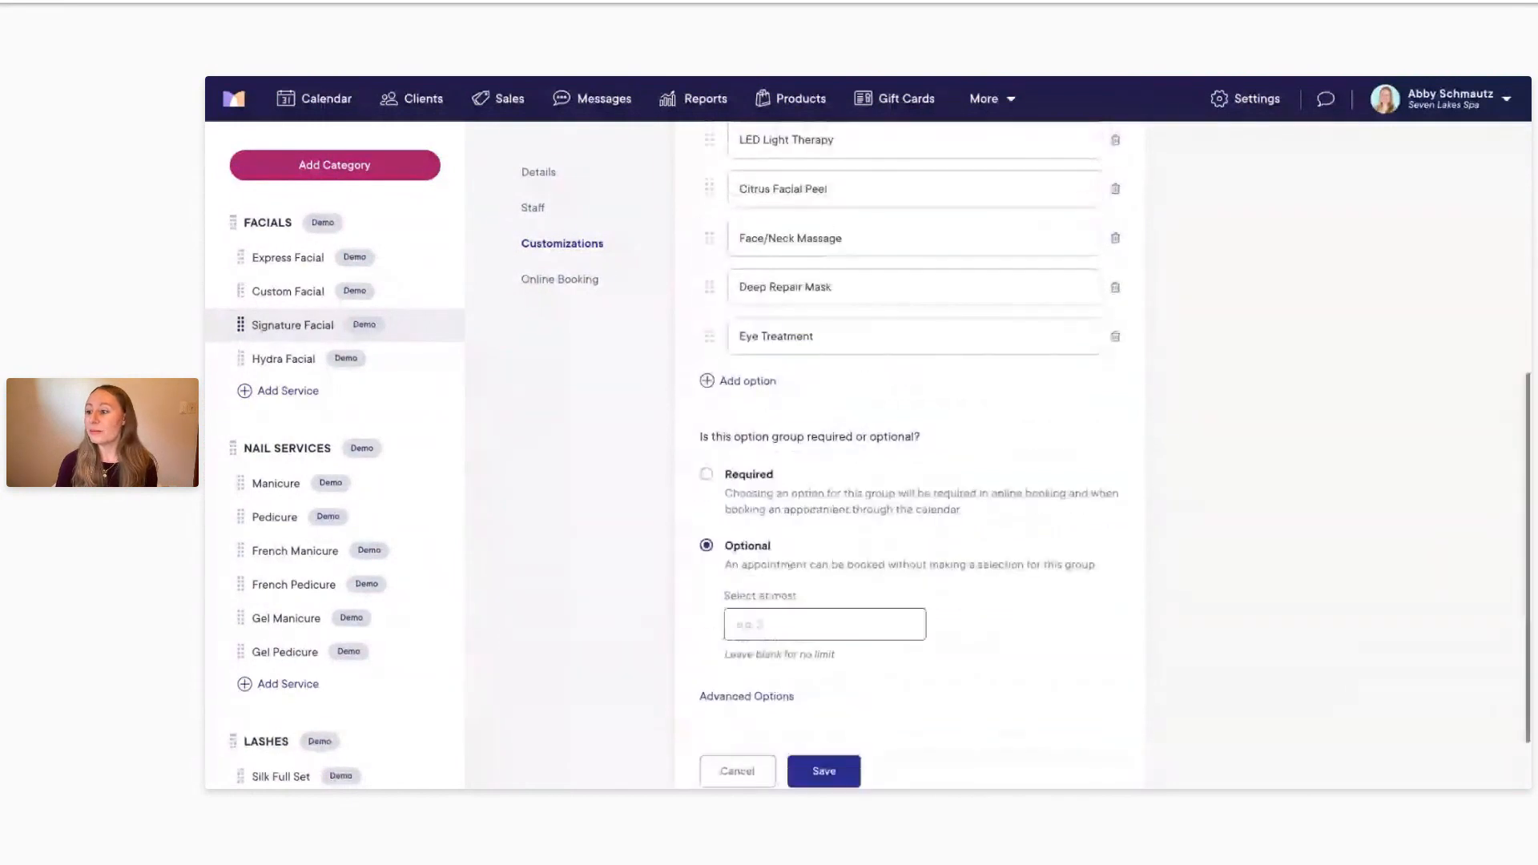
left_click(749, 634)
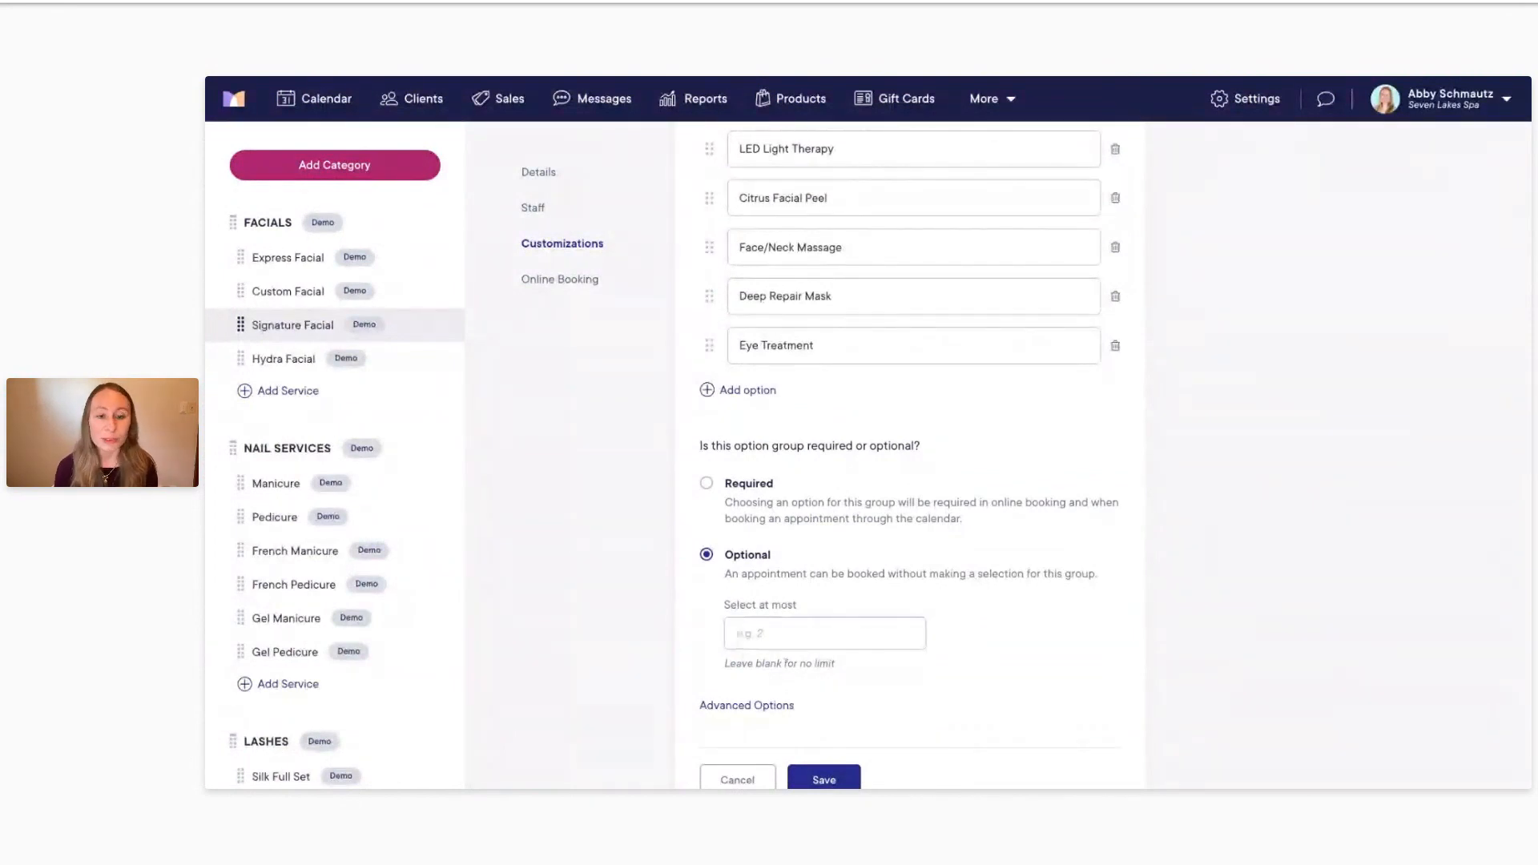
Step: Expand the advanced options of the "Facial enhancements" group, review its online booking and calendar settings, and save the group
scroll(813, 619, "down", 1)
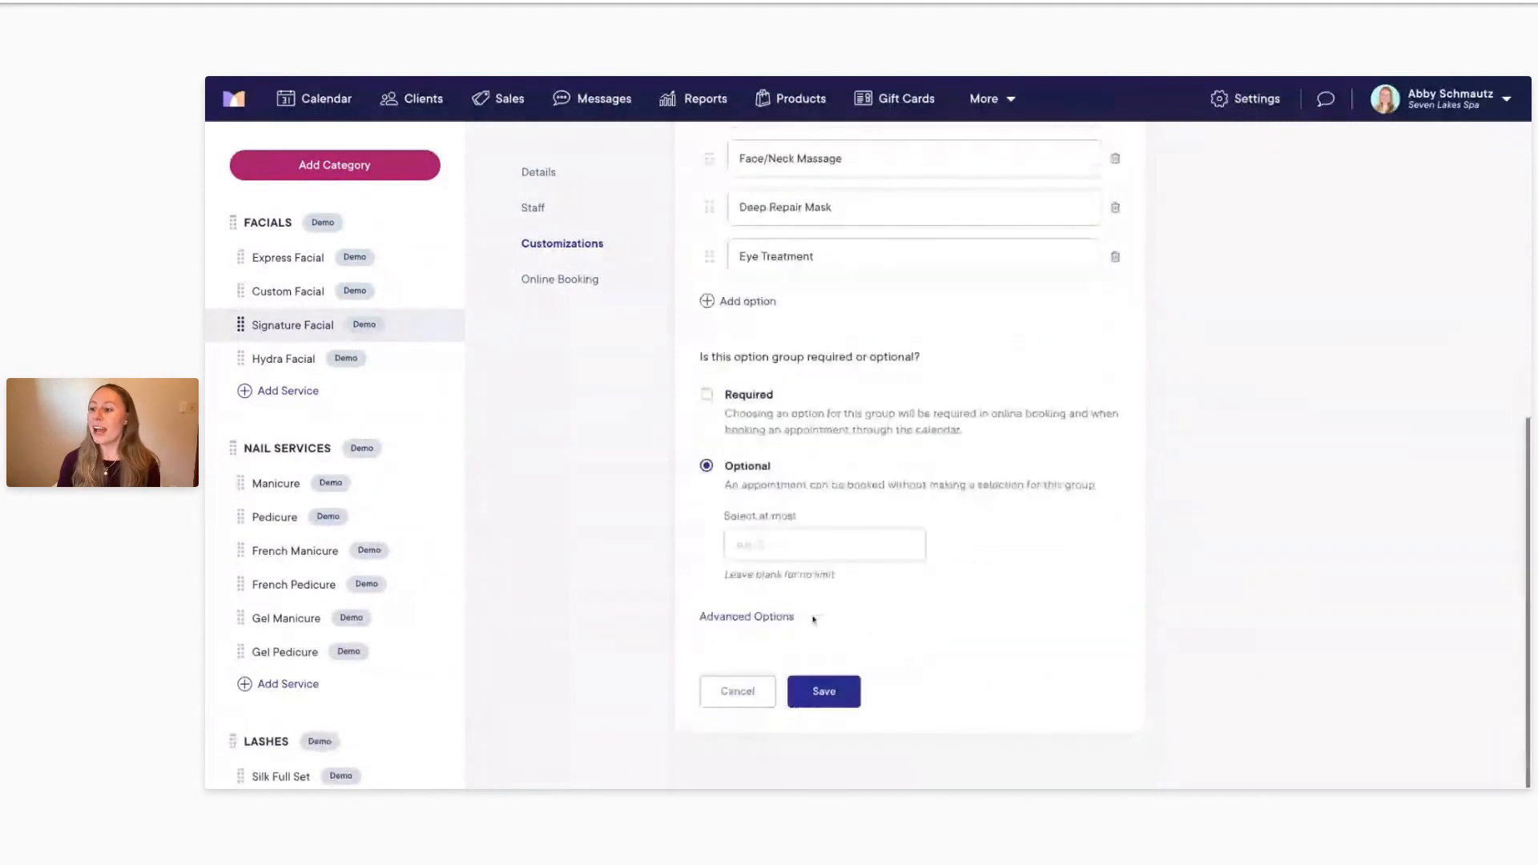
left_click(744, 617)
scroll(955, 602, "down", 2)
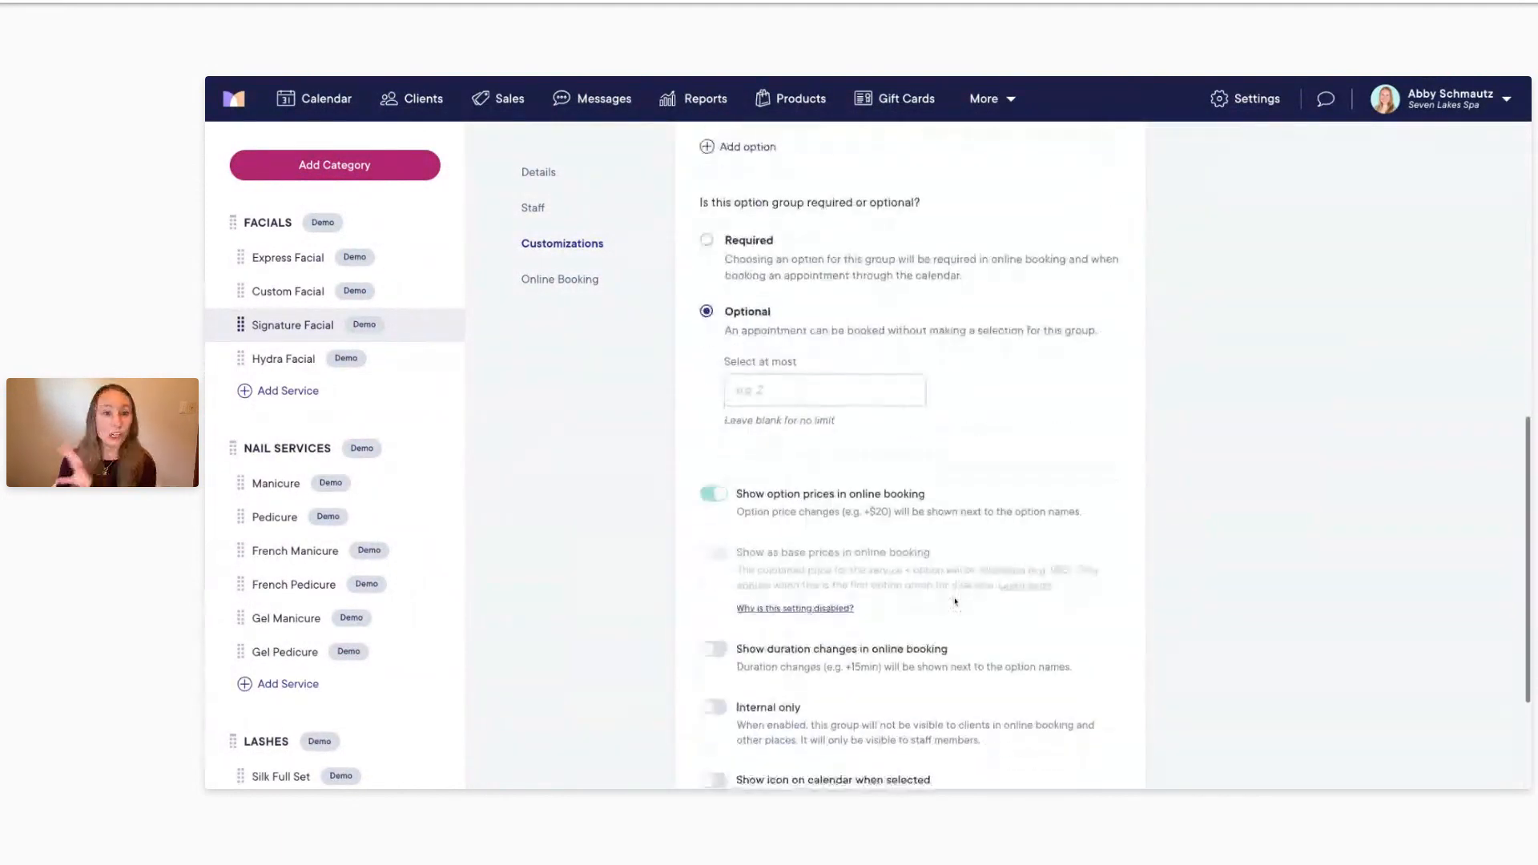
scroll(955, 602, "down", 2)
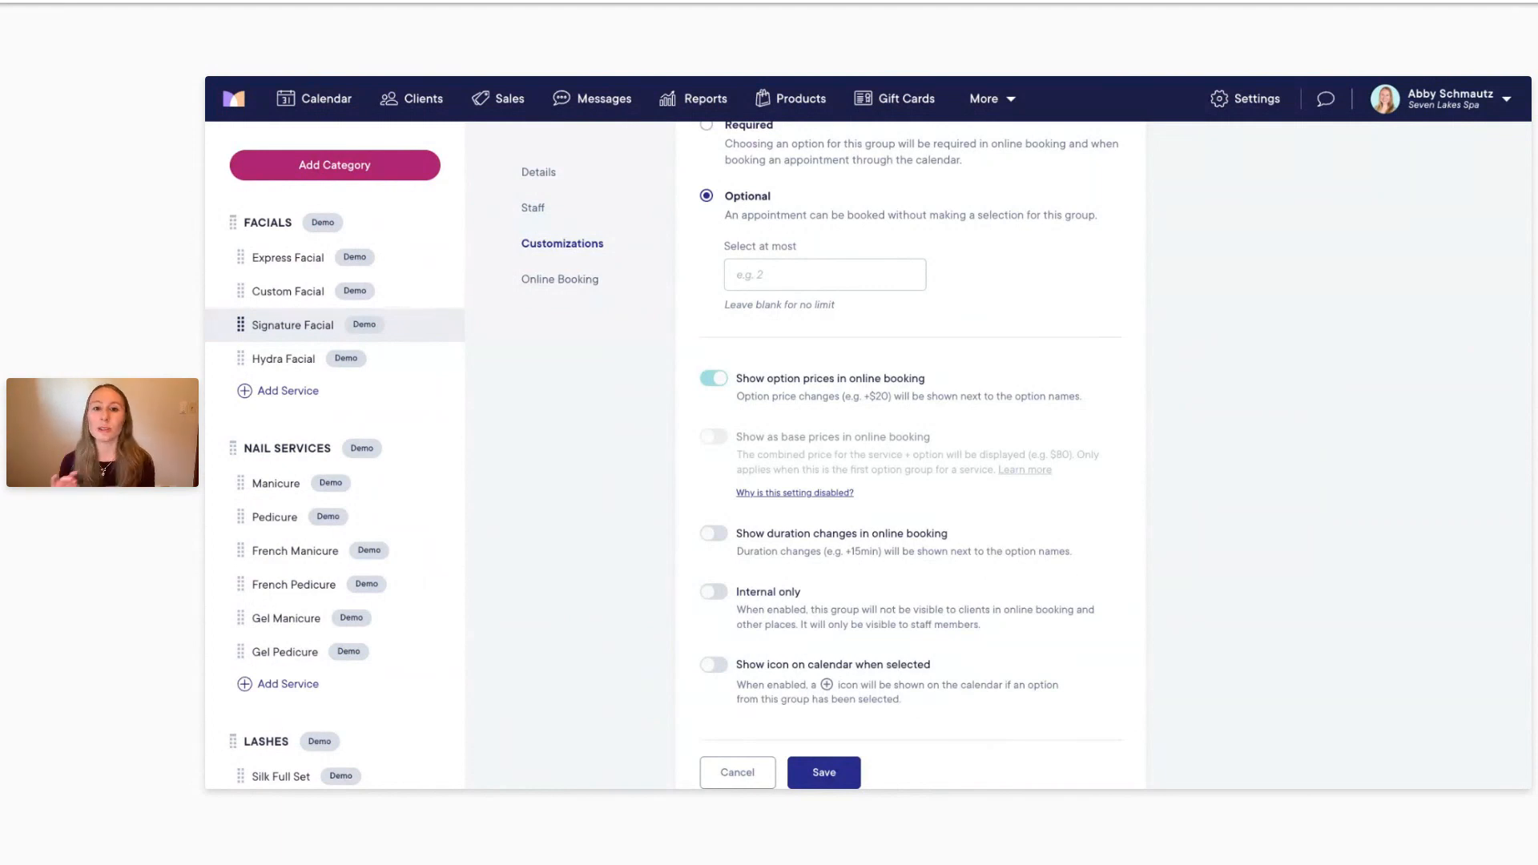
scroll(911, 448, "down", 2)
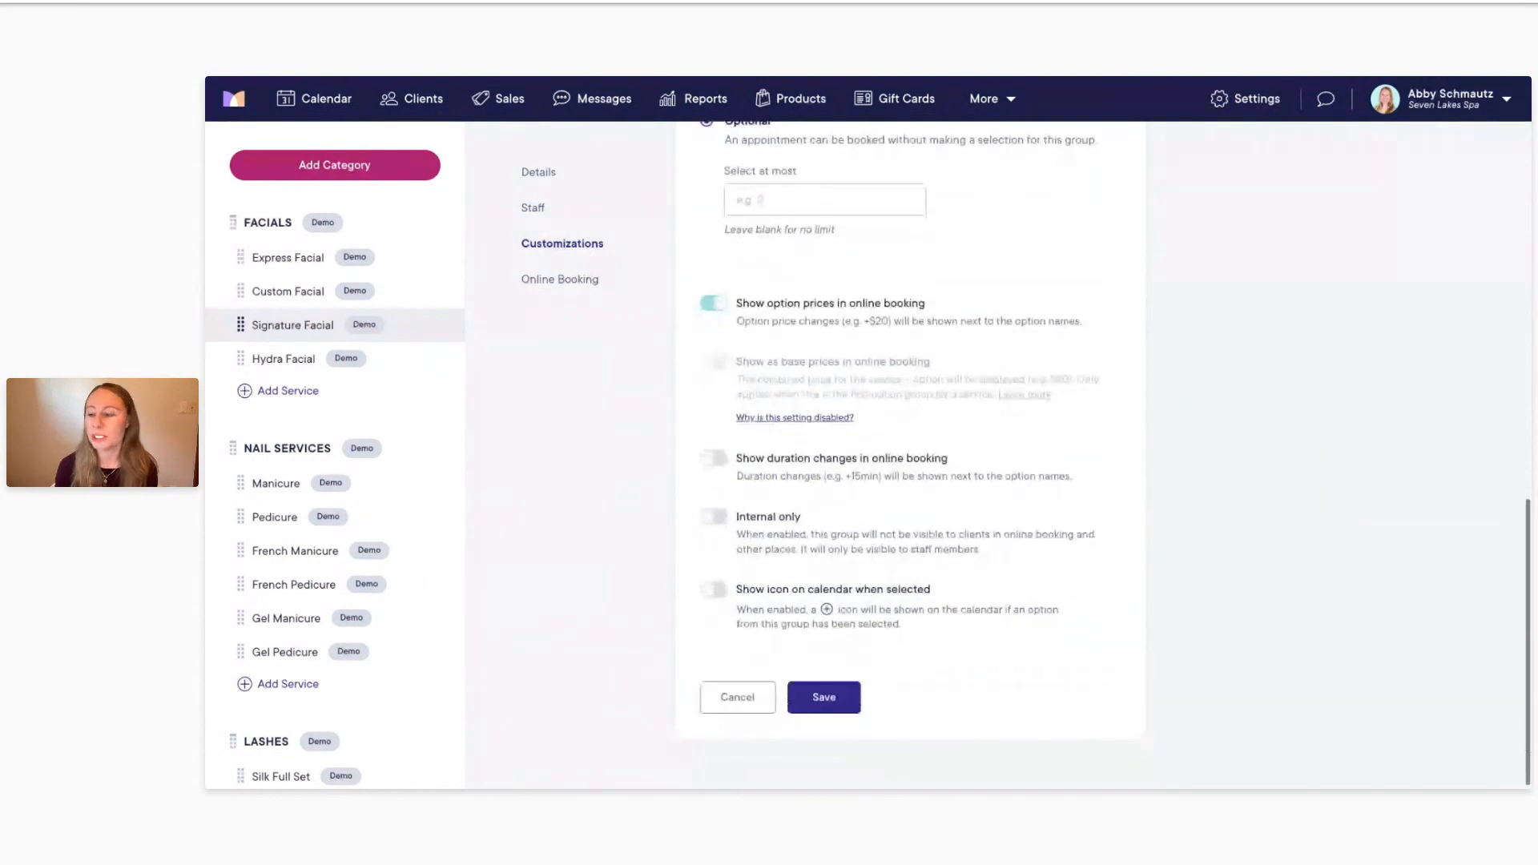
left_click(832, 698)
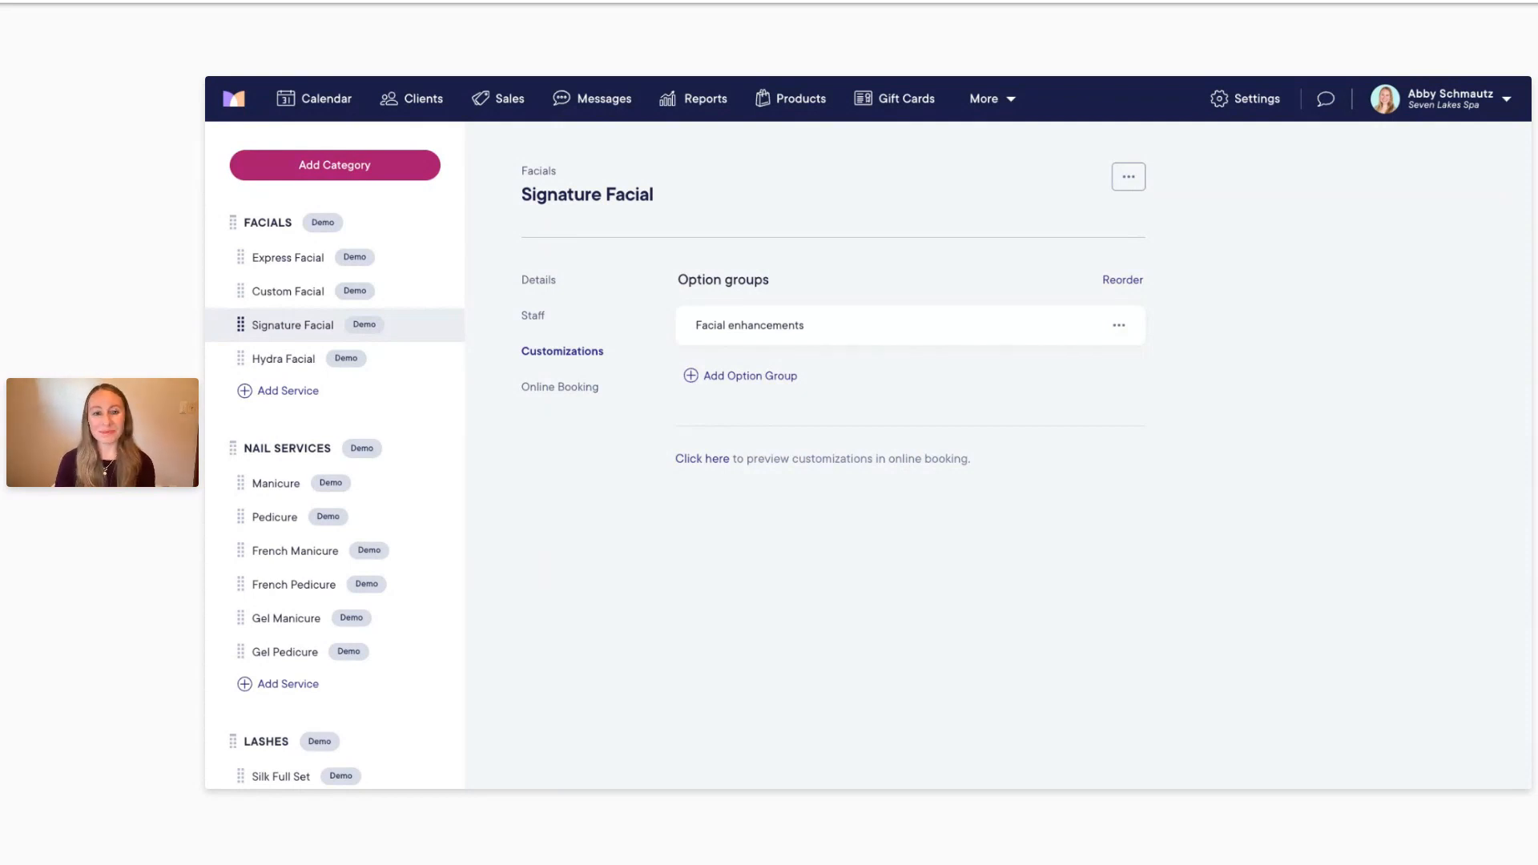
Step: Start a new Signature Facial option group named "Waxing Add-Ons" with the client prompt "Choose waxing add-ons for your service"
left_click(754, 376)
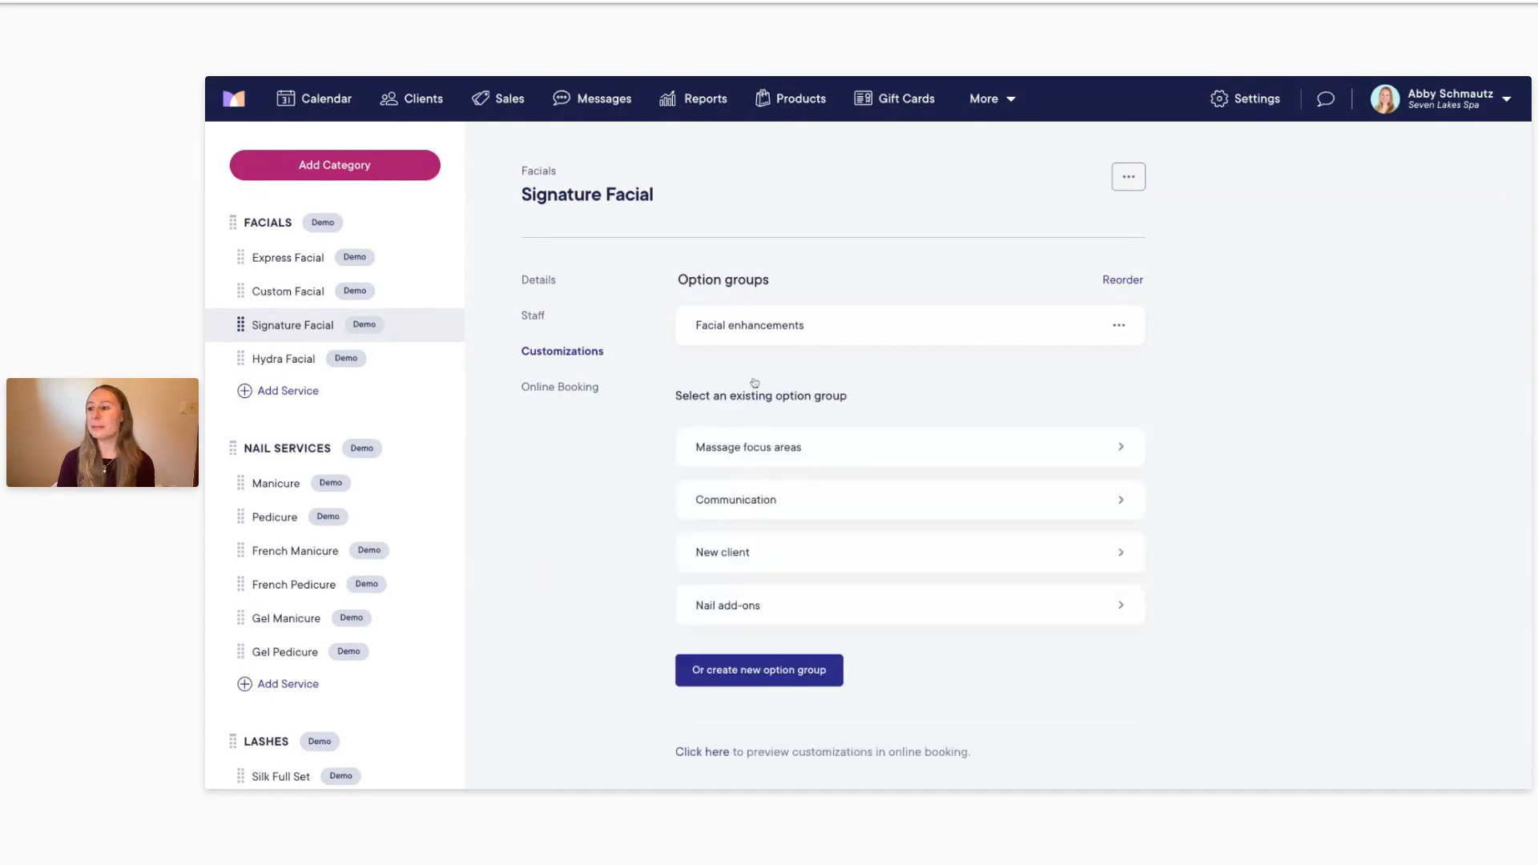
scroll(872, 400, "down", 2)
left_click(767, 535)
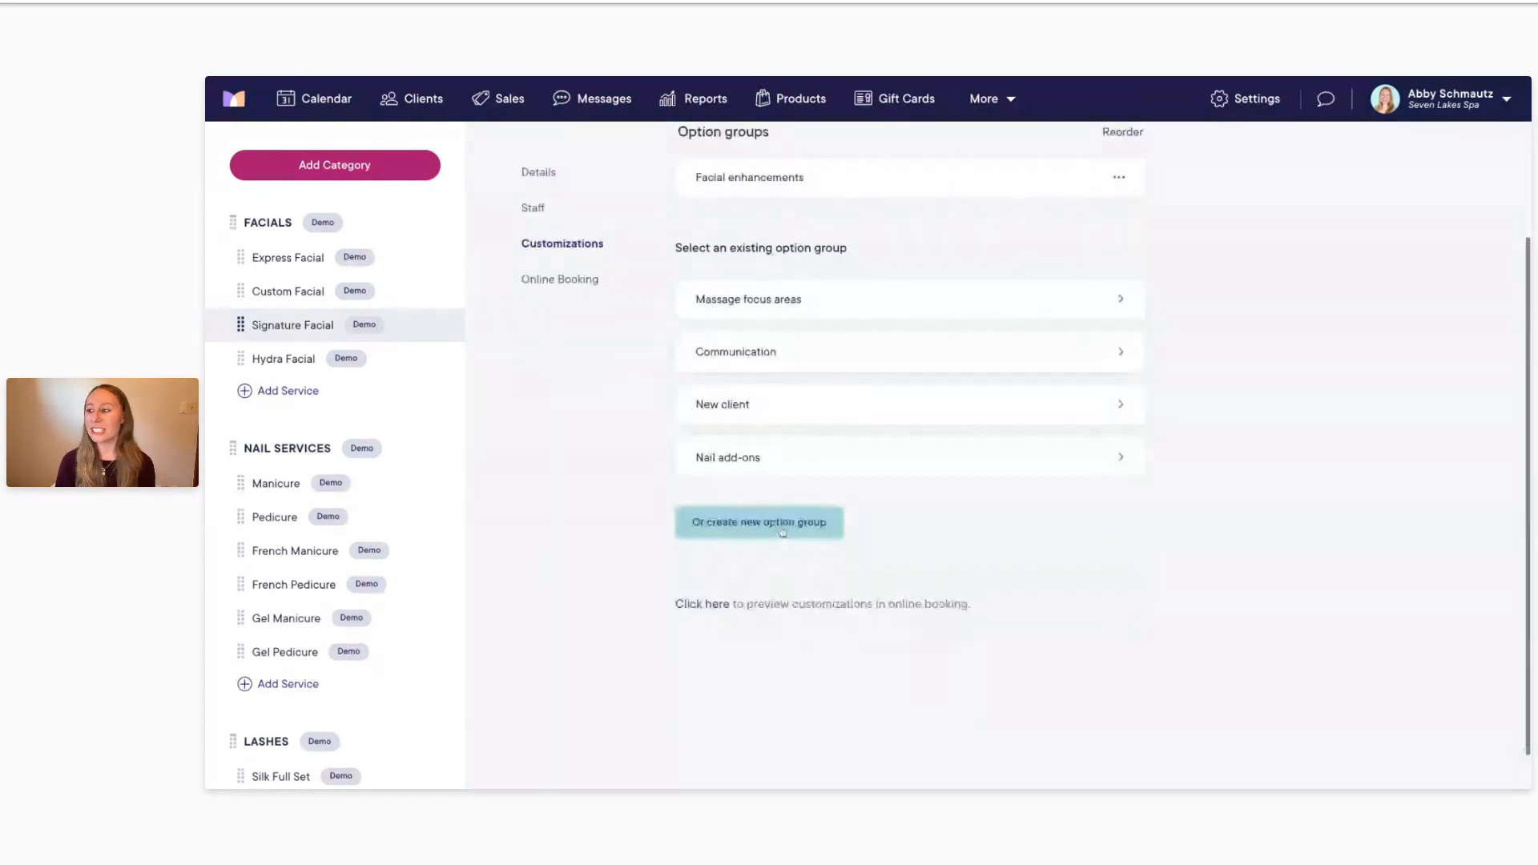
left_click(742, 535)
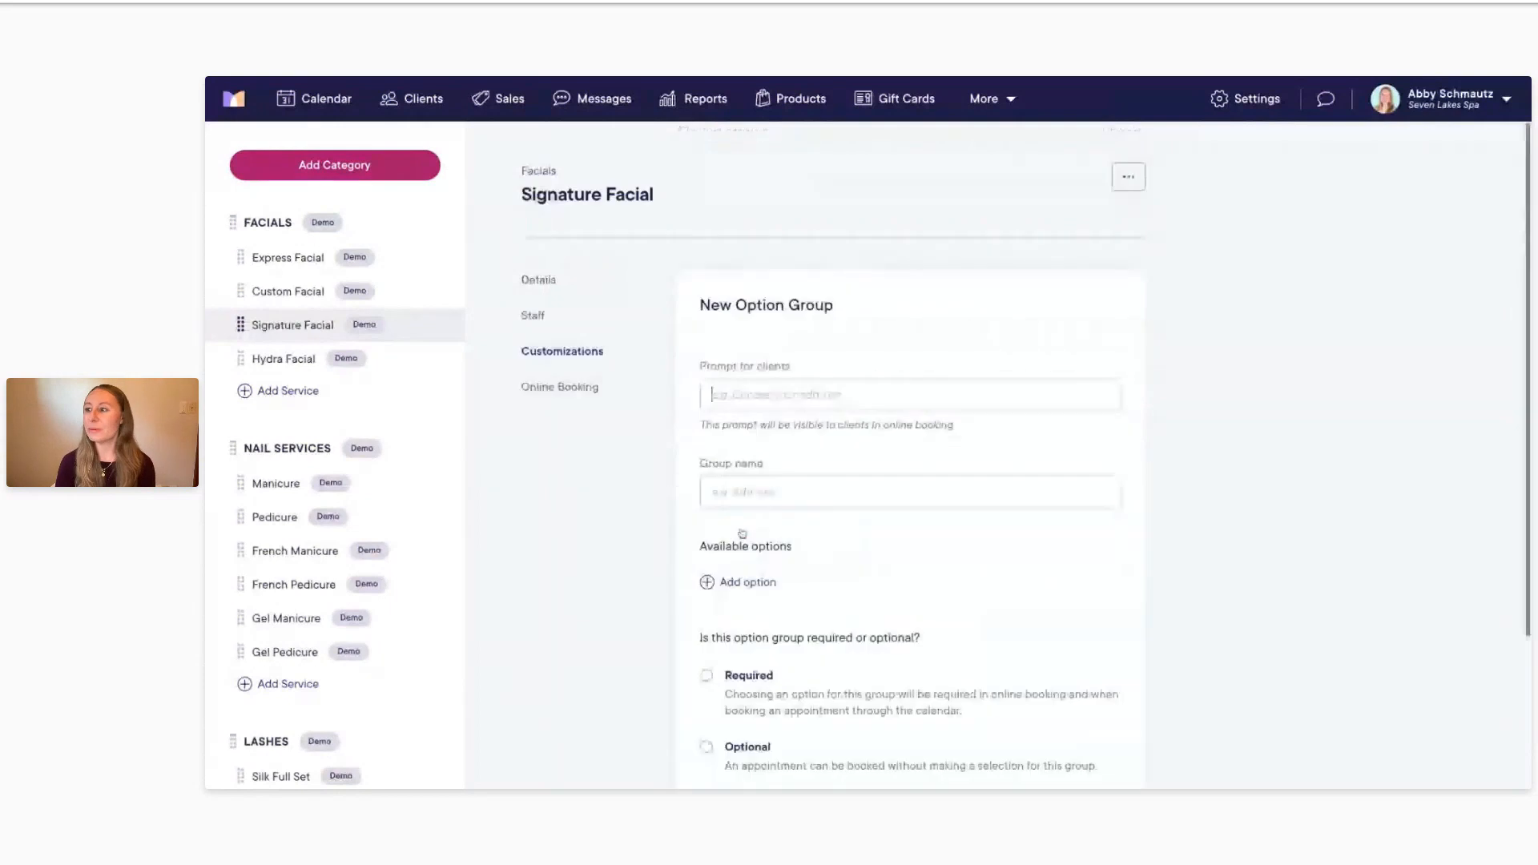
scroll(742, 535, "down", 1)
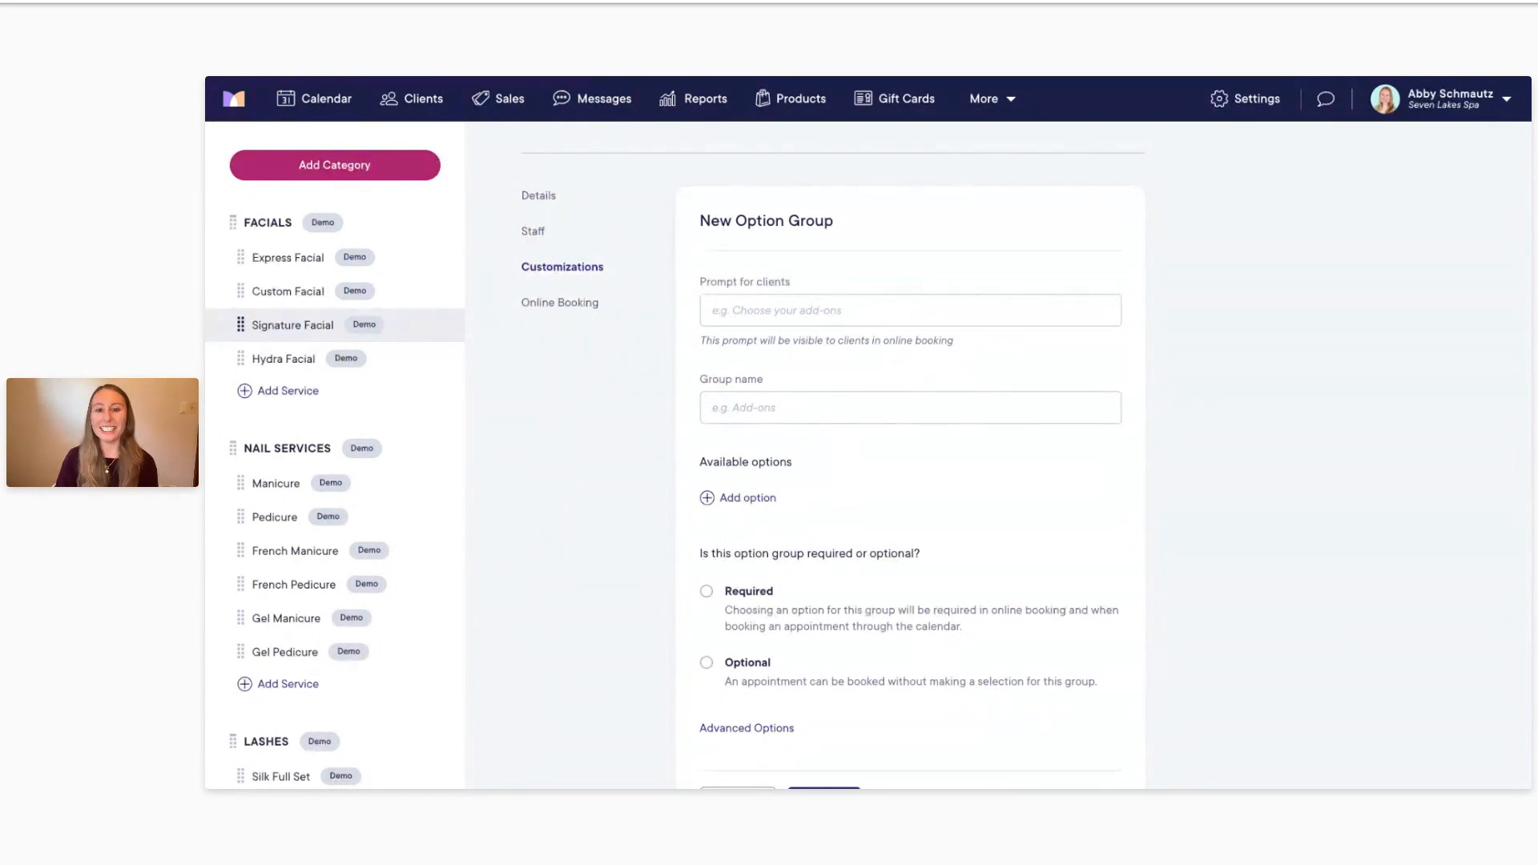
left_click(746, 310)
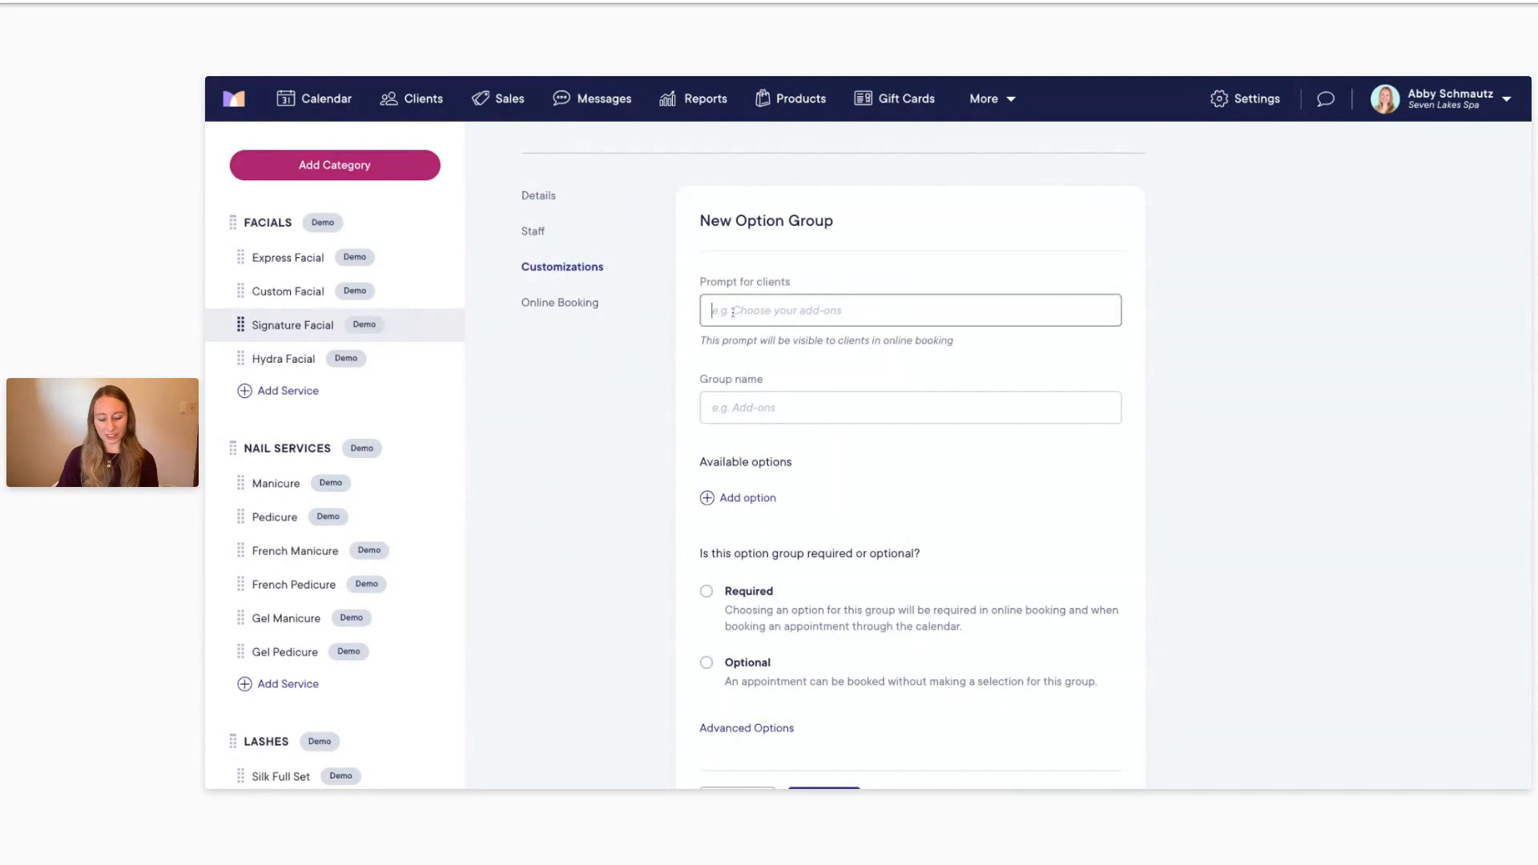
type("Choose waxing add-ons for your service")
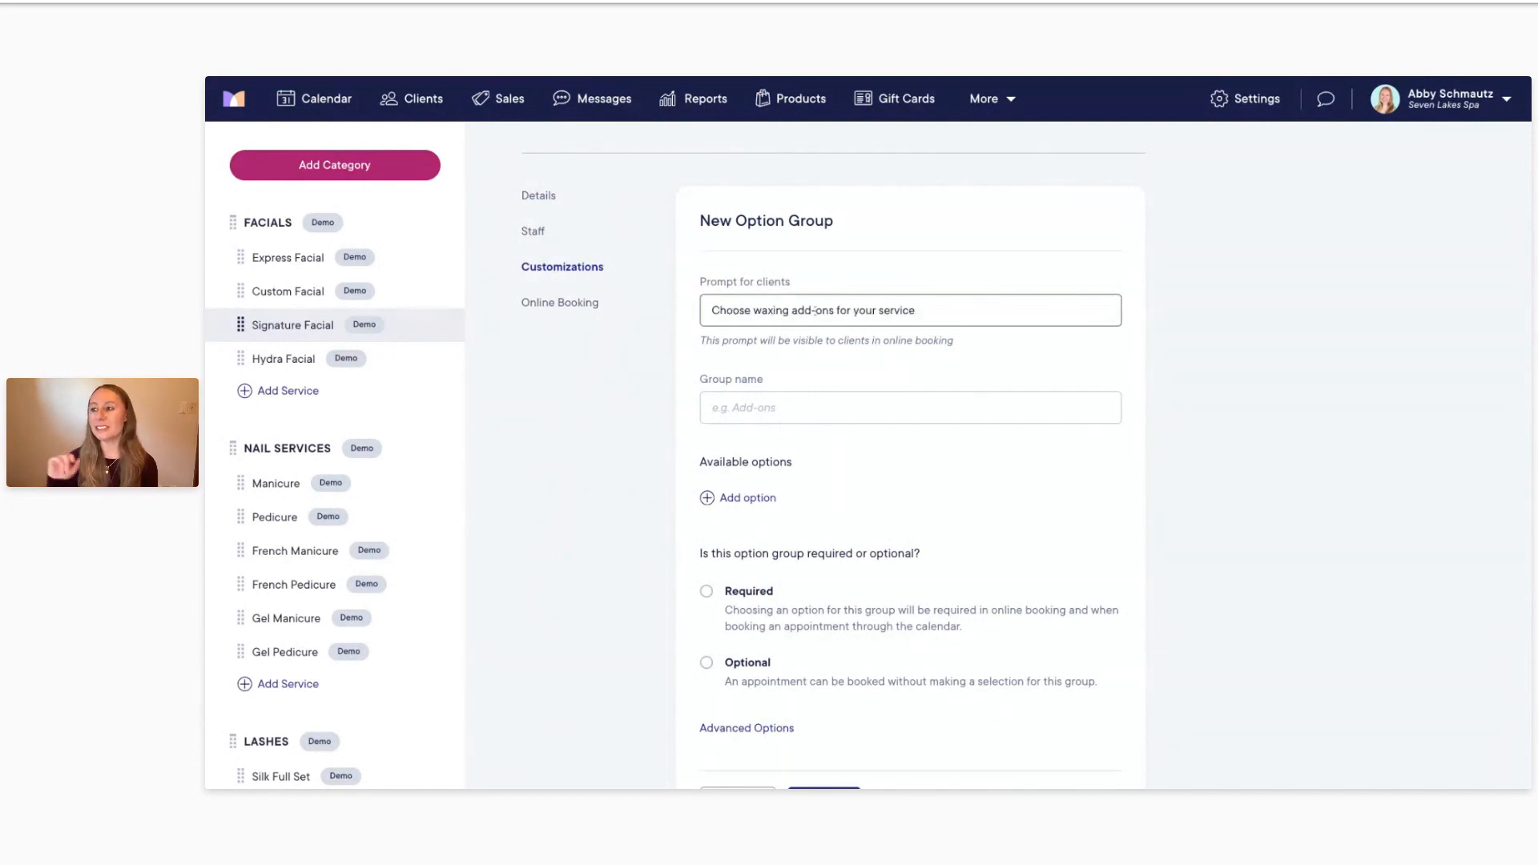
left_click(778, 407)
type("Waxing Add-Ons")
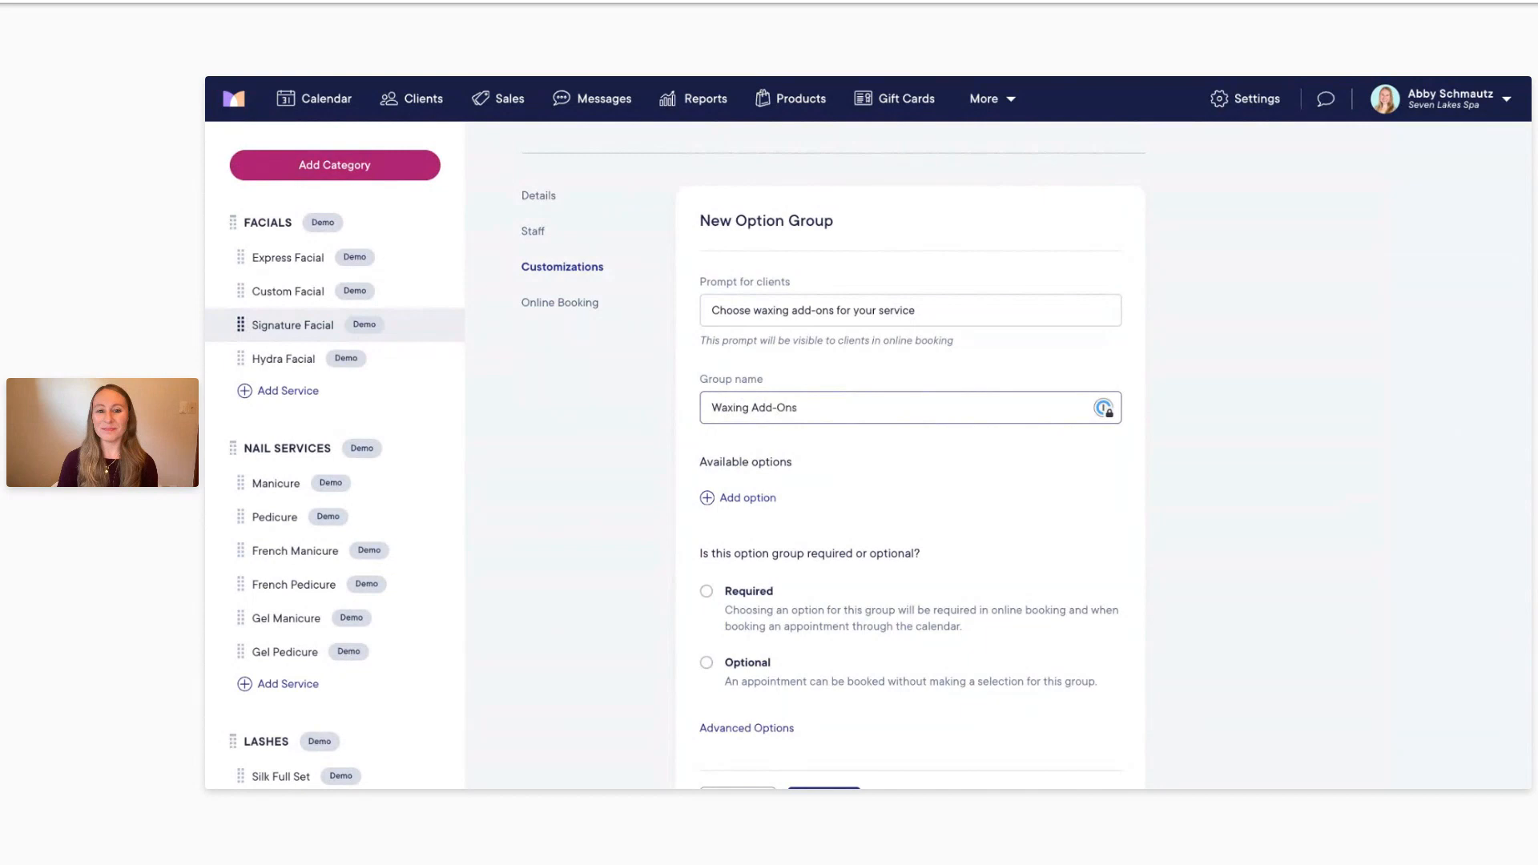
Step: Create an option named "Lip Wax" in the Waxing Add-Ons group that increases the service duration by 5 min
scroll(733, 458, "down", 2)
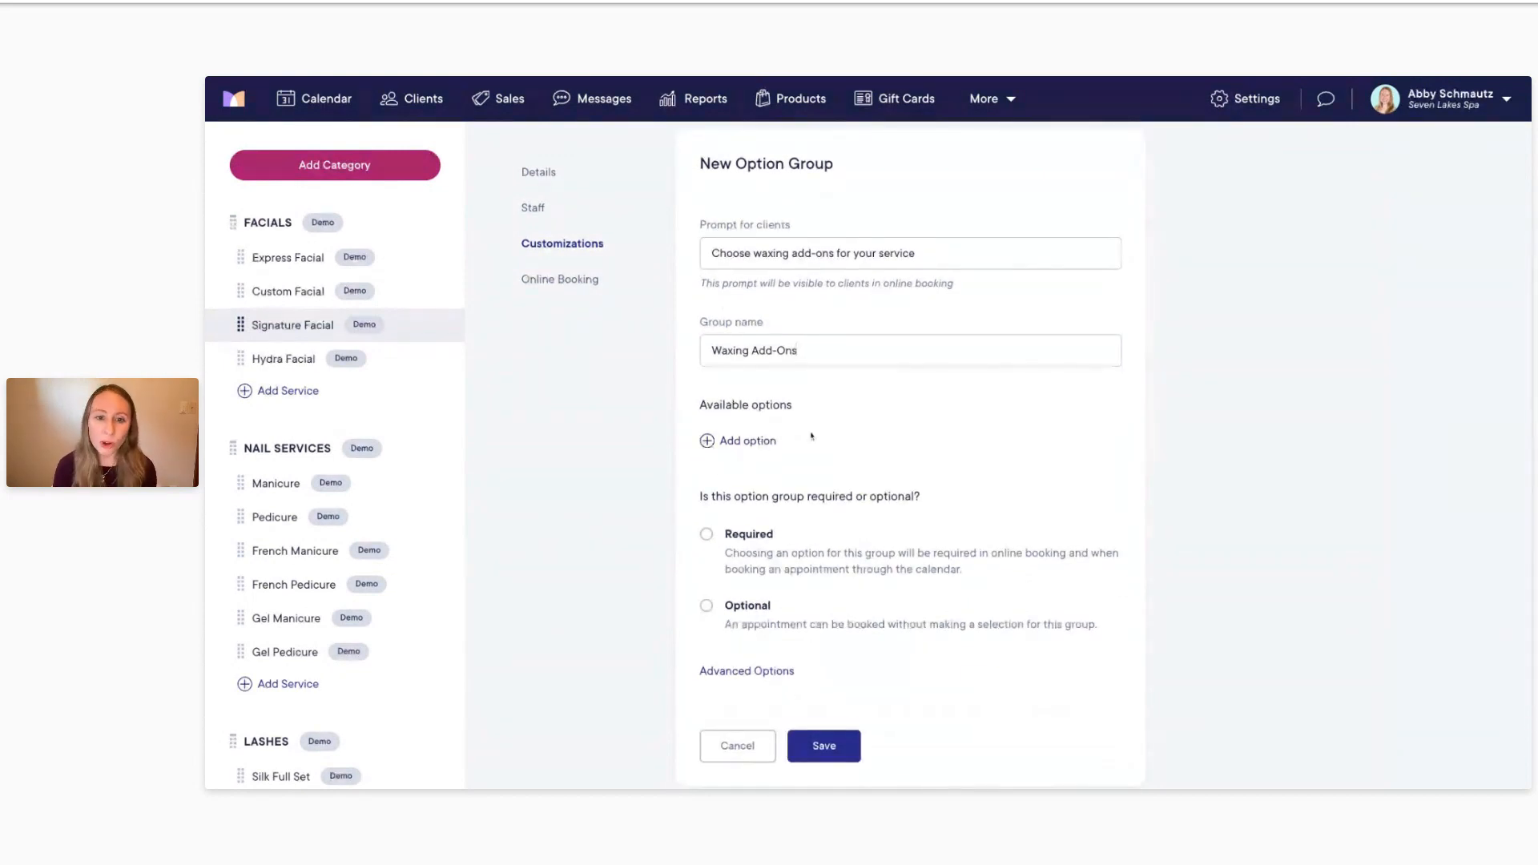
left_click(736, 446)
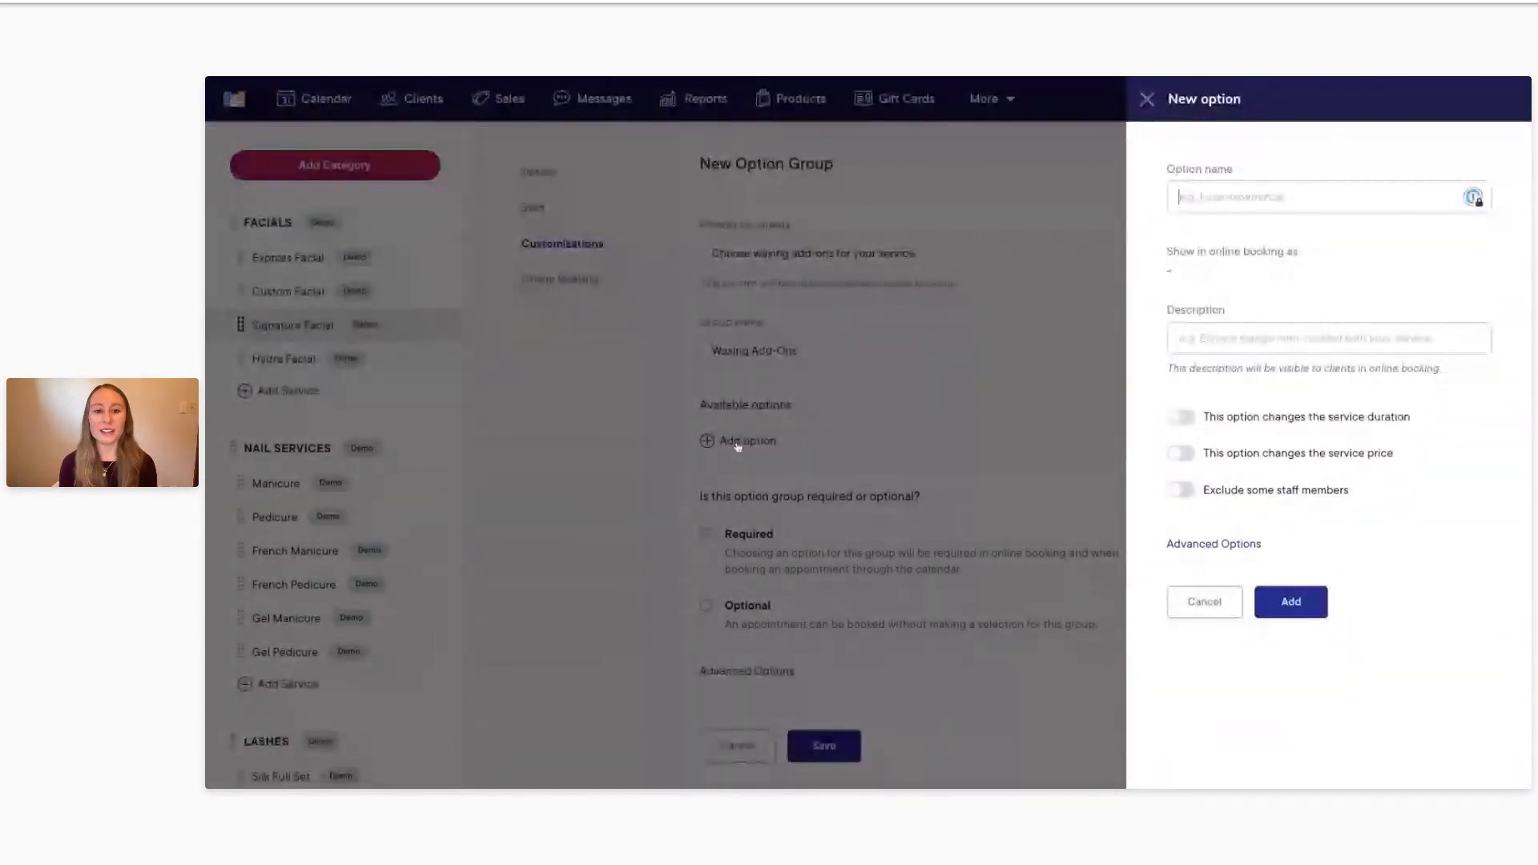
type("Lip Wax")
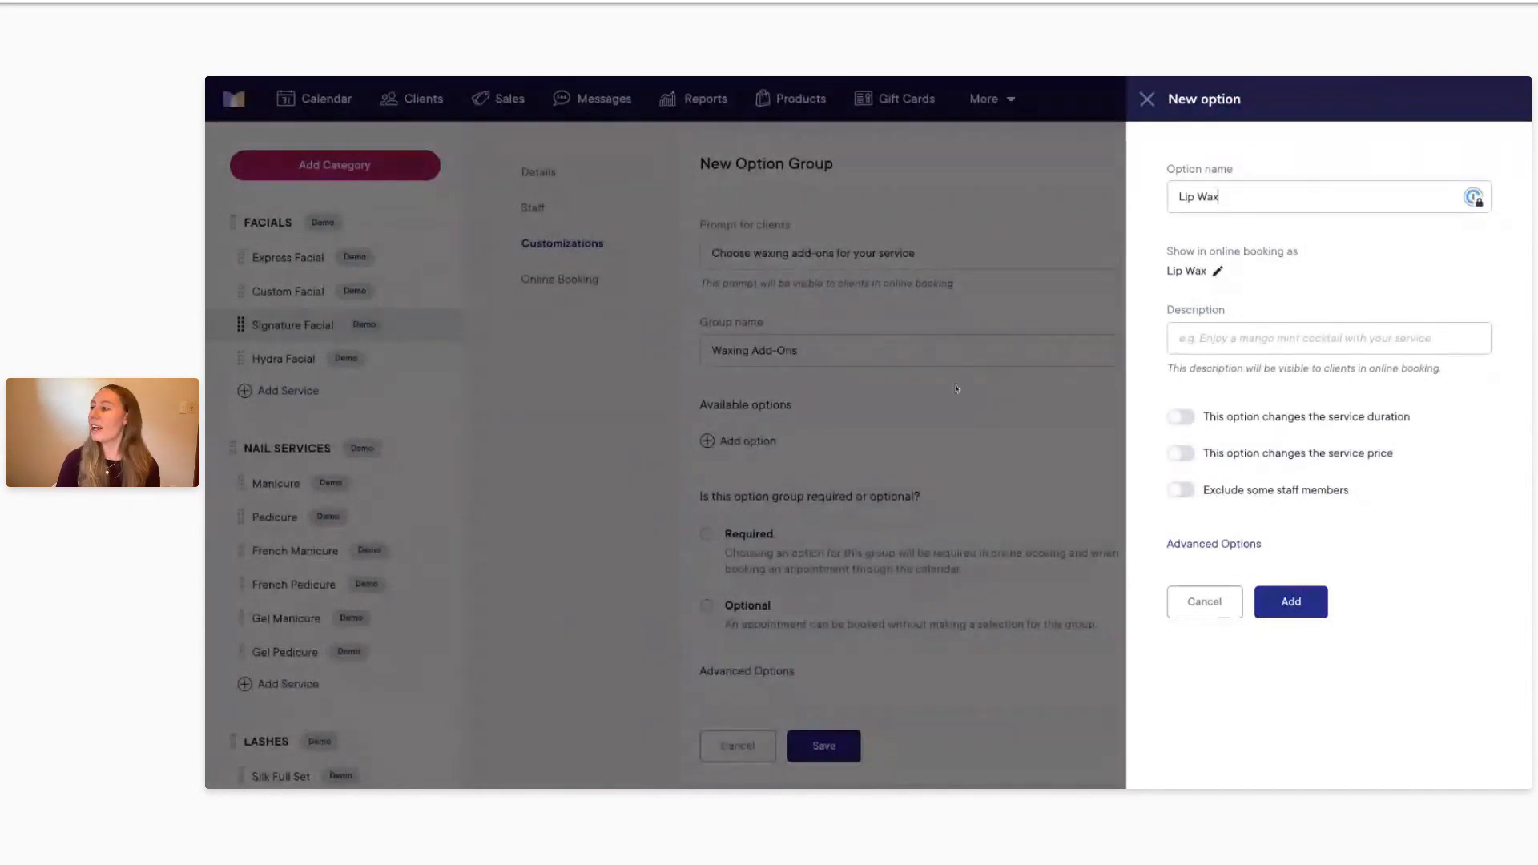
left_click(1181, 416)
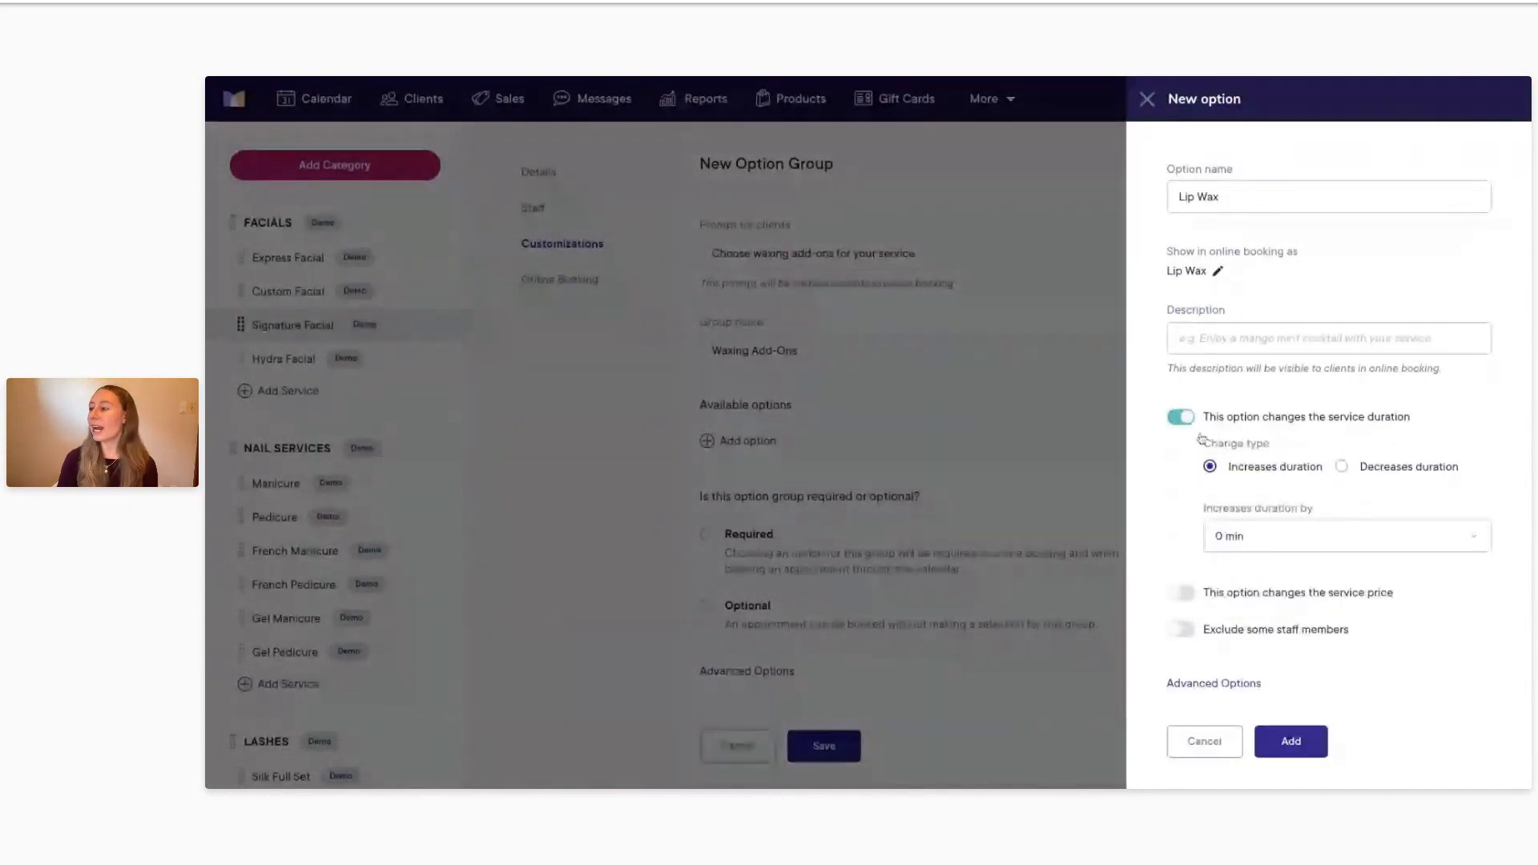
left_click(1250, 532)
left_click(1250, 556)
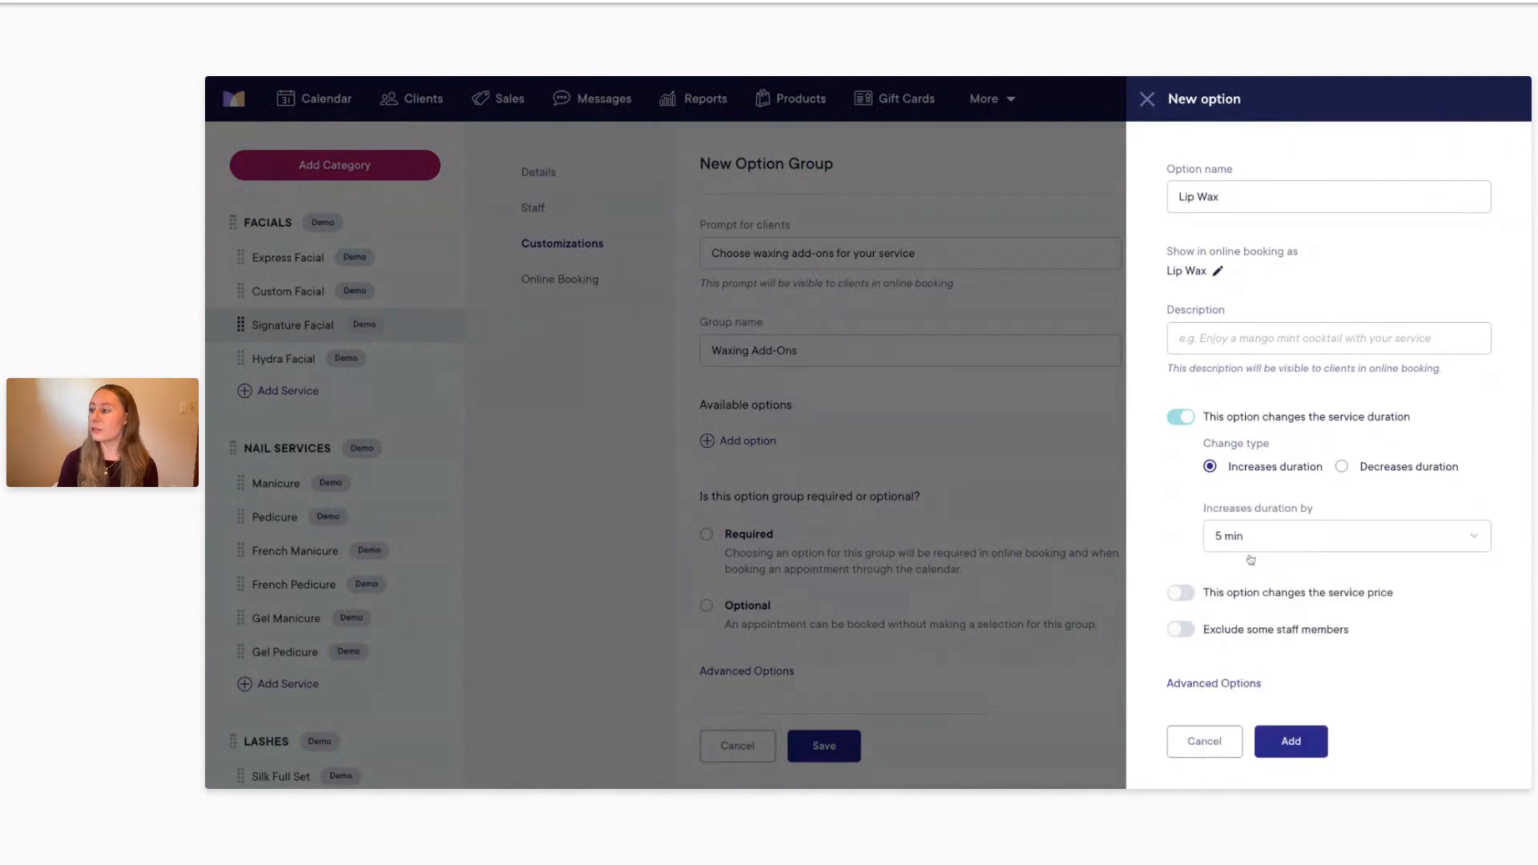
Step: Make the Lip Wax option increase the service price by $5 and add it to the group
left_click(1181, 585)
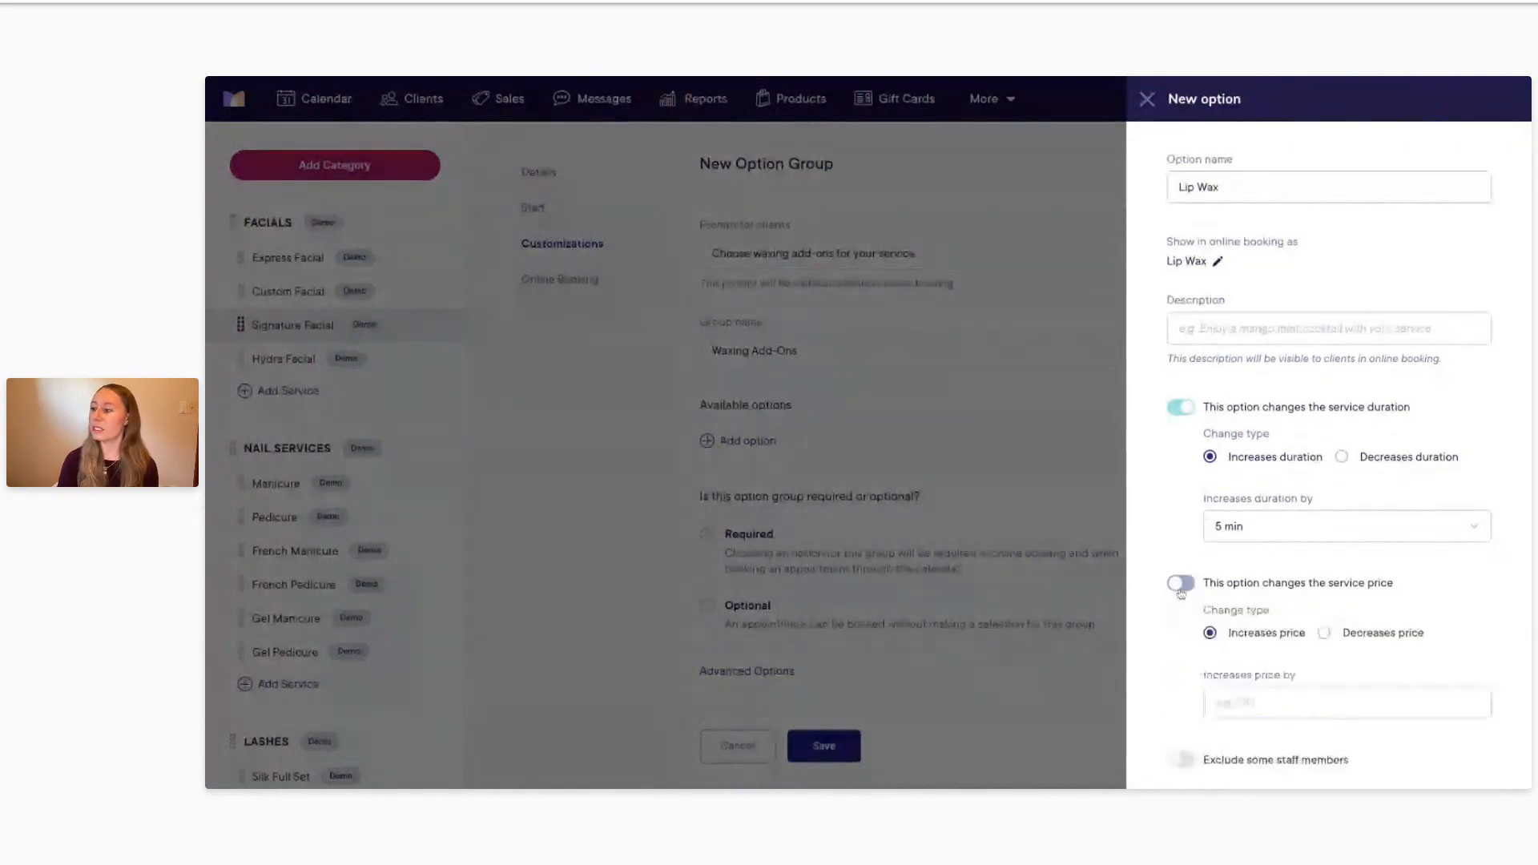
scroll(1277, 584, "down", 1)
left_click(1274, 650)
type("5")
scroll(1330, 561, "down", 2)
left_click(1291, 731)
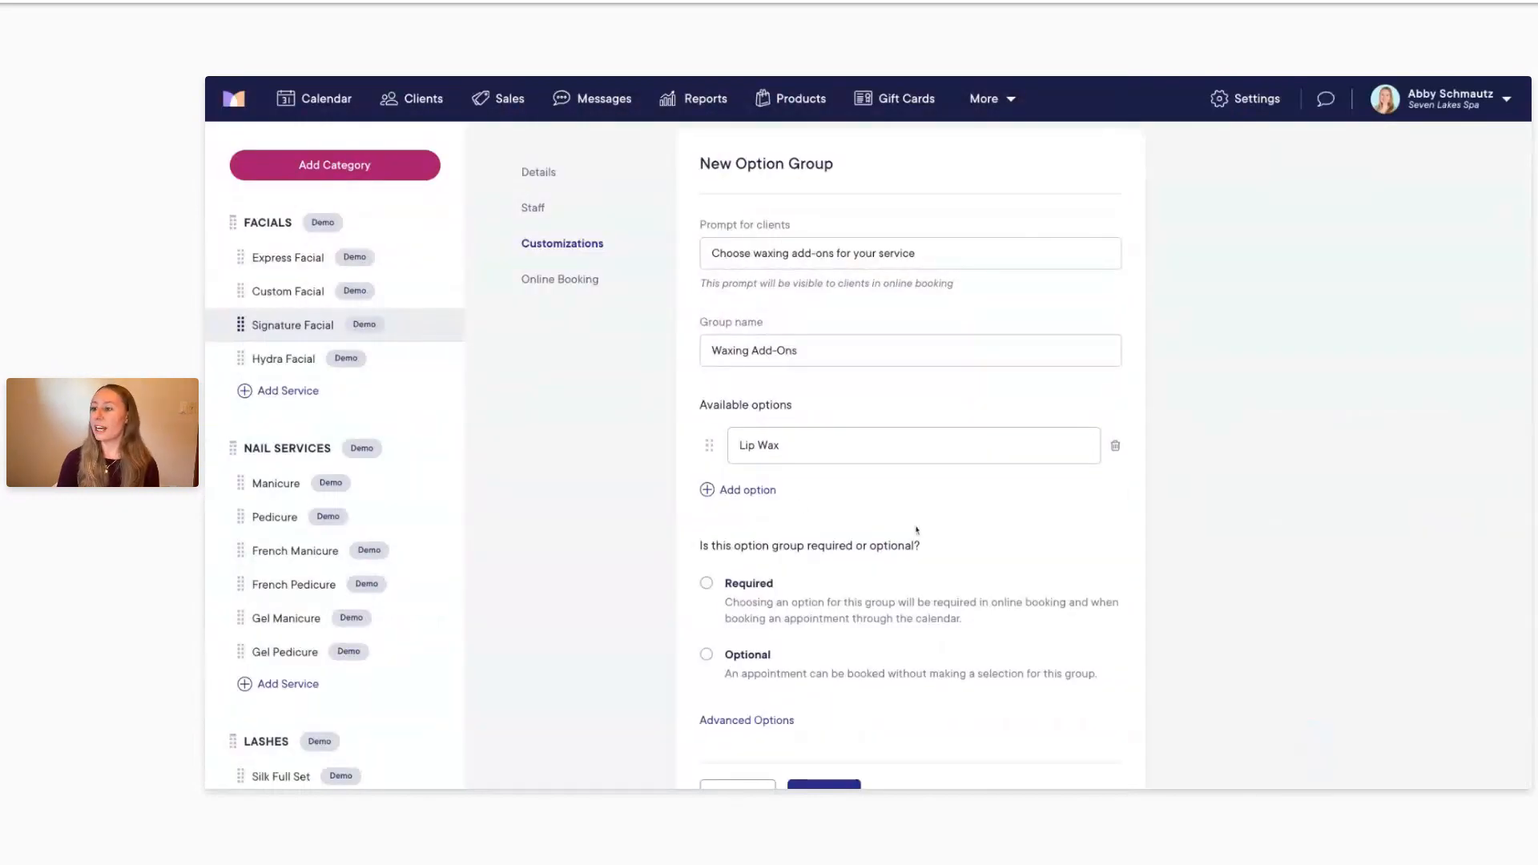
Step: Create a second waxing option named "Brow Wax" that increases the service duration by 20 min
left_click(751, 490)
type("Brow Wax")
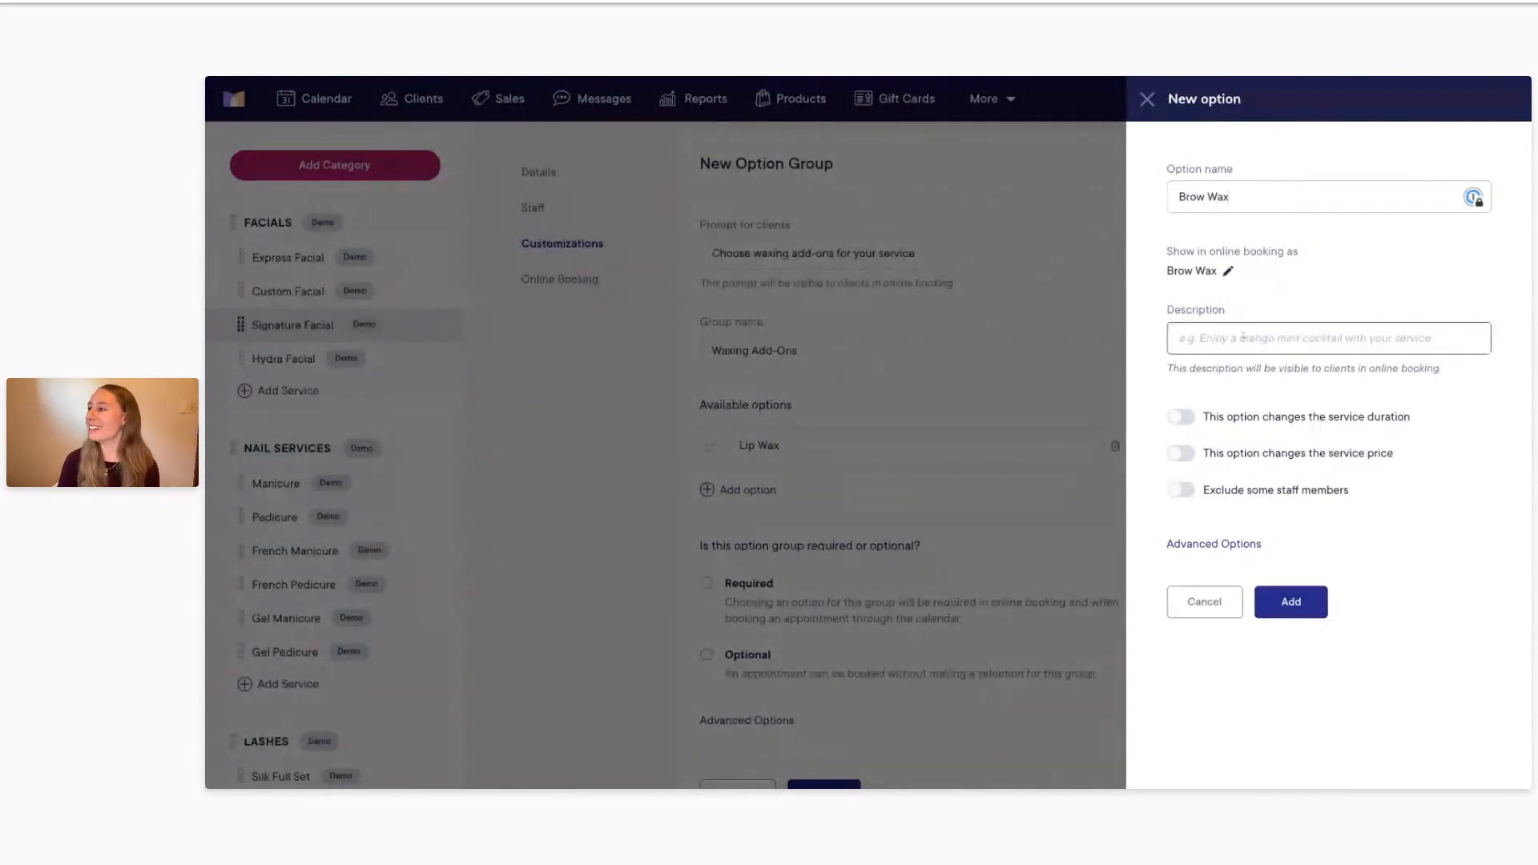
left_click(1208, 423)
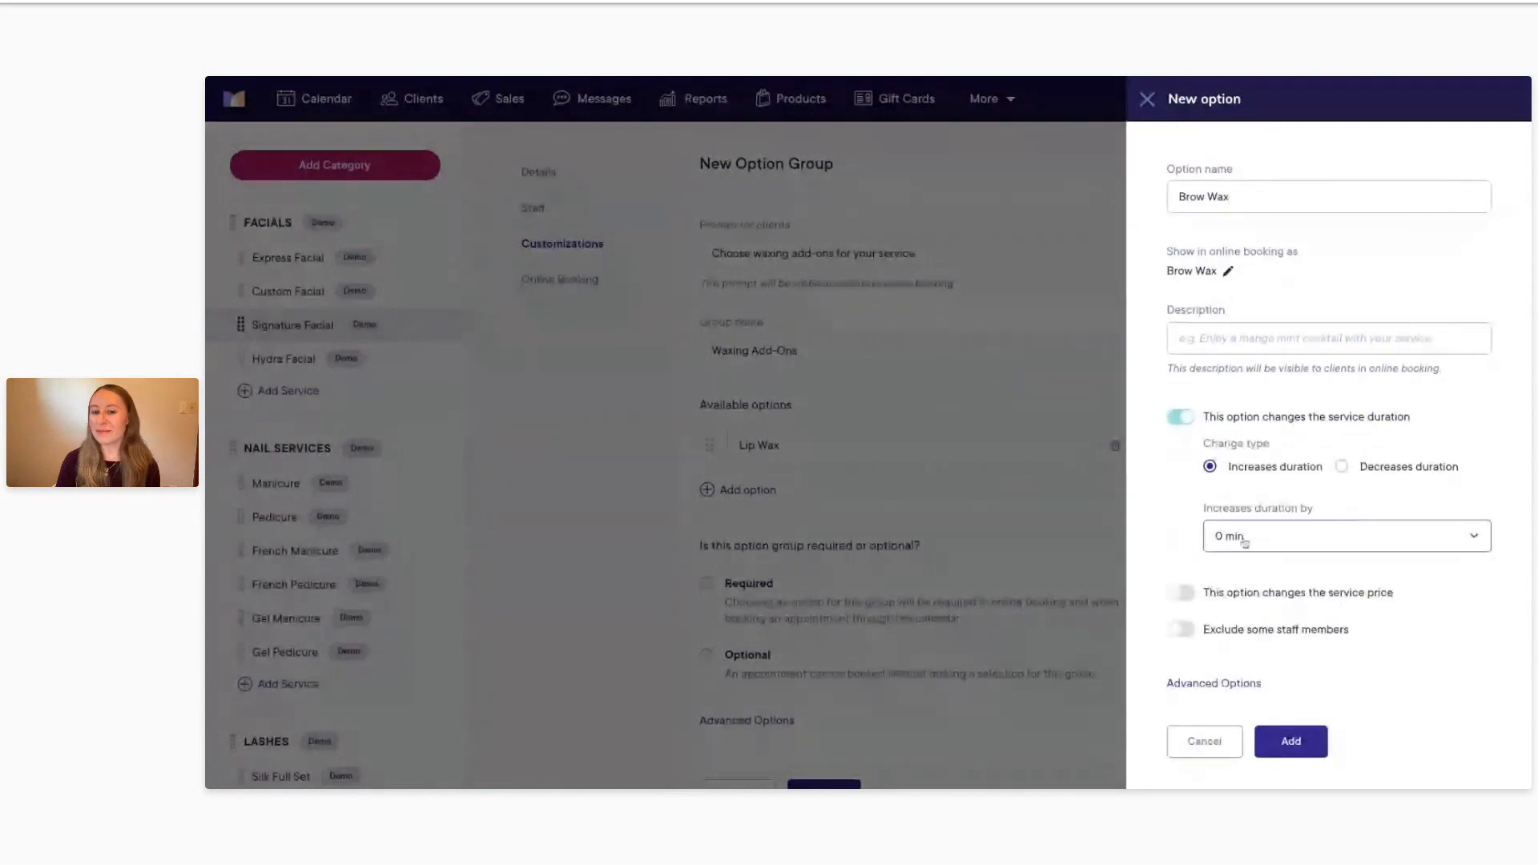
left_click(1244, 544)
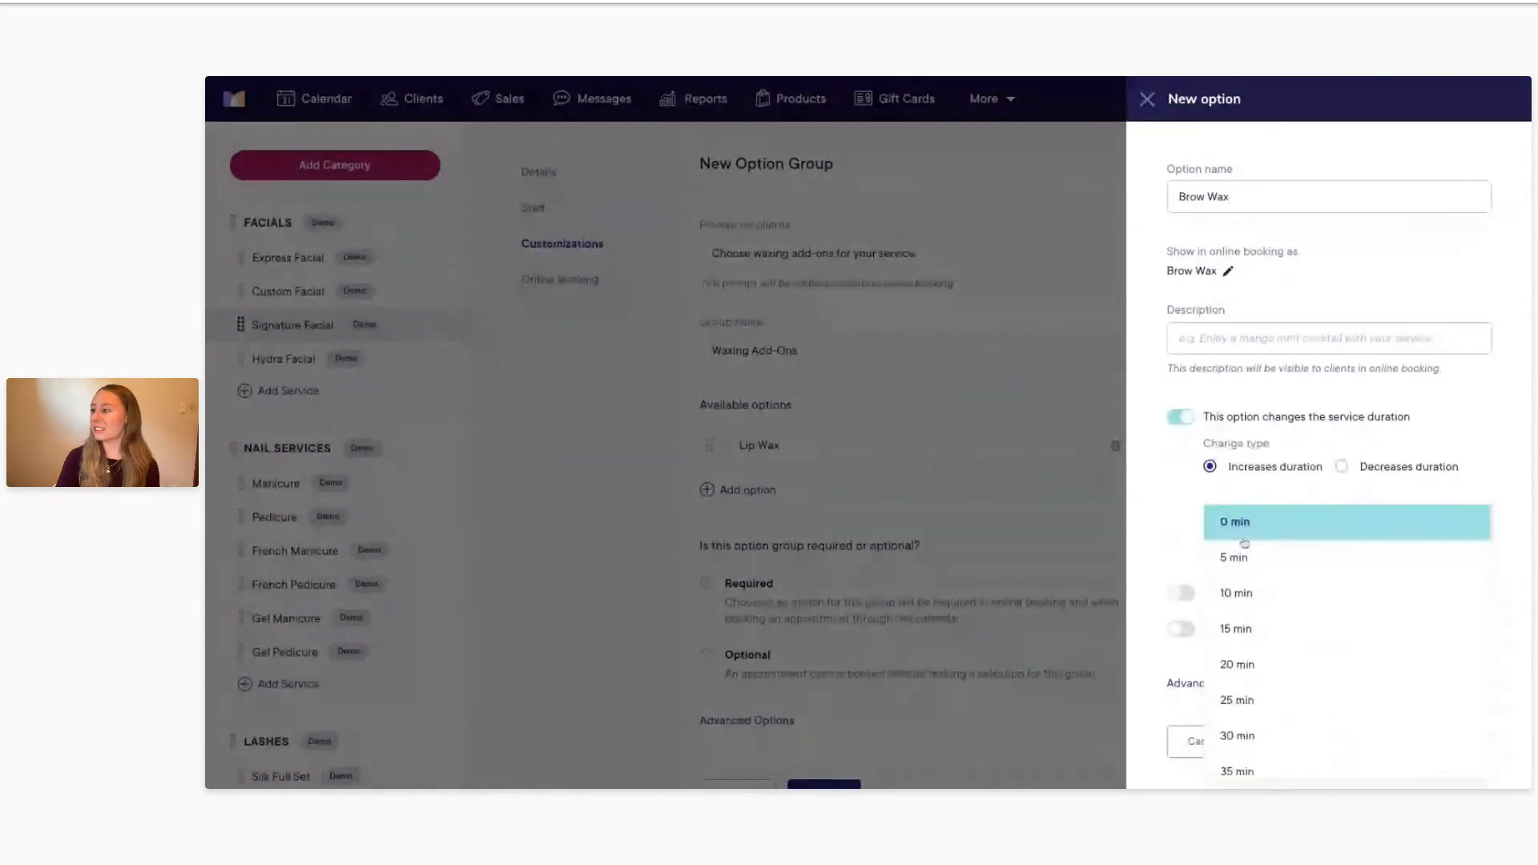
left_click(1241, 662)
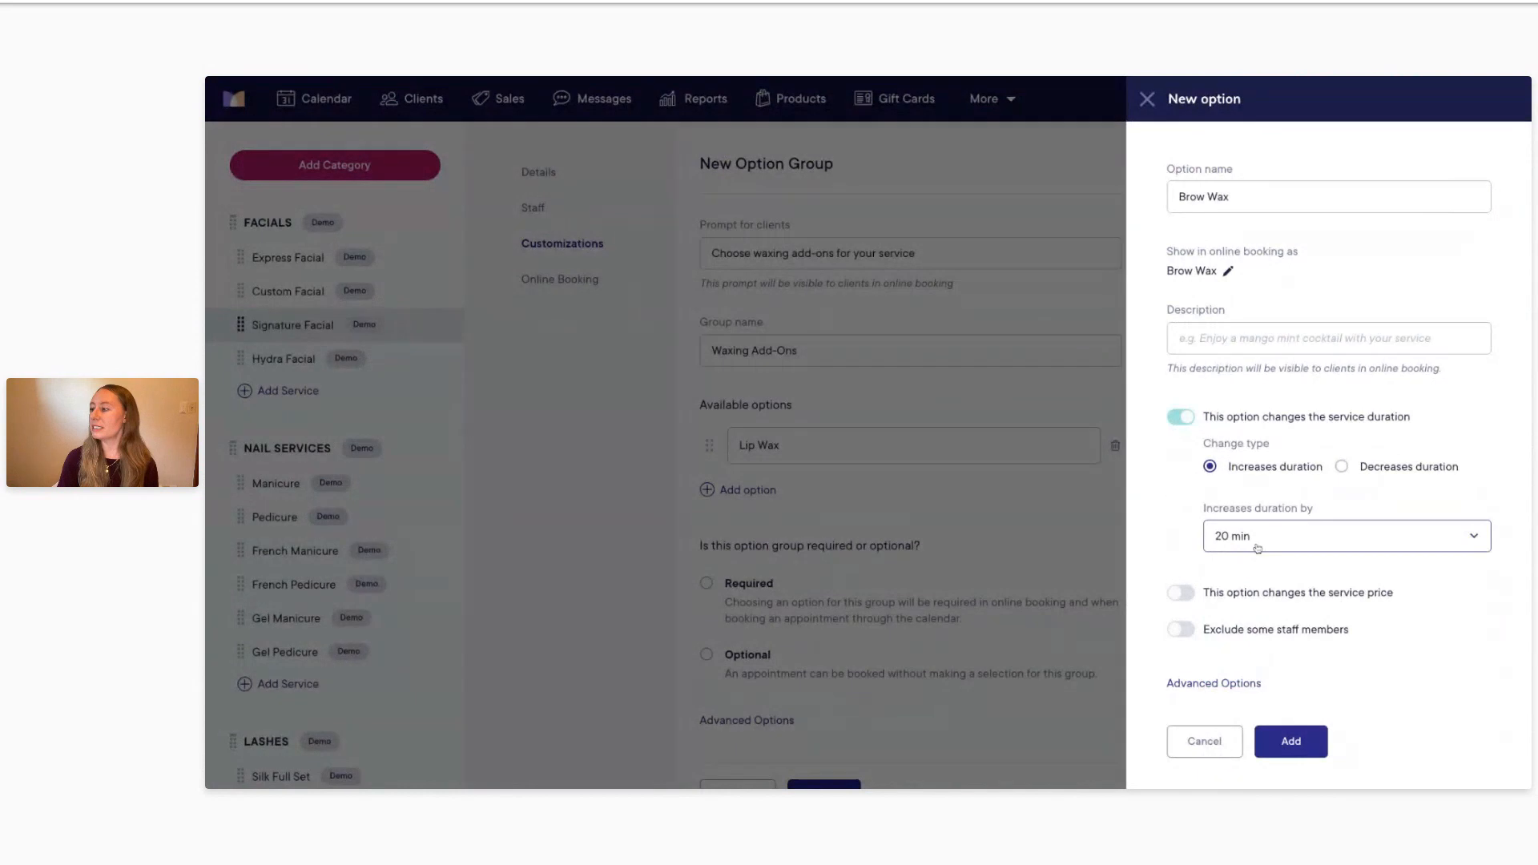
Step: Make the Brow Wax option increase the service price by $30 and add it to the group
left_click(1250, 584)
scroll(1318, 594, "down", 3)
left_click(1240, 571)
type("$30")
left_click(1304, 756)
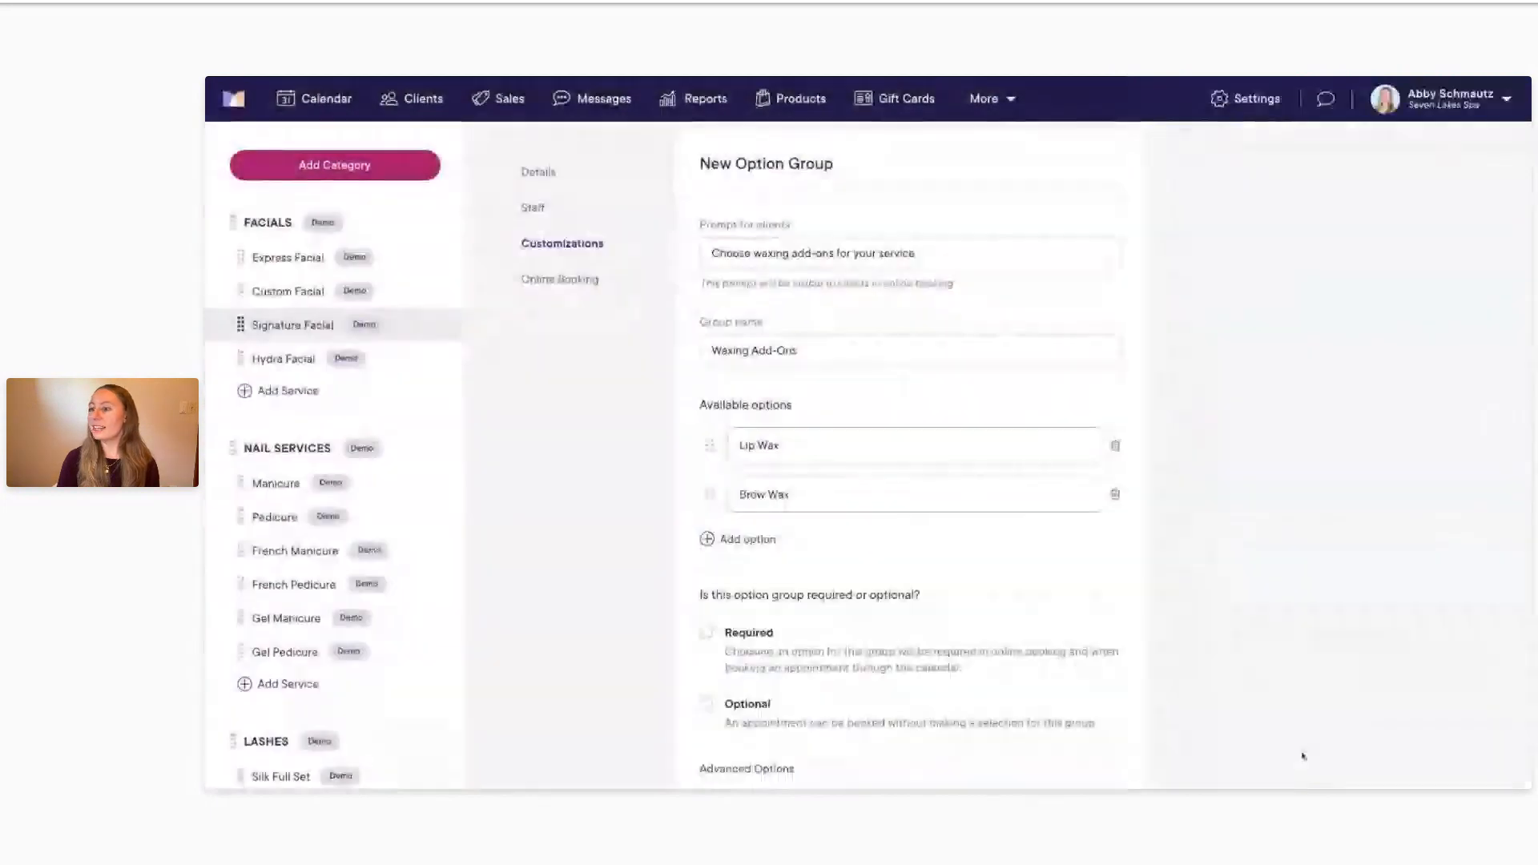
Step: Create a third waxing option named "Nose Wax" that increases the service duration by 5 min
left_click(738, 543)
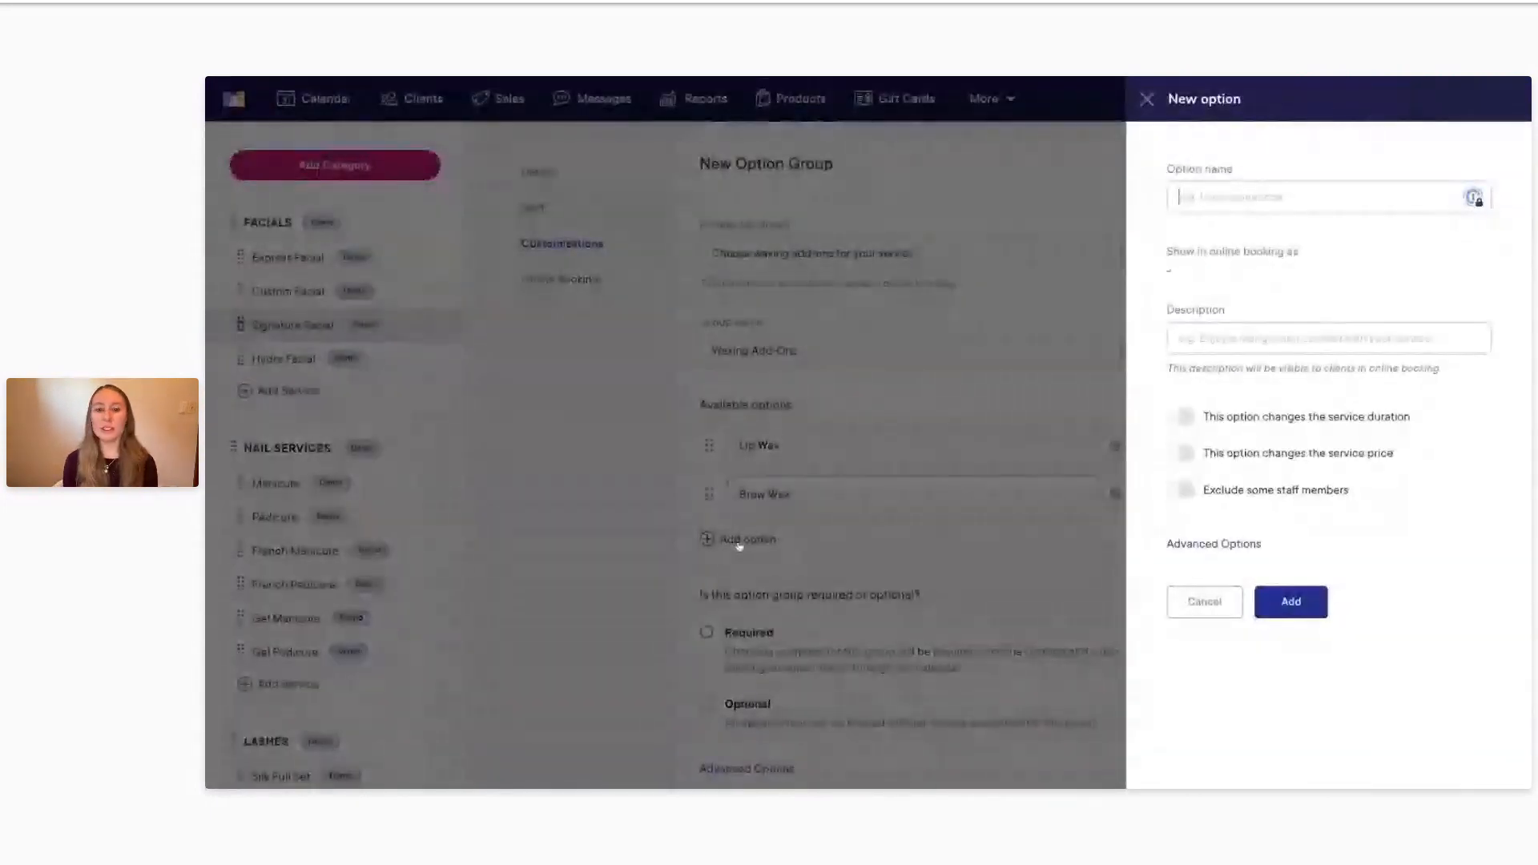
type("Nose Wax")
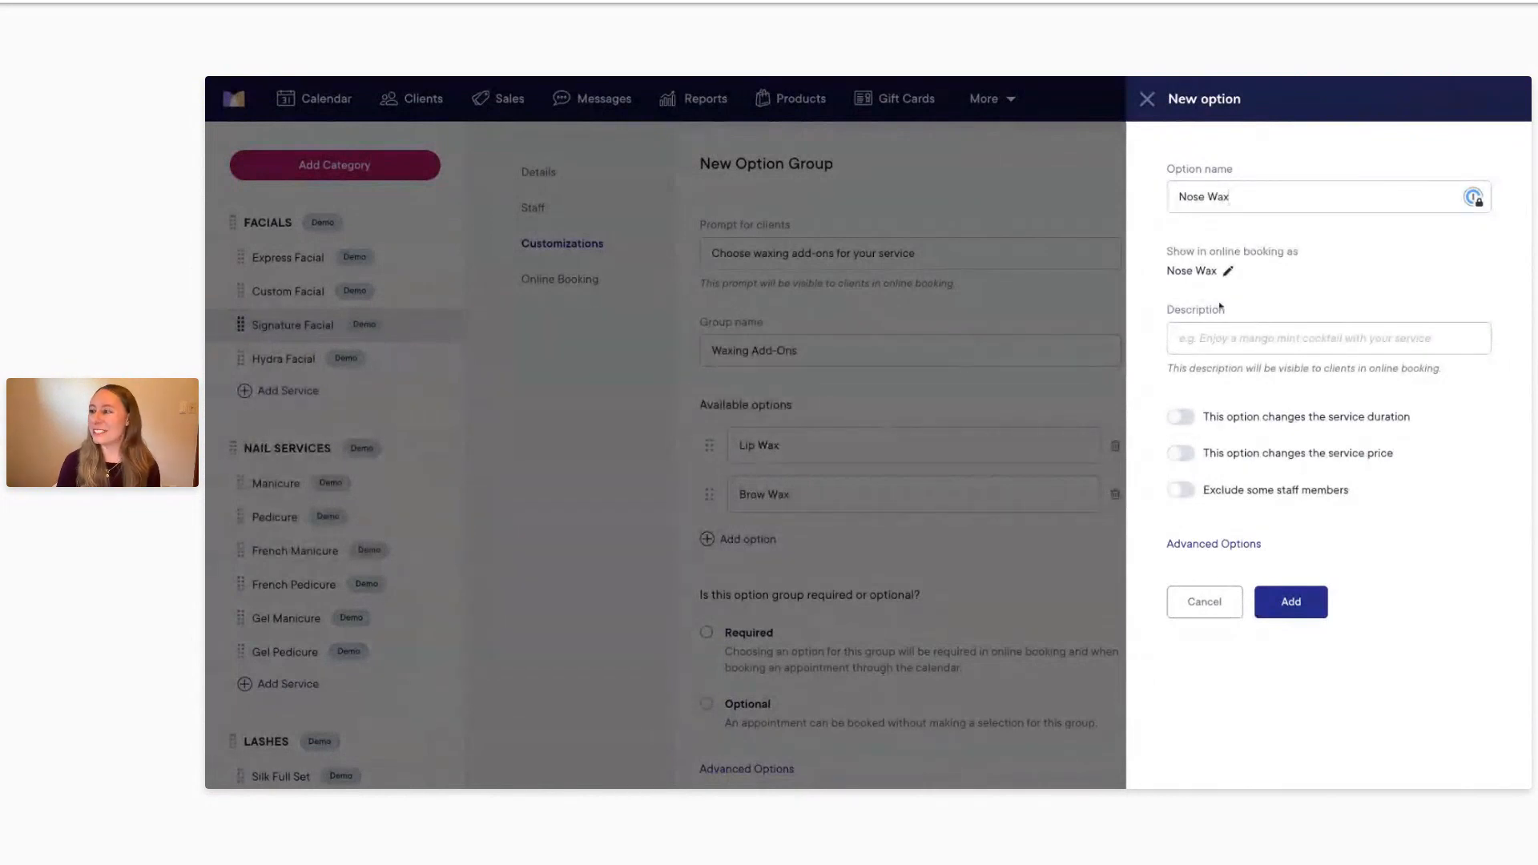
left_click(1180, 416)
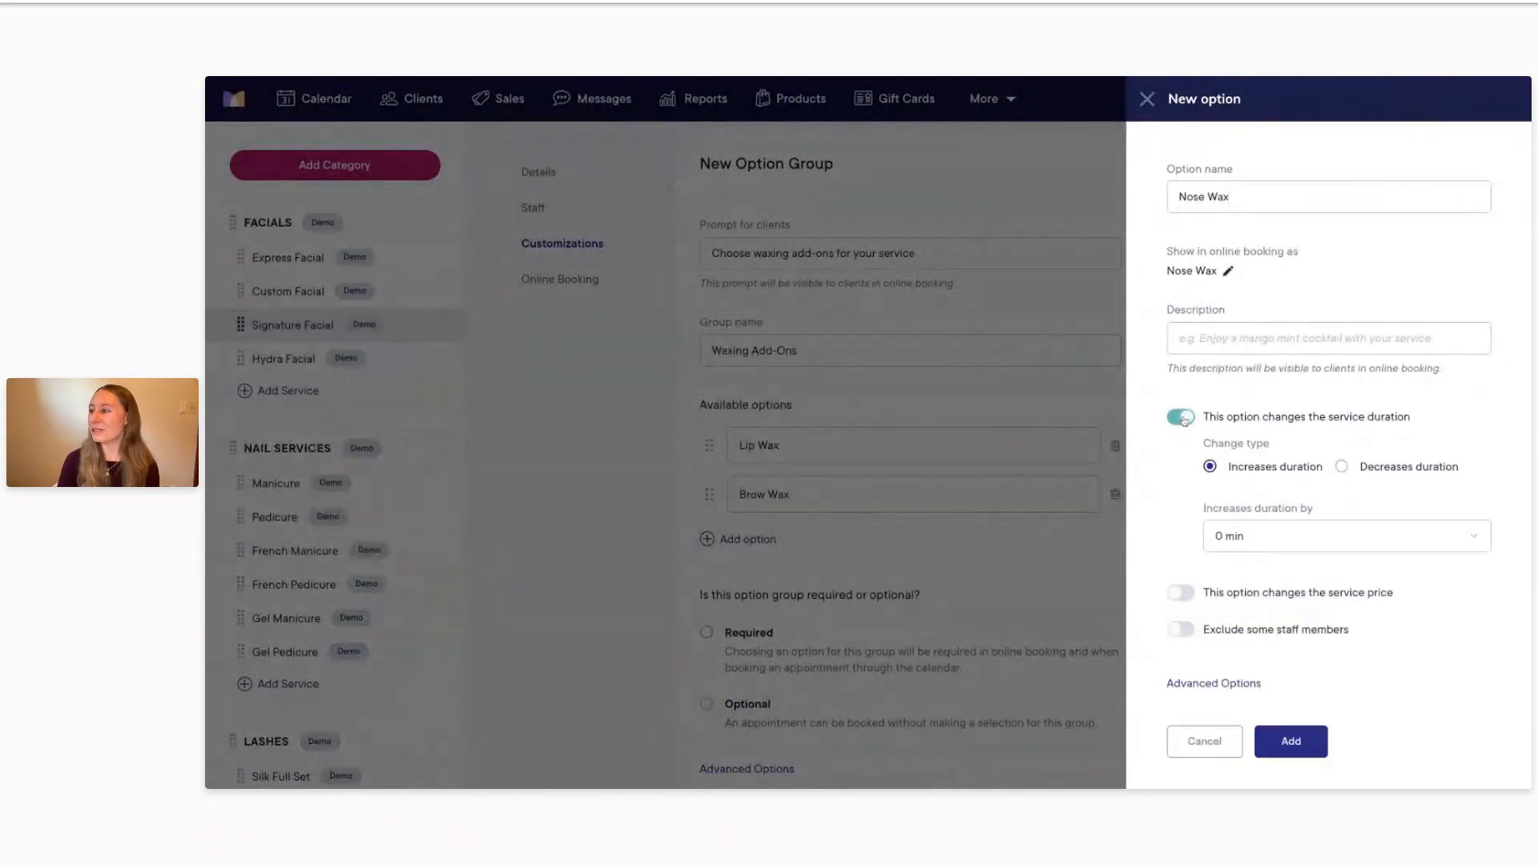
left_click(1270, 526)
left_click(1258, 552)
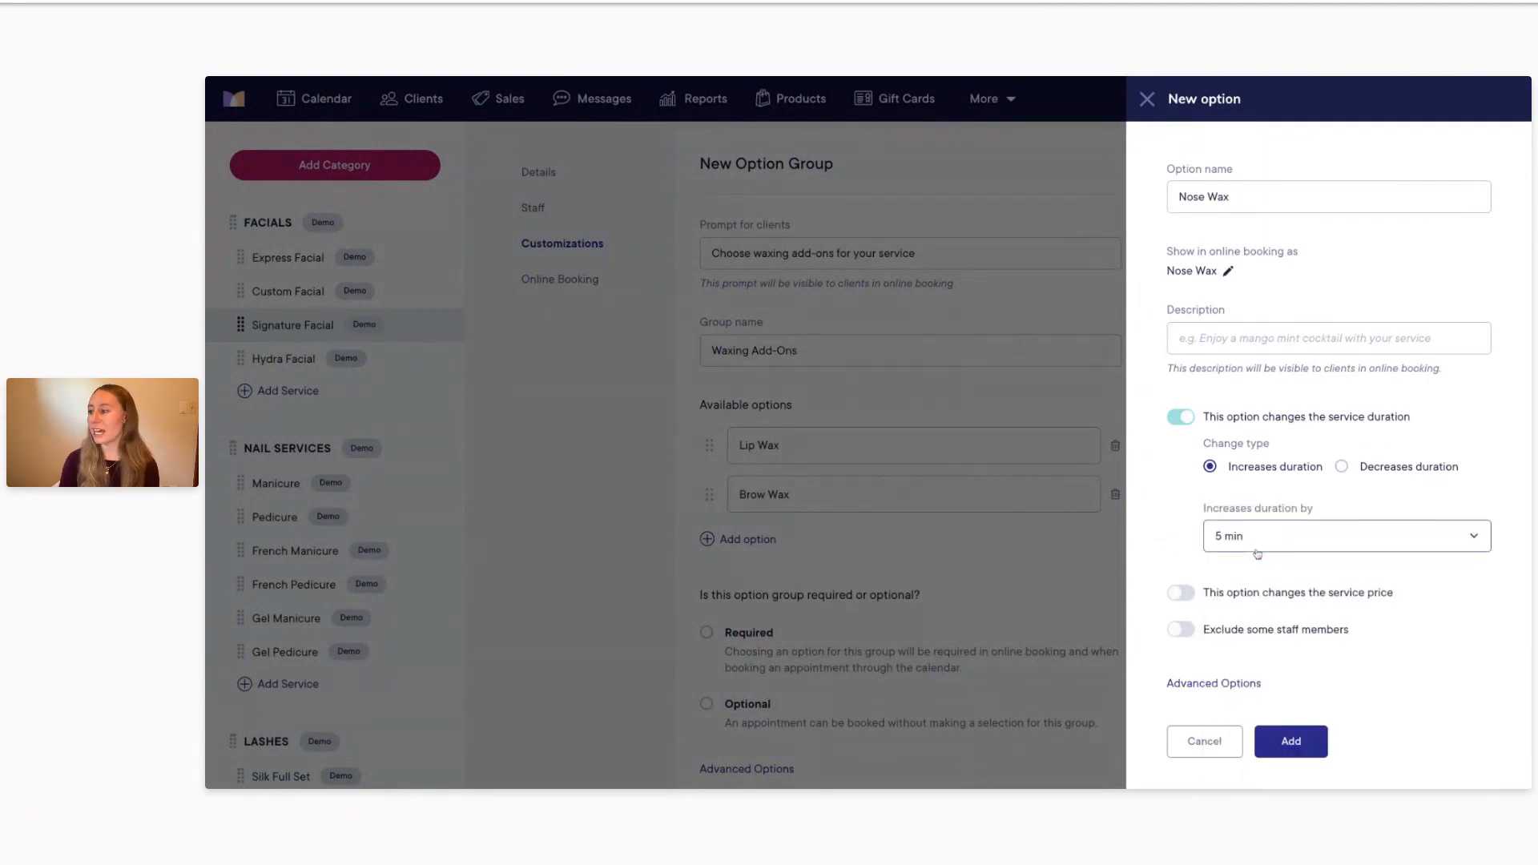
Step: Make the Nose Wax option increase the service price by $15 and add it to the group
scroll(1258, 554, "down", 1)
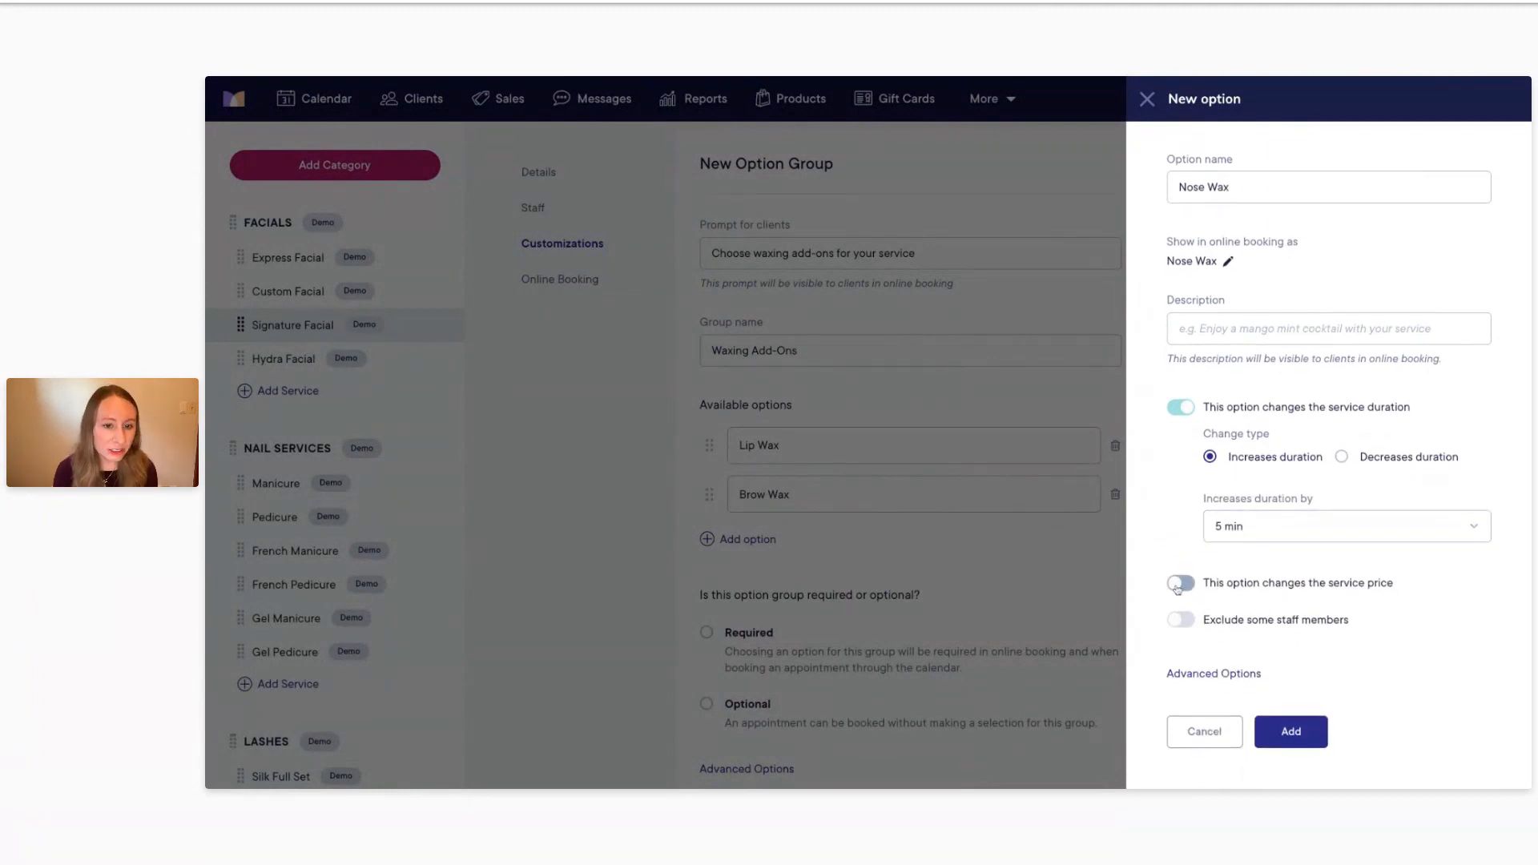
left_click(1180, 584)
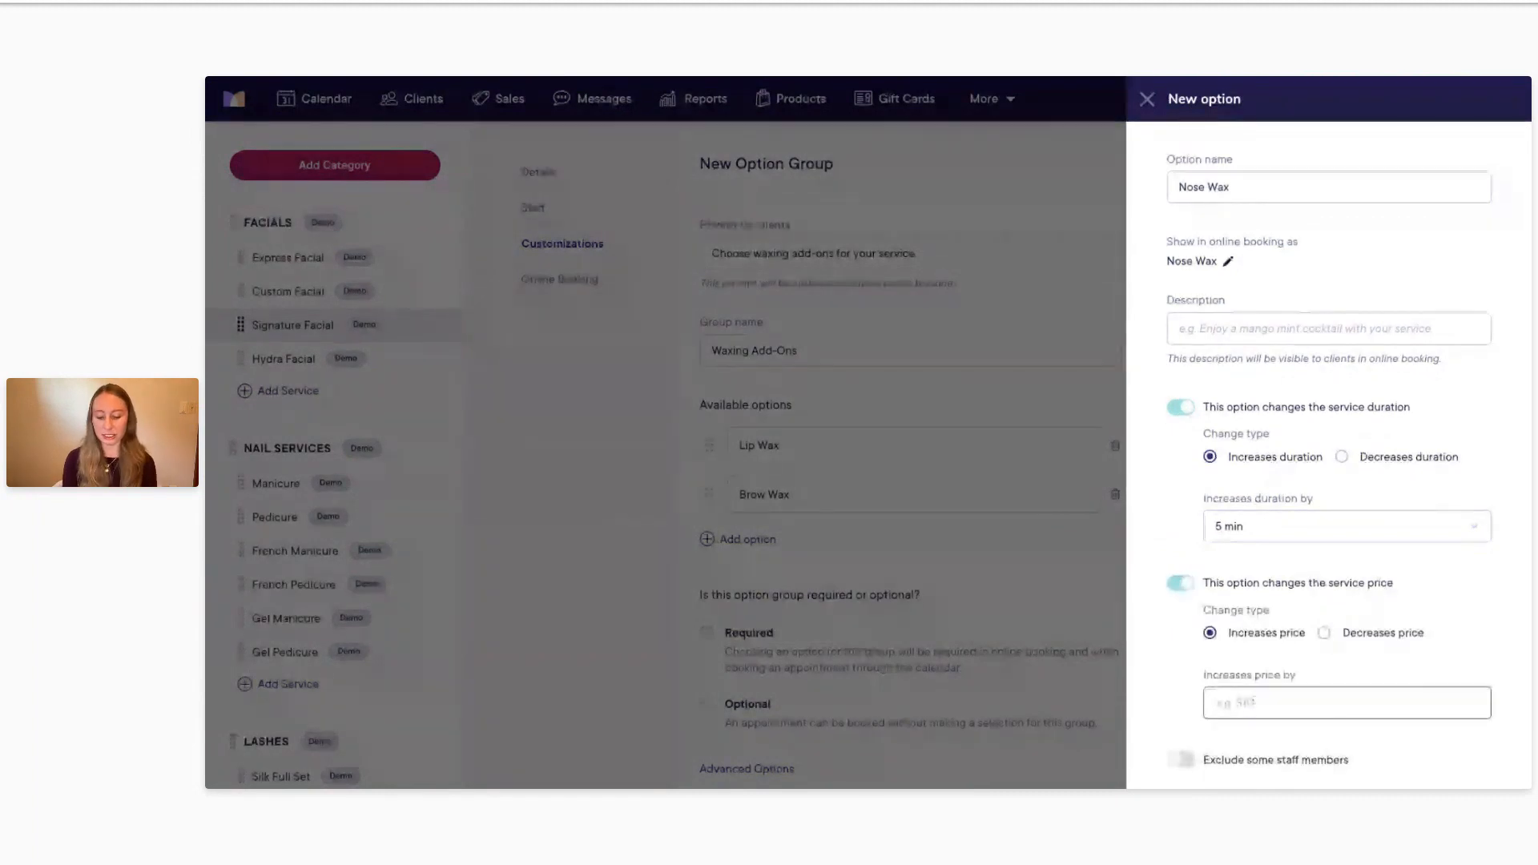
type("15")
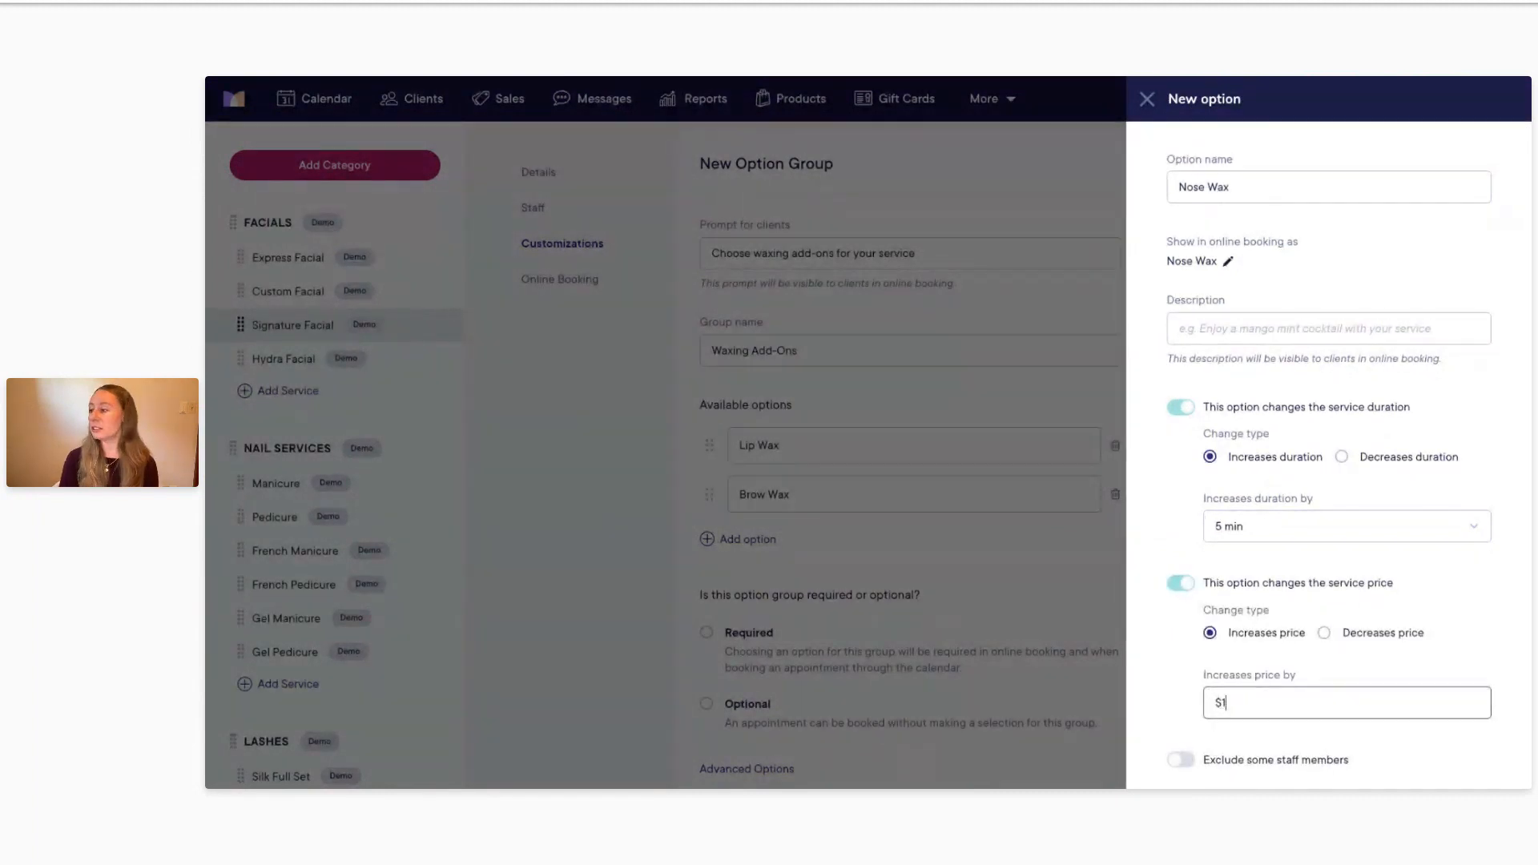
scroll(1303, 754, "down", 3)
left_click(1302, 749)
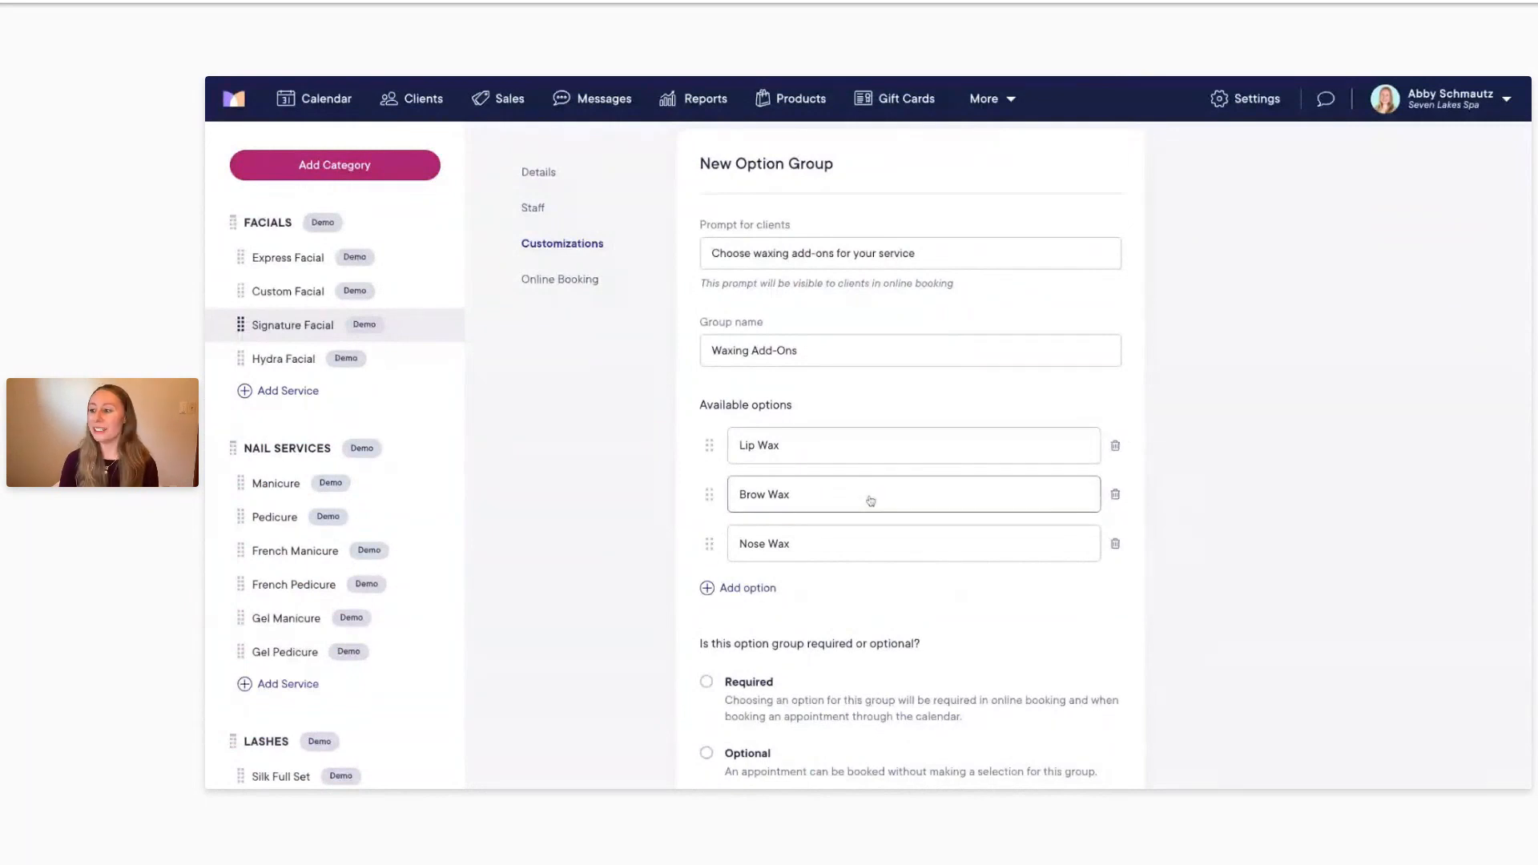
Step: Make the Waxing Add-Ons group optional with no selection limit and save the option group
scroll(871, 501, "down", 2)
scroll(828, 450, "down", 1)
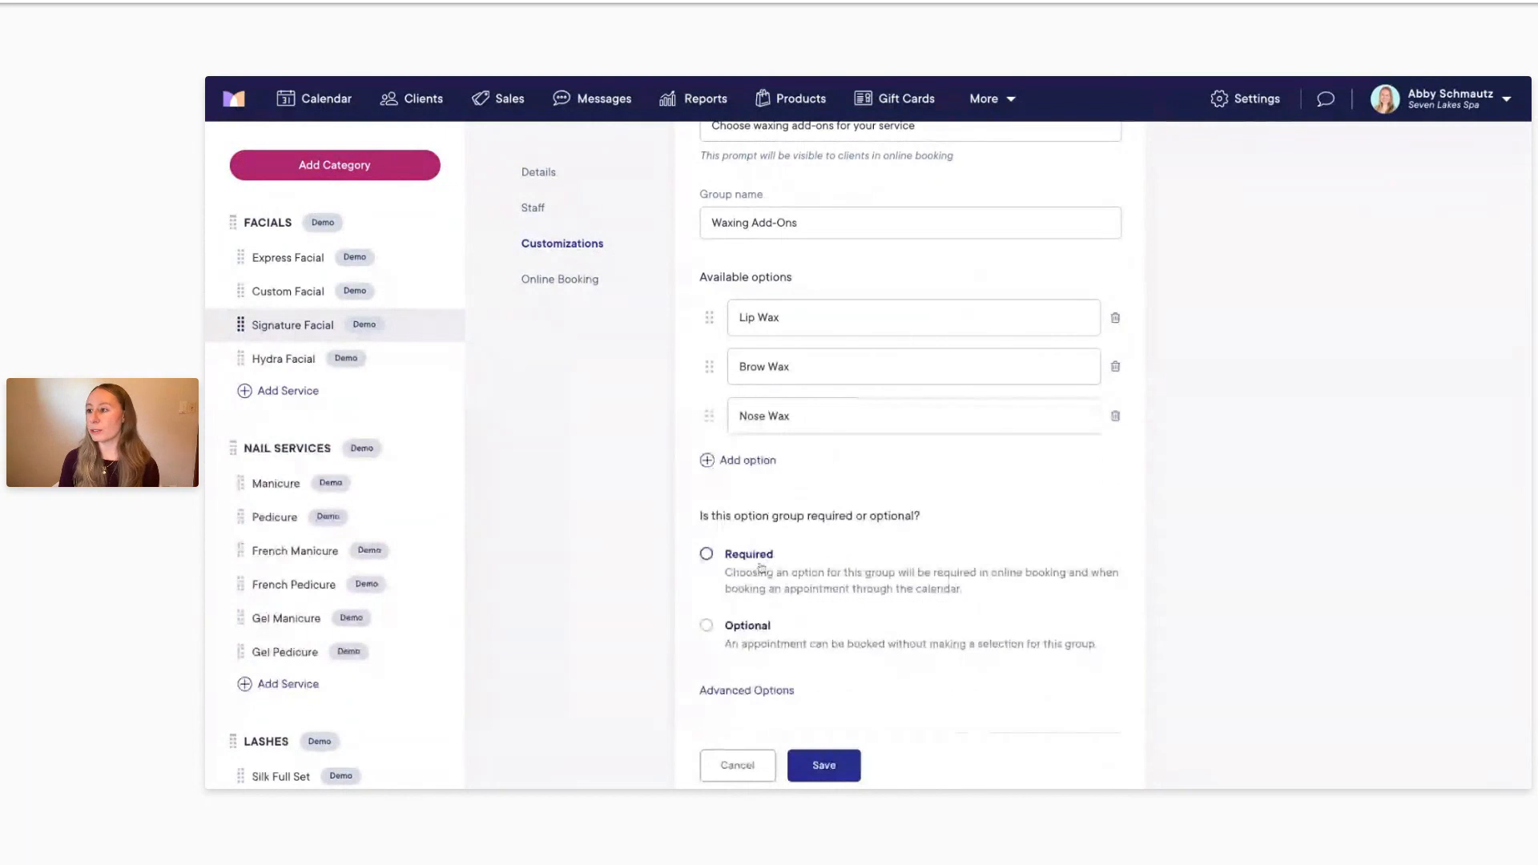
left_click(707, 626)
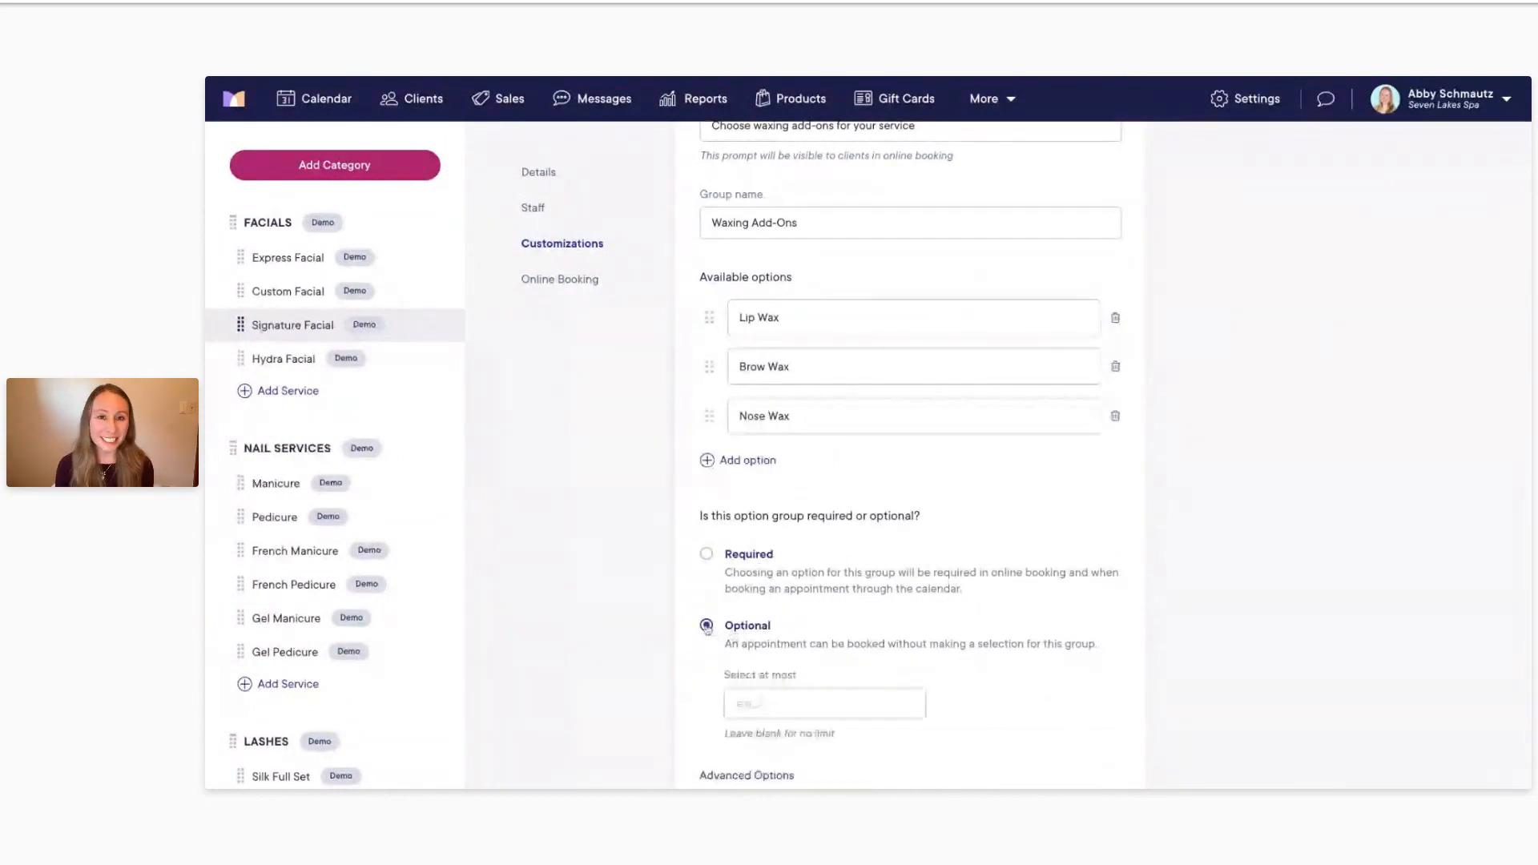
scroll(873, 536, "down", 3)
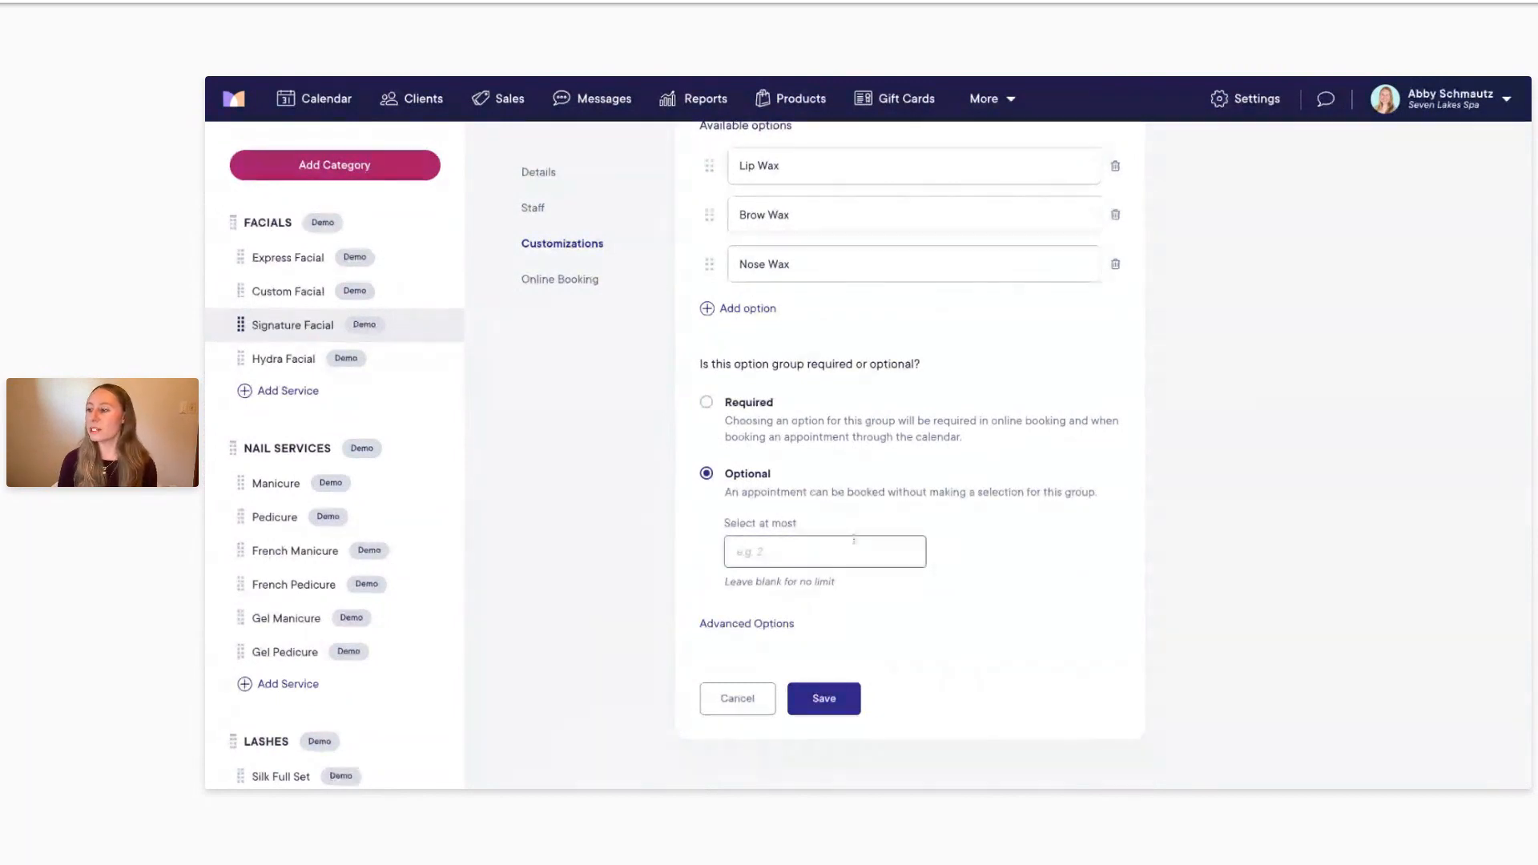
left_click(825, 701)
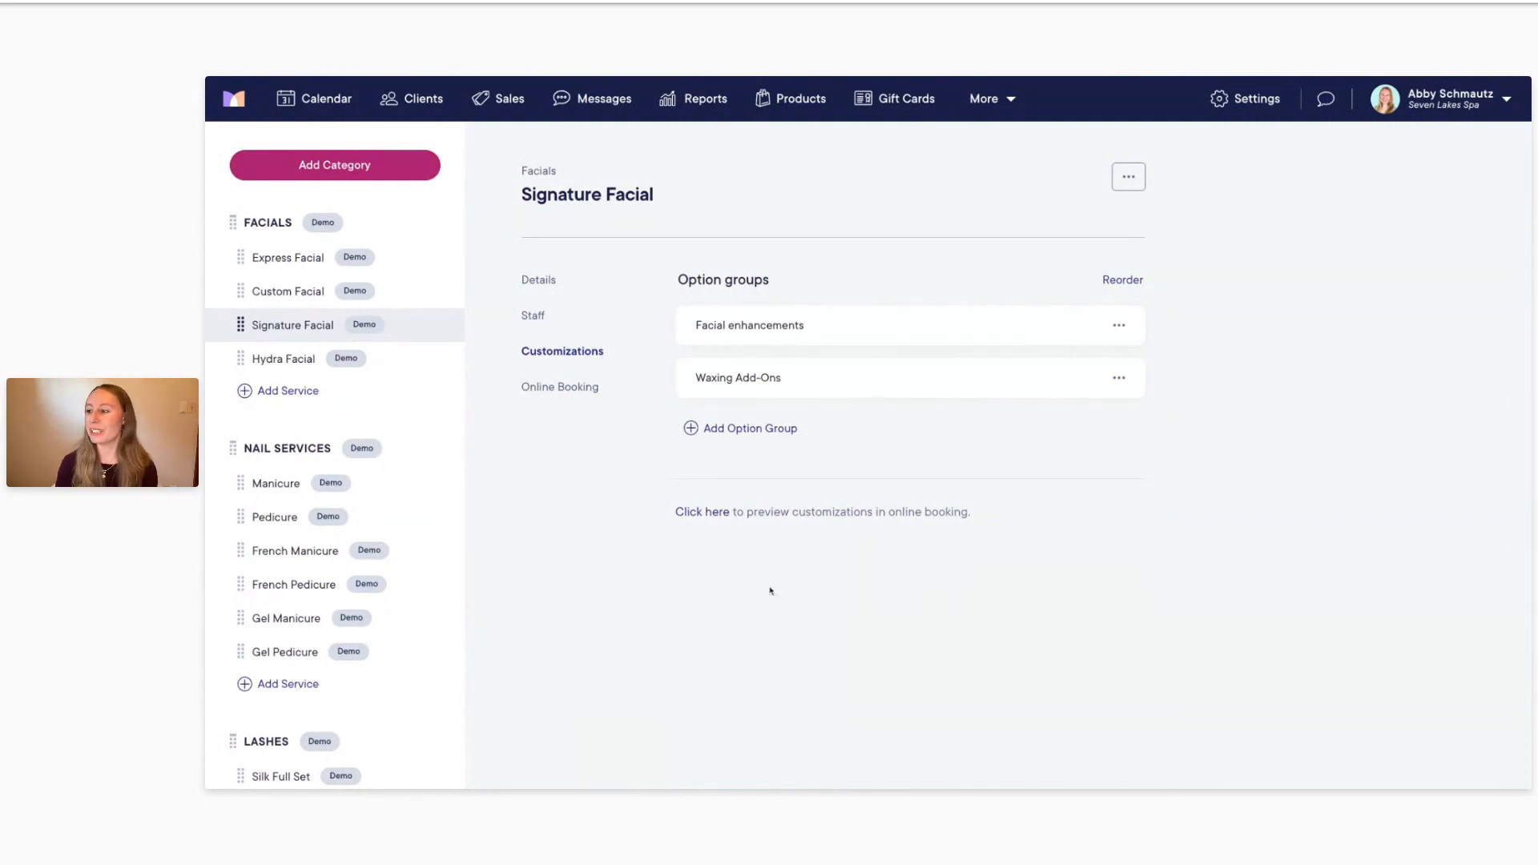
Step: Preview the Signature Facial's customizations in online booking and review the facial enhancements and waxing add-ons offered to clients
scroll(768, 453, "down", 1)
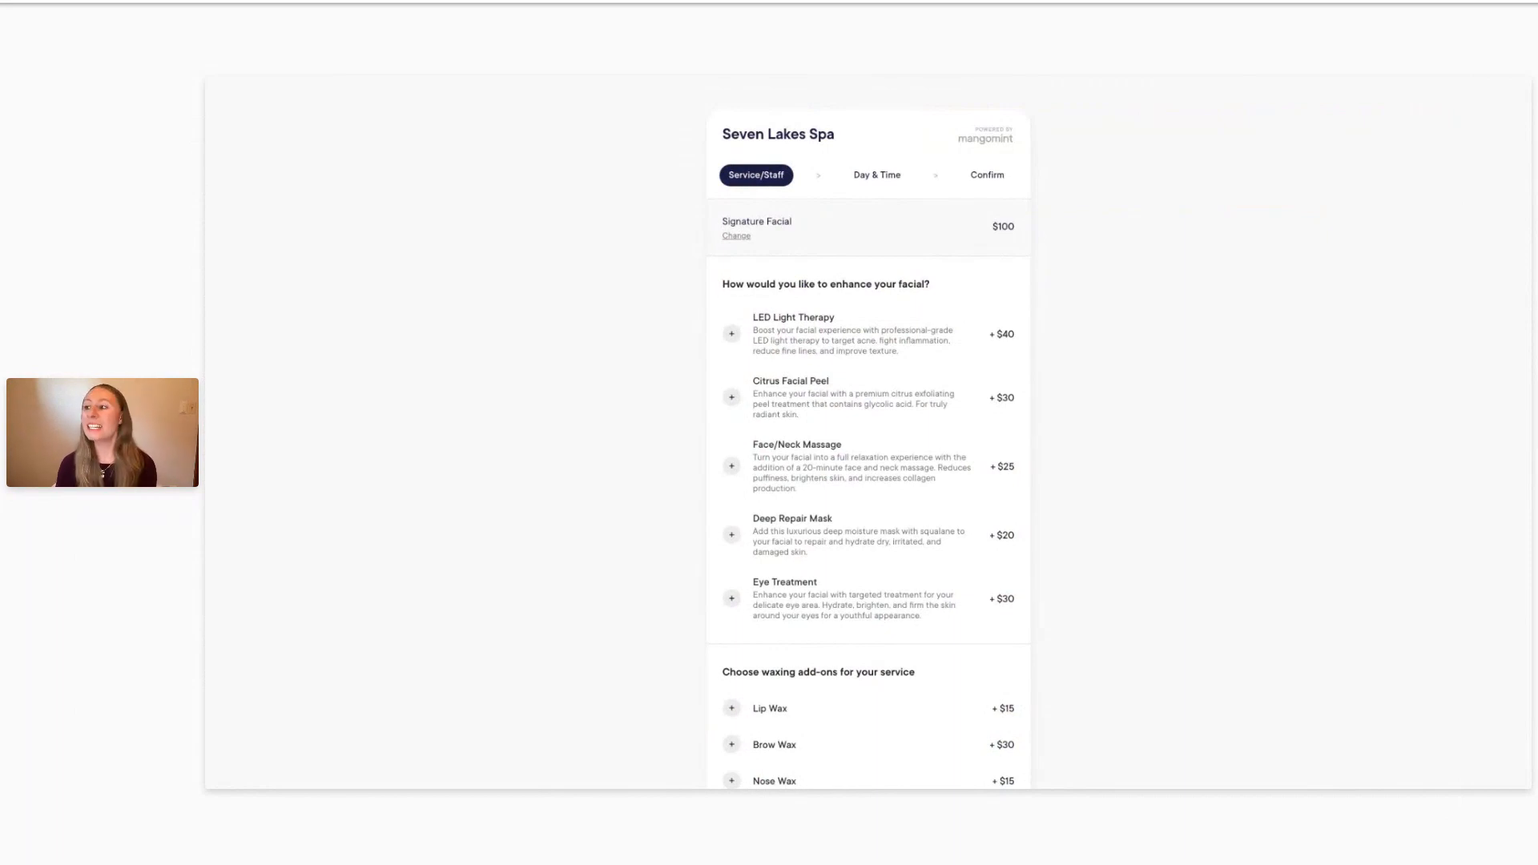
scroll(868, 433, "down", 1)
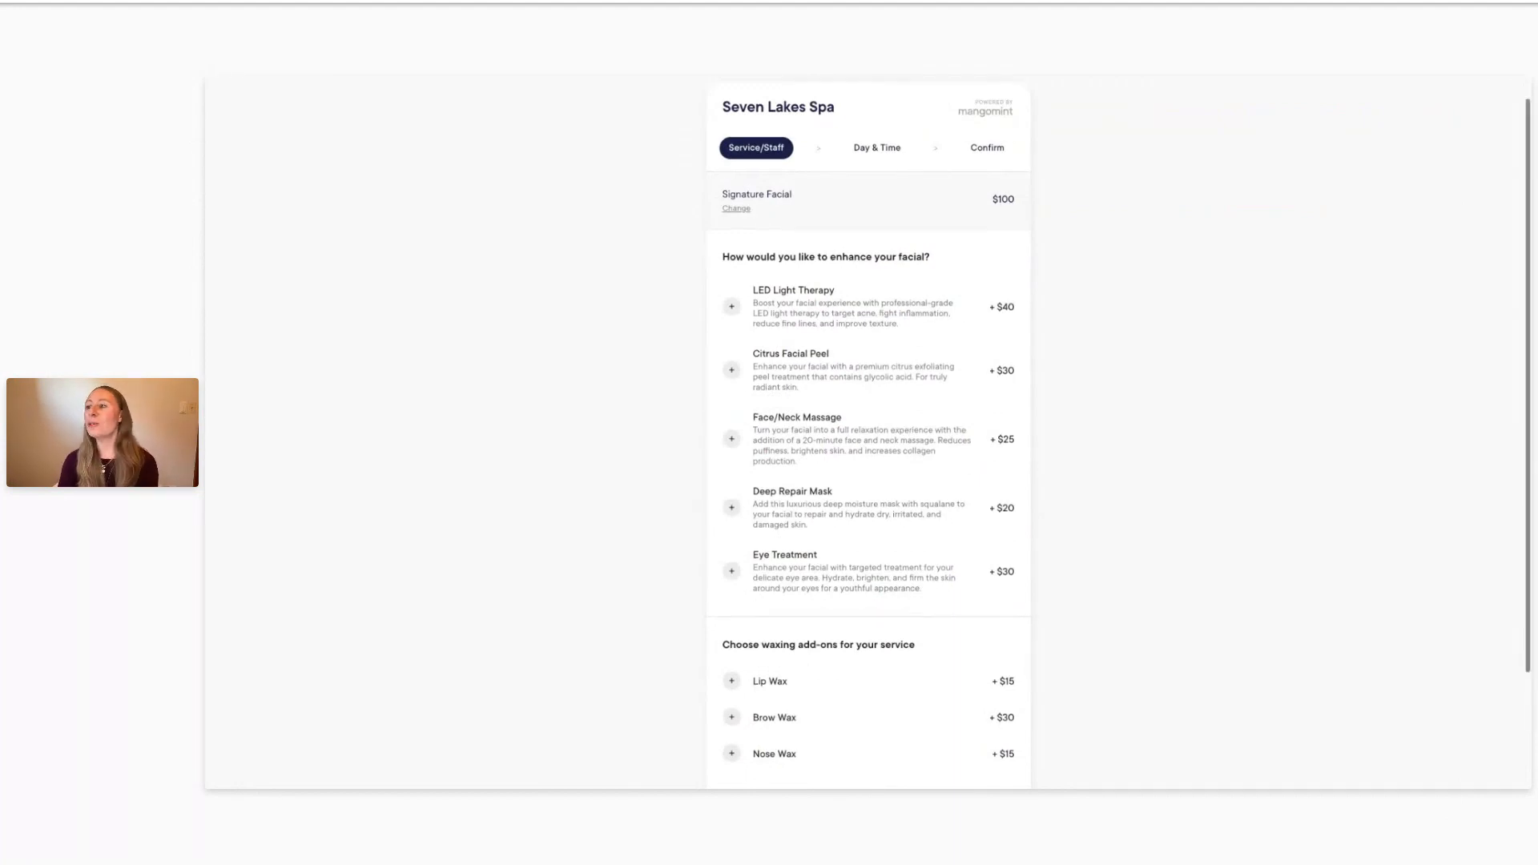
scroll(868, 432, "down", 1)
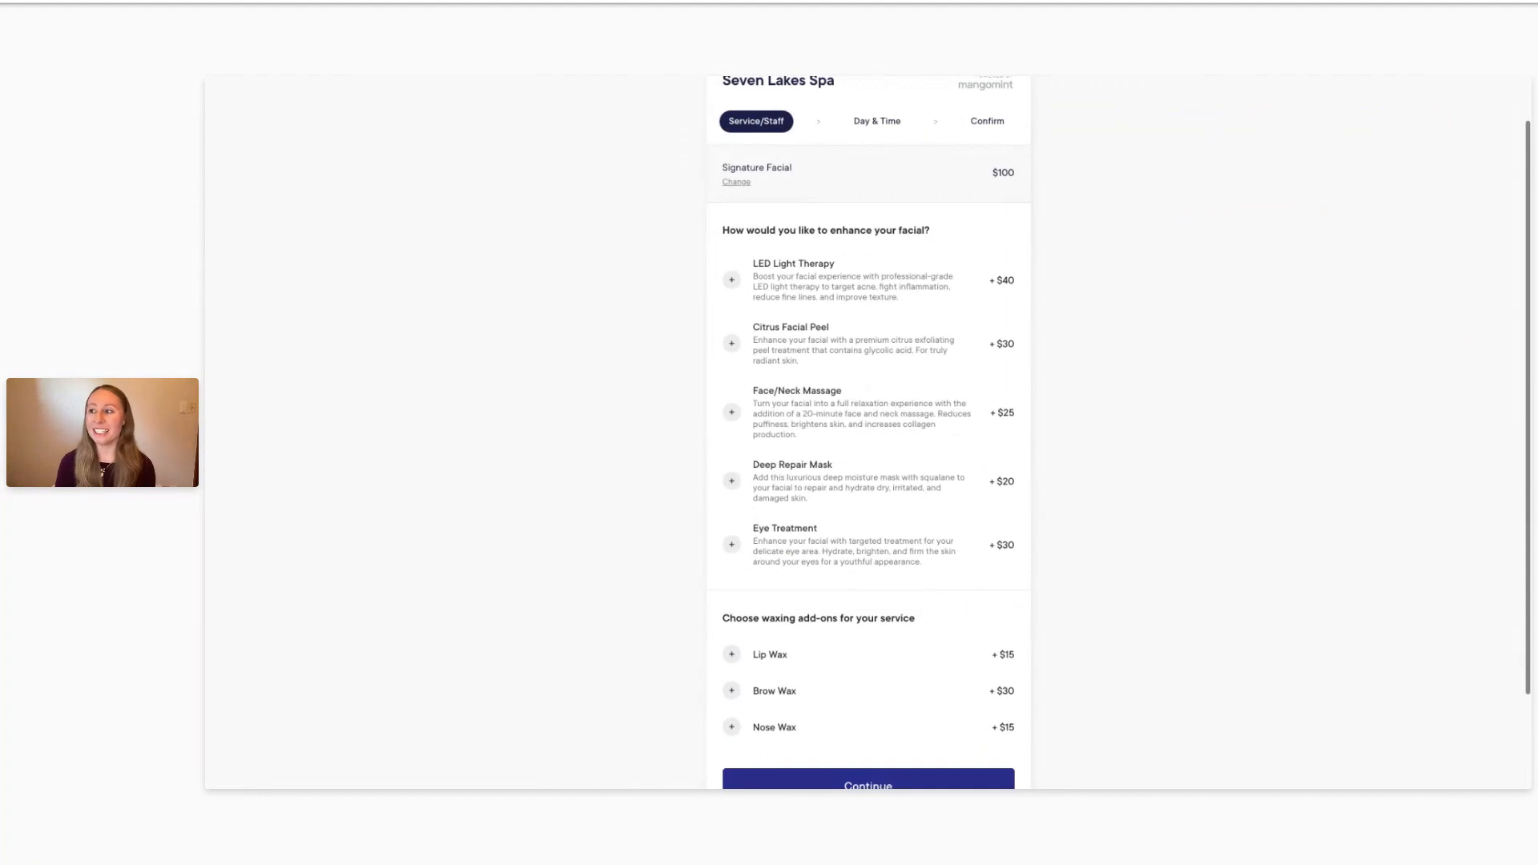
scroll(868, 433, "down", 1)
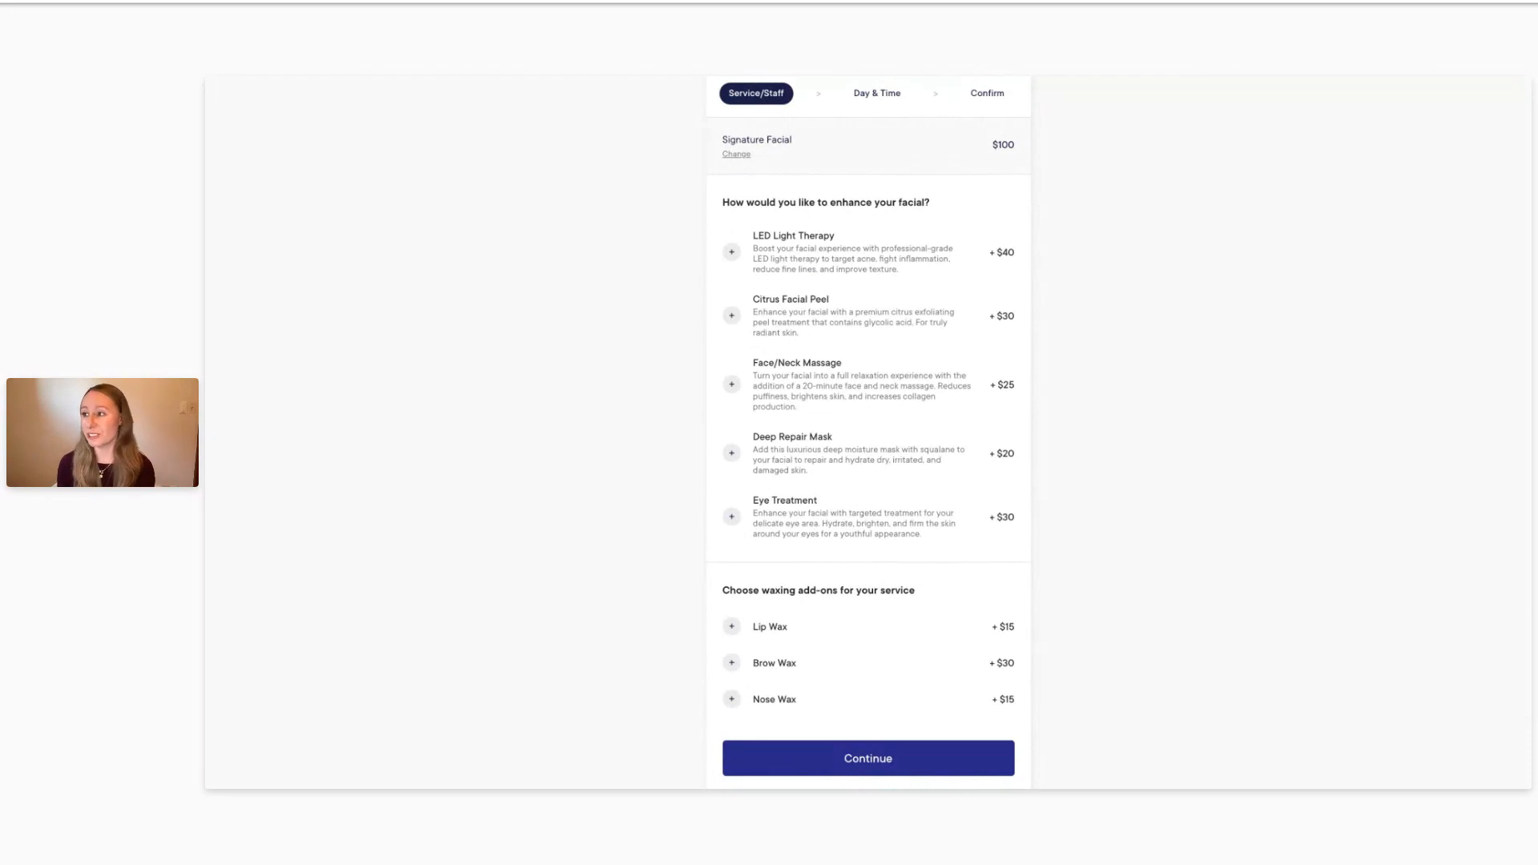
scroll(868, 433, "down", 1)
scroll(868, 433, "down", 1)
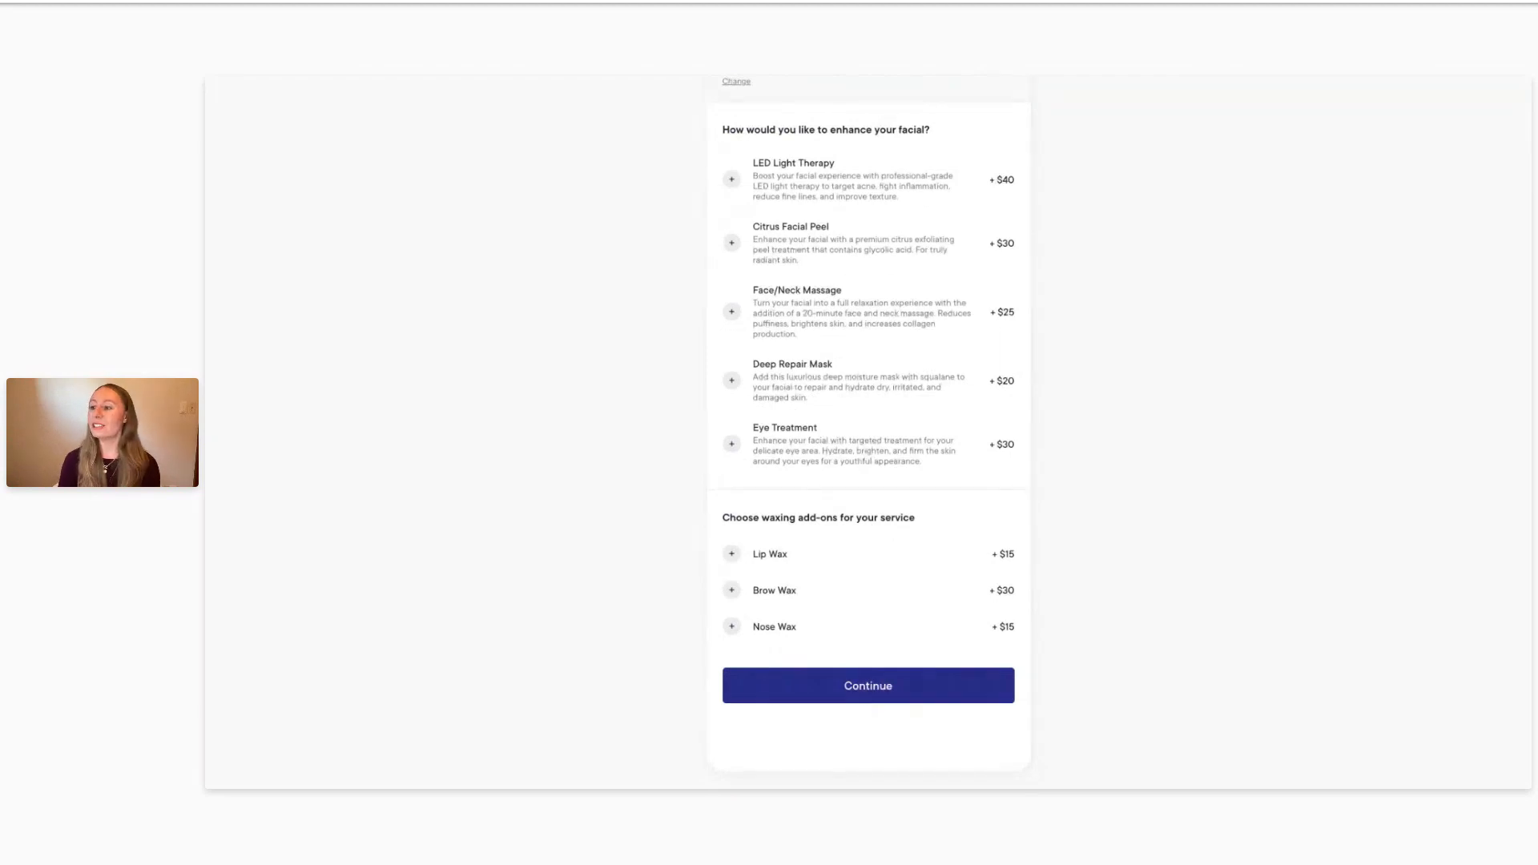
scroll(868, 433, "up", 1)
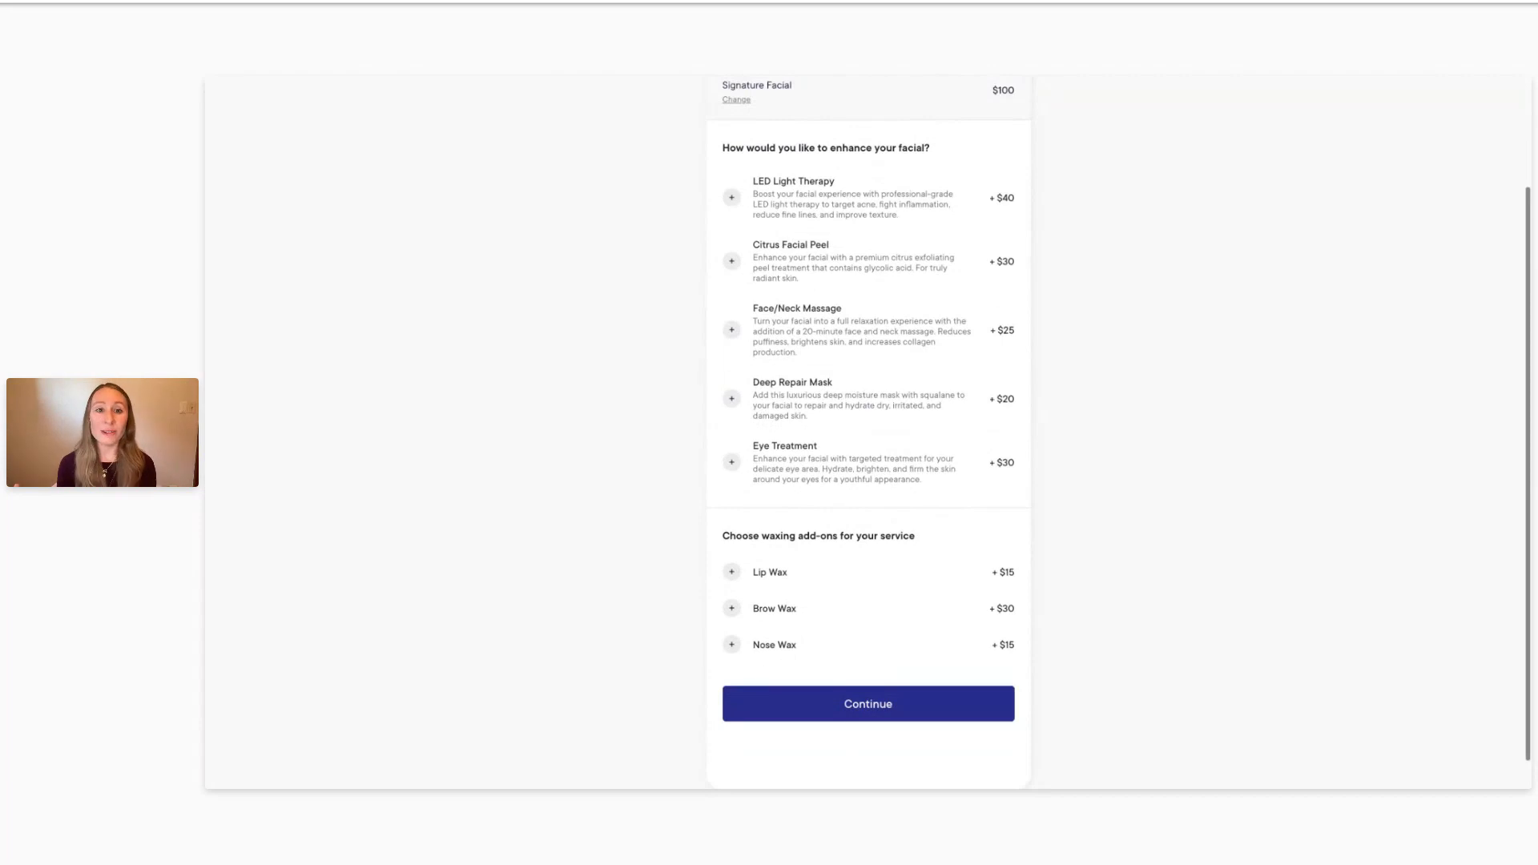
scroll(868, 433, "up", 2)
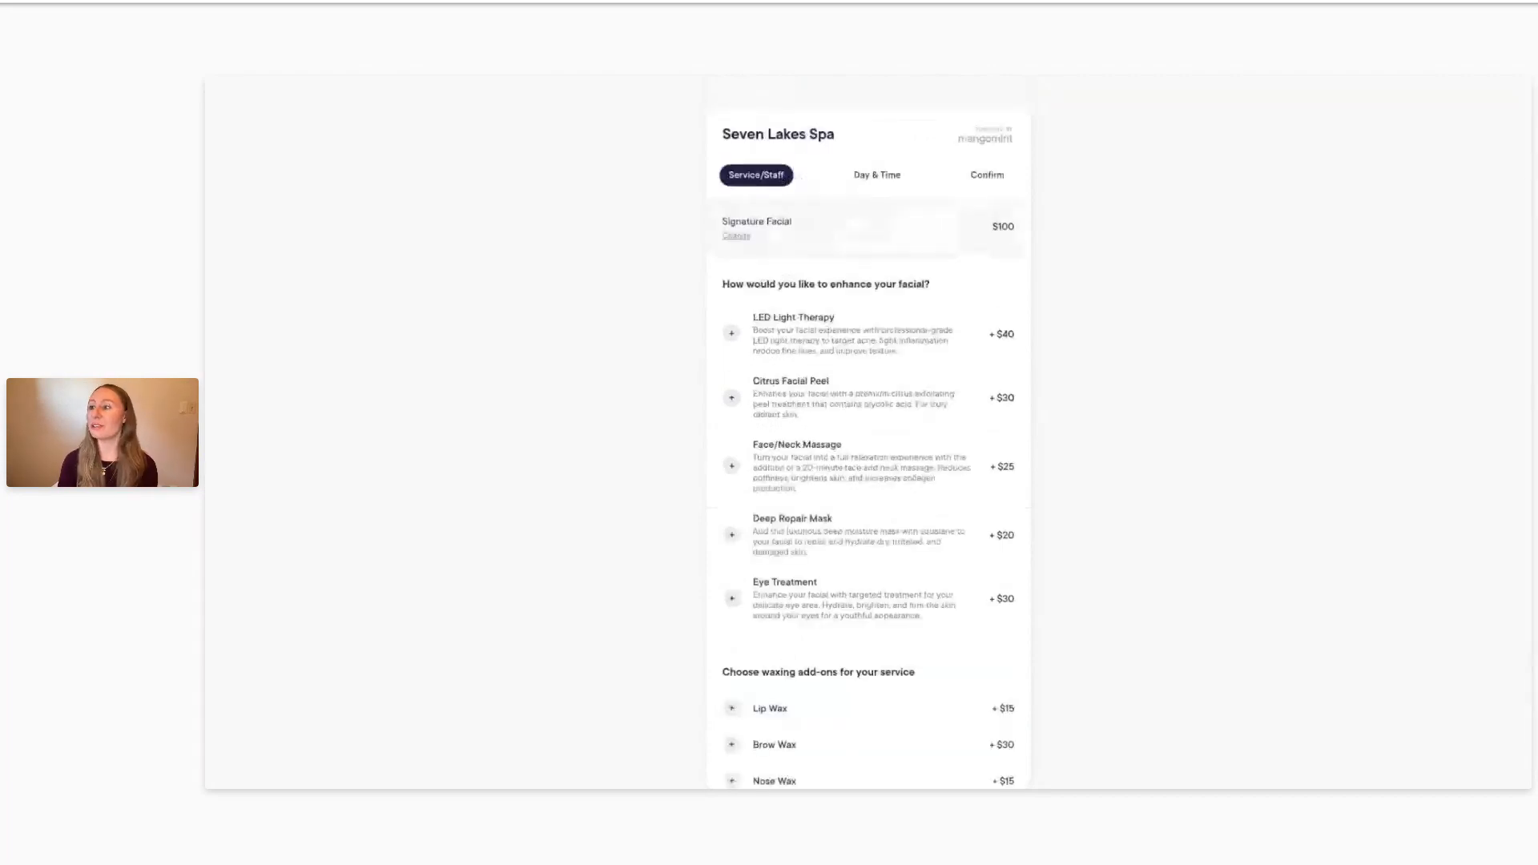
Step: Select LED Light Therapy, Eye Treatment and Lip Wax for the Signature Facial booking and continue to the staff choice
left_click(731, 335)
scroll(841, 385, "down", 1)
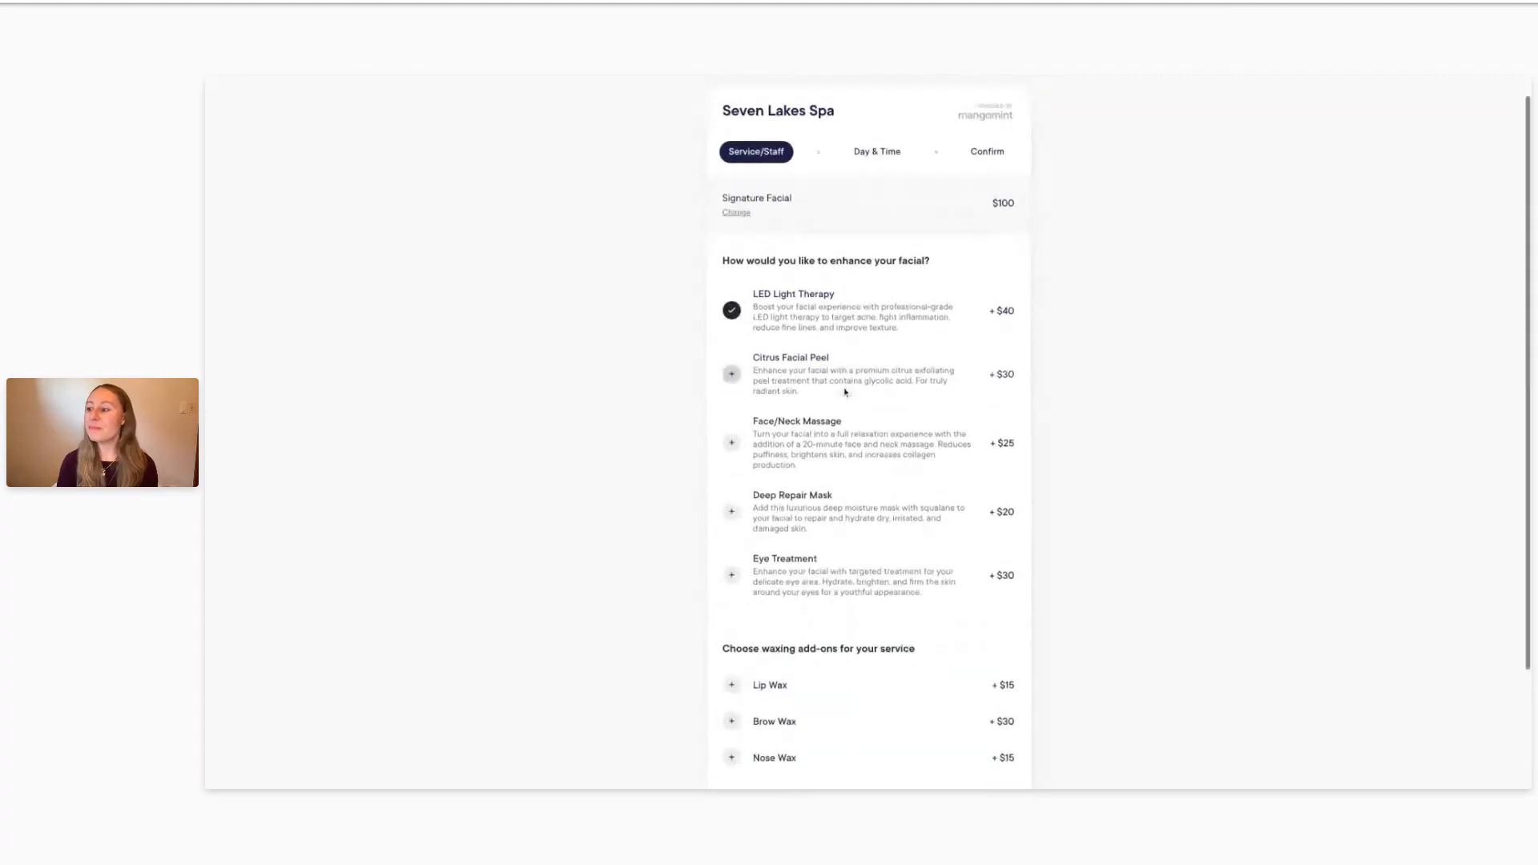
left_click(732, 572)
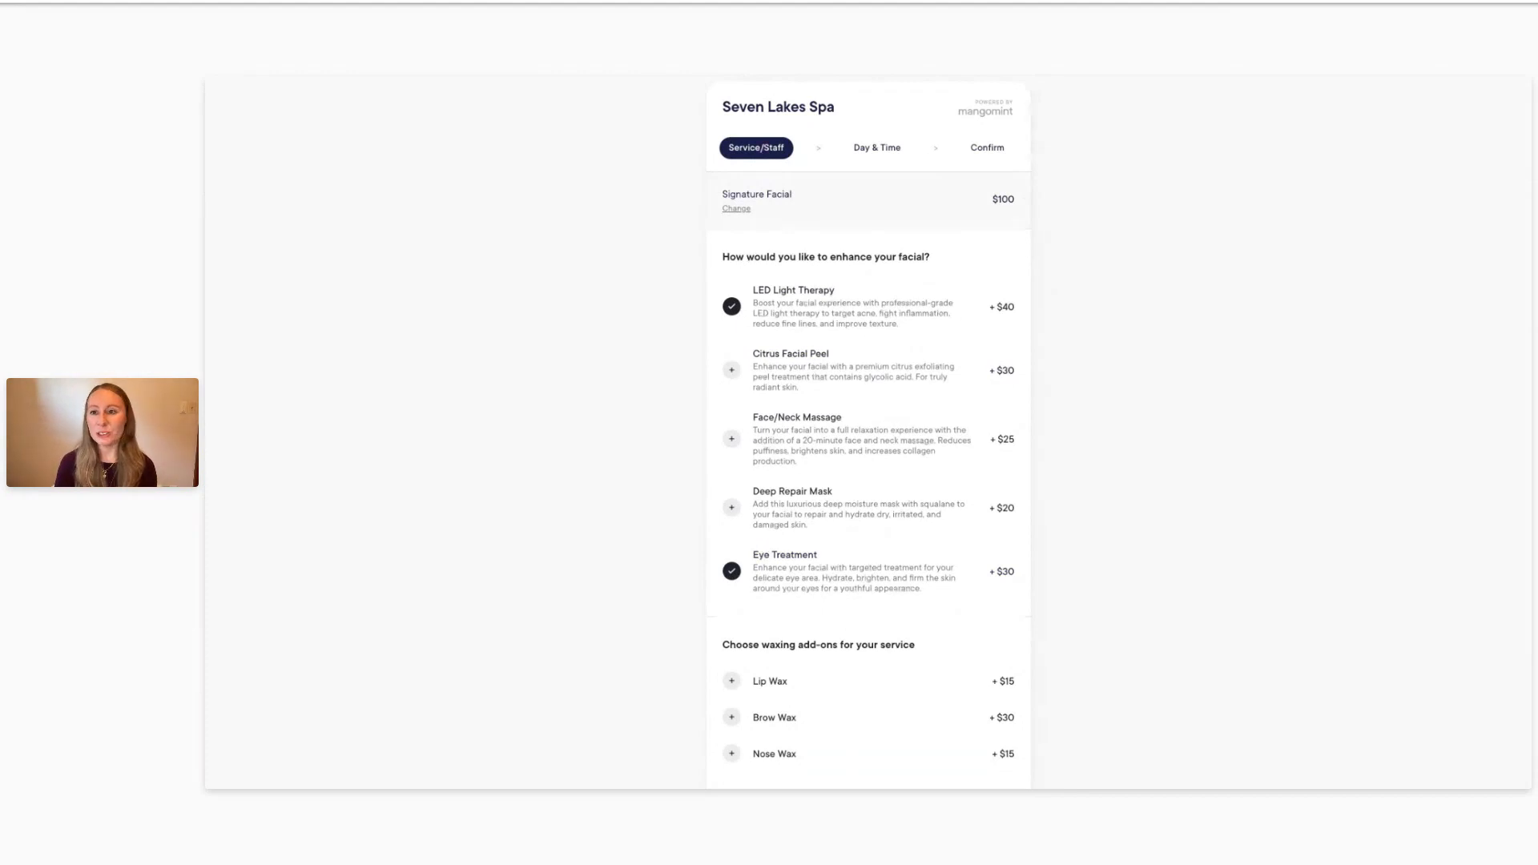
scroll(868, 433, "down", 3)
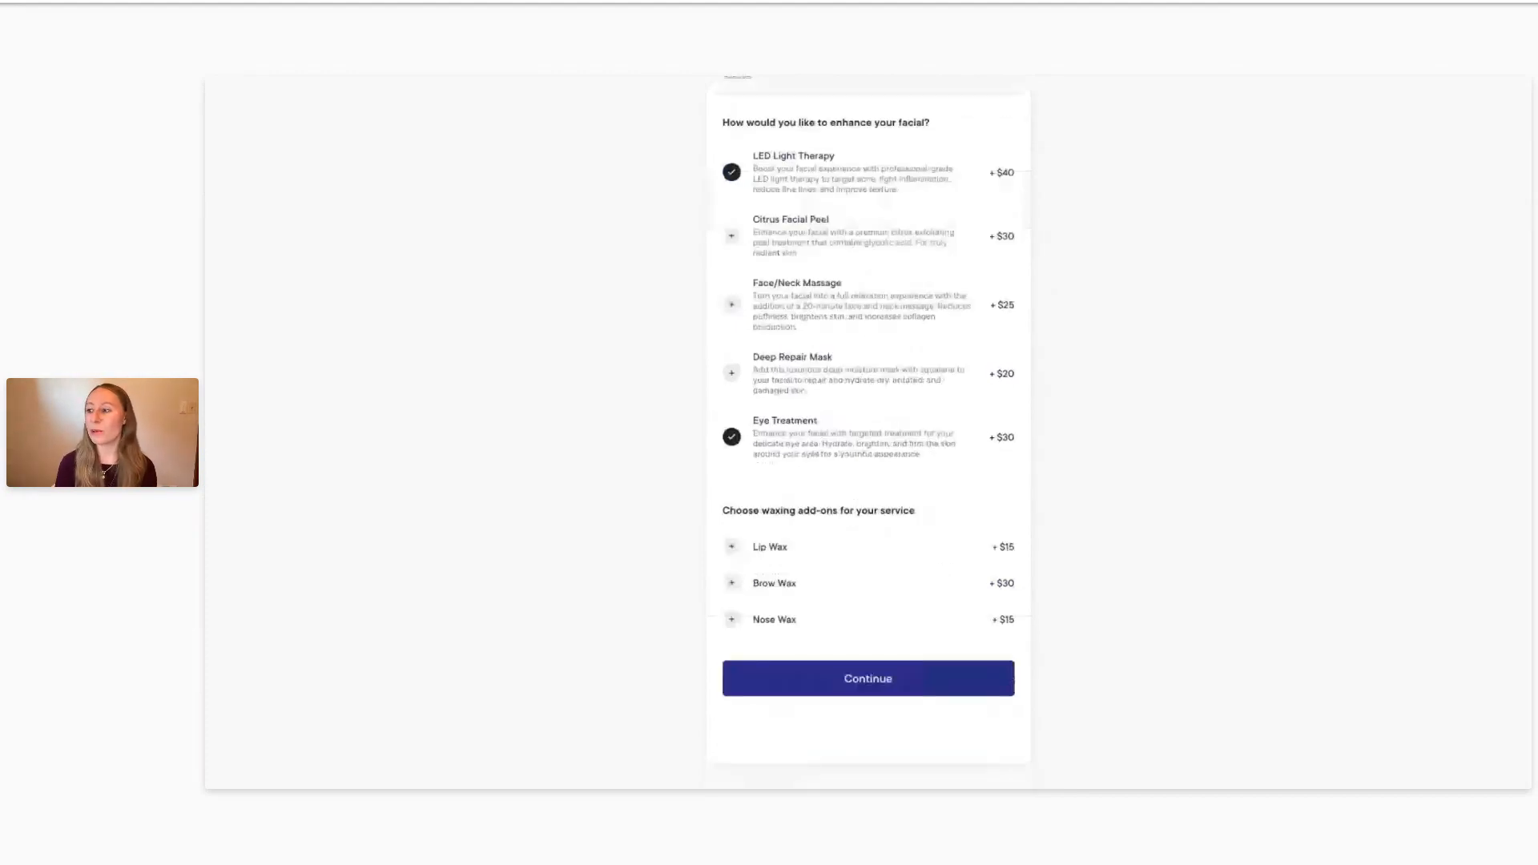
left_click(731, 547)
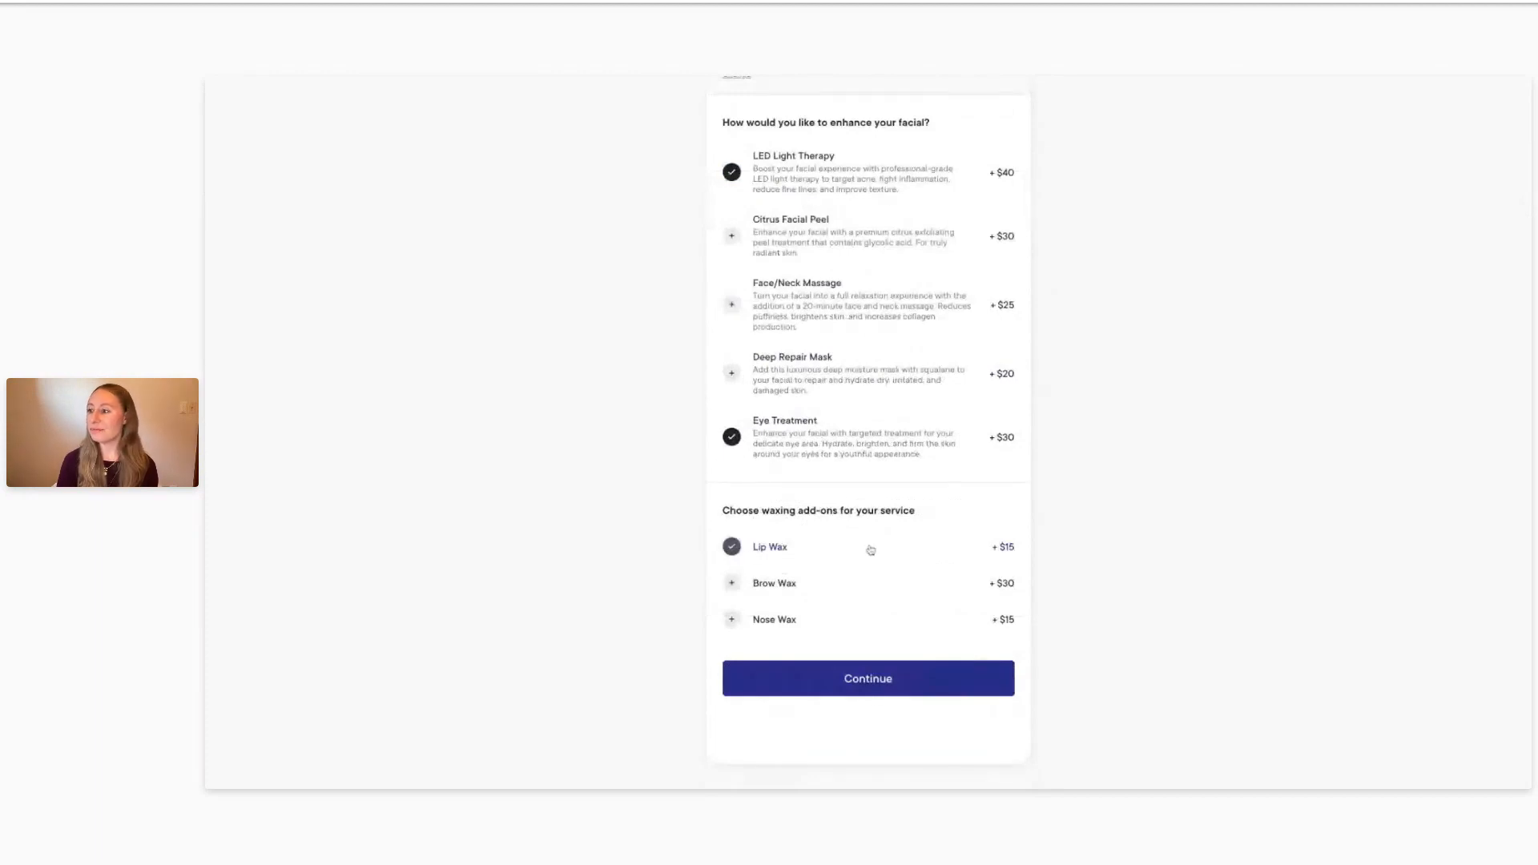
scroll(869, 550, "up", 1)
scroll(869, 550, "down", 1)
left_click(866, 700)
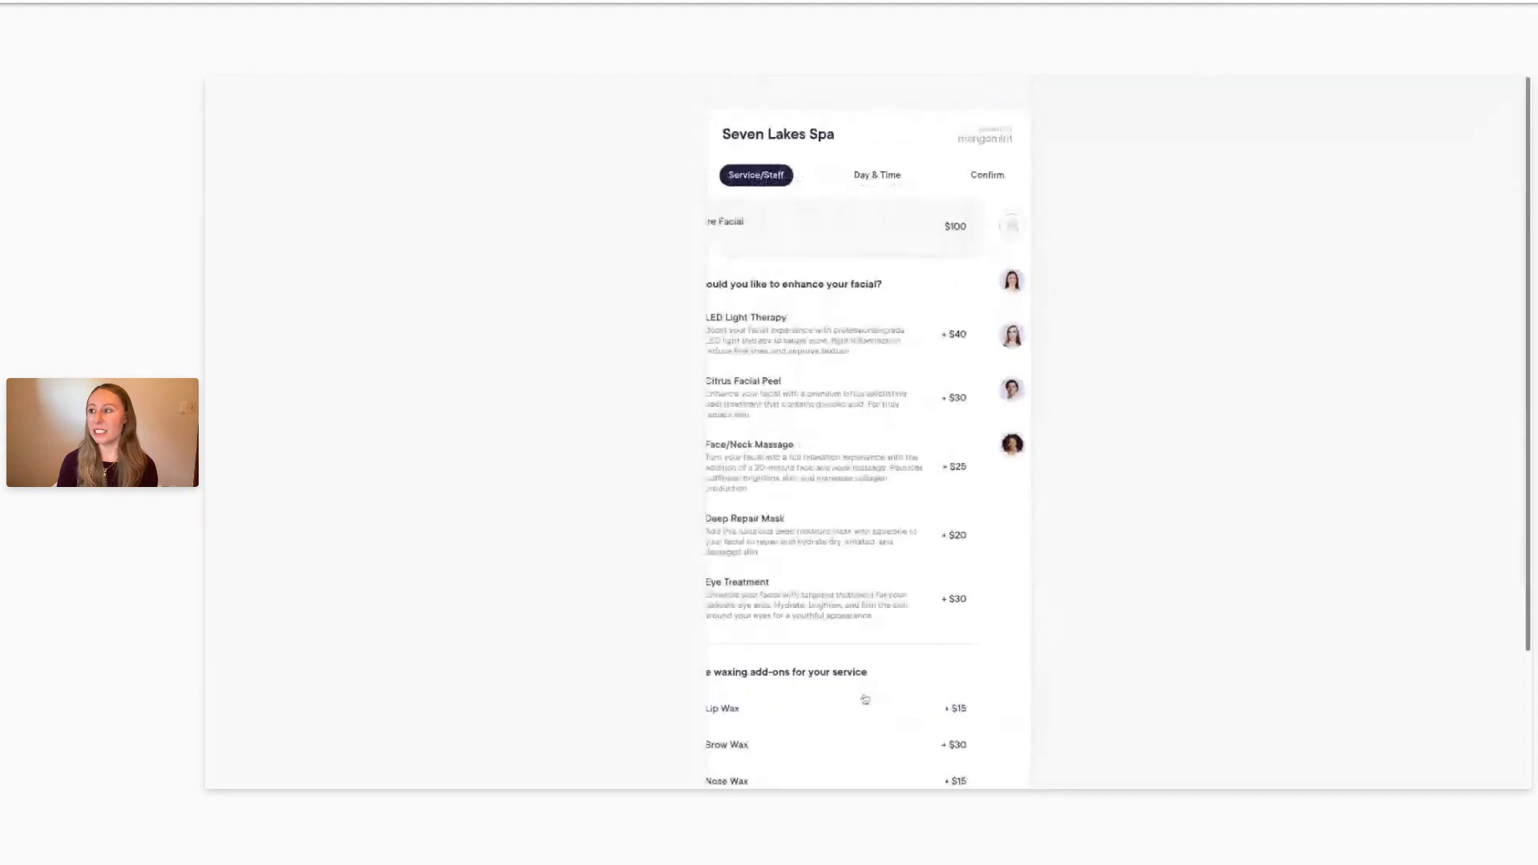
Step: Choose the first staff option and book the 12:00 pm afternoon slot on Friday, November 17, 2023
left_click(801, 234)
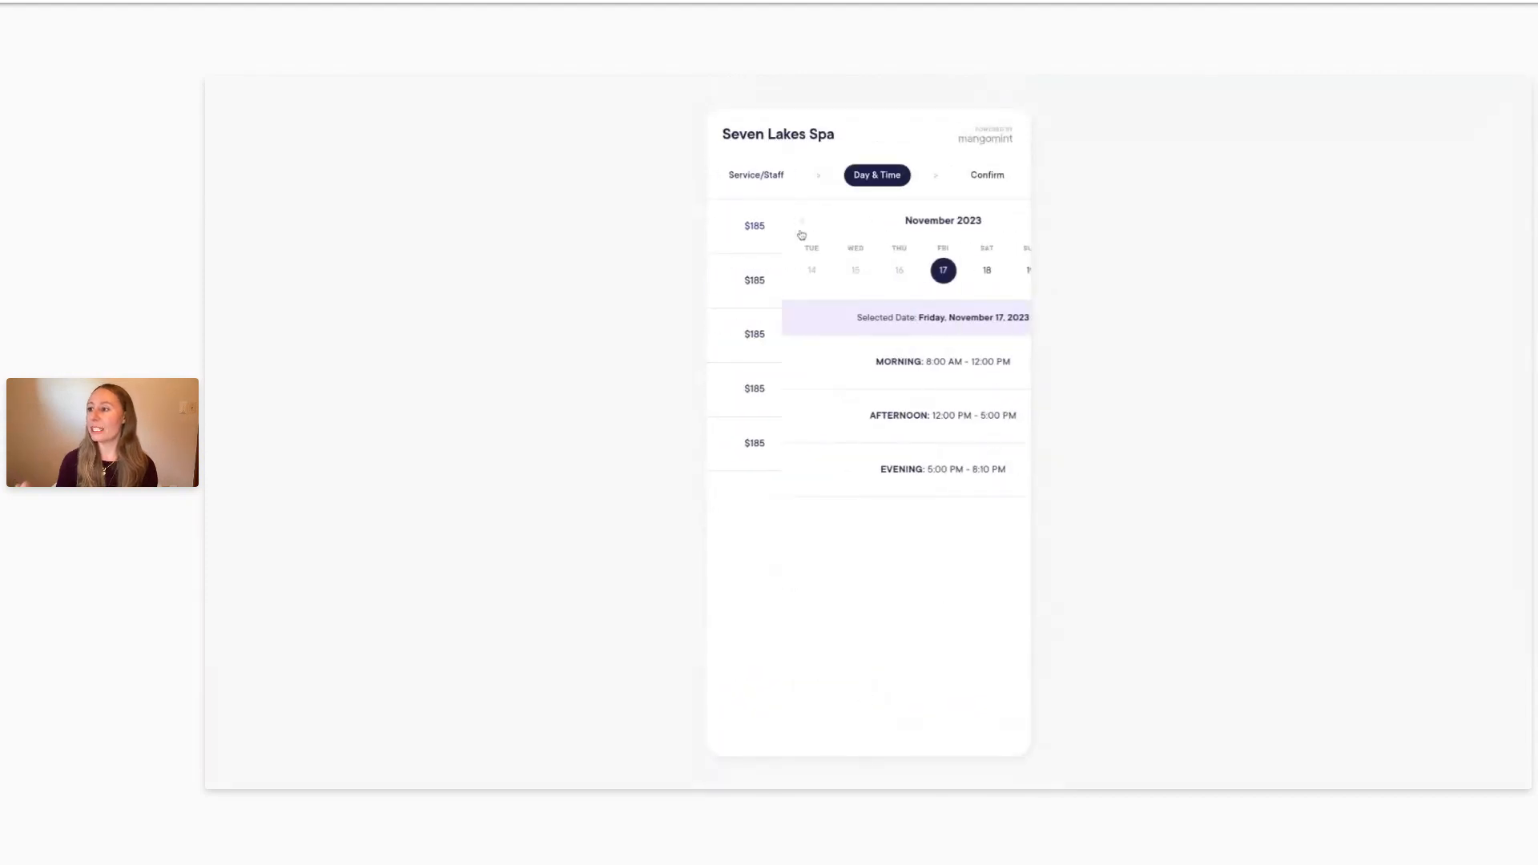
left_click(872, 416)
scroll(872, 421, "down", 2)
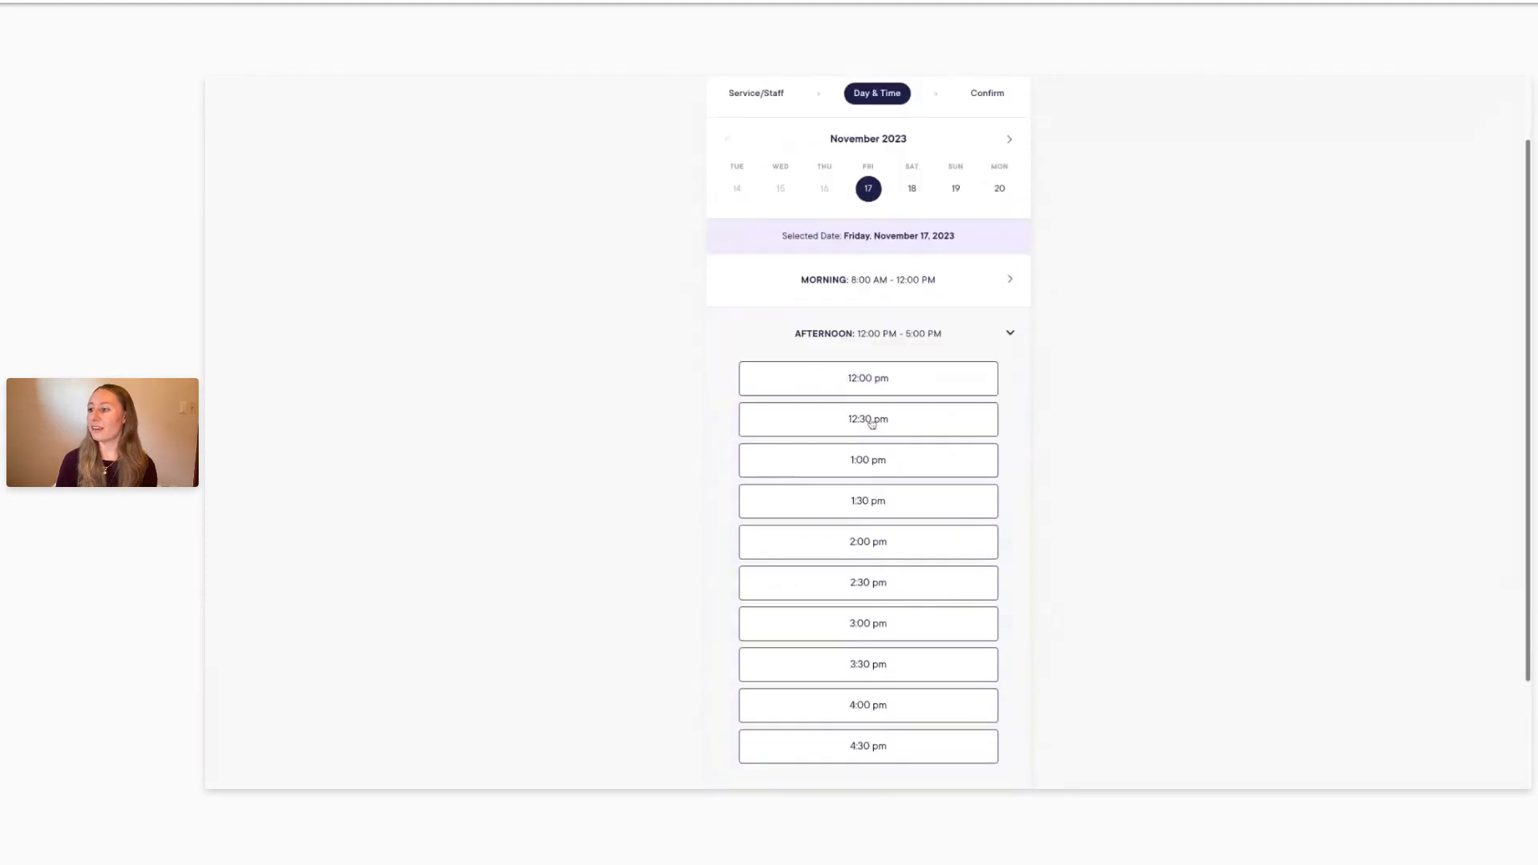
left_click(868, 362)
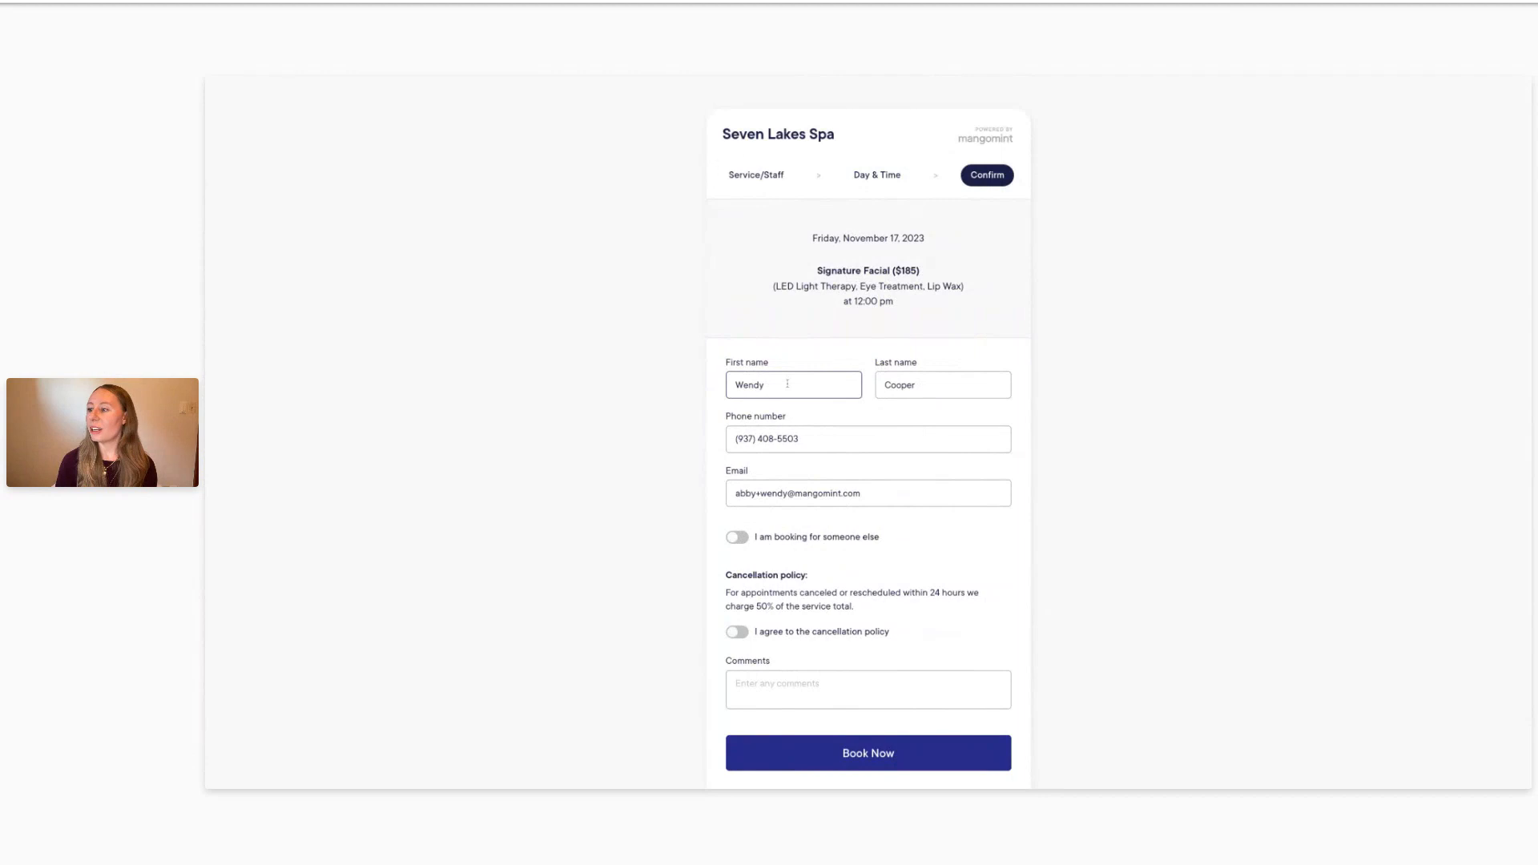
Step: Review the appointment summary, agree to the cancellation policy, and finalize the booking with the demo credit card
scroll(787, 384, "down", 1)
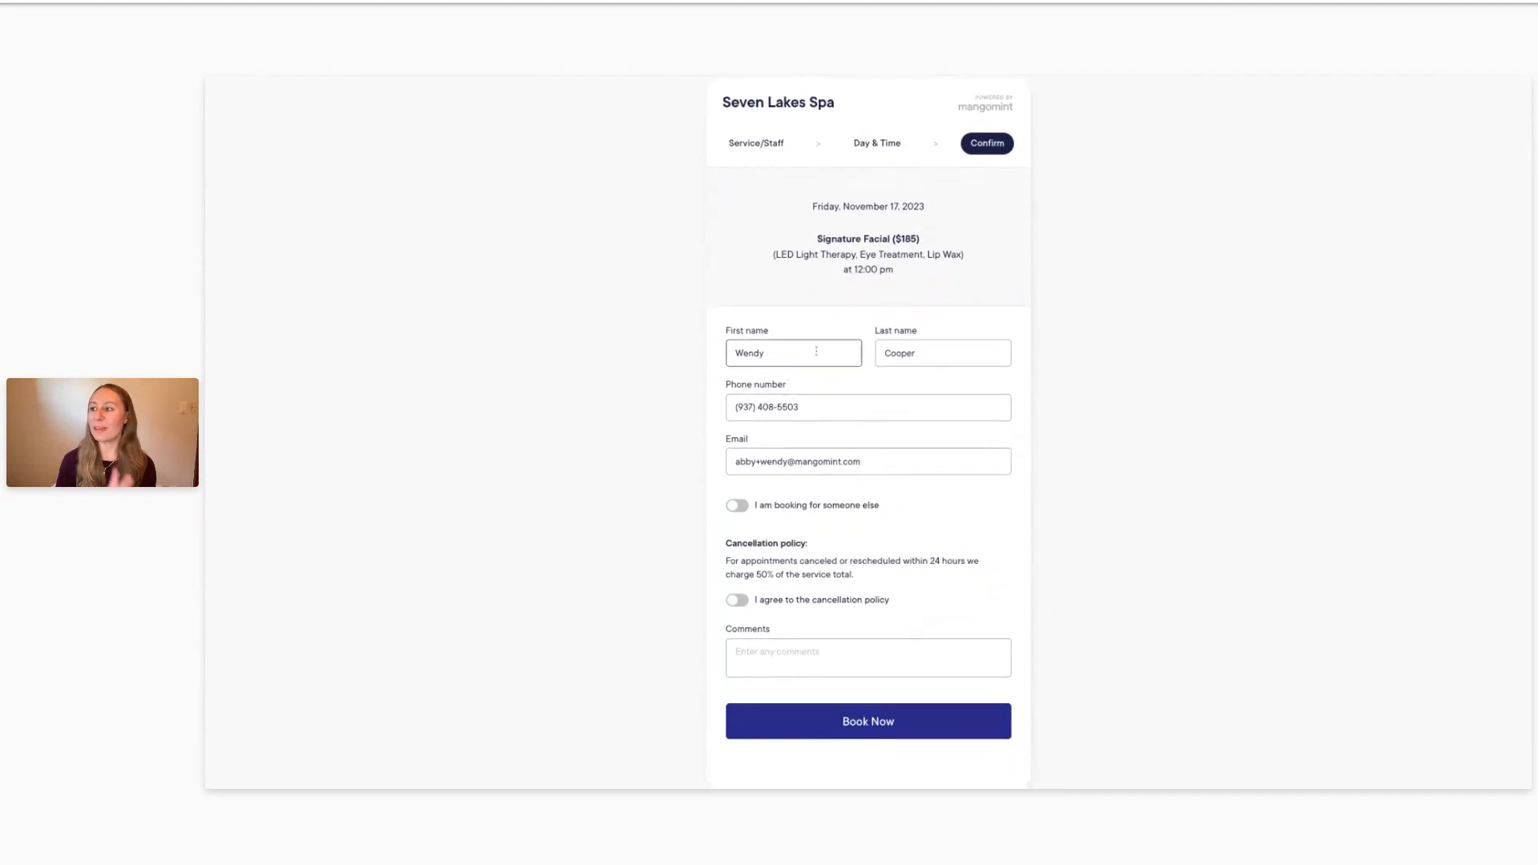
scroll(818, 348, "up", 1)
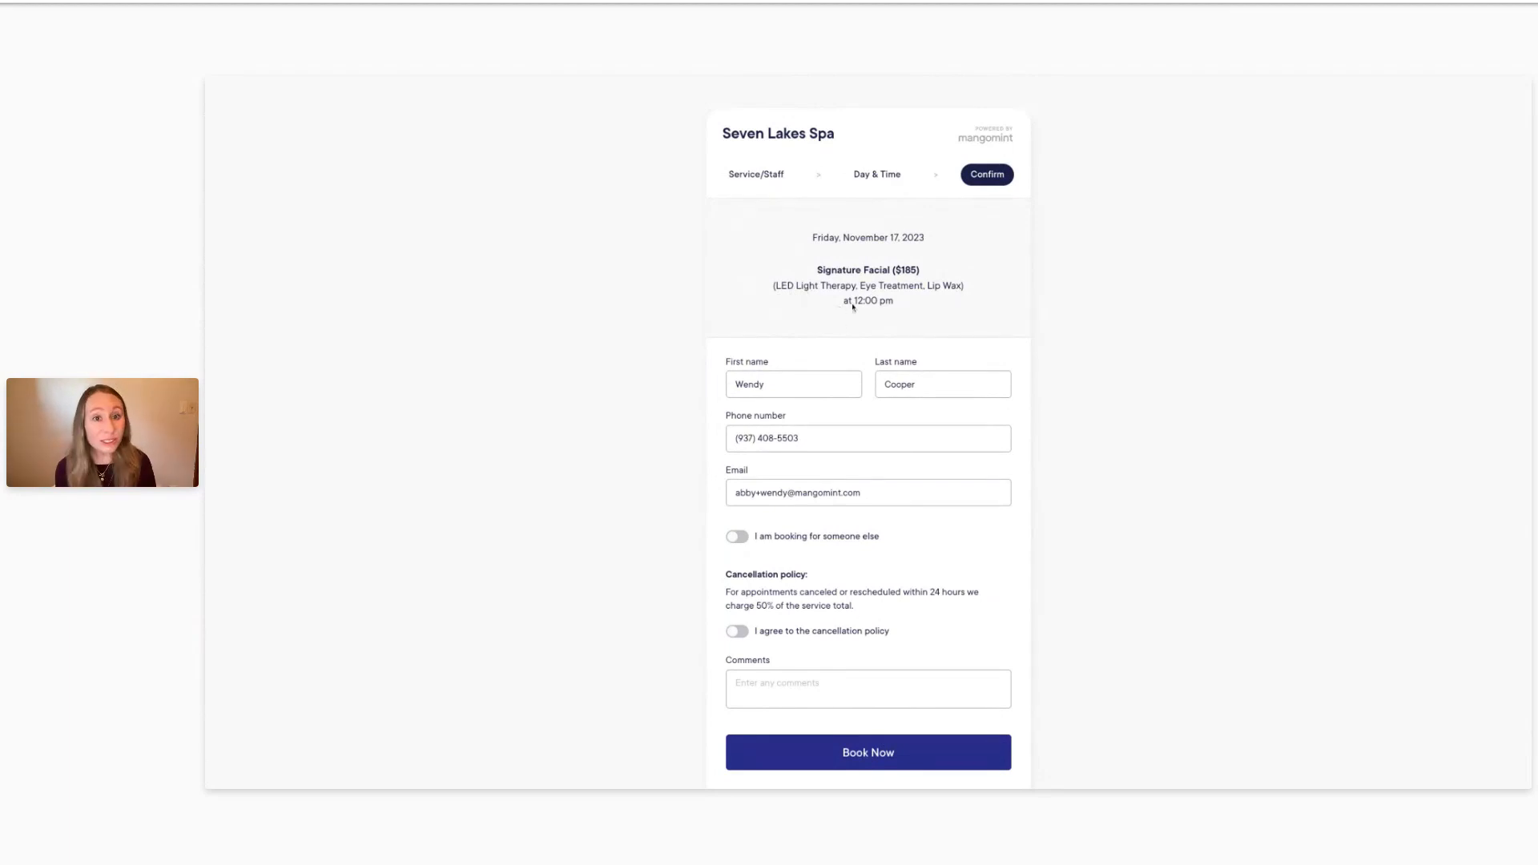
scroll(922, 305, "down", 1)
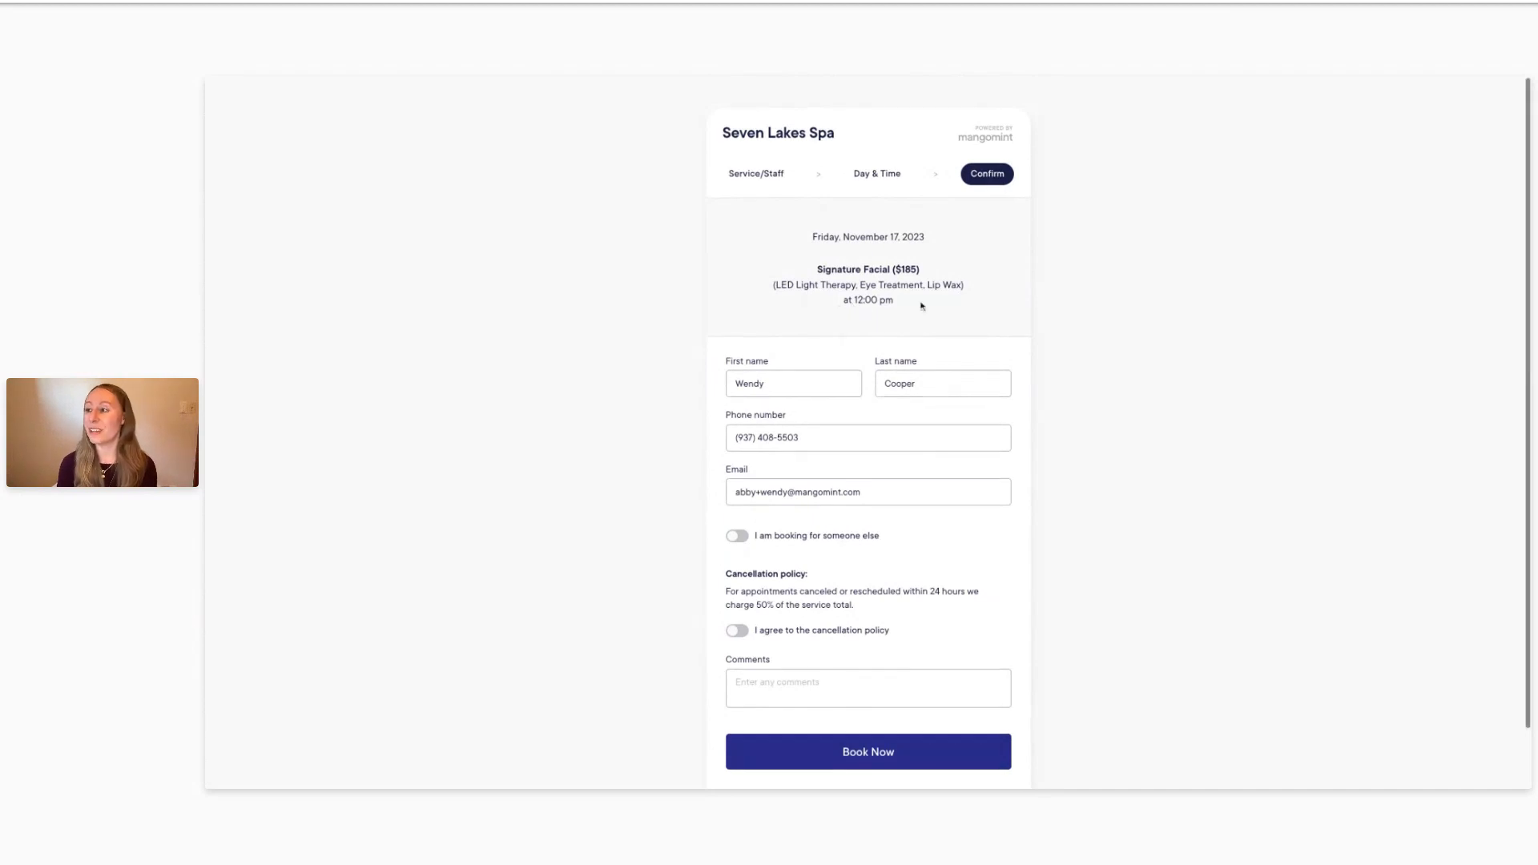
scroll(921, 305, "down", 1)
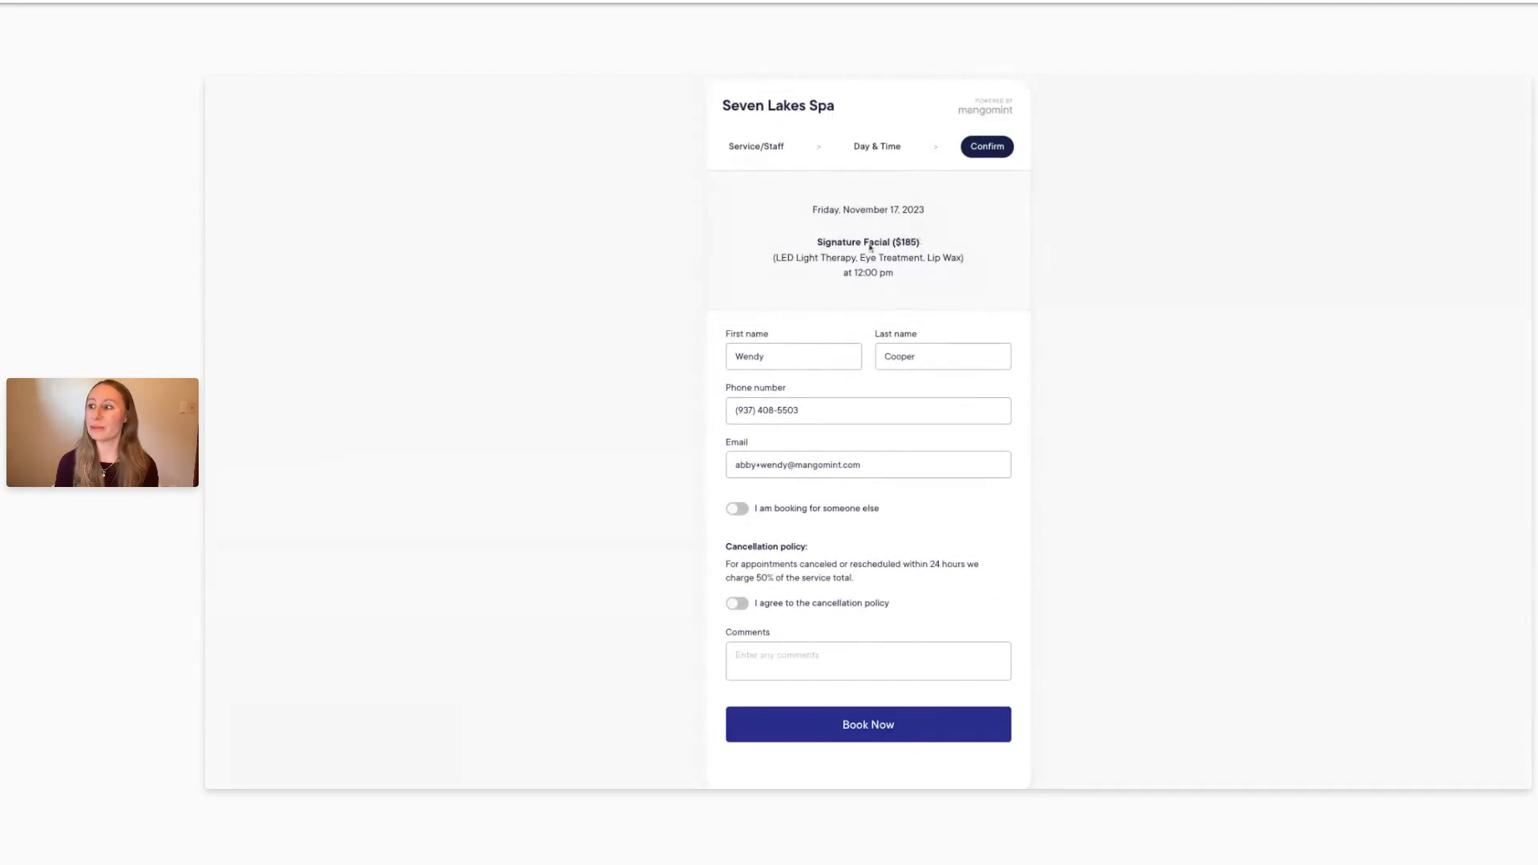
scroll(882, 272, "down", 1)
left_click(735, 590)
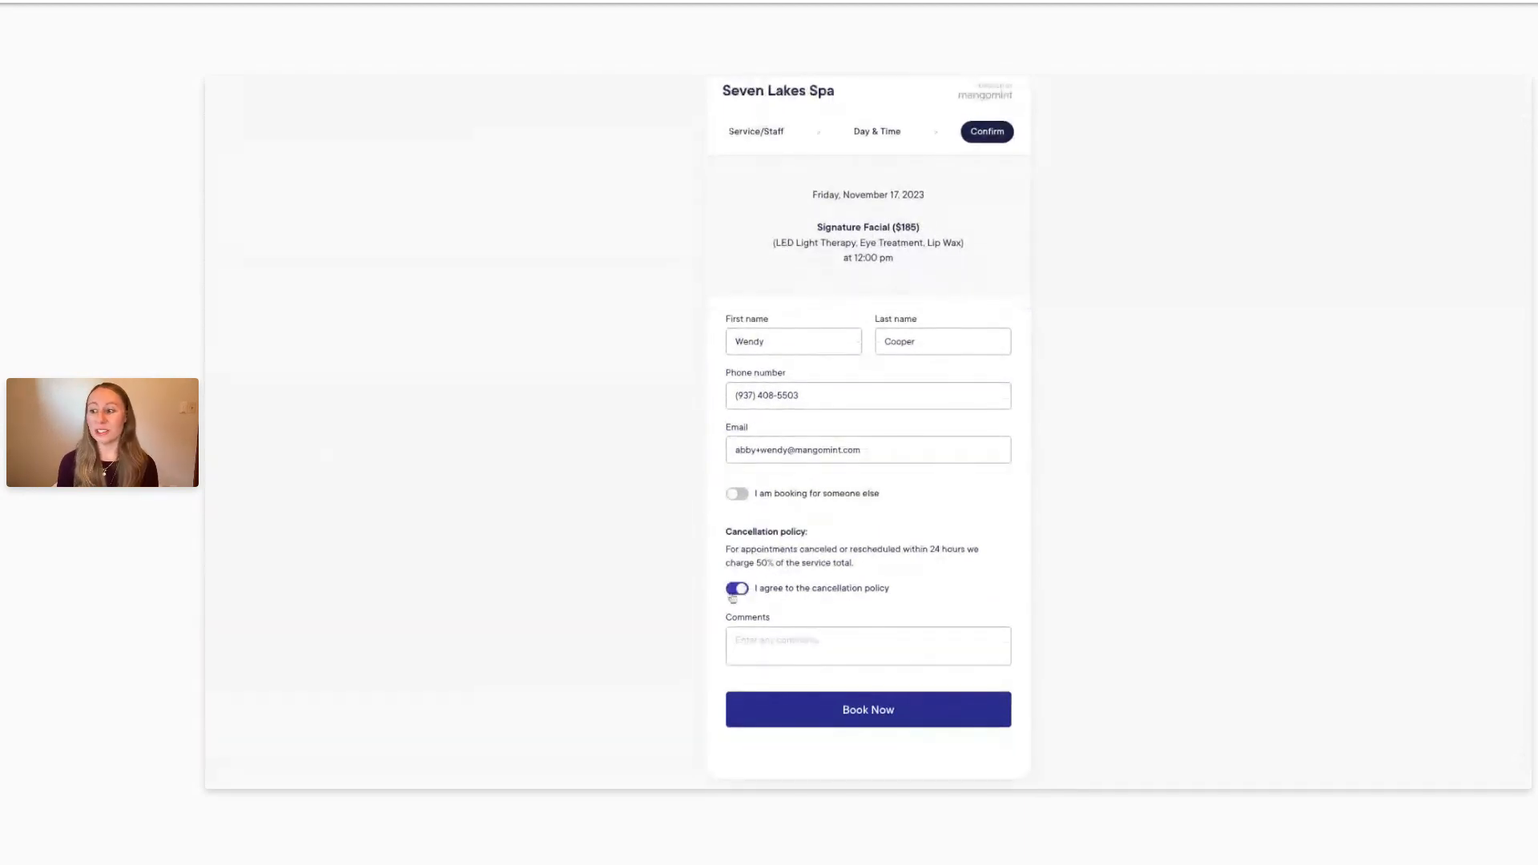
left_click(867, 708)
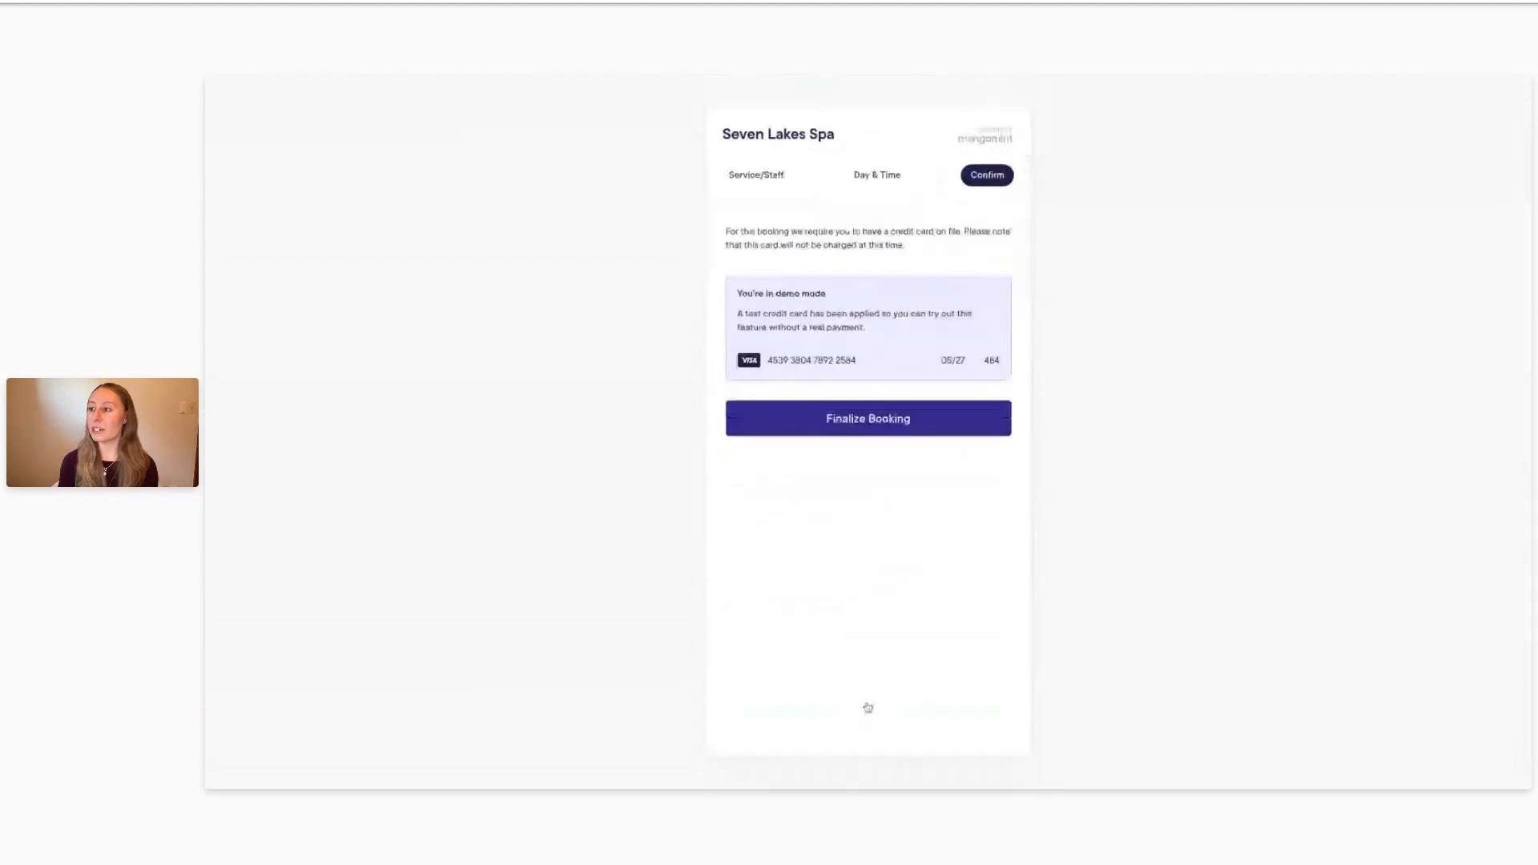
left_click(862, 418)
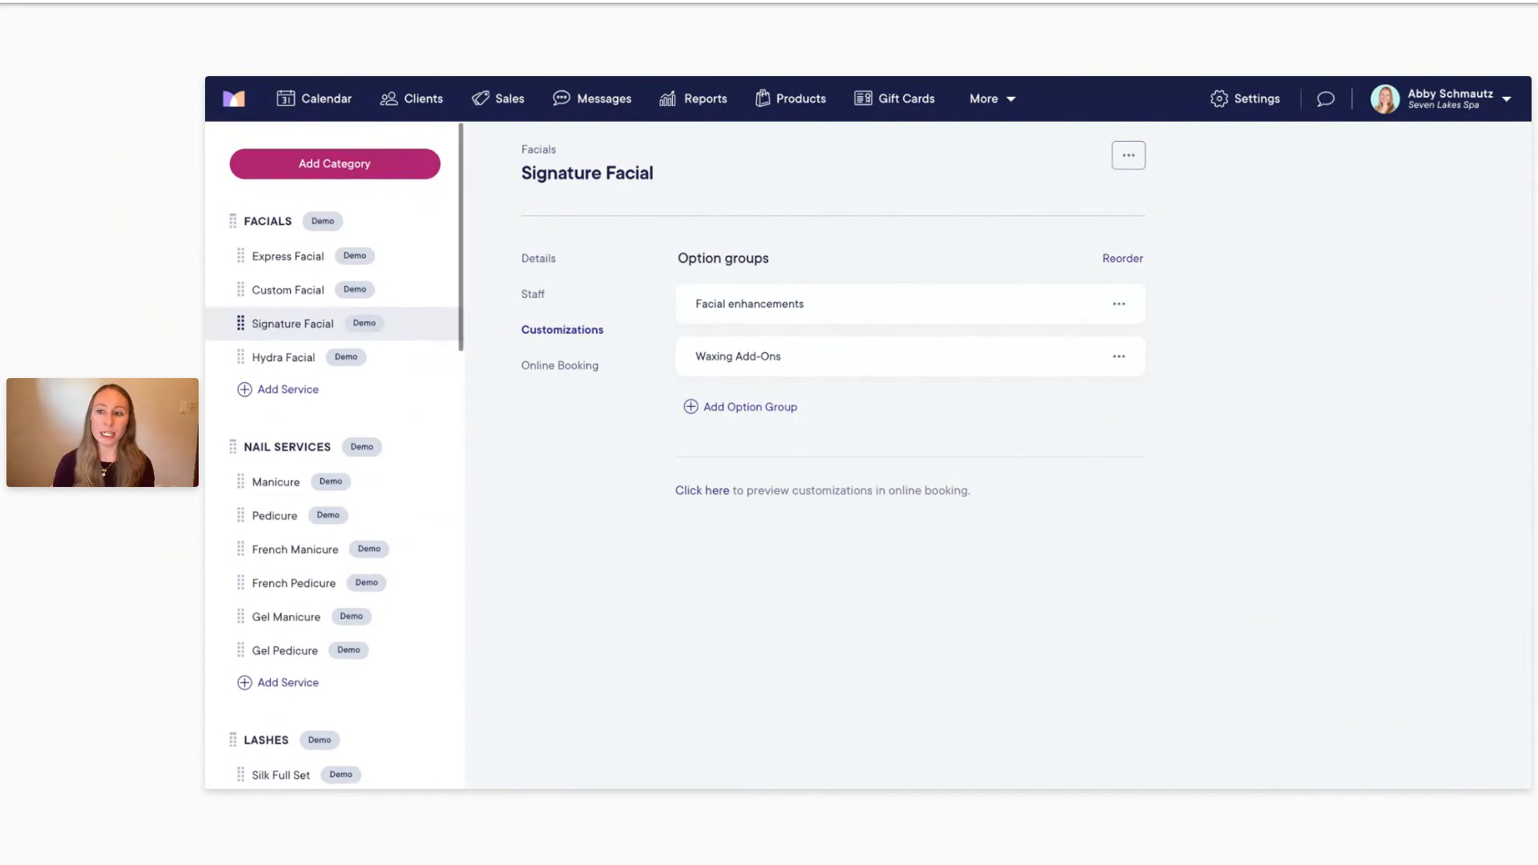
Step: Open the Swedish Massage's customizations and examine the client prompt of its "Massage focus areas" option group
scroll(334, 454, "down", 1)
scroll(334, 454, "down", 3)
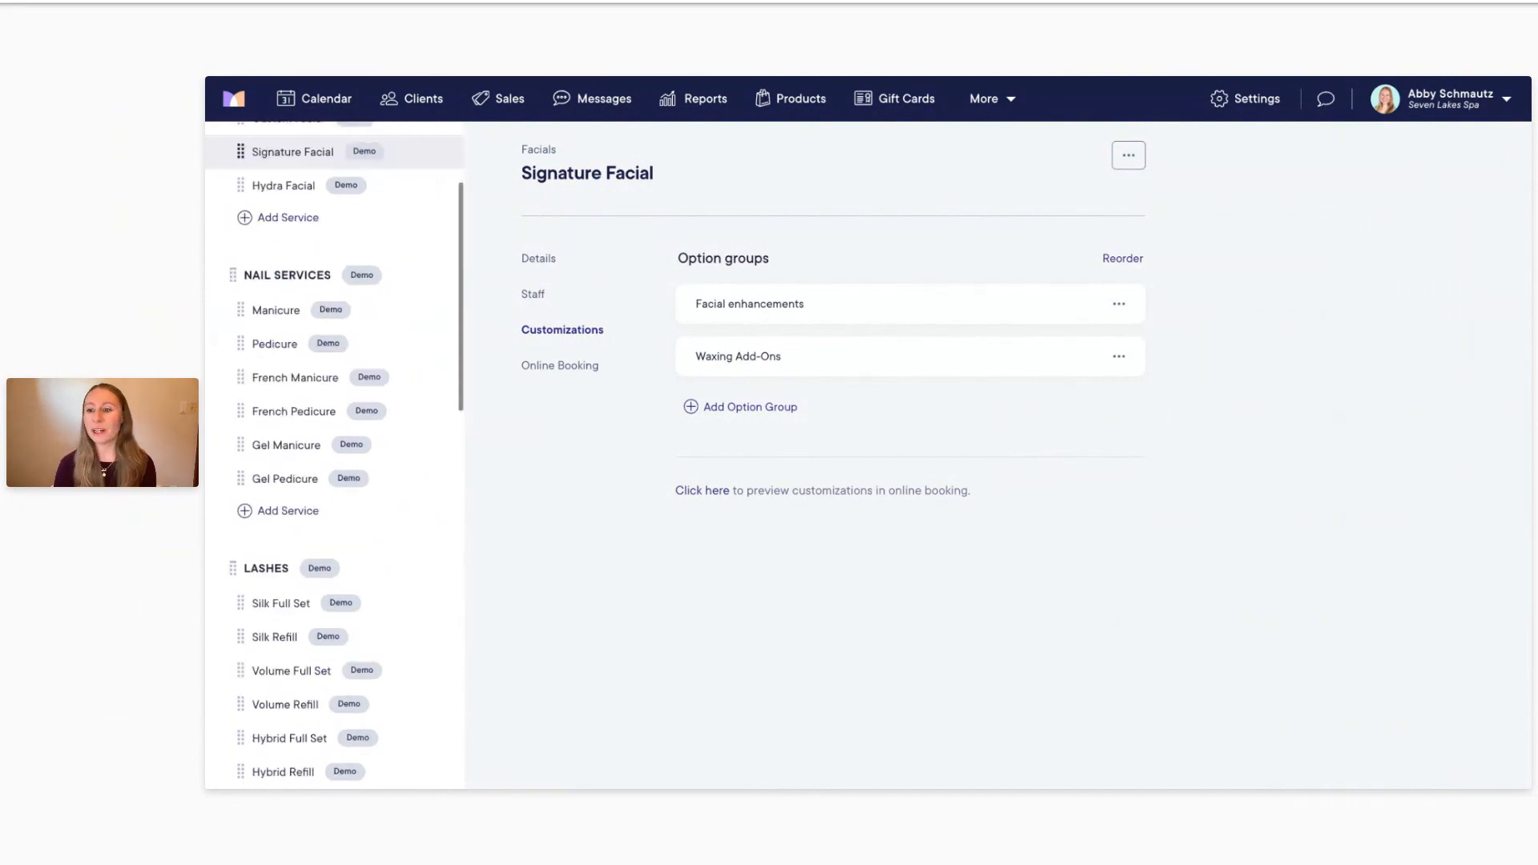
scroll(334, 454, "down", 18)
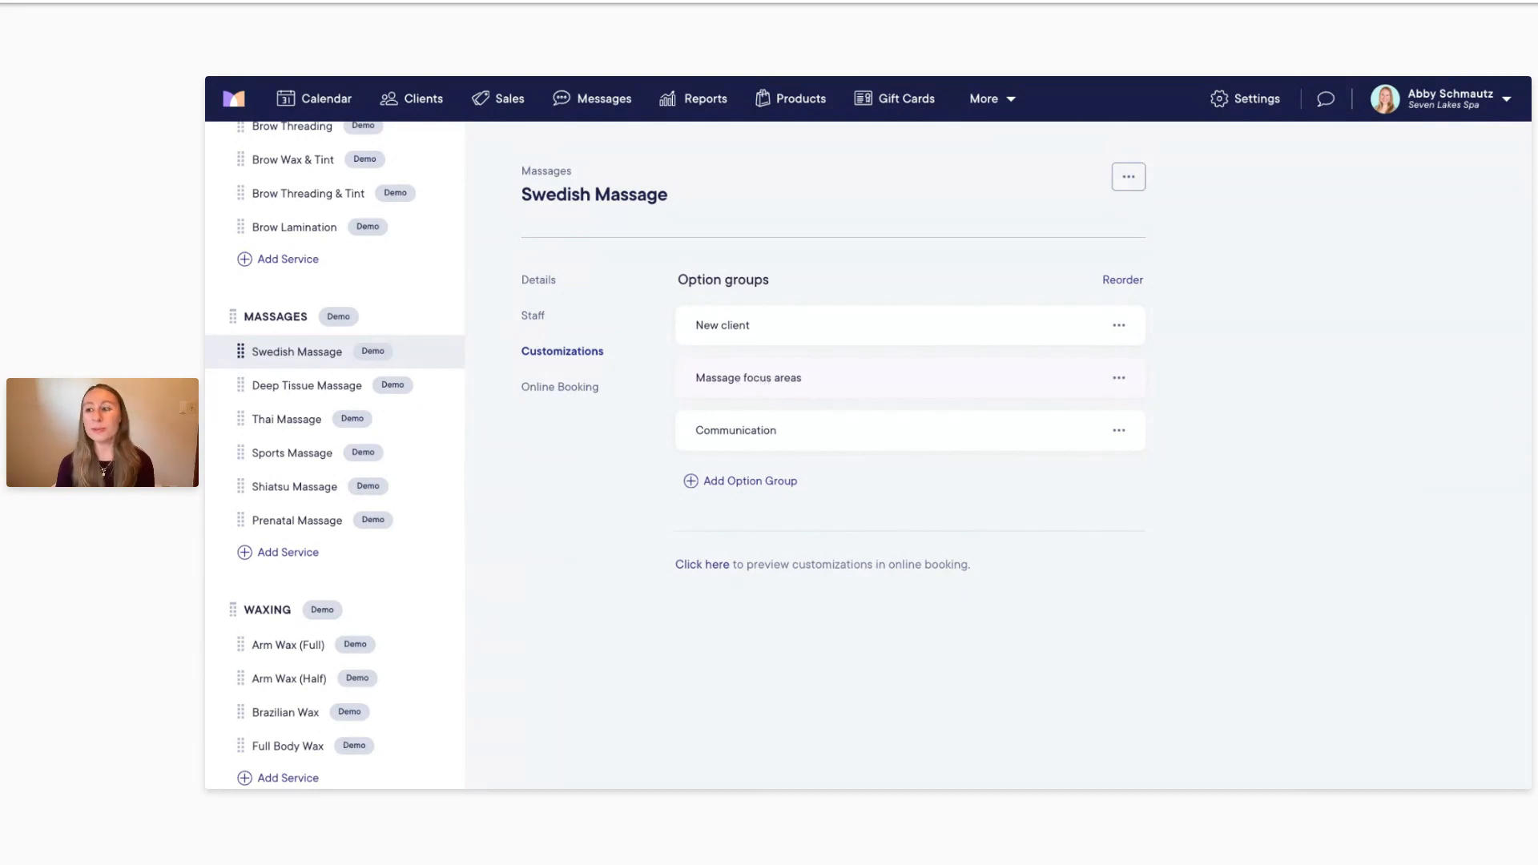
left_click(750, 380)
left_click(941, 296)
scroll(940, 295, "down", 1)
left_click(967, 339)
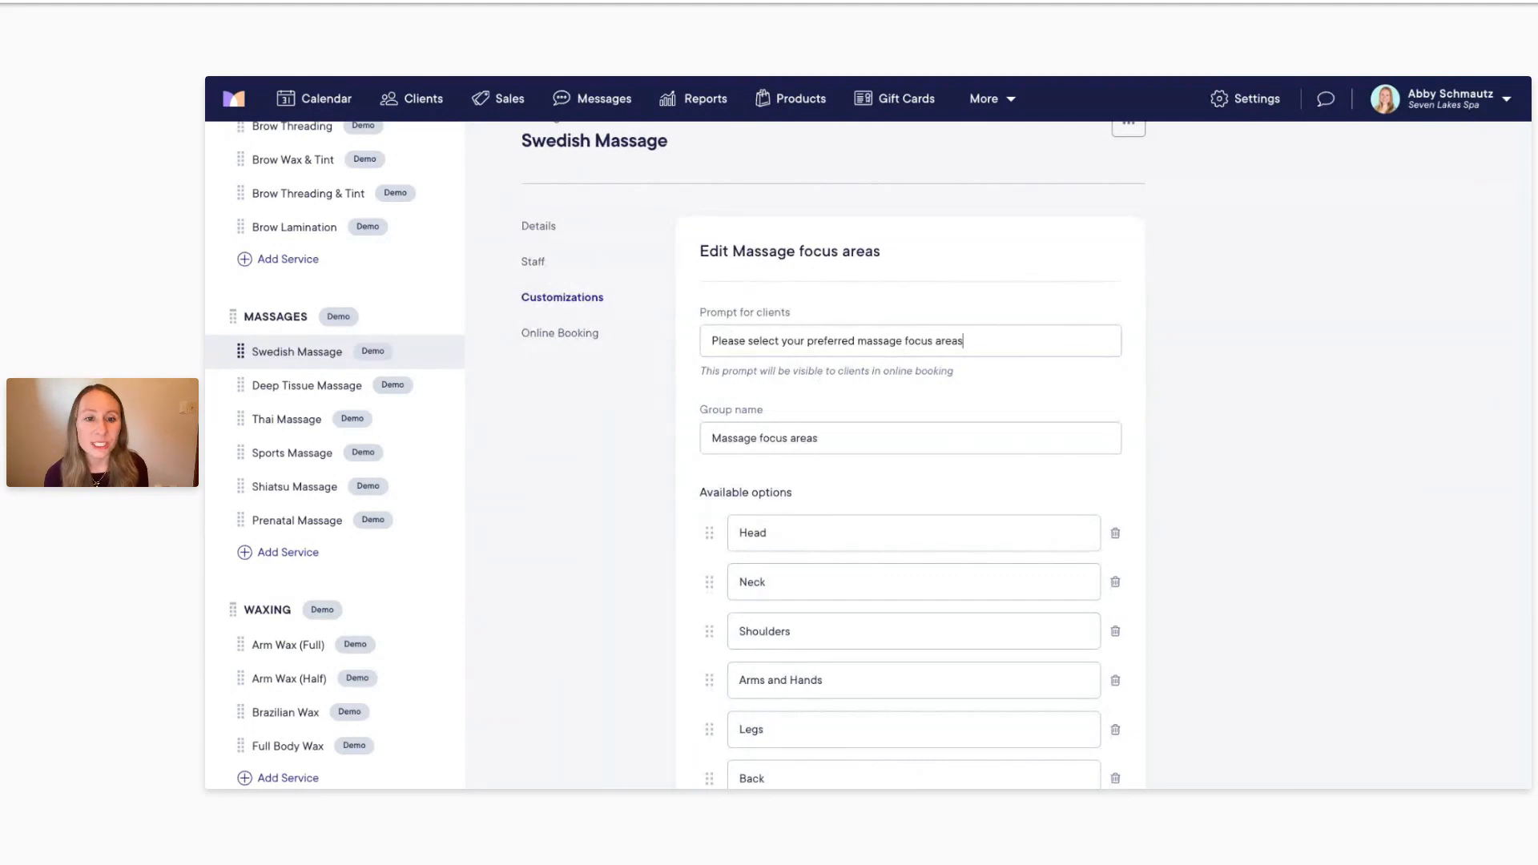
Step: Review the body areas offered as available options in the "Massage focus areas" group
scroll(1026, 454, "down", 1)
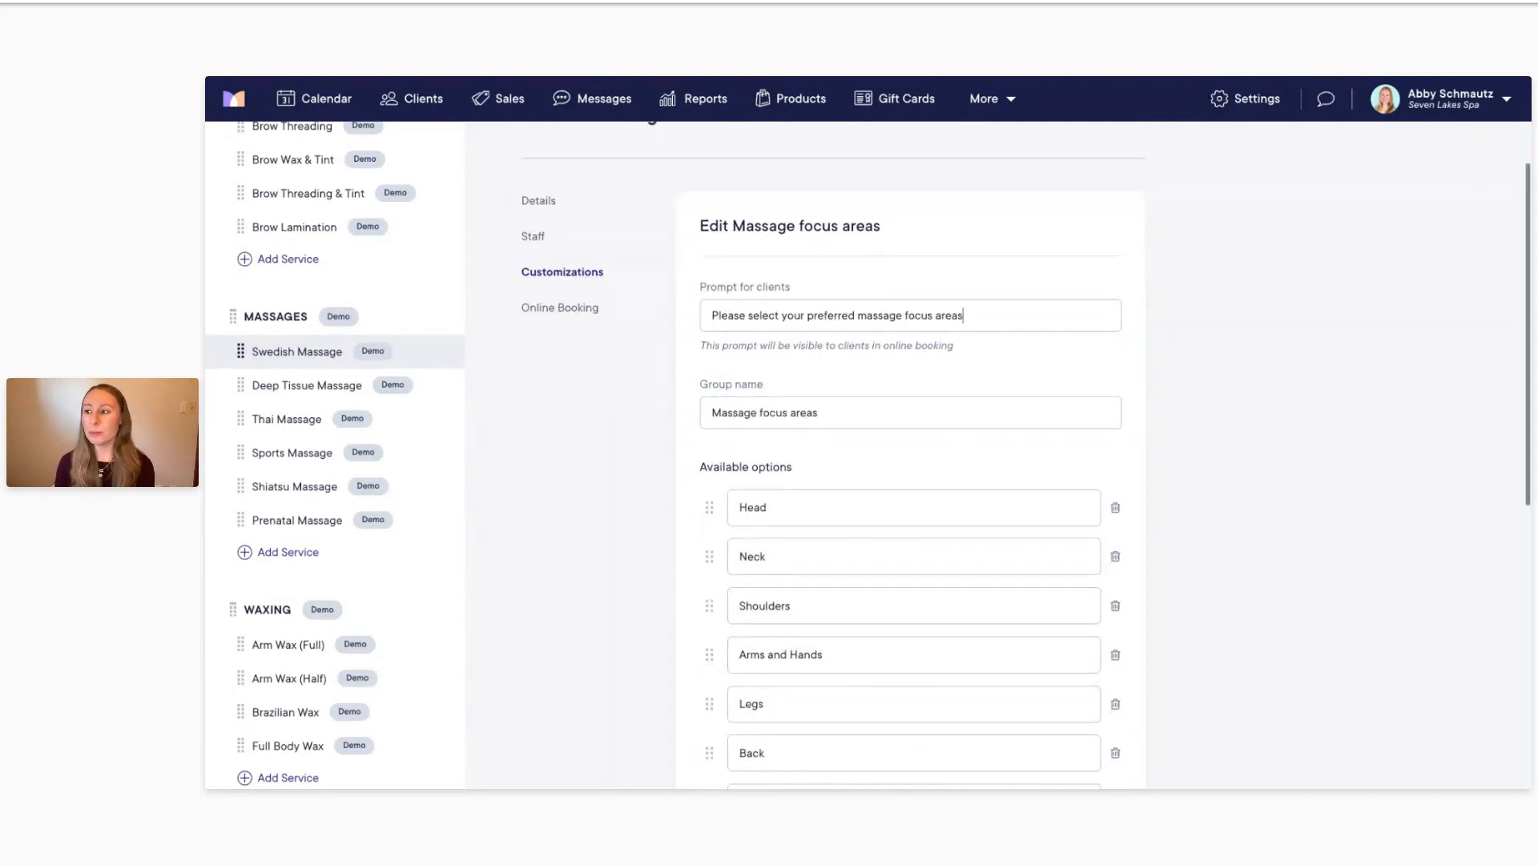
scroll(806, 421, "down", 5)
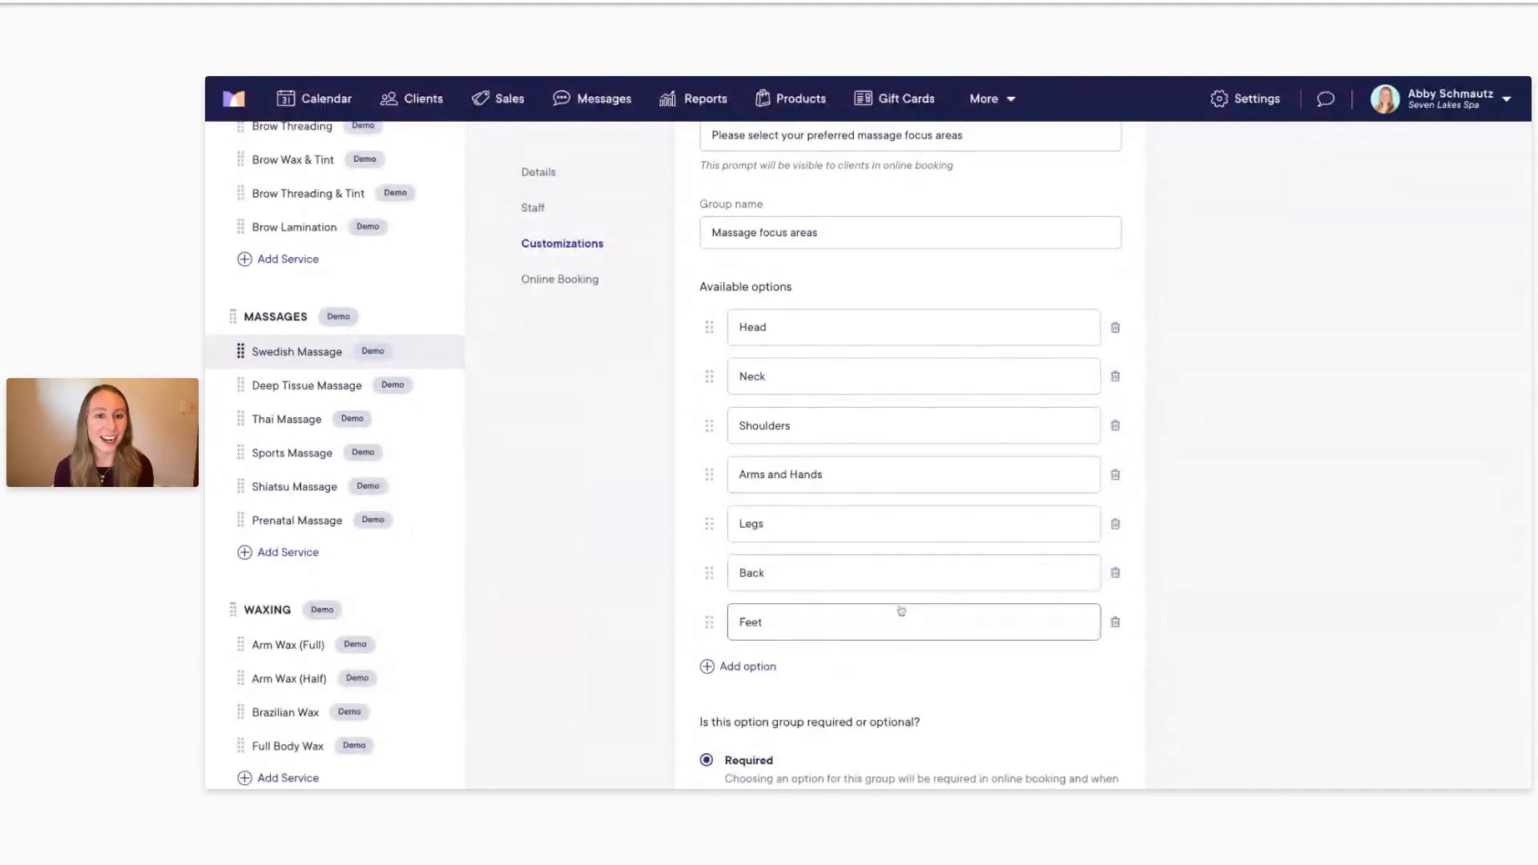
scroll(883, 533, "down", 3)
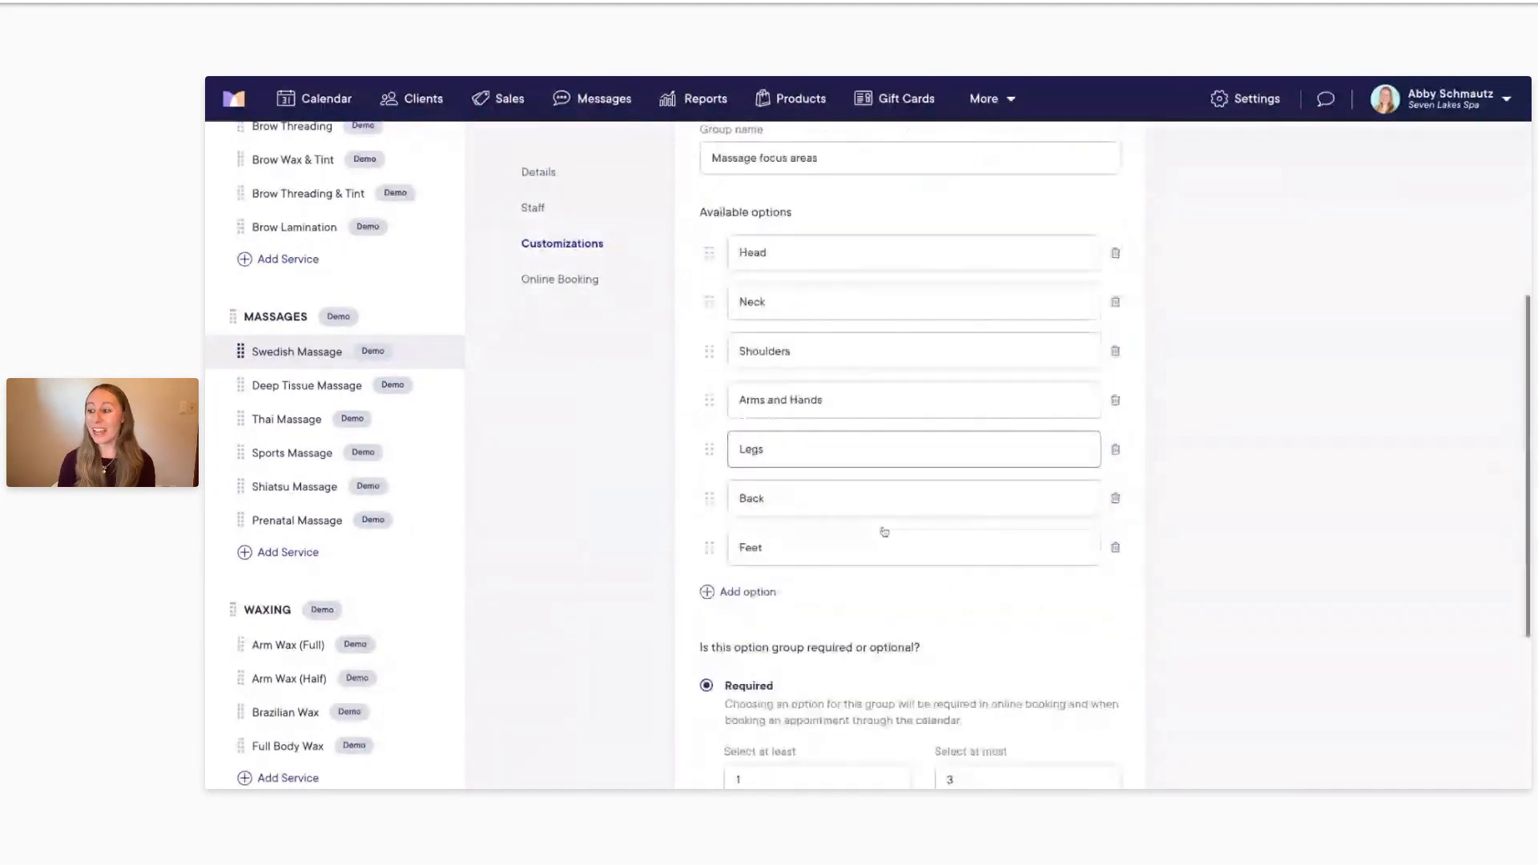
scroll(885, 532, "down", 1)
scroll(885, 531, "down", 1)
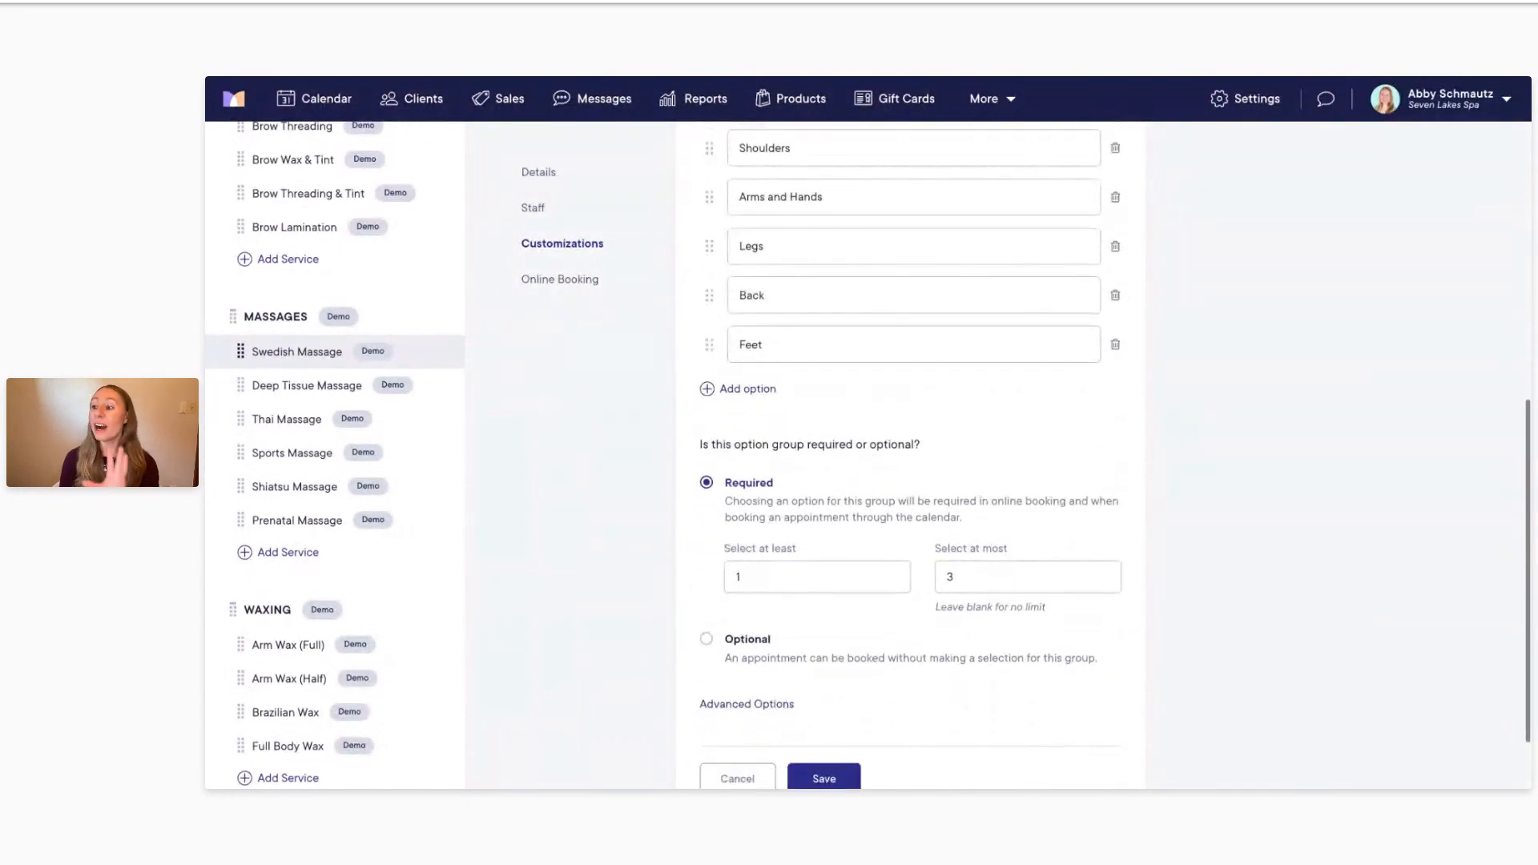
scroll(885, 521, "up", 3)
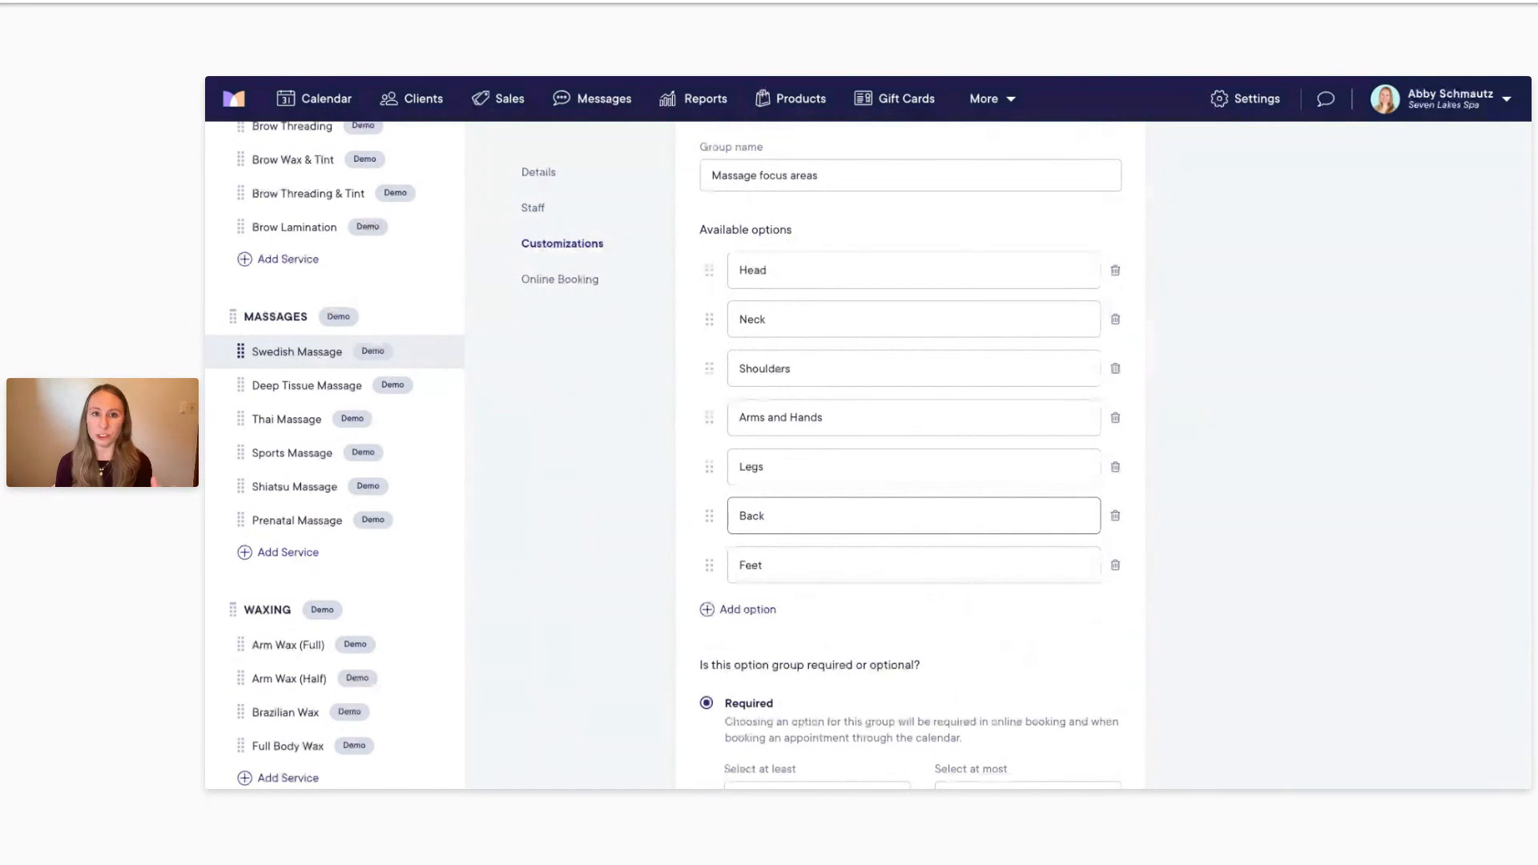
scroll(914, 515, "down", 2)
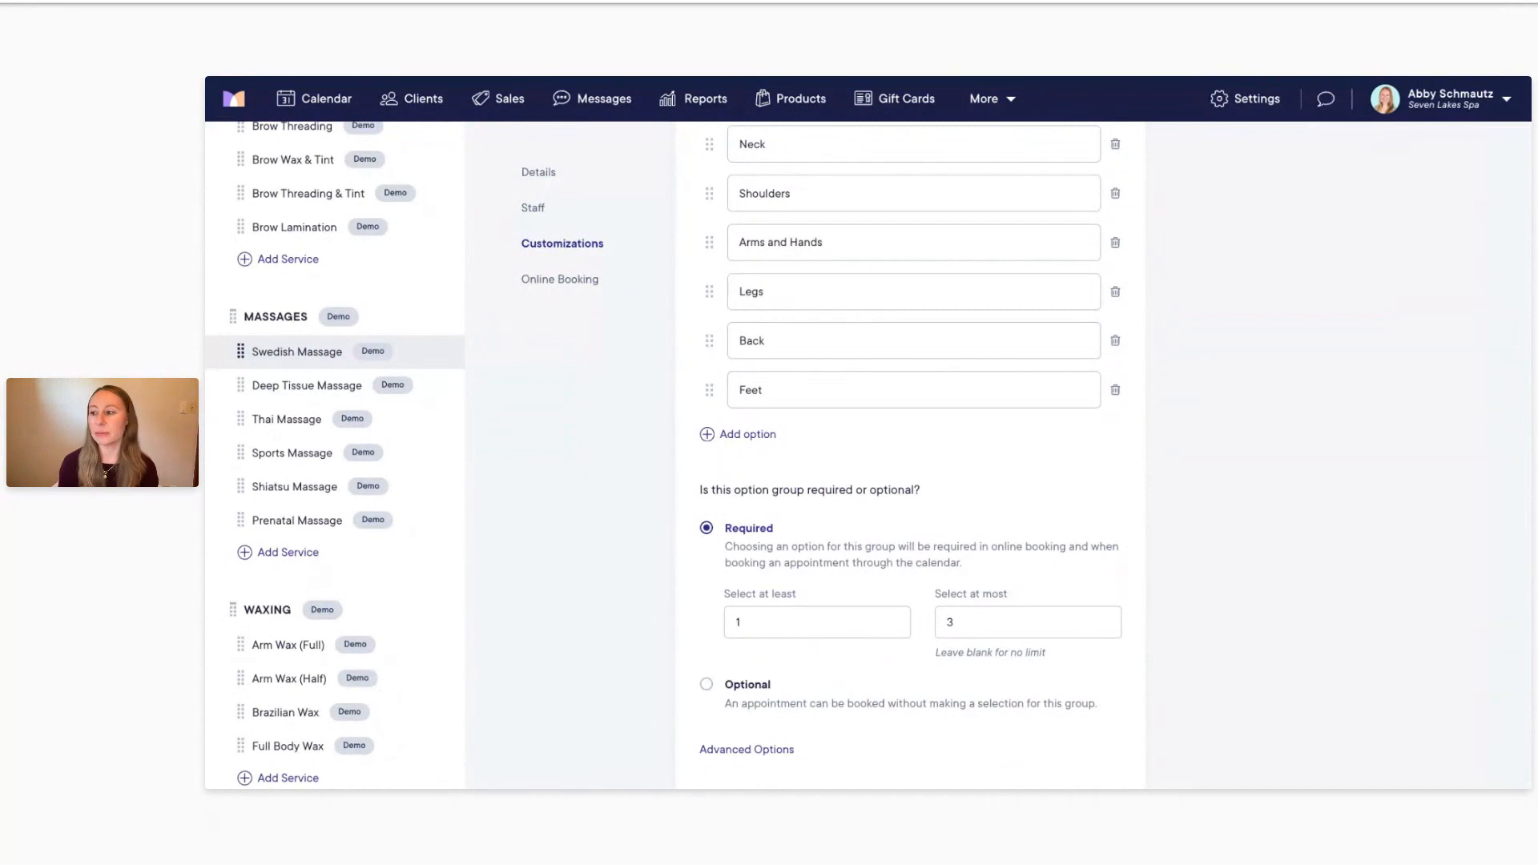
Step: Check the required setting and the minimum and maximum selections for "Massage focus areas", and save the option group
scroll(910, 457, "down", 1)
scroll(771, 501, "down", 1)
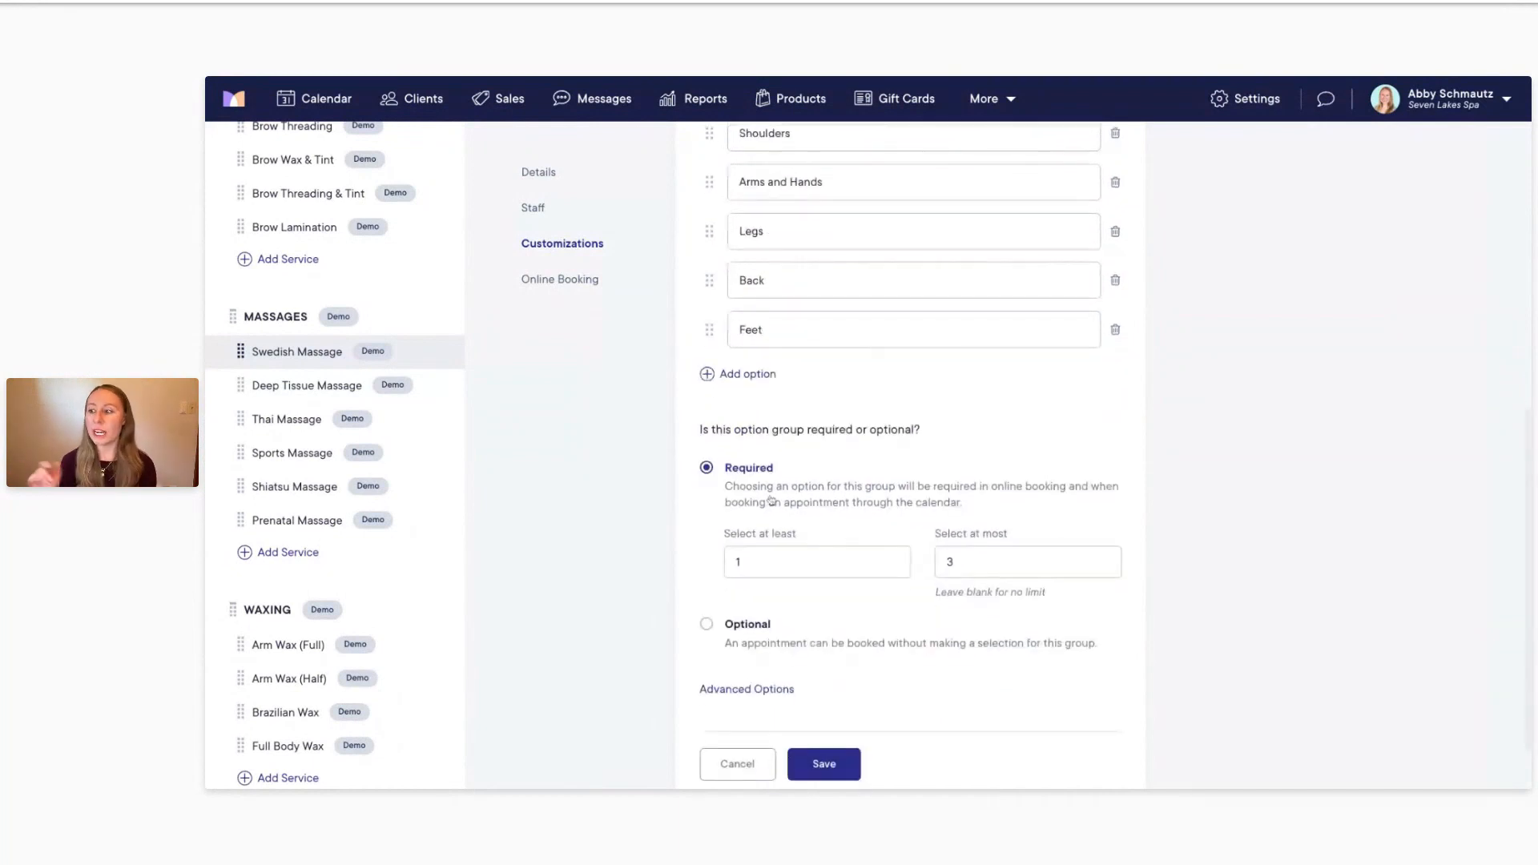
left_click(761, 559)
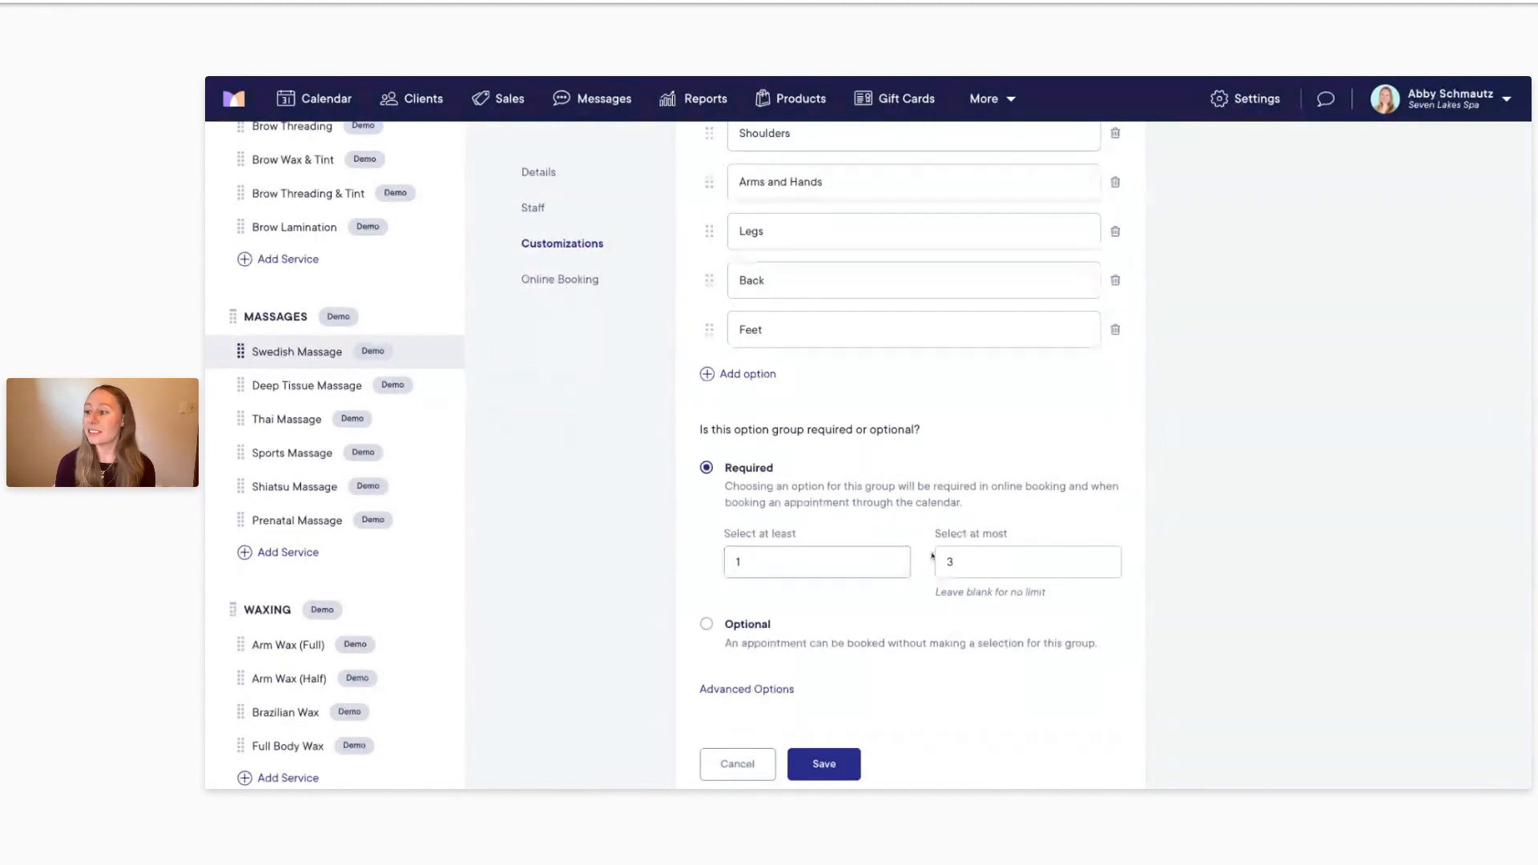
left_click(967, 565)
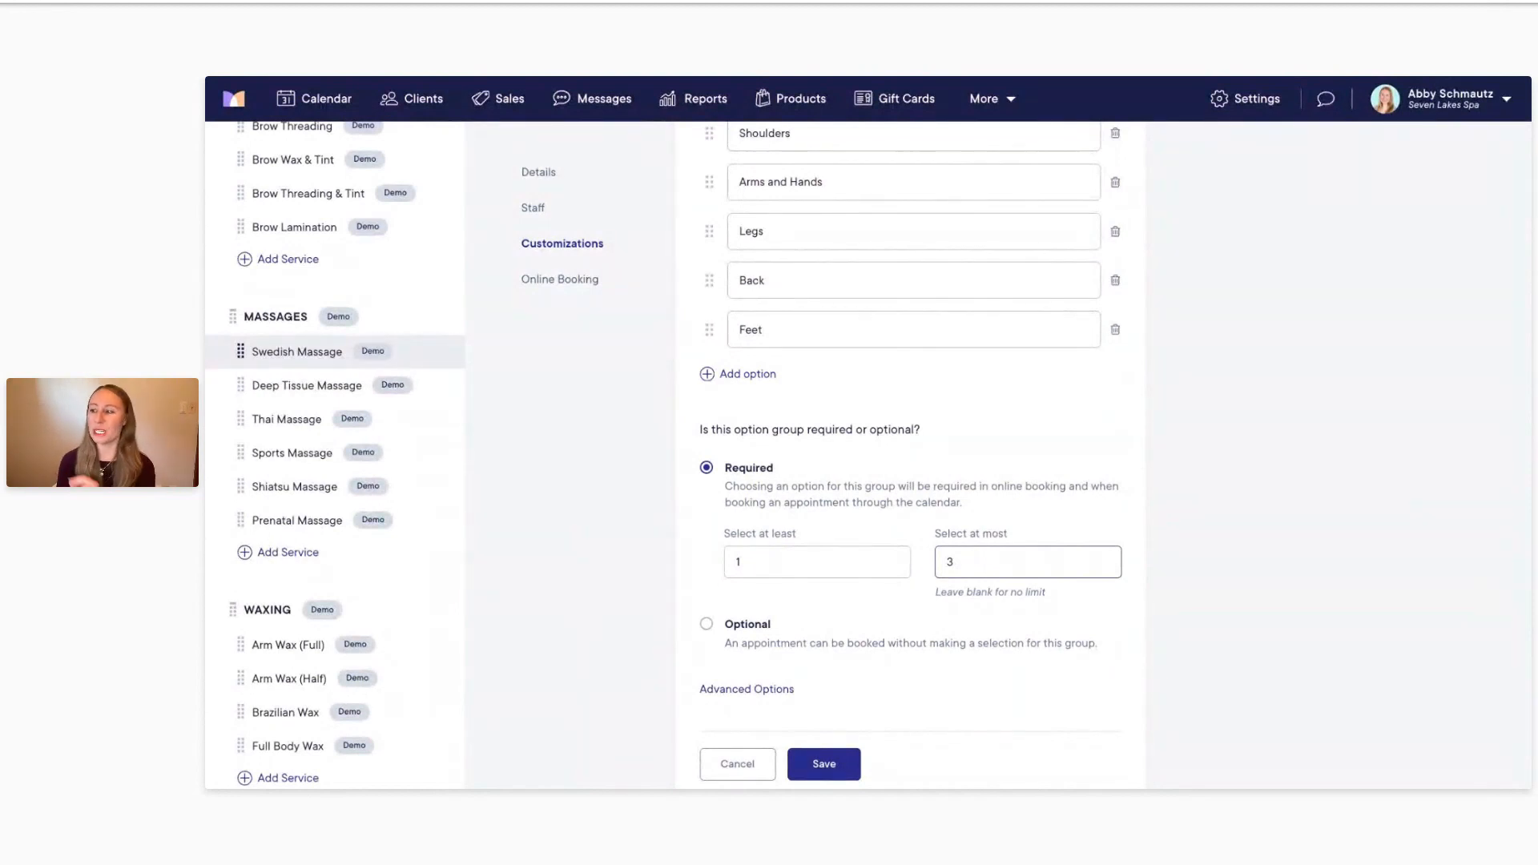
scroll(917, 605, "down", 1)
left_click(917, 604)
left_click(827, 729)
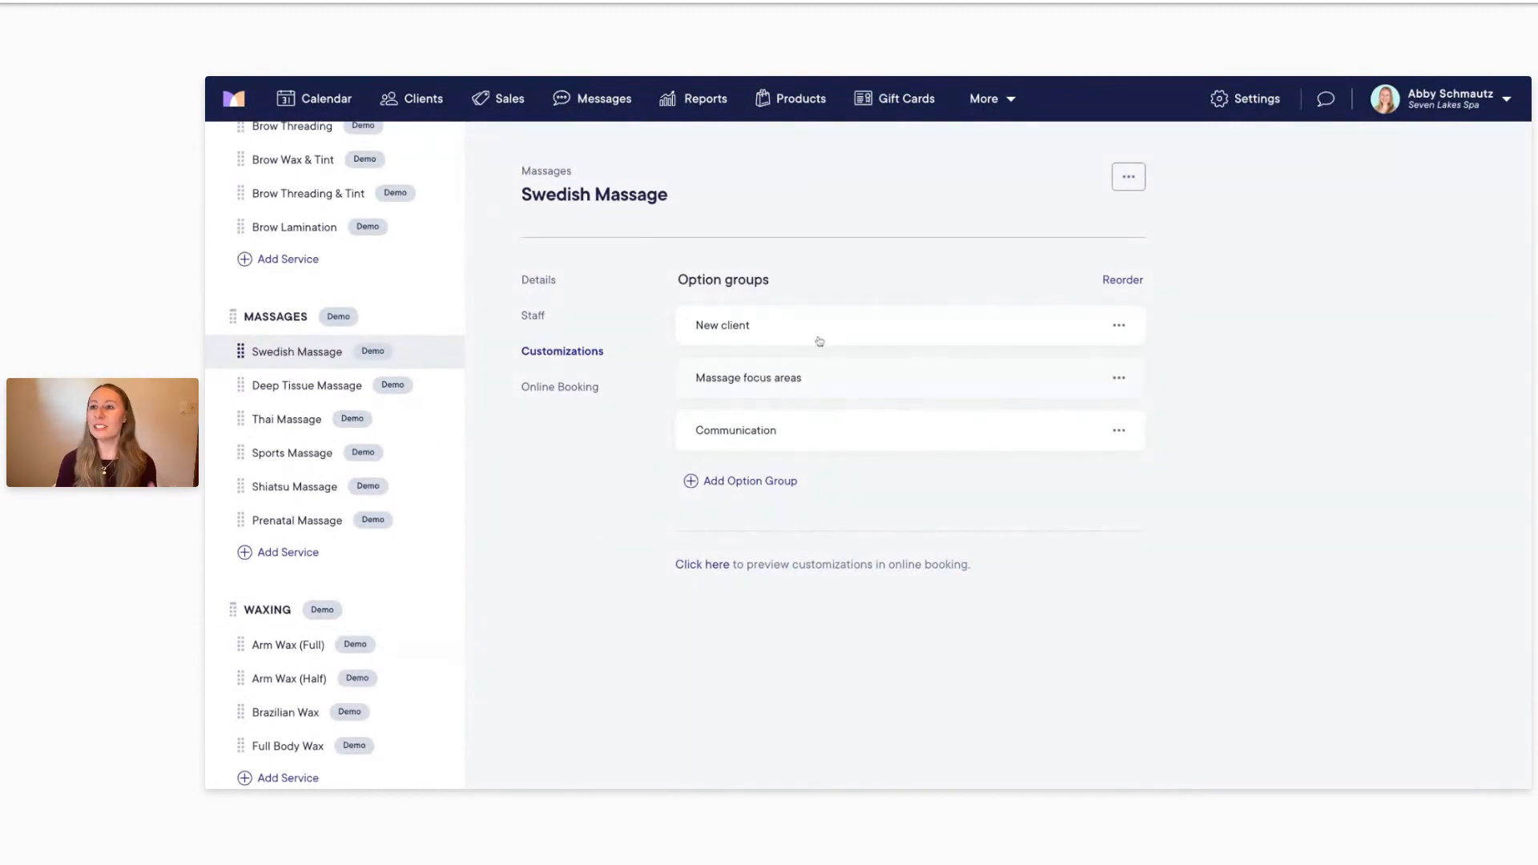
Step: Open the 3:00 PM Swedish Massage appointment on the November 14, 2023 calendar and check the client in as In Service
left_click(301, 108)
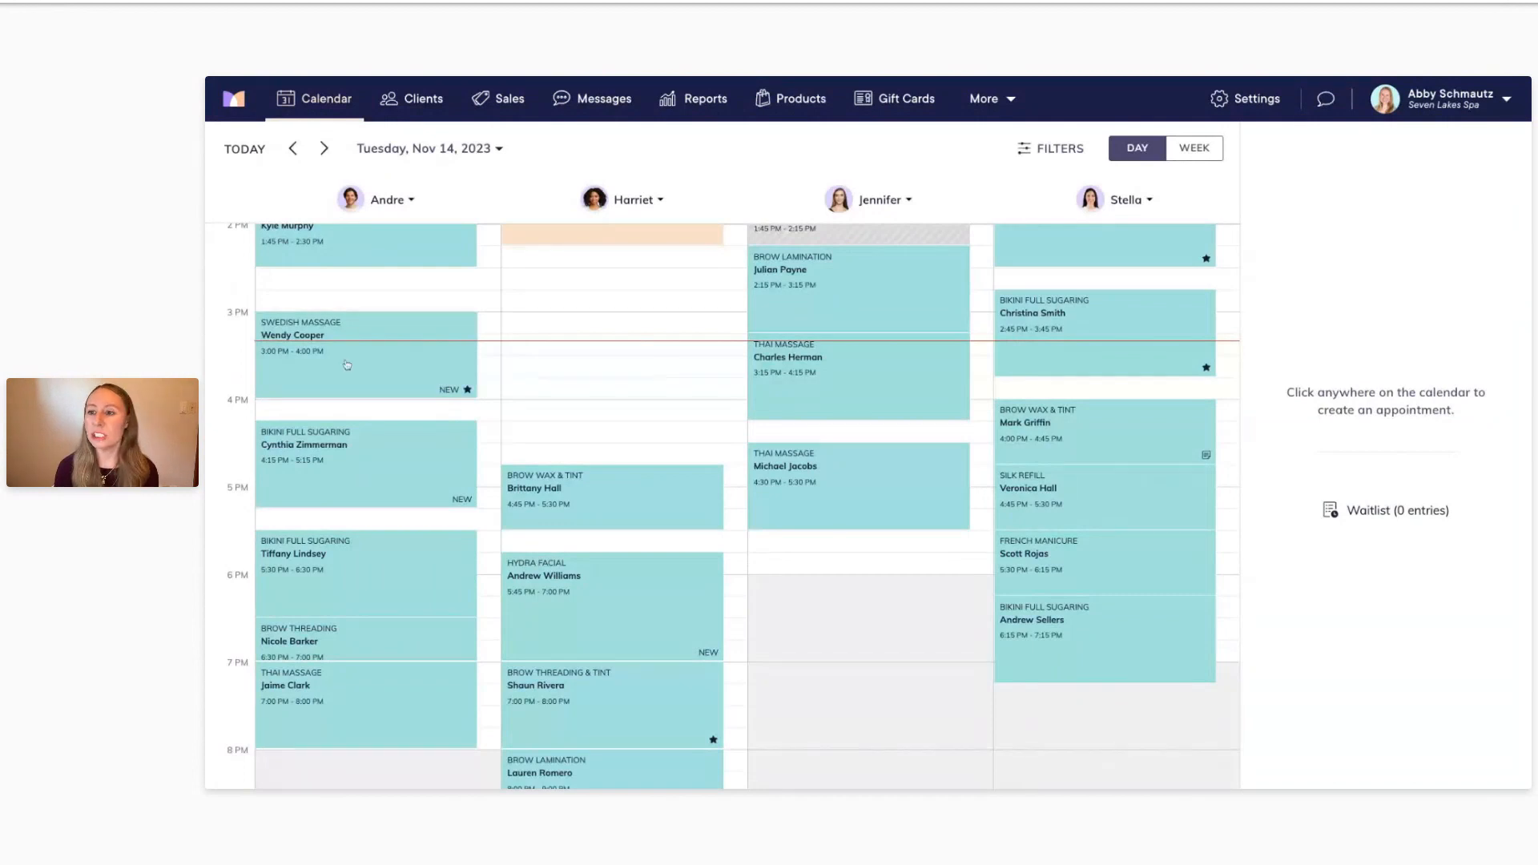
left_click(383, 337)
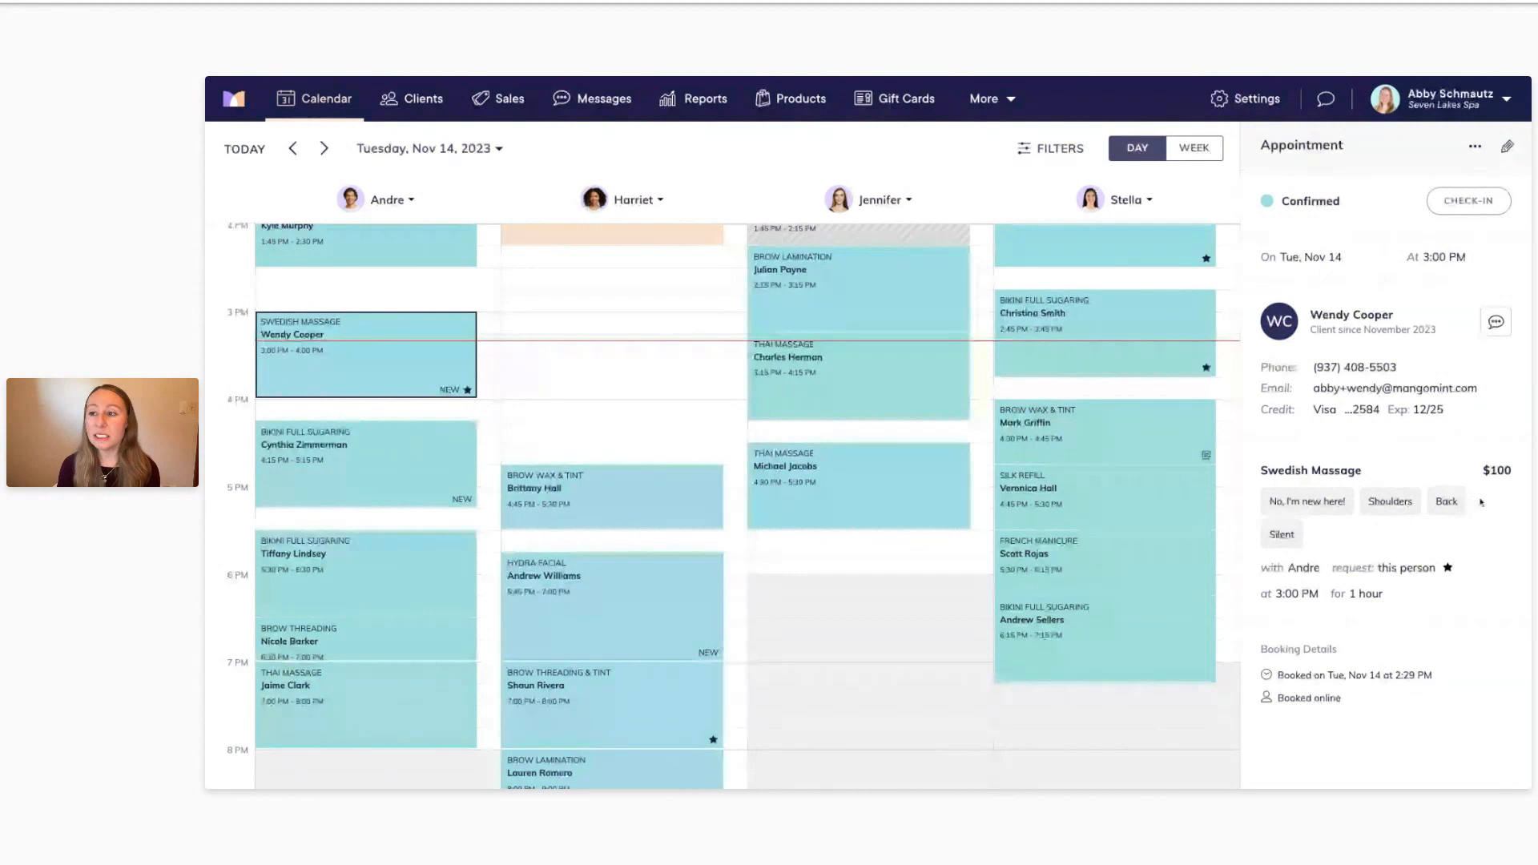
left_click(1467, 215)
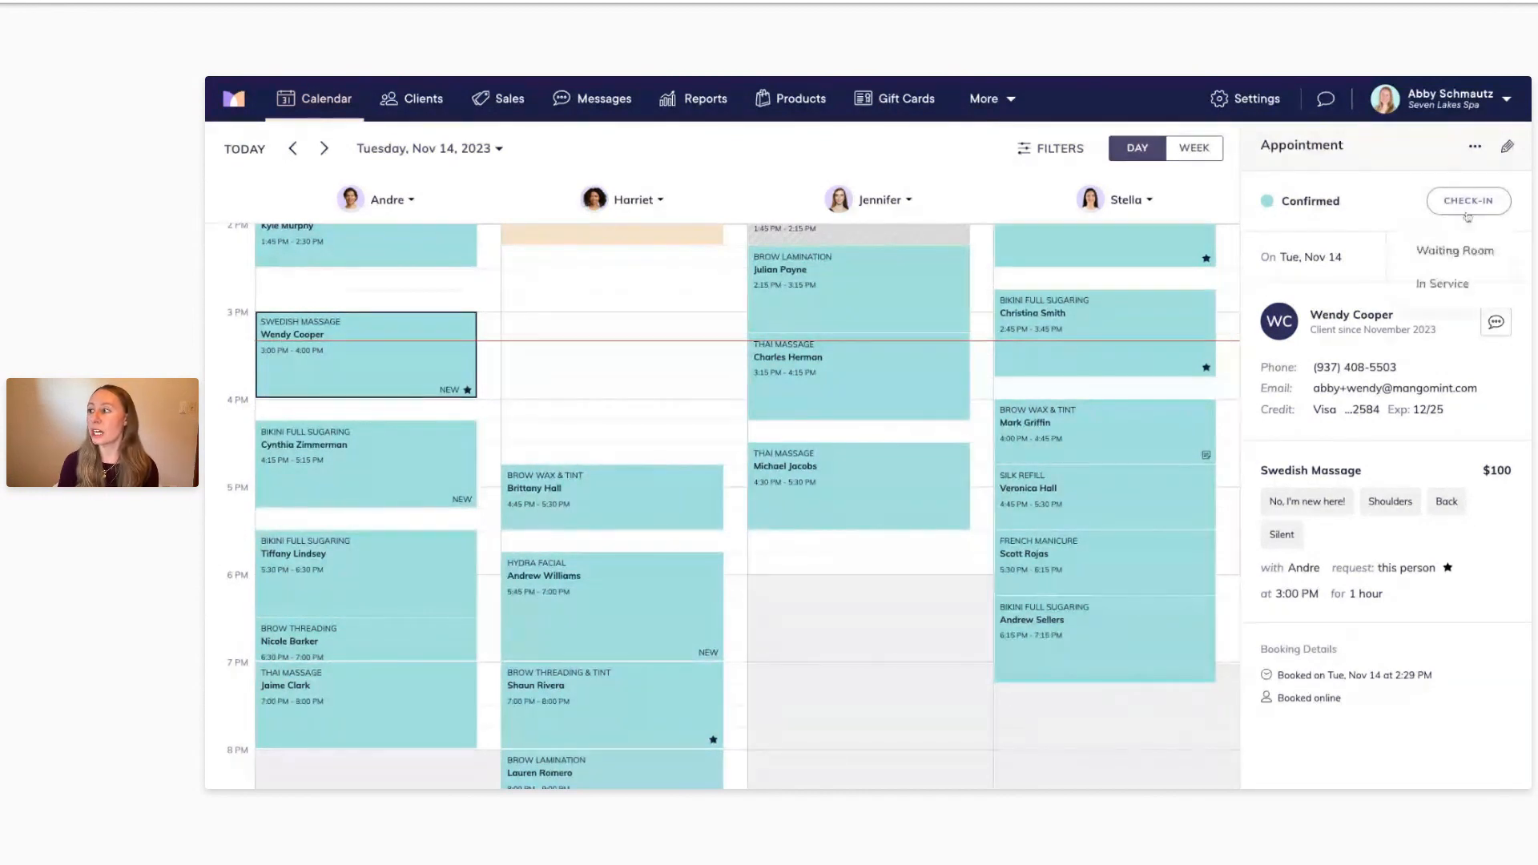
left_click(1452, 283)
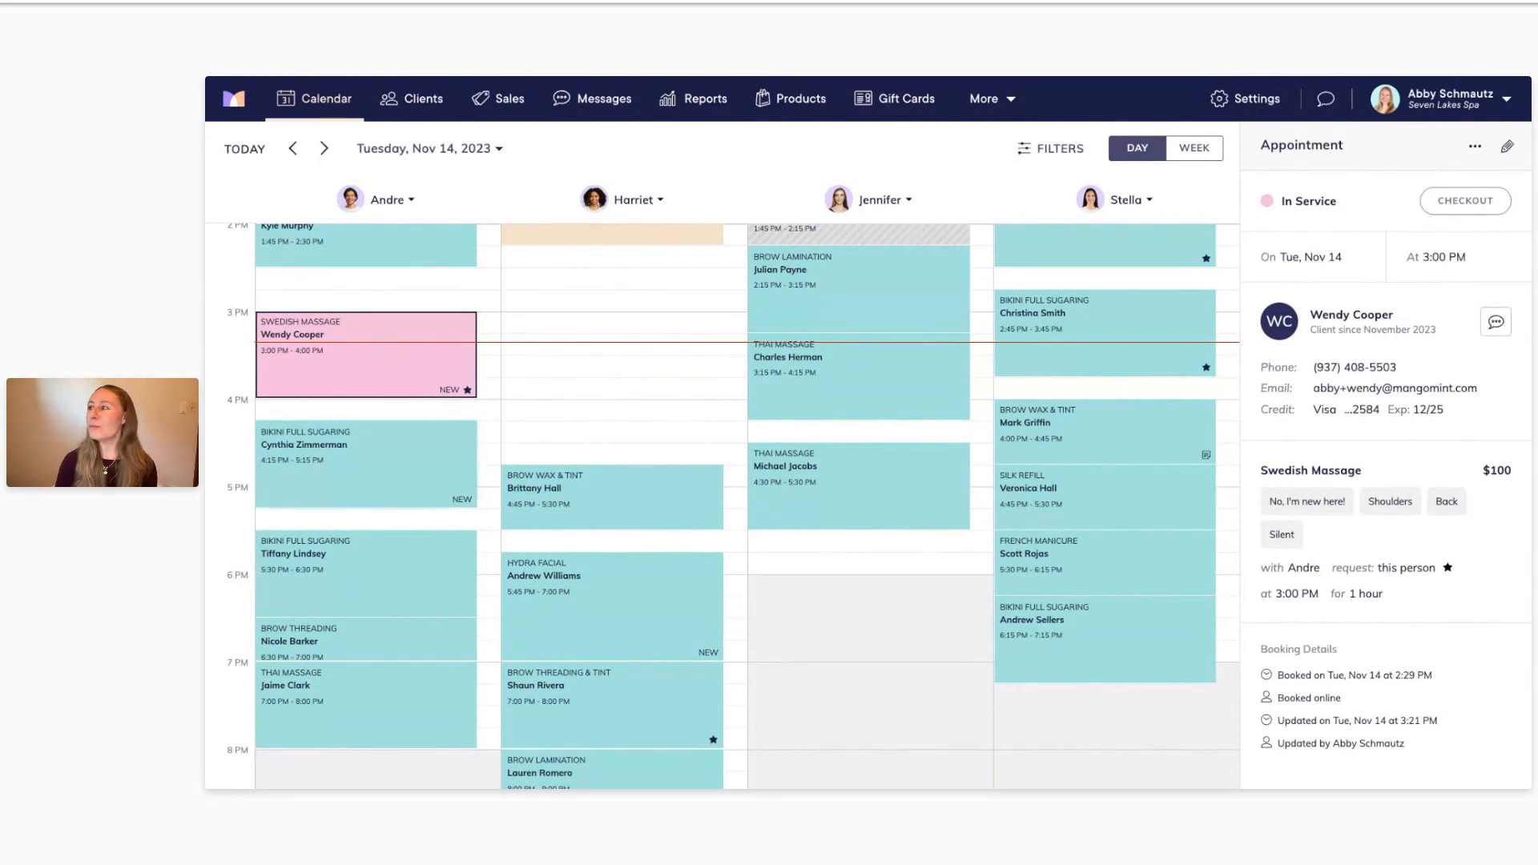
Step: Return to the service settings and open the Swedish Massage's customizations
left_click(1233, 103)
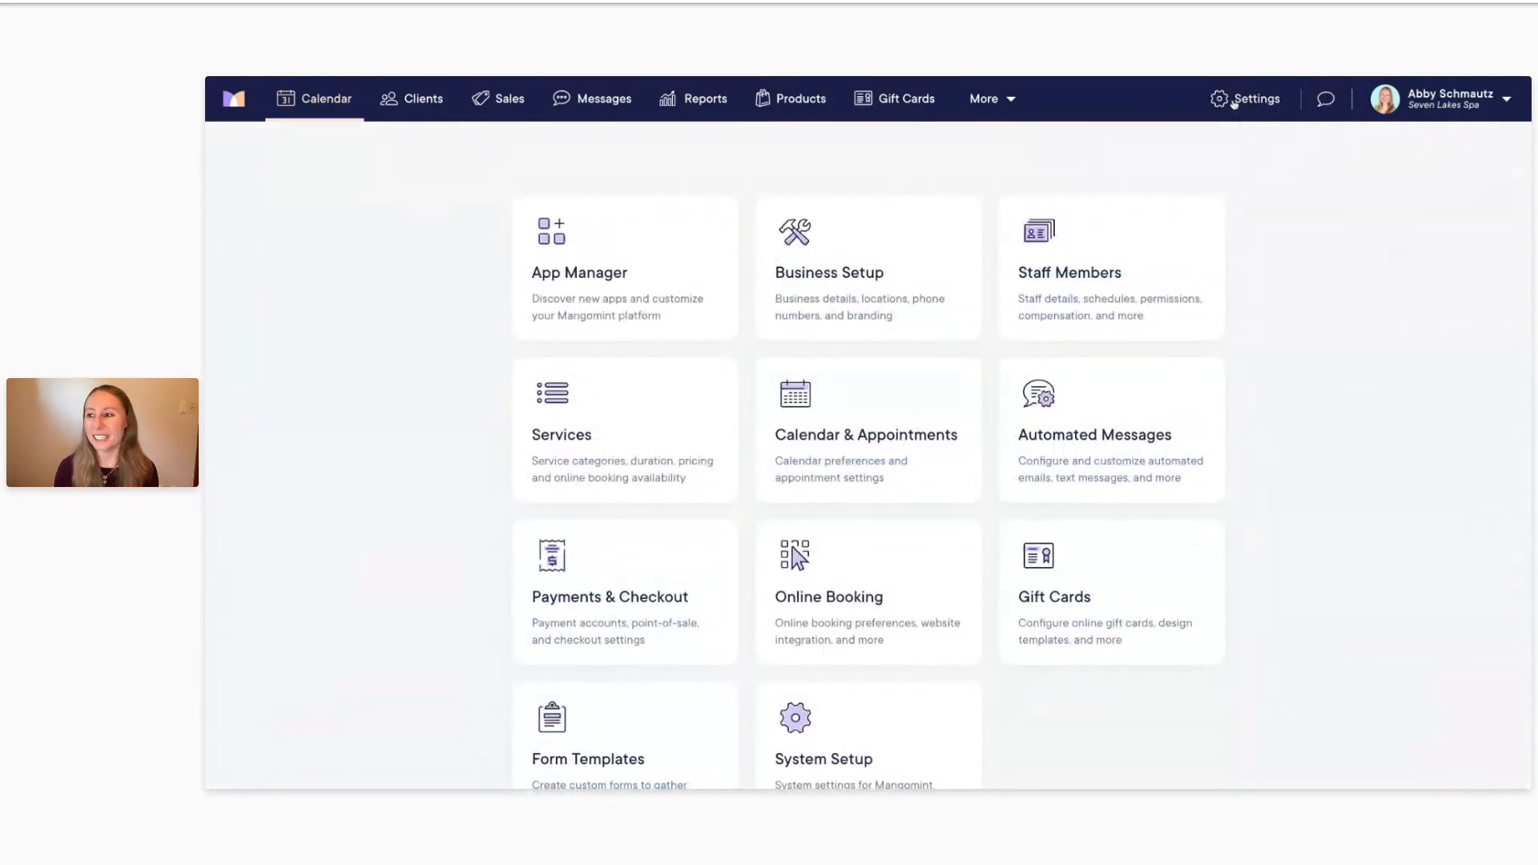
left_click(608, 429)
scroll(419, 443, "down", 4)
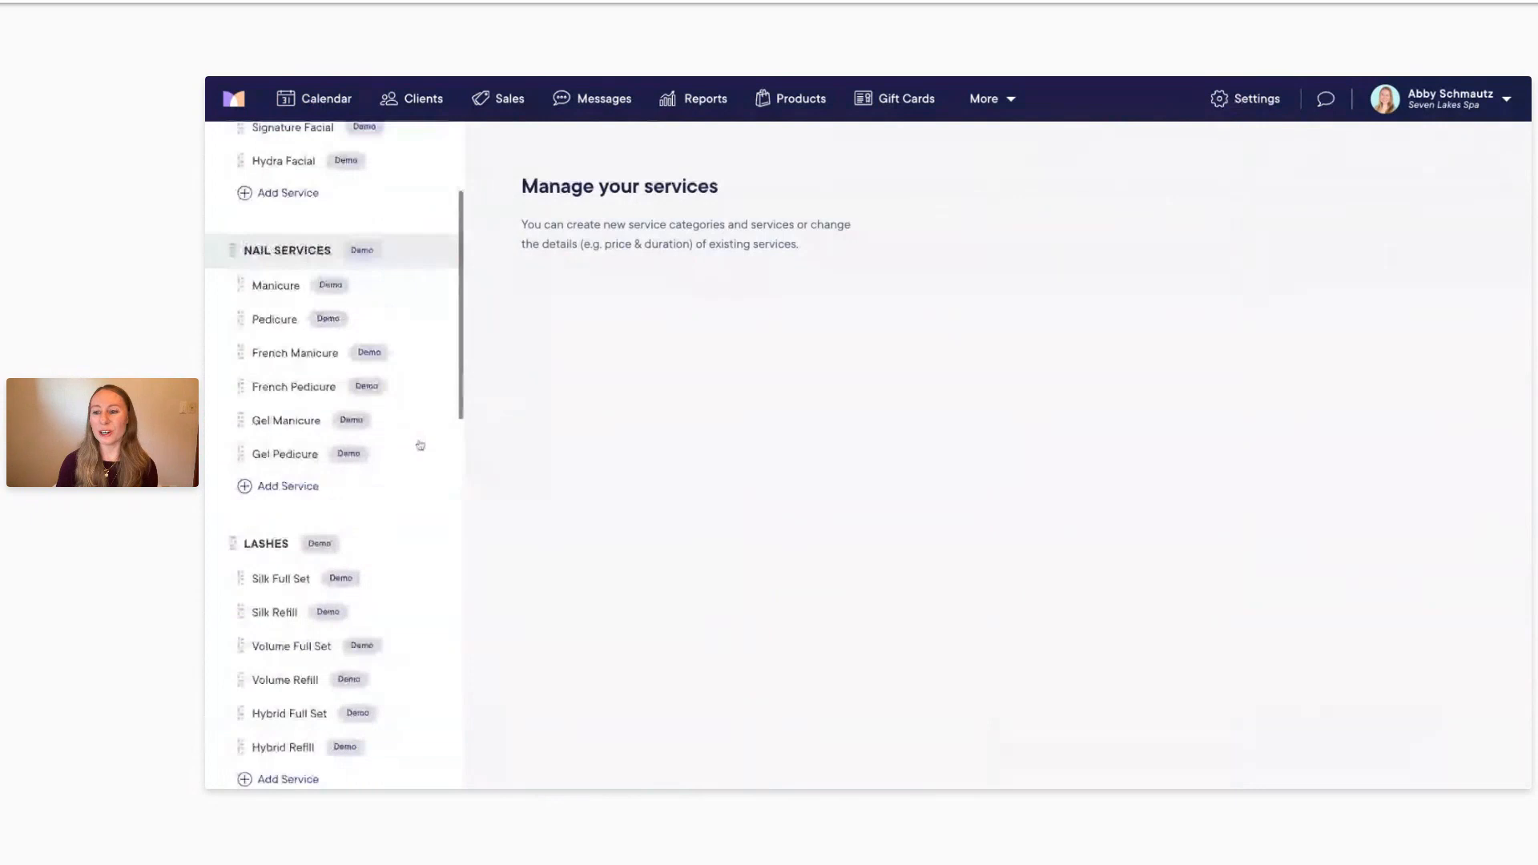
scroll(420, 446, "down", 5)
scroll(420, 446, "down", 2)
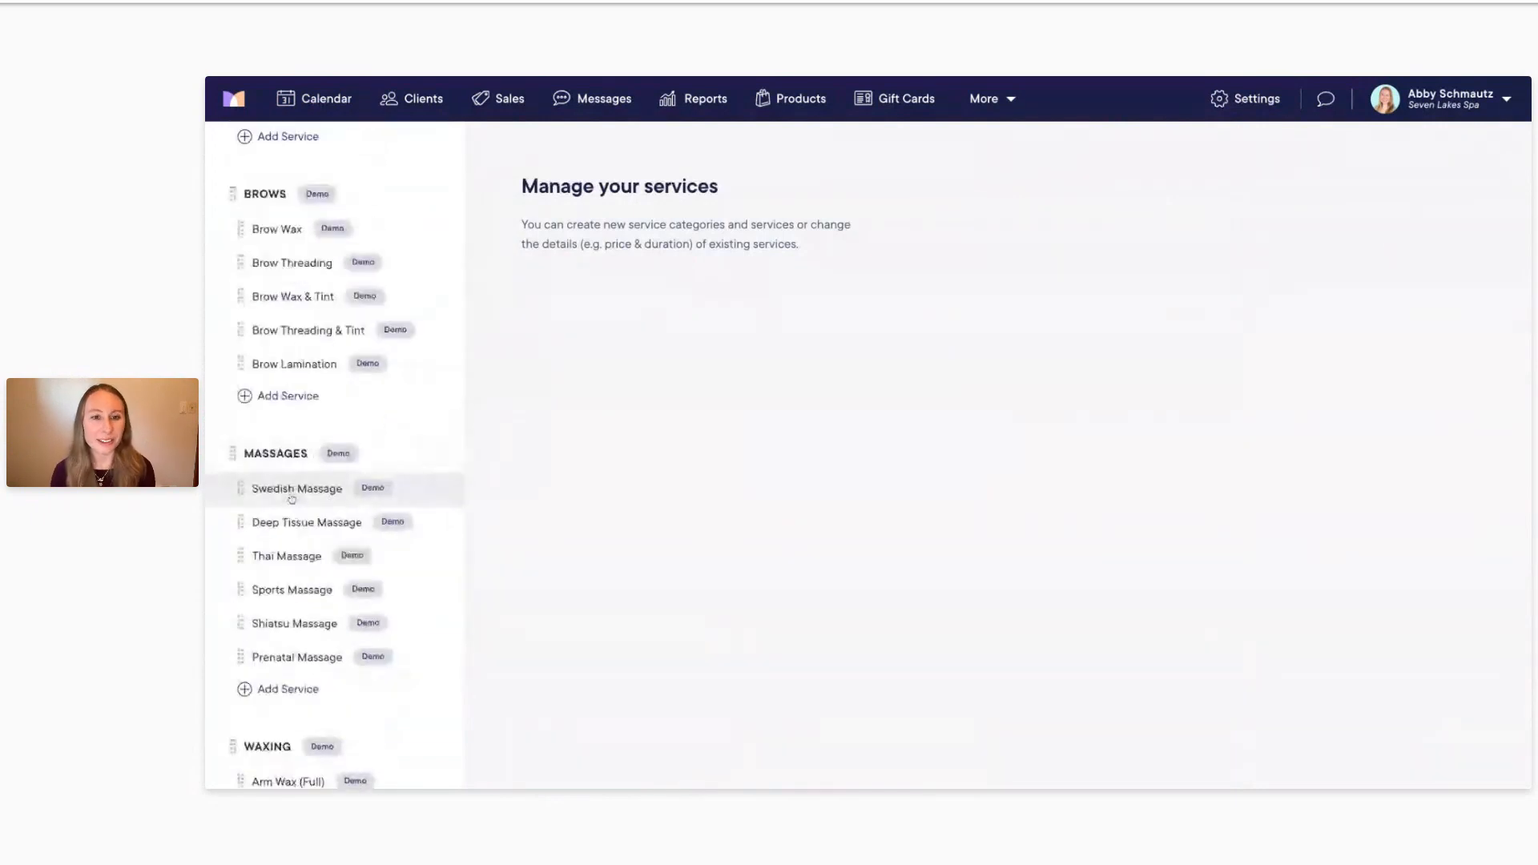
left_click(291, 498)
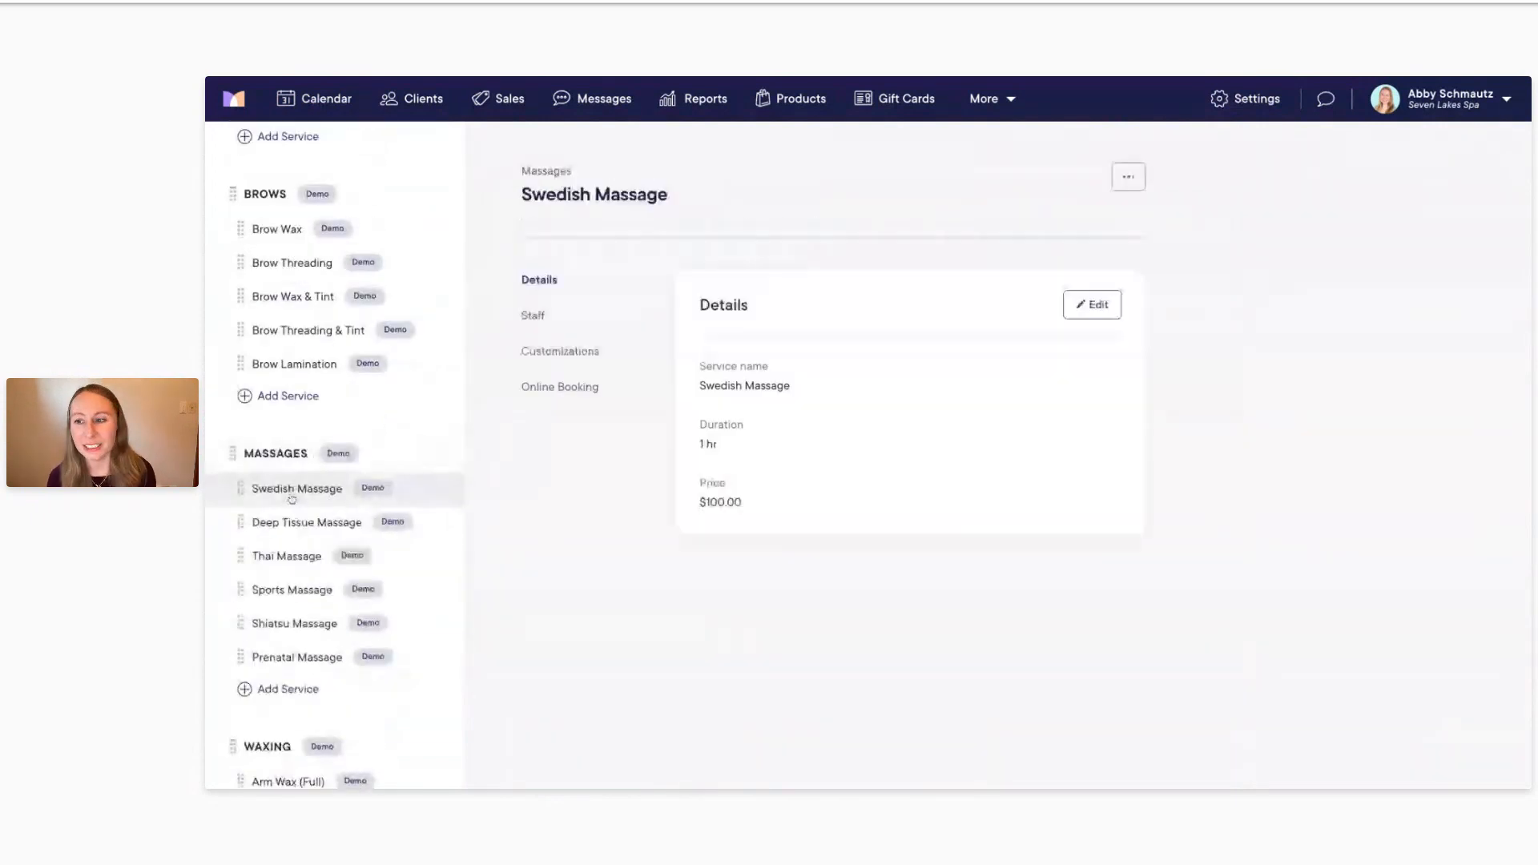
left_click(546, 355)
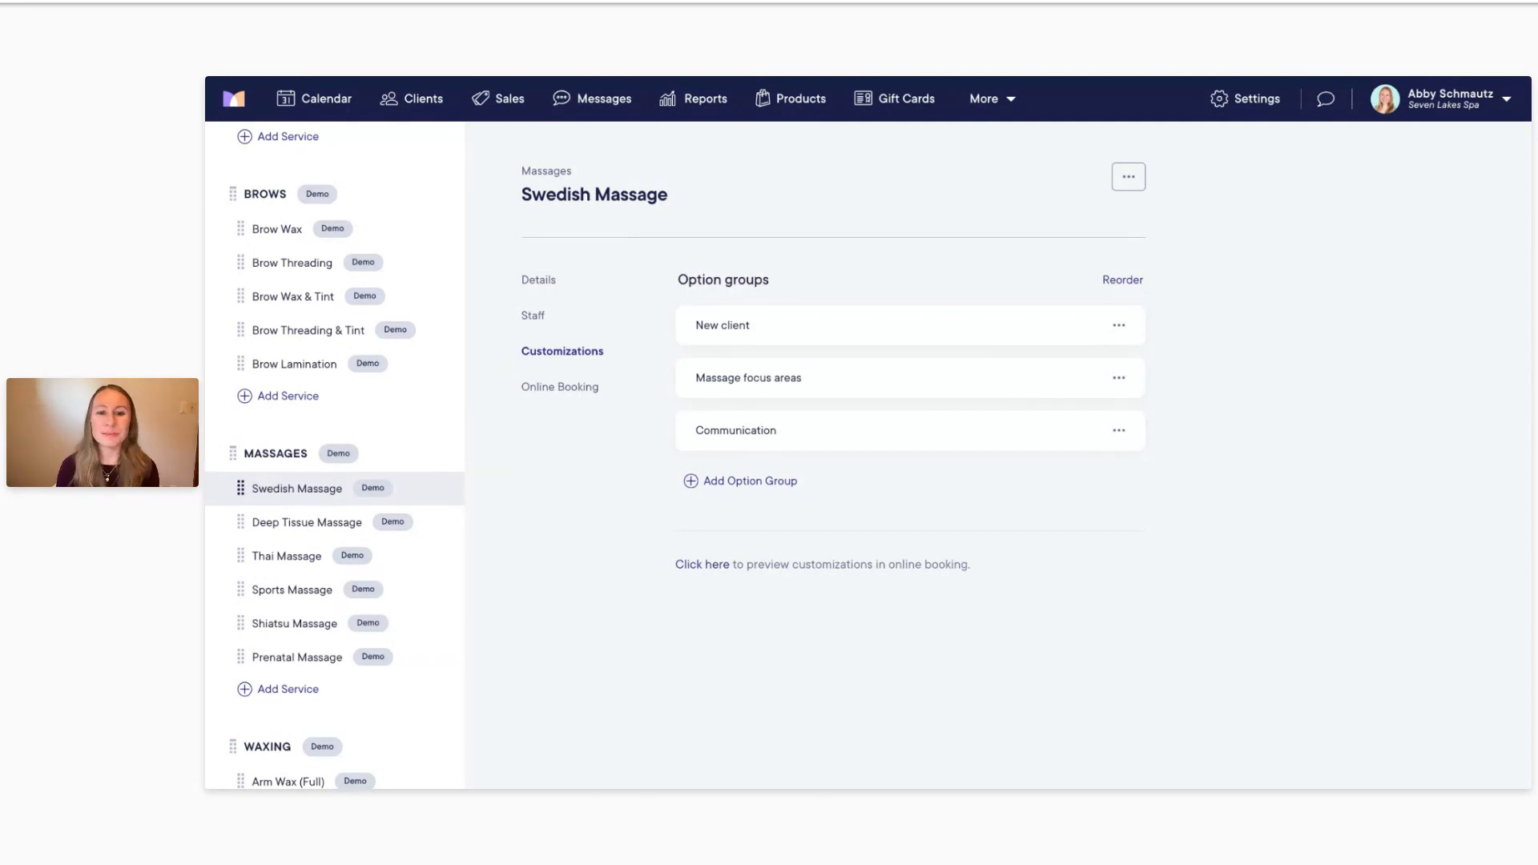
Step: Open the "Communication" option group and review its client prompt and available options
left_click(763, 441)
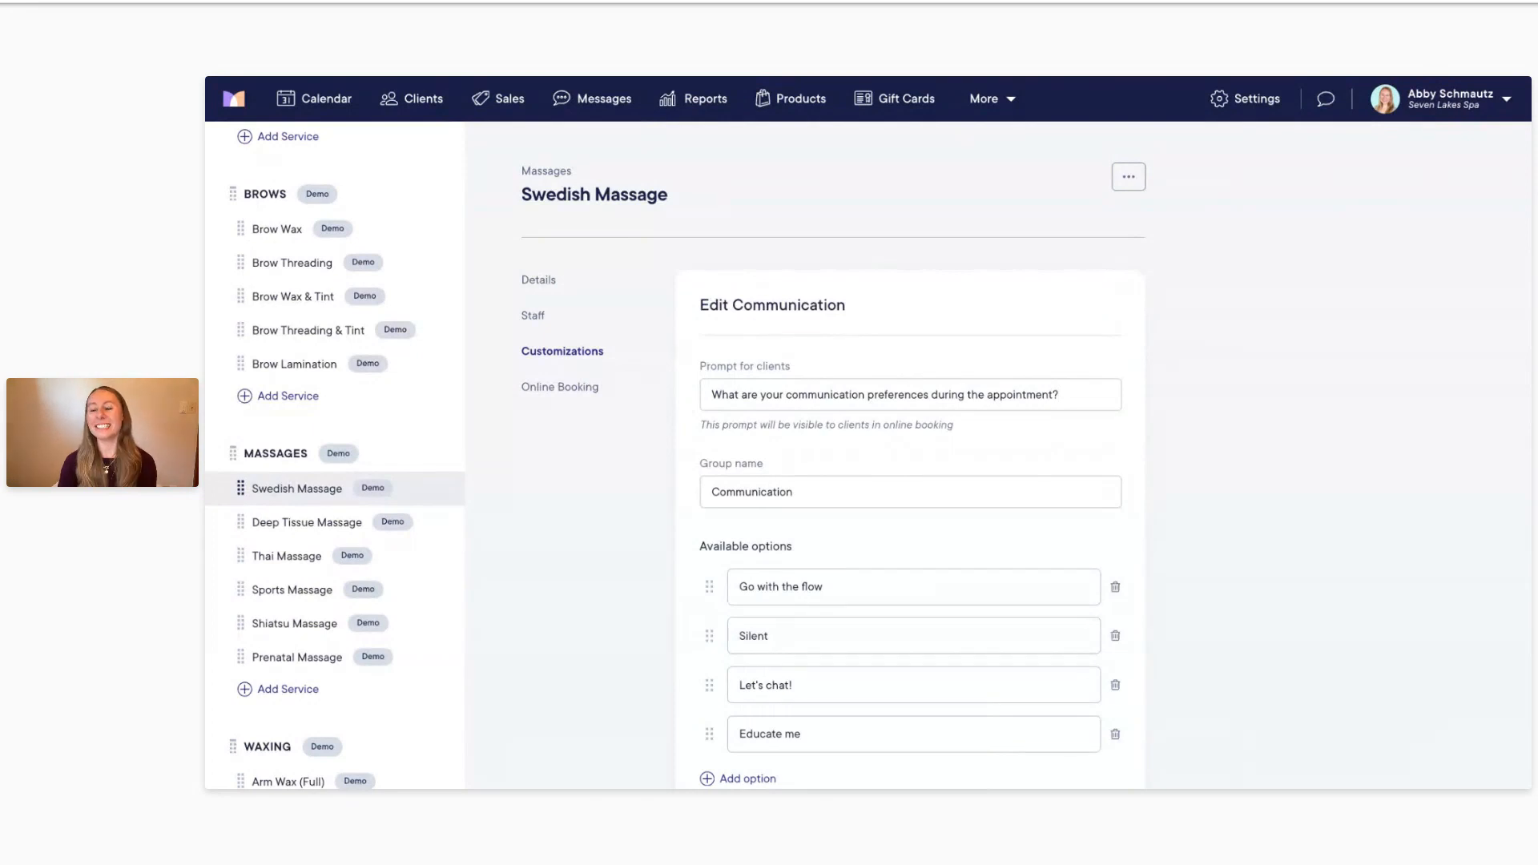
scroll(1027, 454, "down", 1)
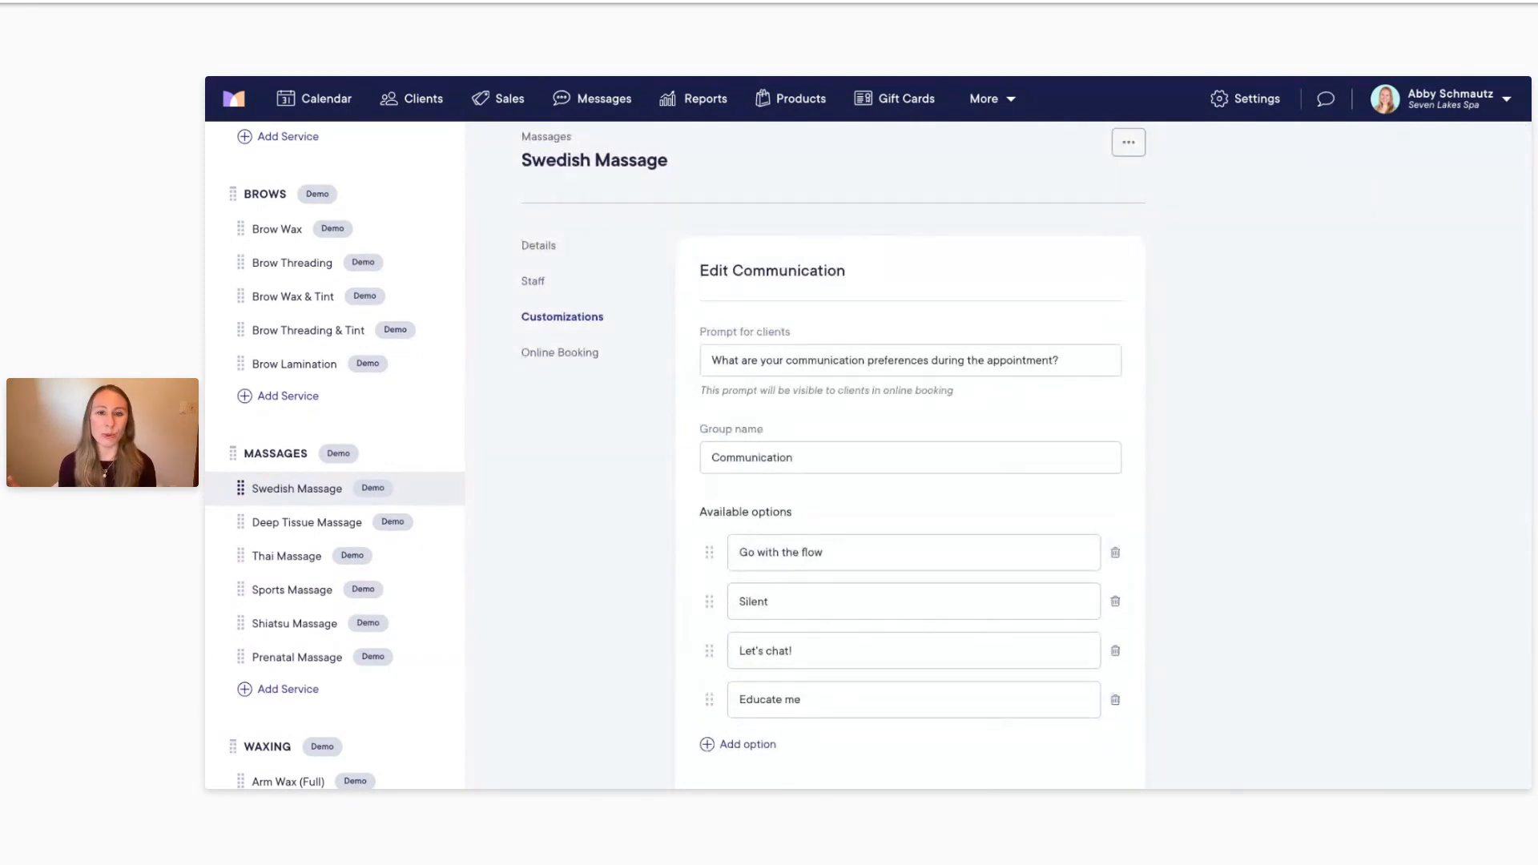
scroll(1026, 454, "down", 1)
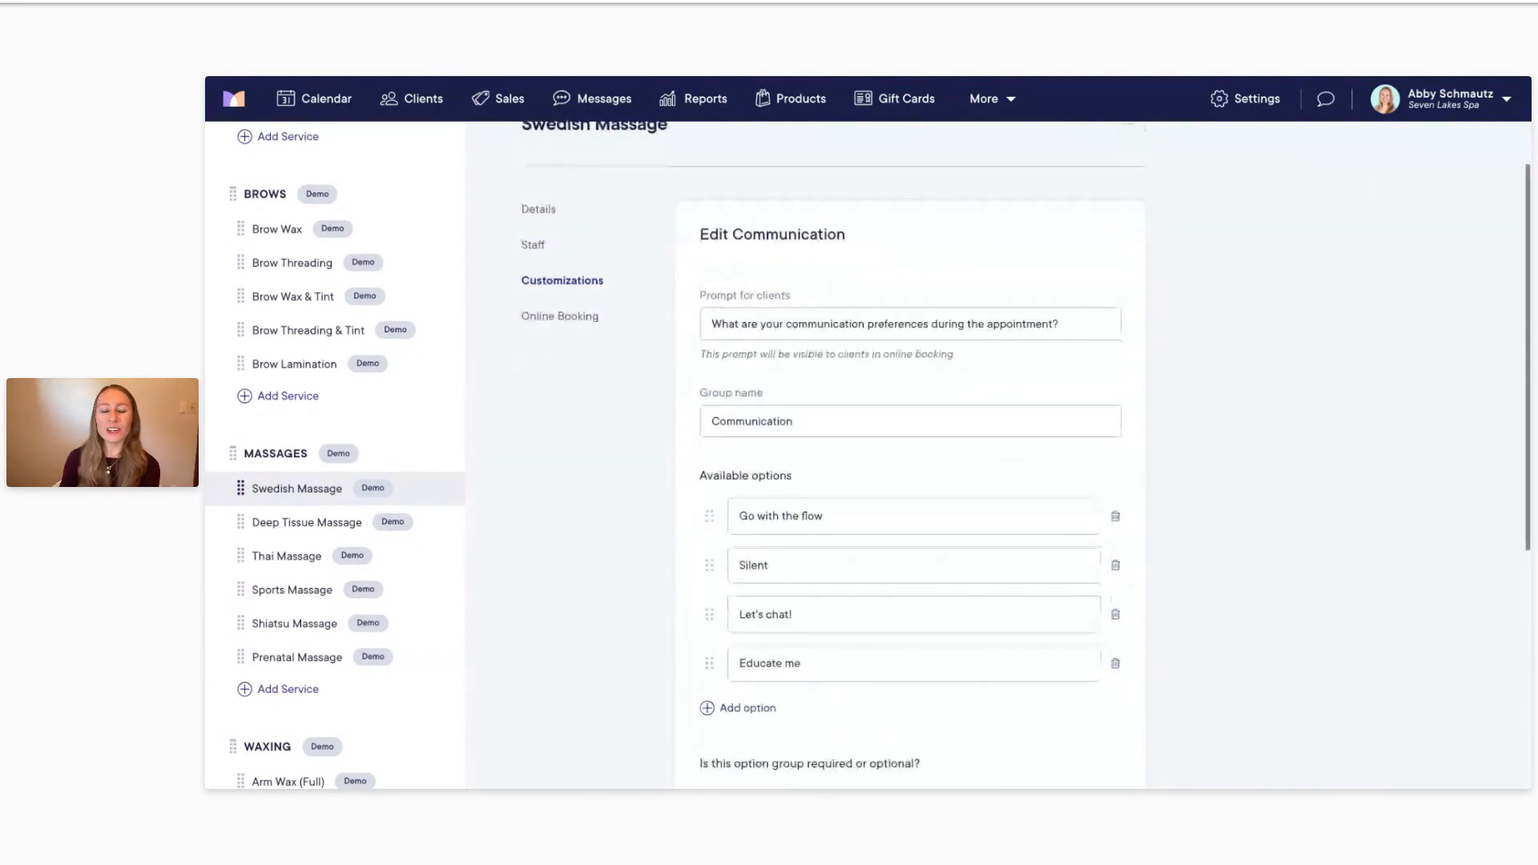
scroll(910, 454, "down", 2)
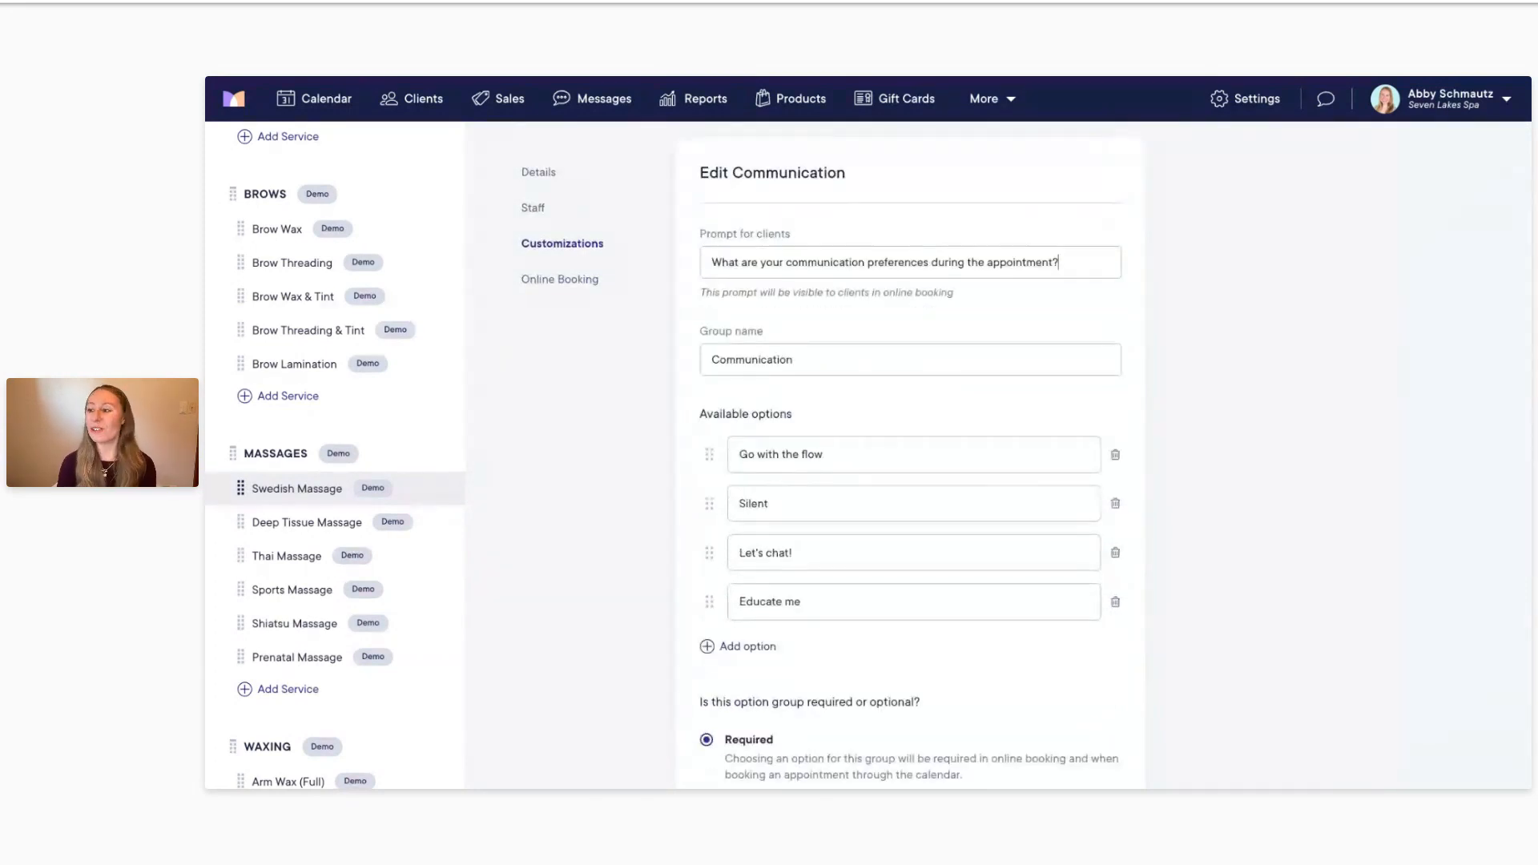
Step: Examine the descriptions of Go with the flow, Silent, Let's chat! and Educate me, and the Communication group's selection limits
left_click(810, 459)
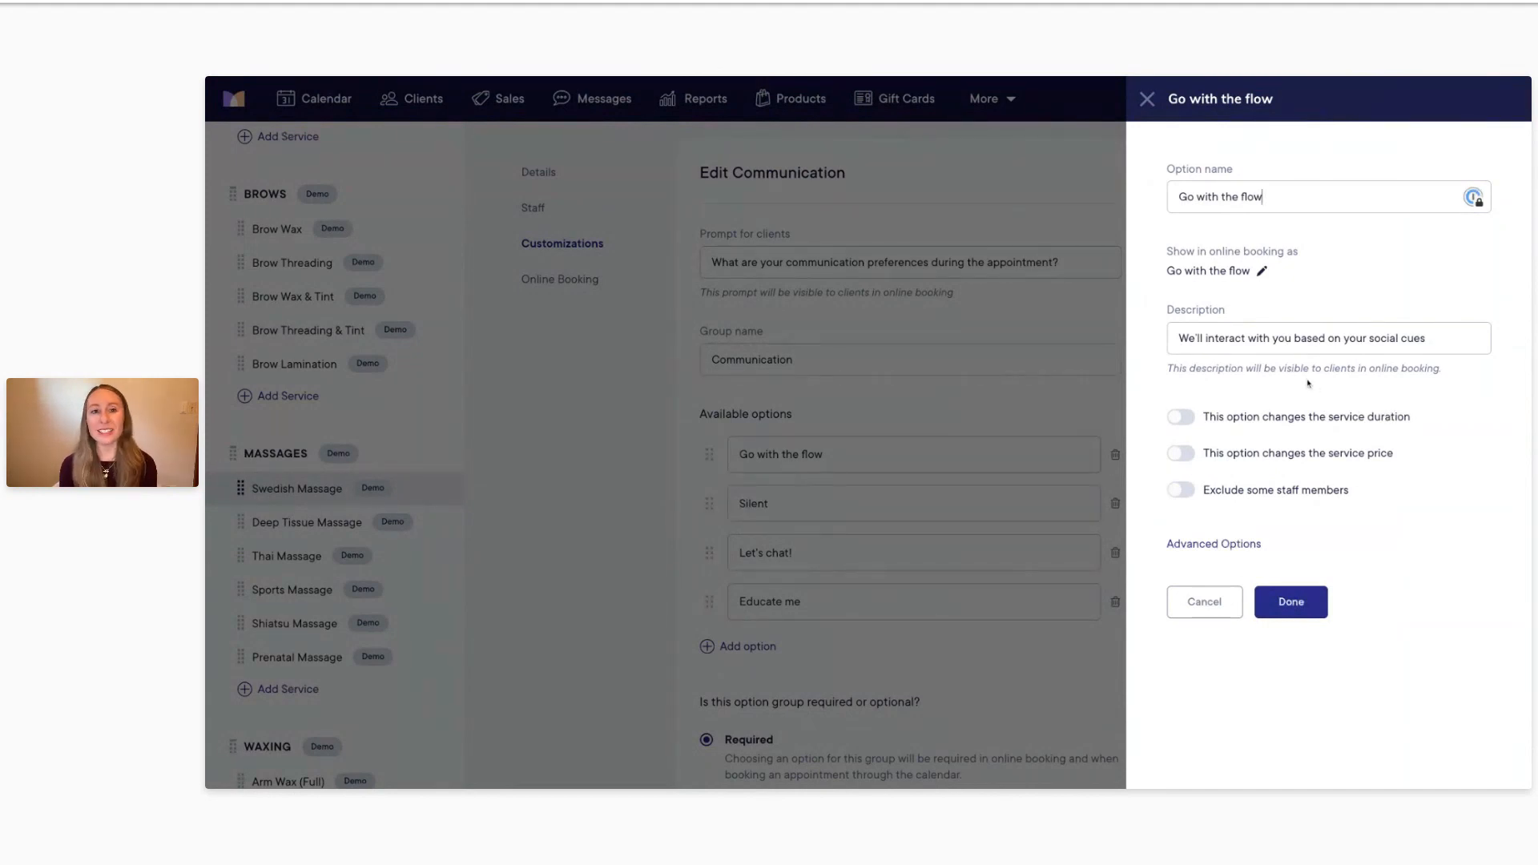
left_click(1147, 99)
scroll(860, 467, "down", 1)
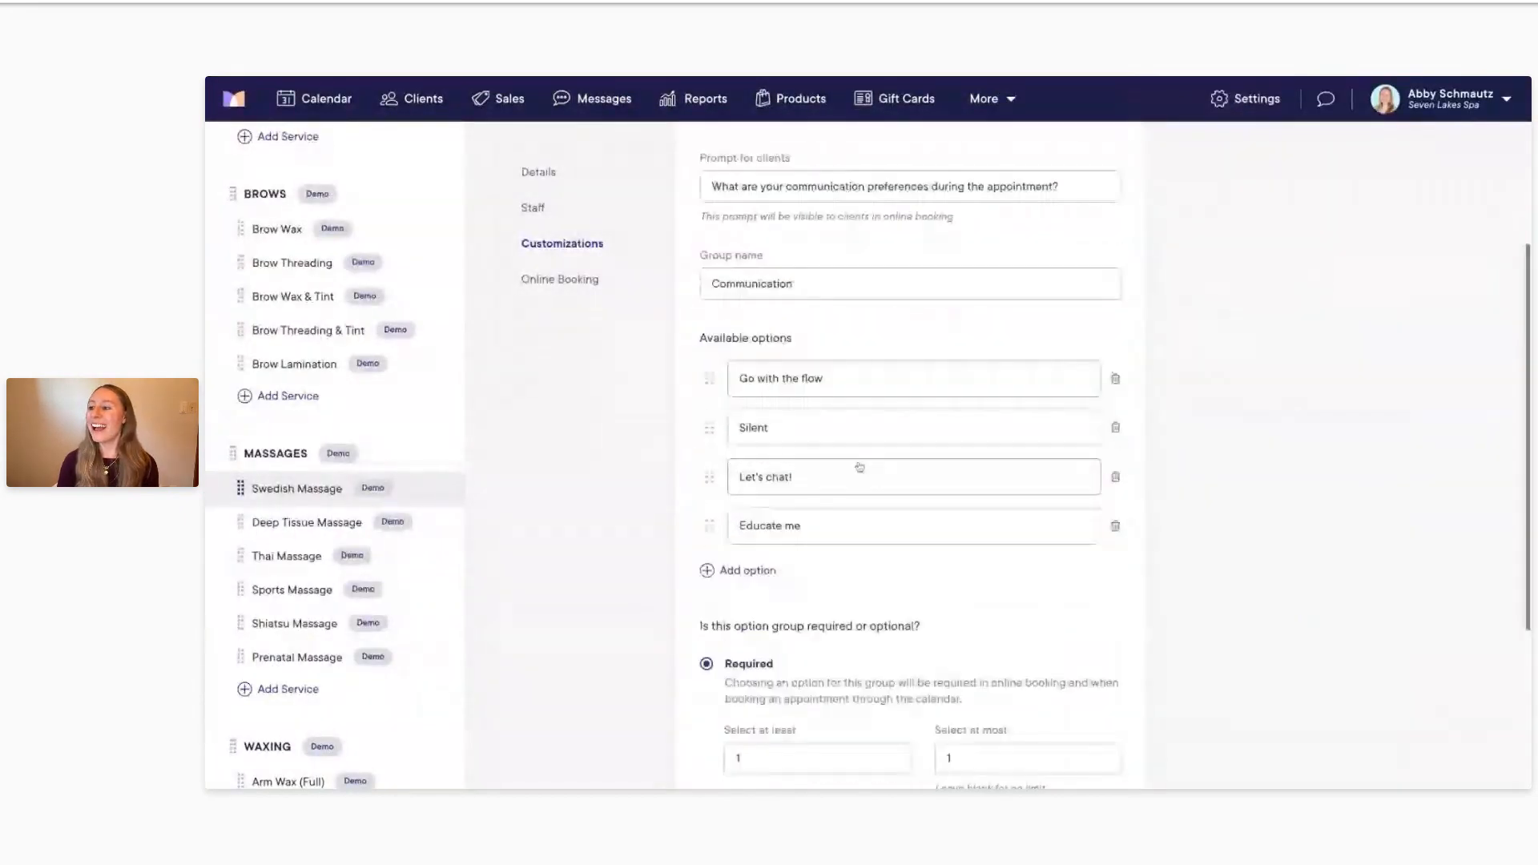
left_click(788, 437)
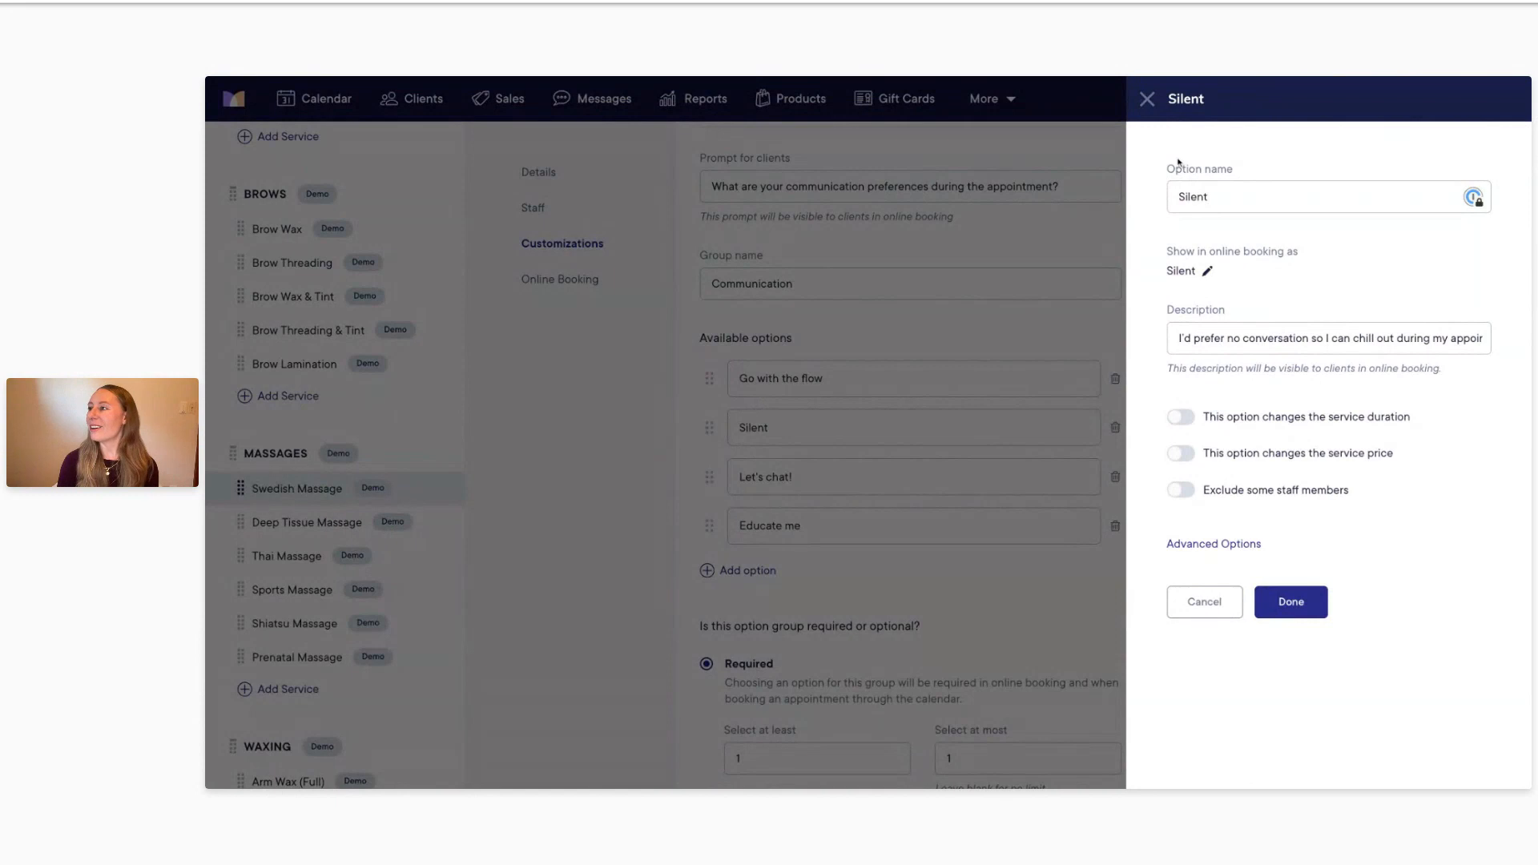
left_click(1147, 98)
left_click(820, 478)
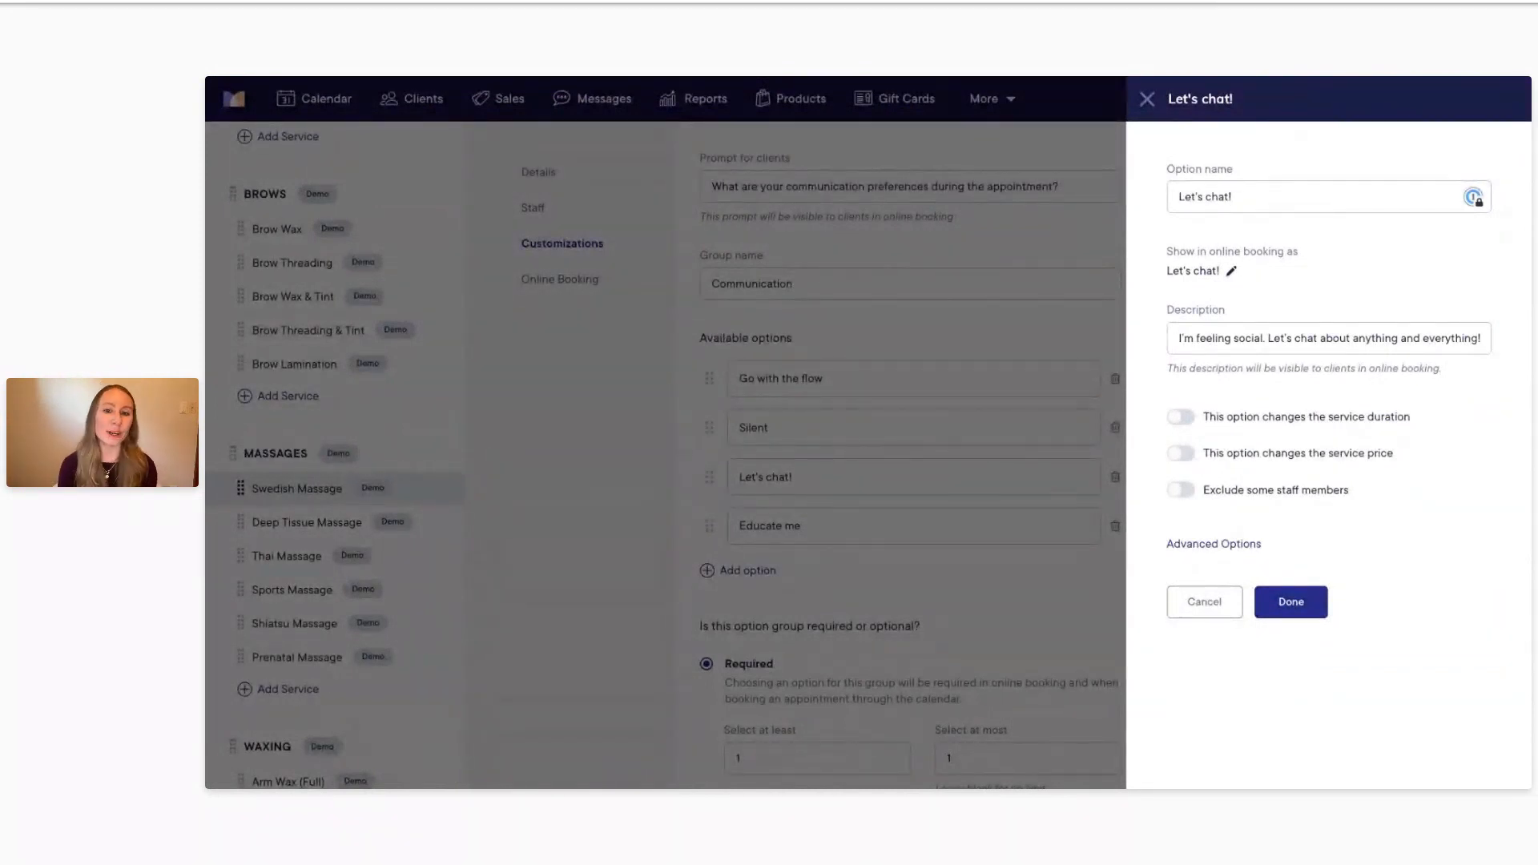
left_click(1147, 97)
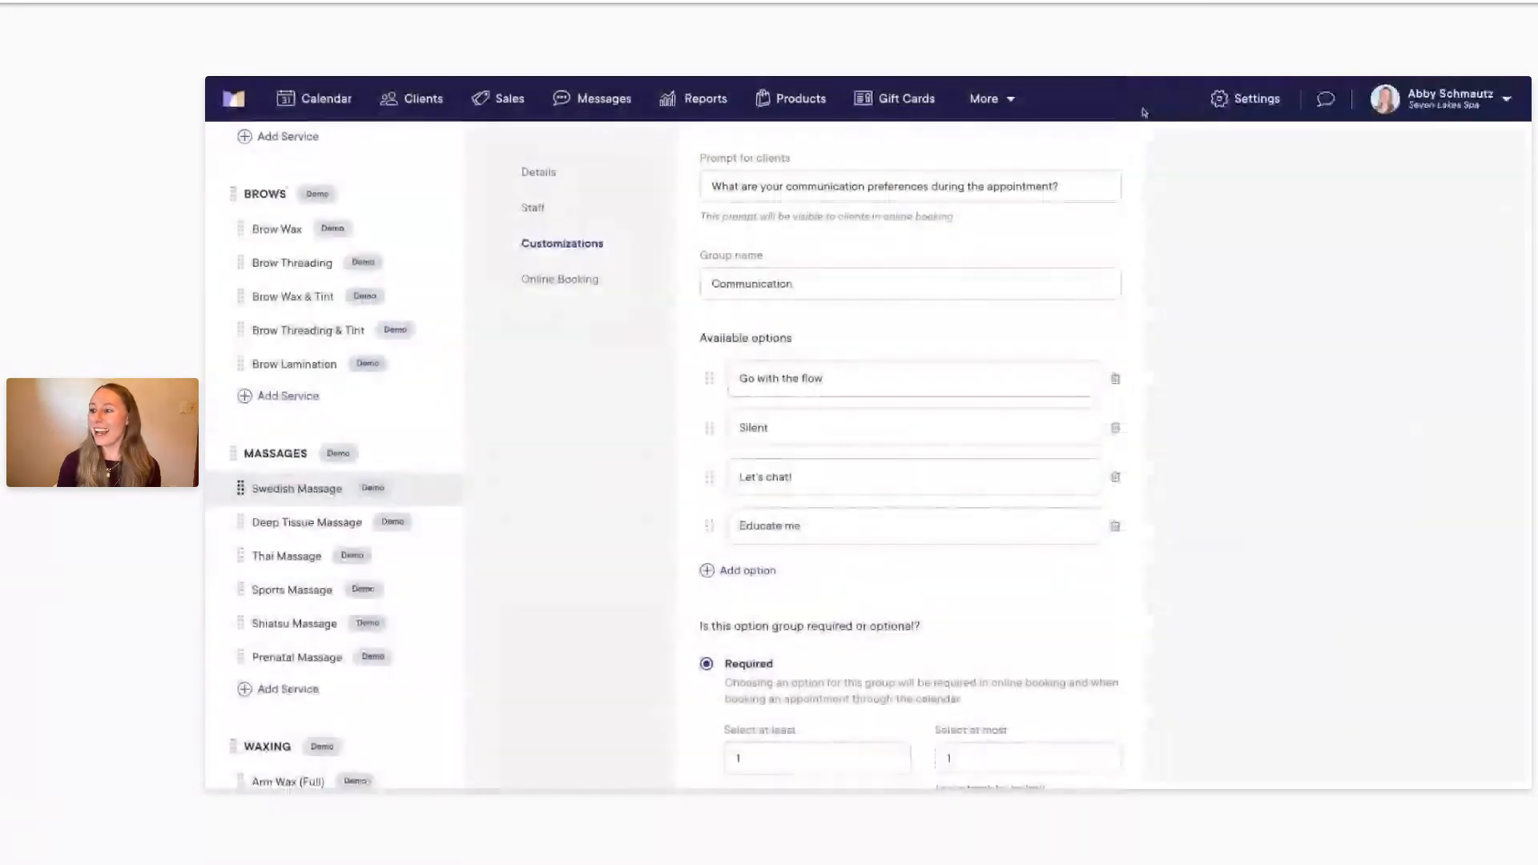
left_click(791, 531)
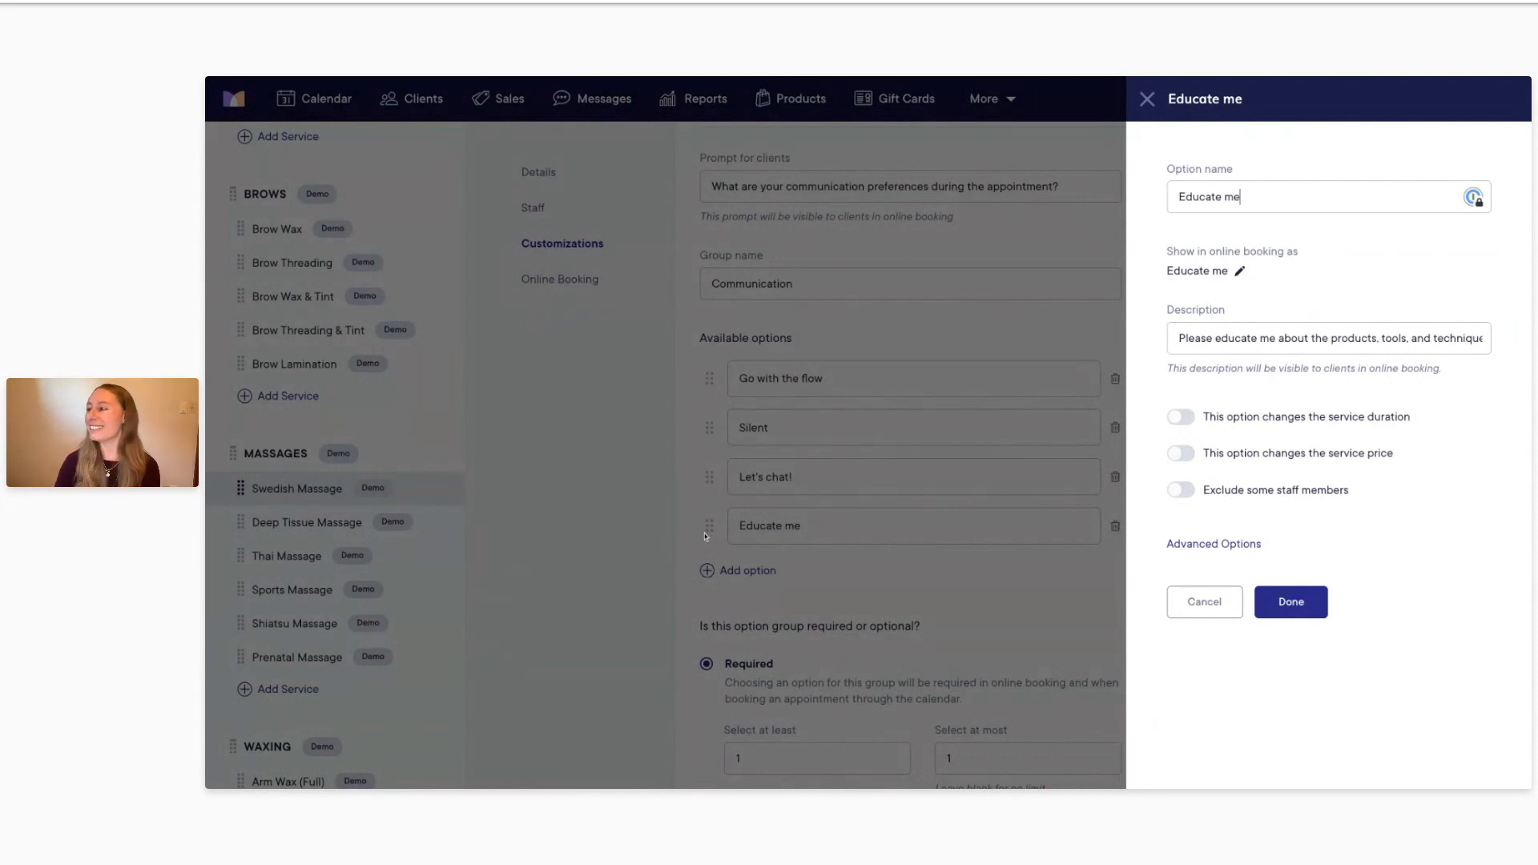
left_click(1150, 102)
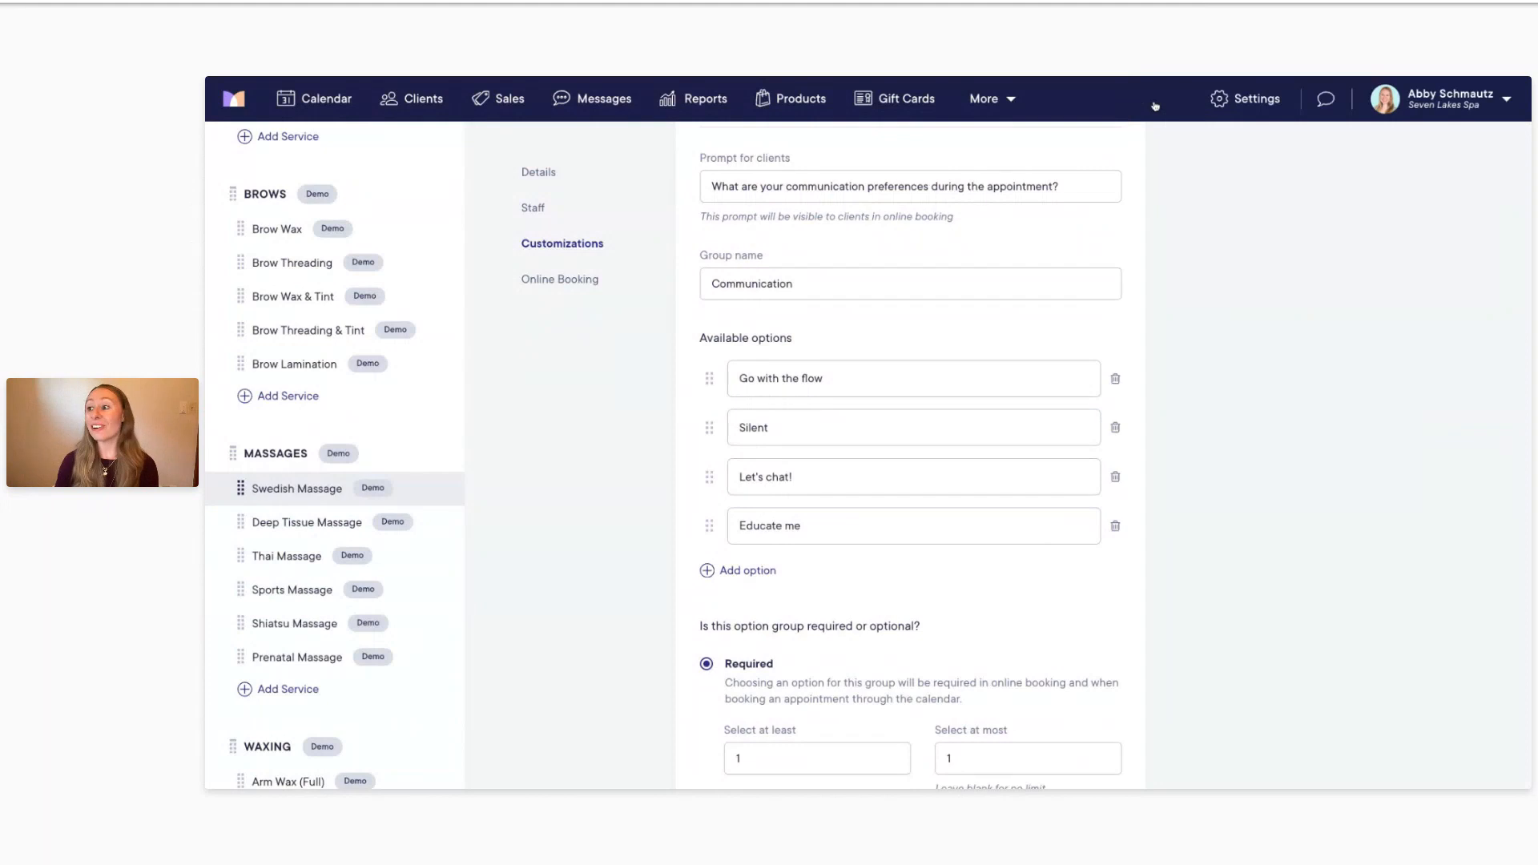
scroll(984, 379, "down", 2)
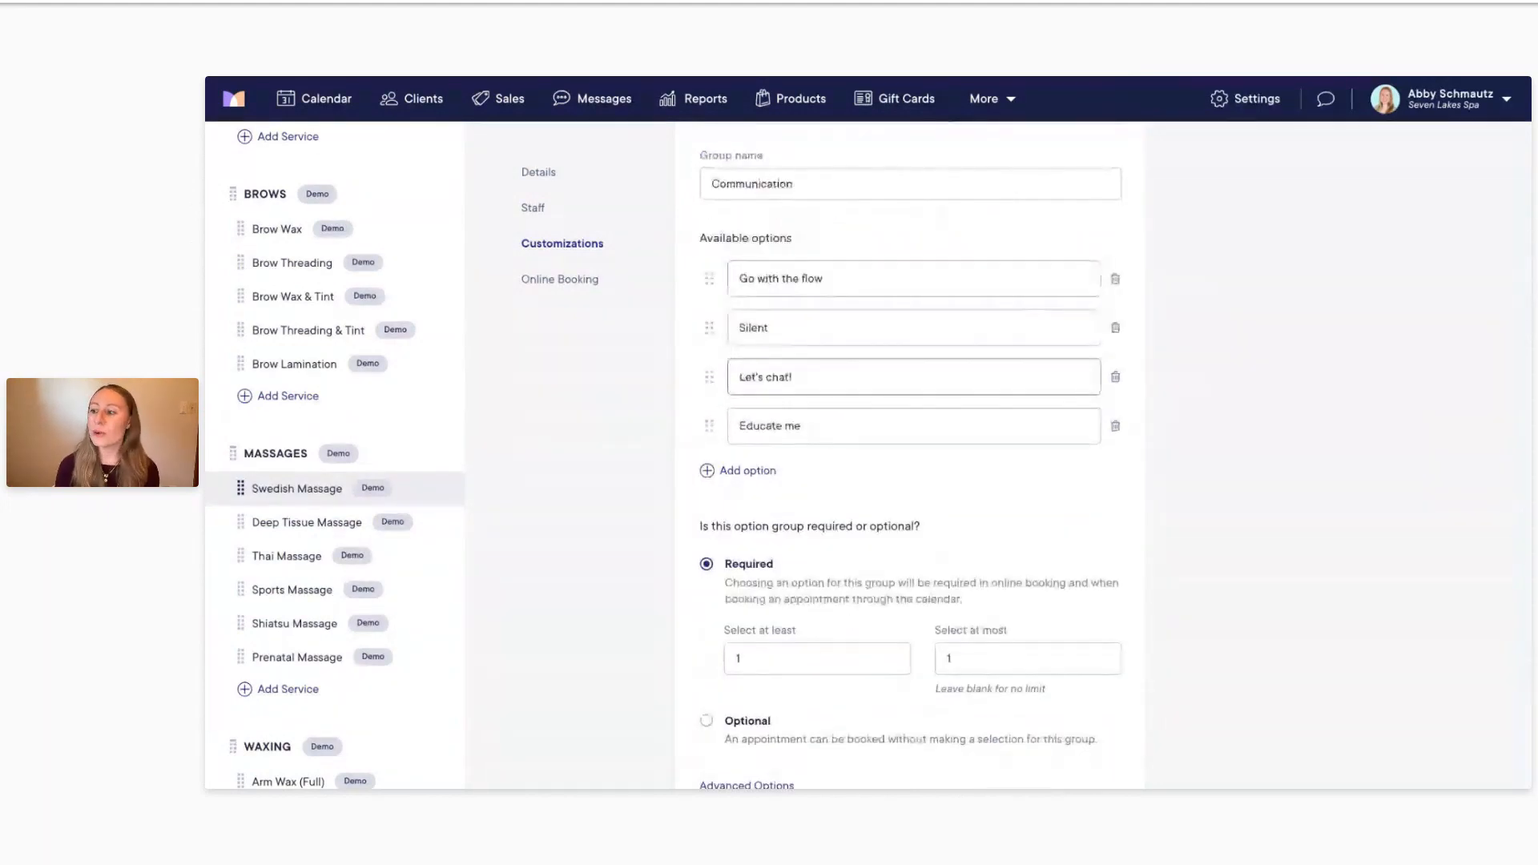
scroll(984, 378, "down", 1)
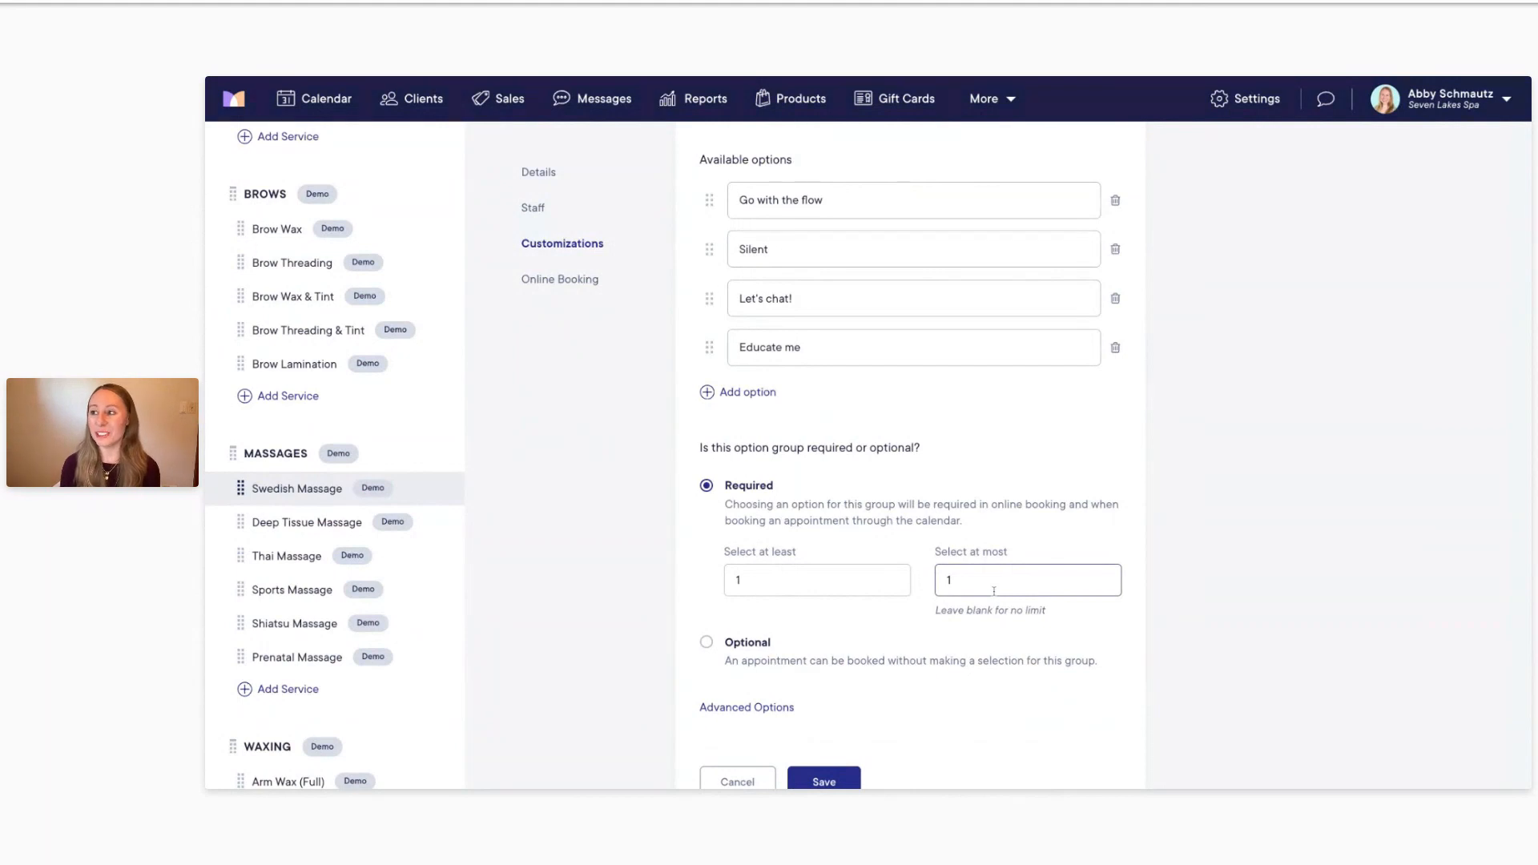
Step: Check the selection limits of the Swedish Massage's Communication option group and save the group
scroll(1028, 580, "up", 1)
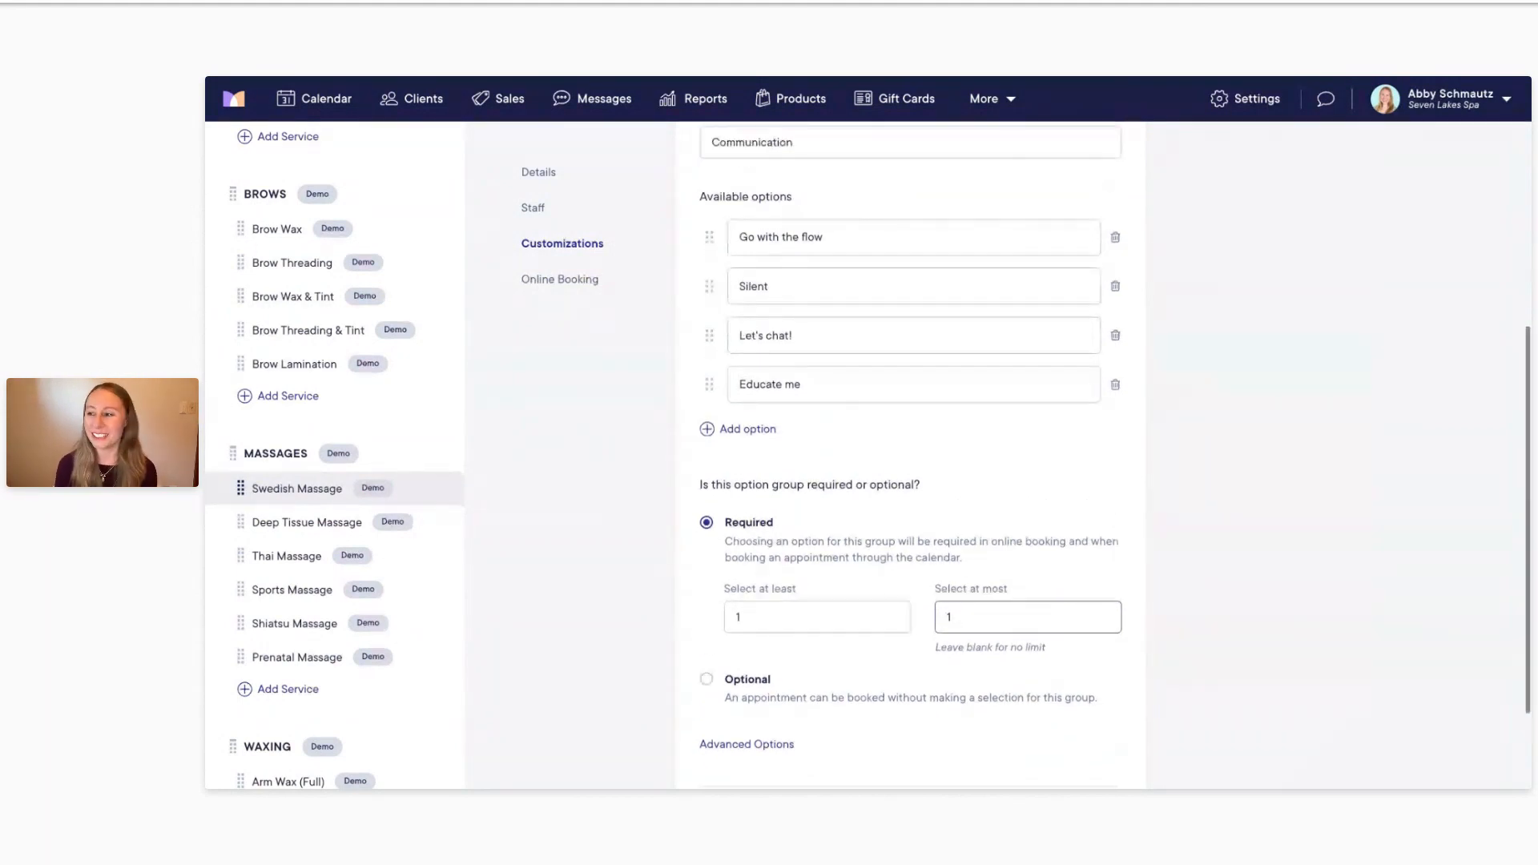
scroll(1028, 617, "down", 2)
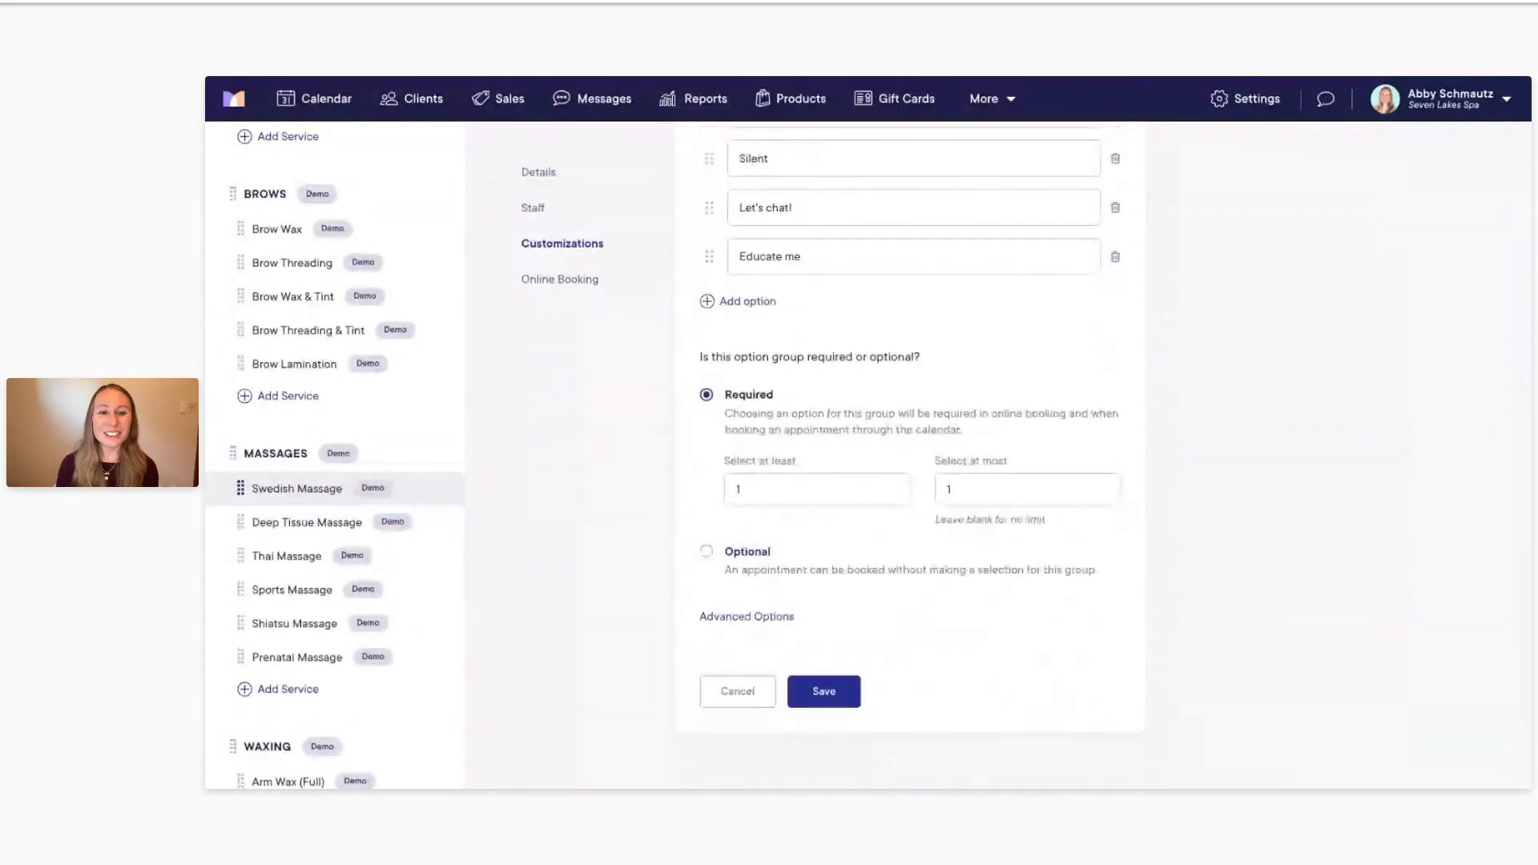
left_click(834, 693)
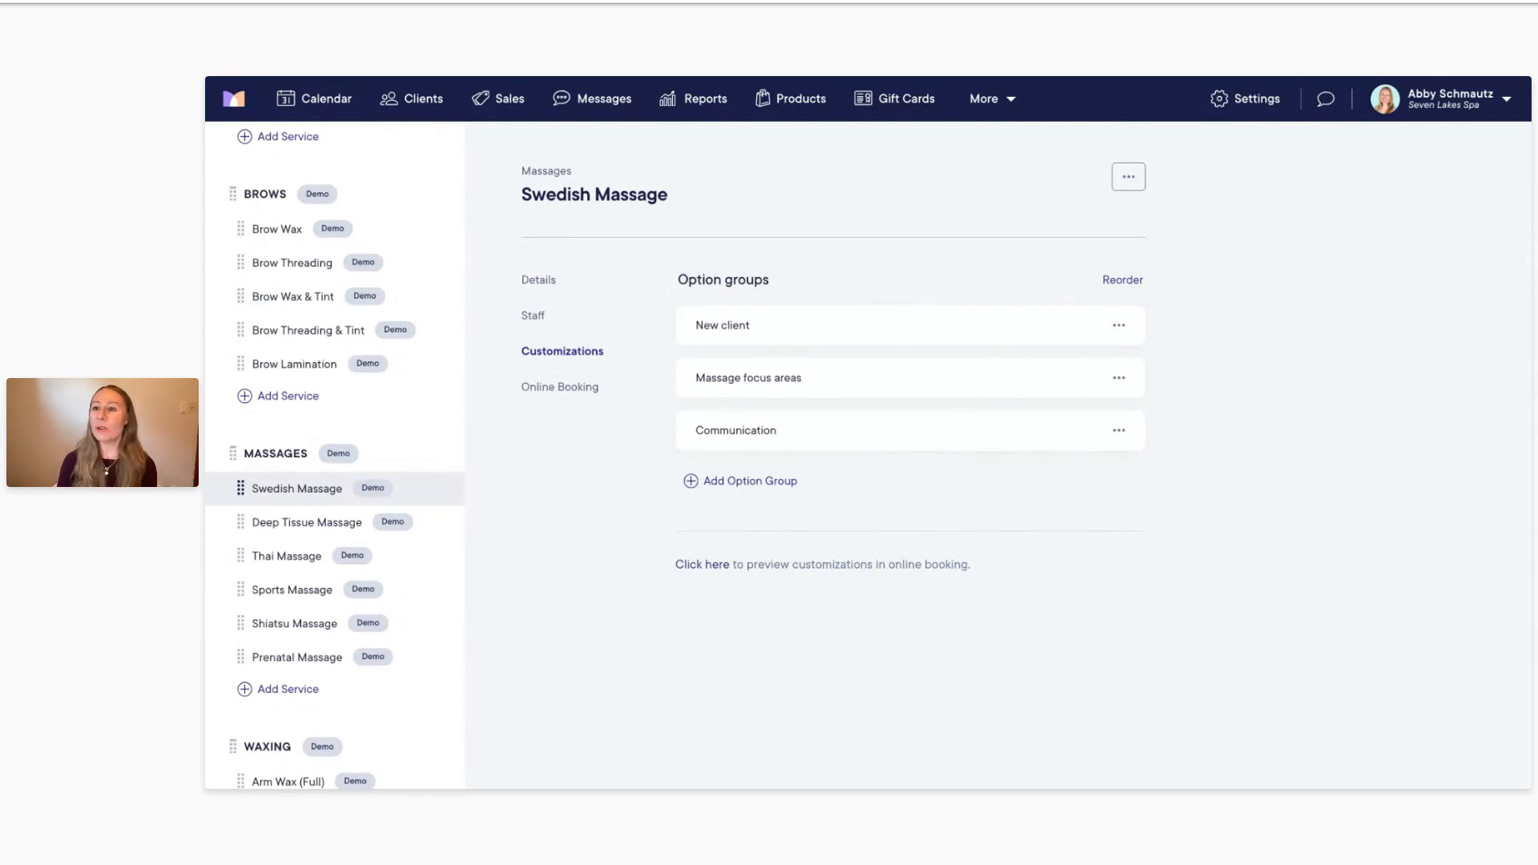
Step: Open the customizations of the Pedicure under Nail Services
scroll(389, 479, "up", 3)
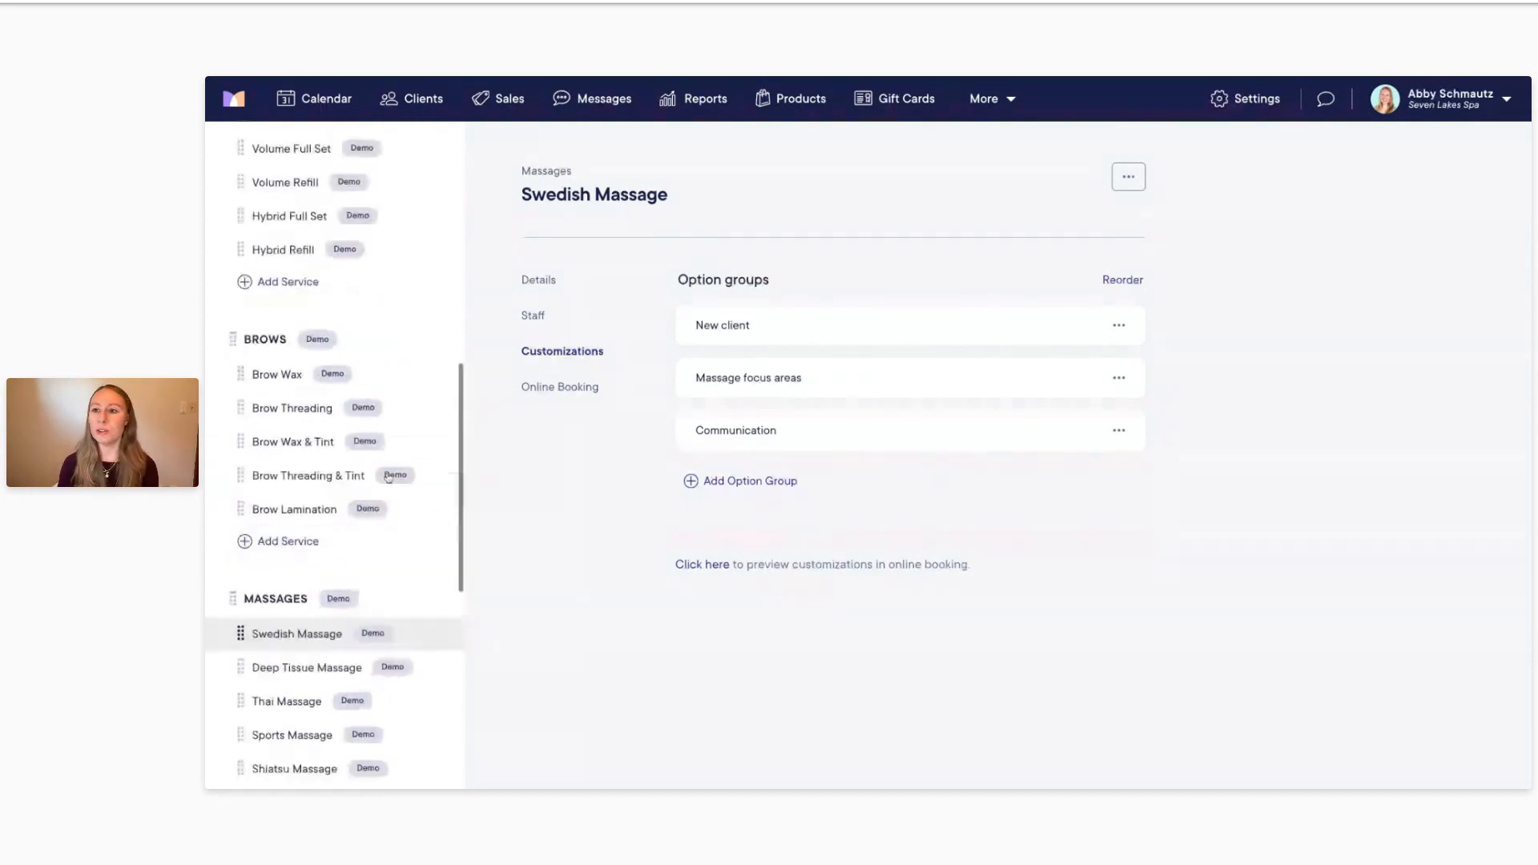
scroll(388, 478, "up", 10)
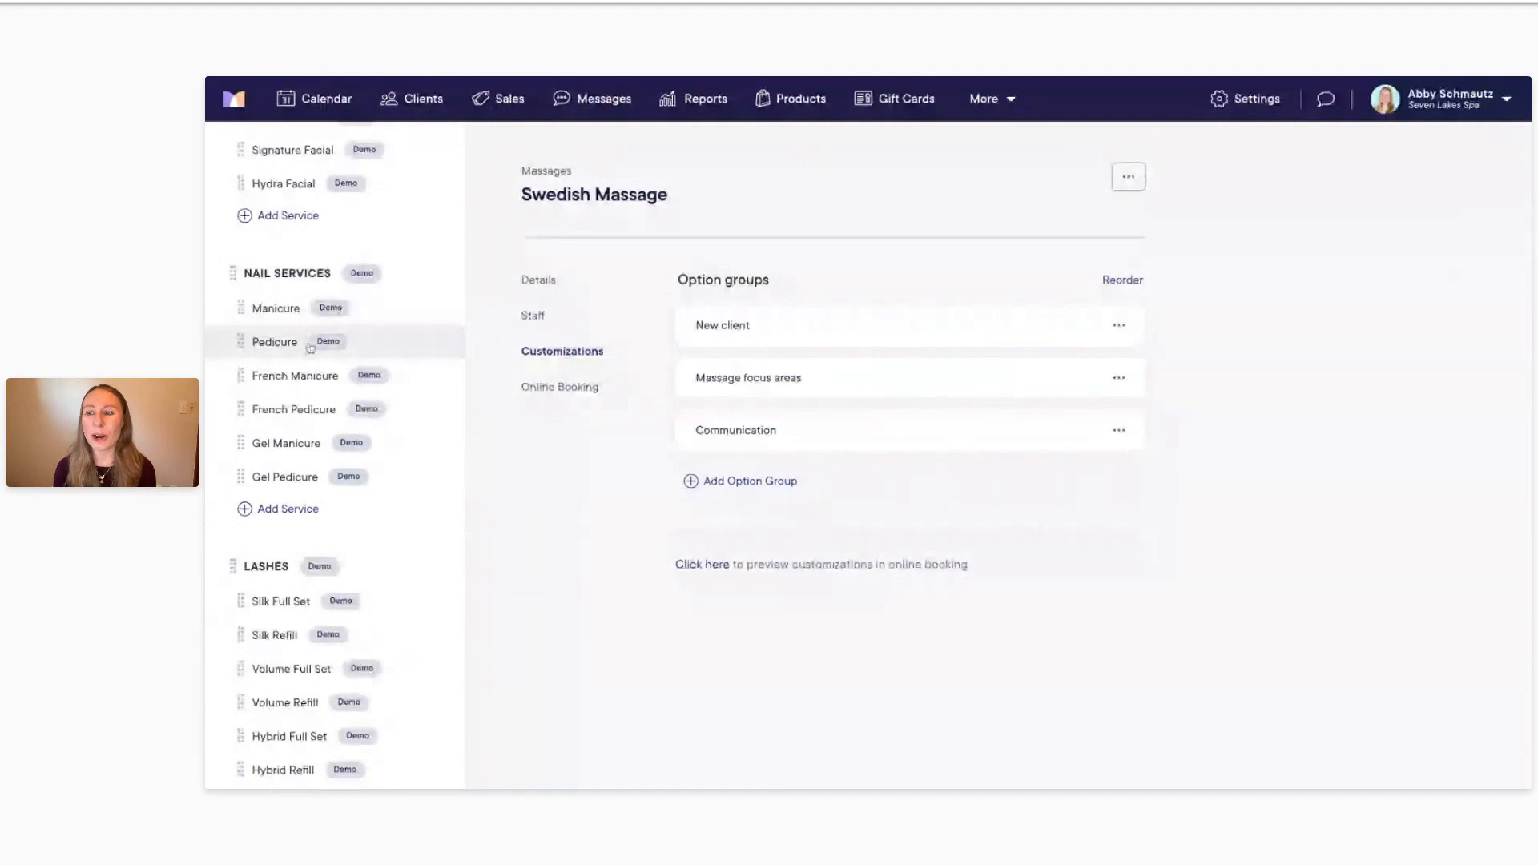
left_click(275, 344)
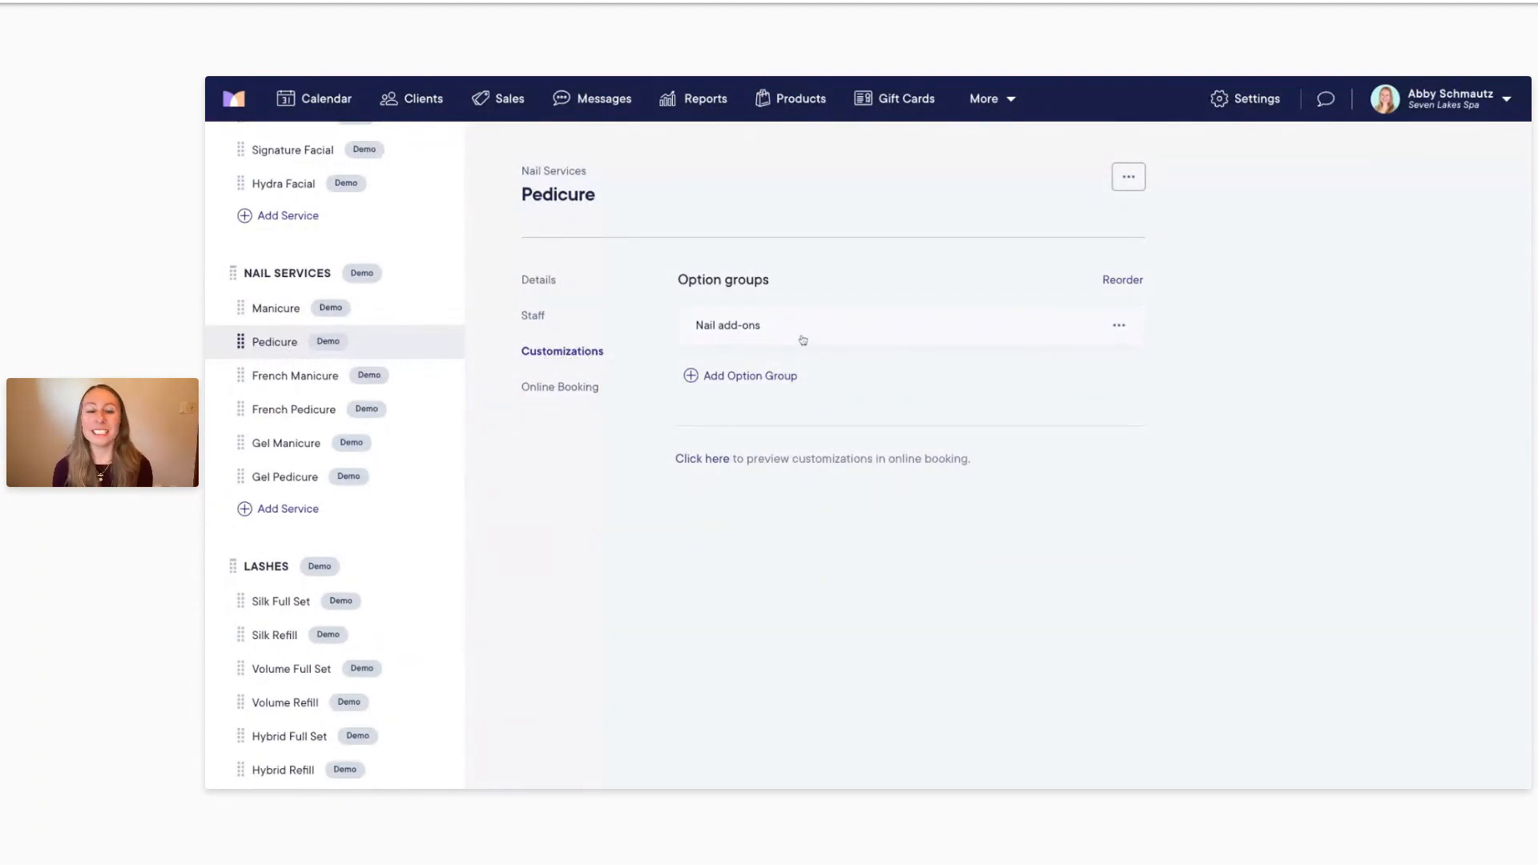
Step: Open the Pedicure's "Nail add-ons" option group and review its client prompt, available options and optional selection limit
left_click(747, 335)
scroll(995, 290, "down", 2)
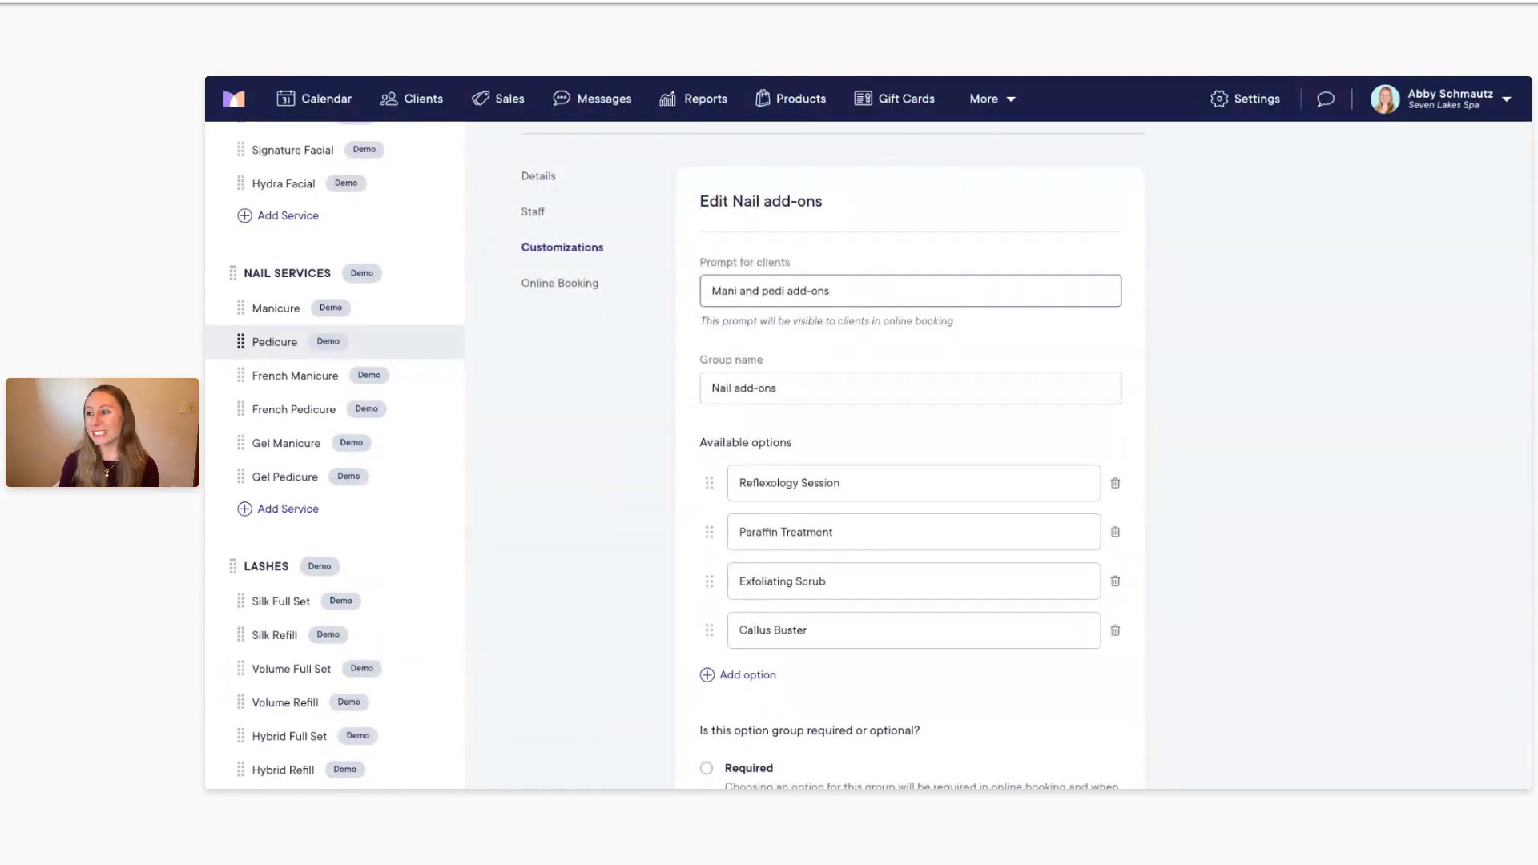
scroll(808, 361, "down", 2)
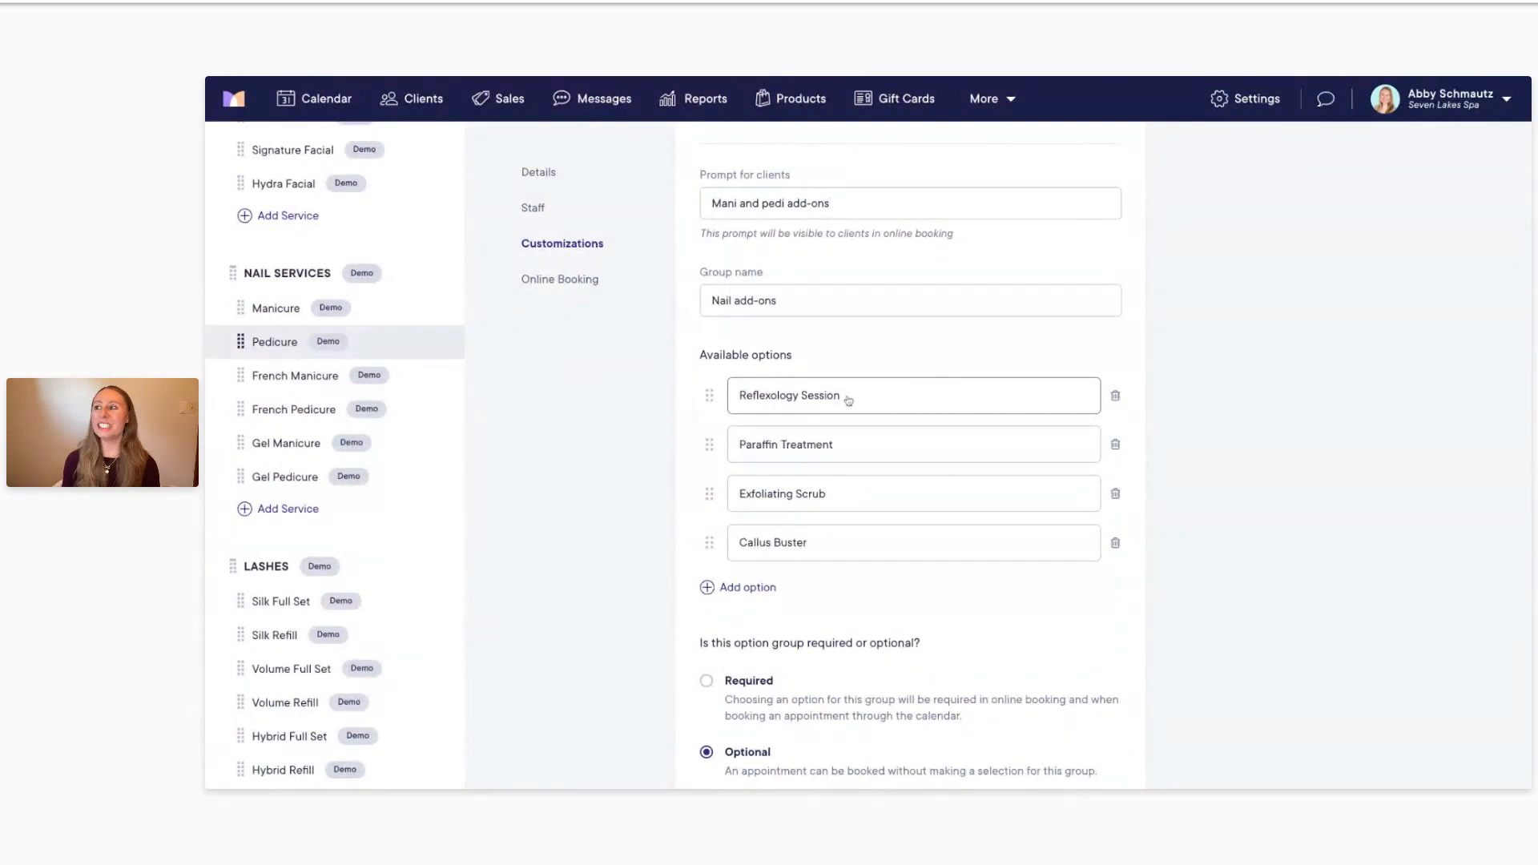
scroll(881, 417, "up", 1)
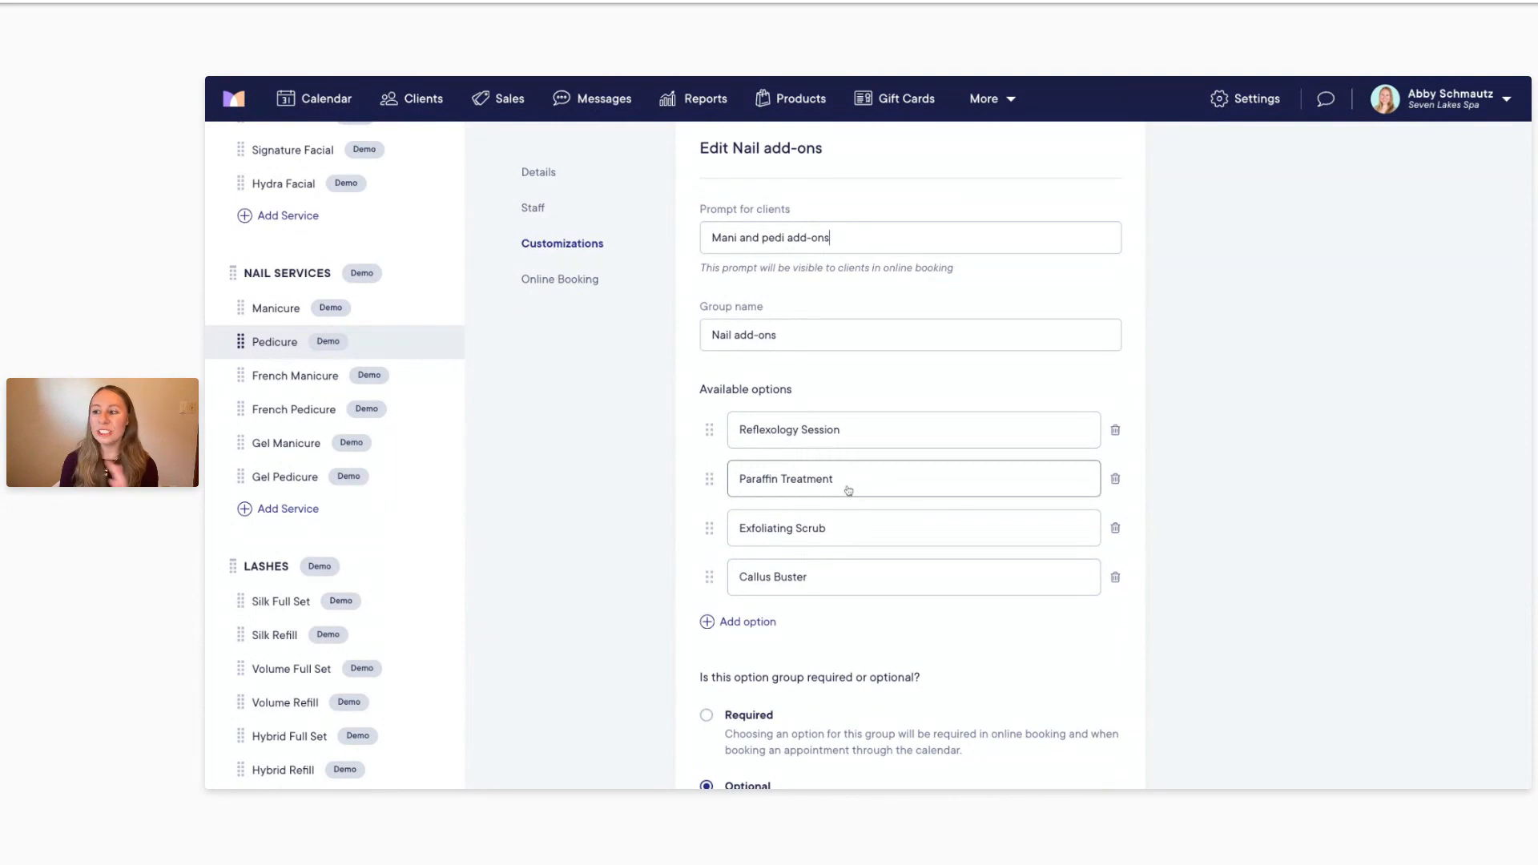
scroll(848, 490, "up", 2)
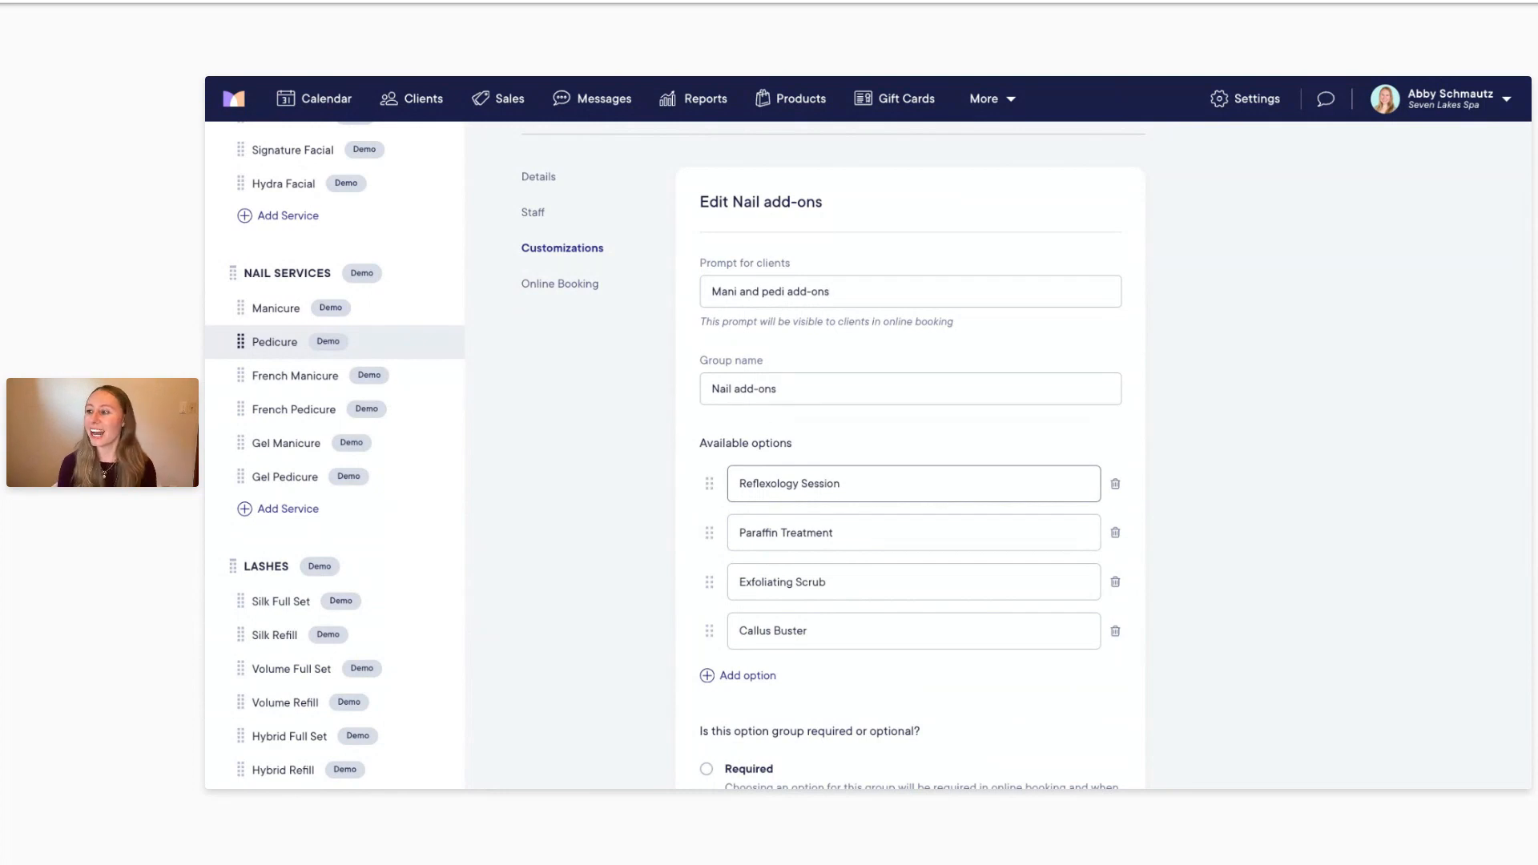
scroll(1128, 519, "down", 4)
scroll(766, 522, "down", 2)
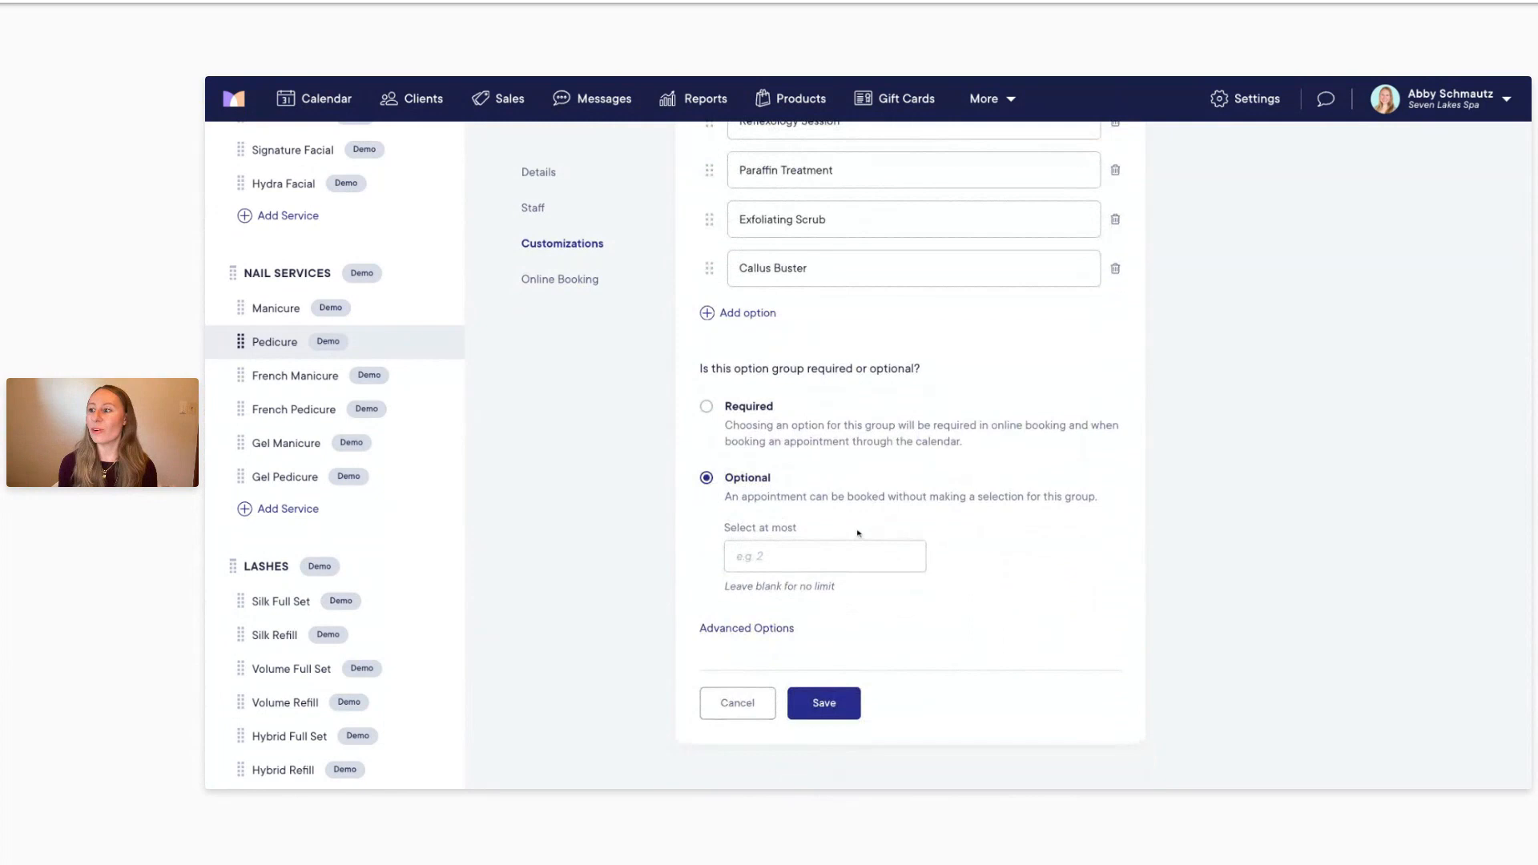
left_click(805, 556)
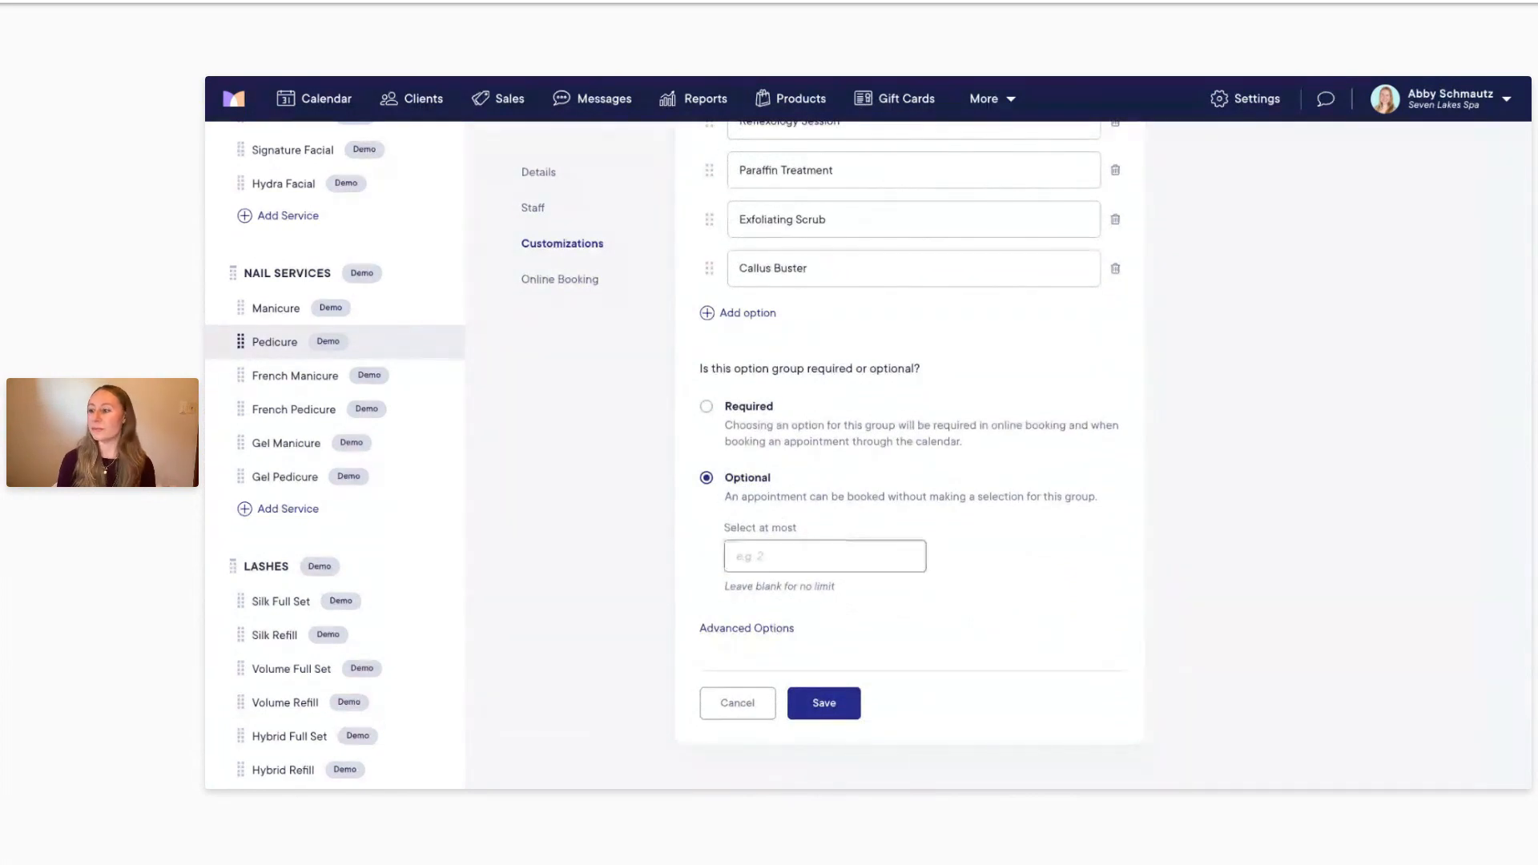
scroll(859, 224, "up", 3)
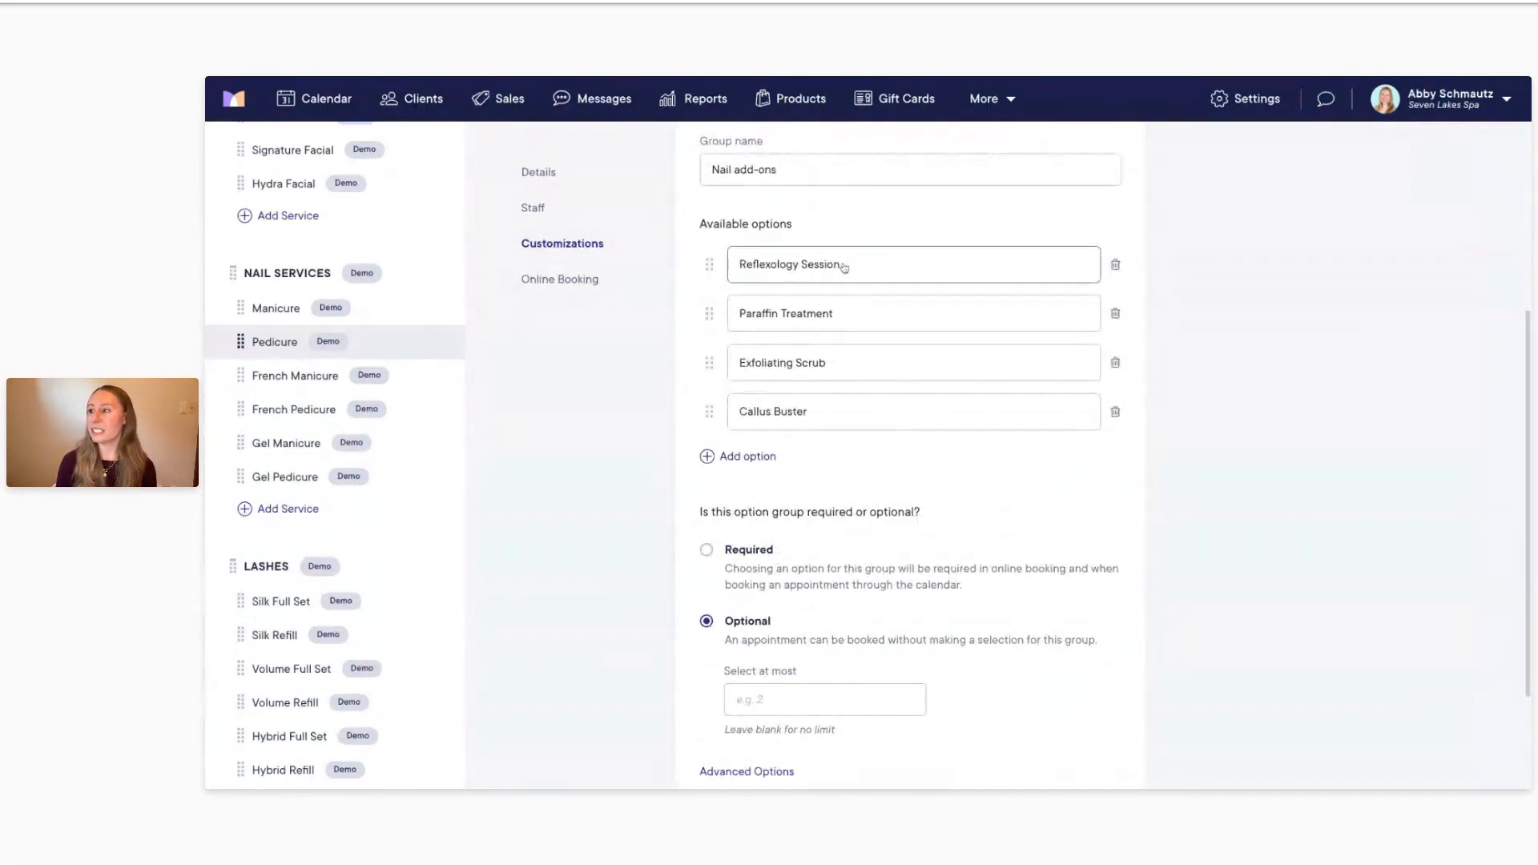
Step: Examine the duration and price changes of the Reflexology Session, Paraffin Treatment and Exfoliating Scrub options
left_click(843, 264)
scroll(1330, 407, "down", 1)
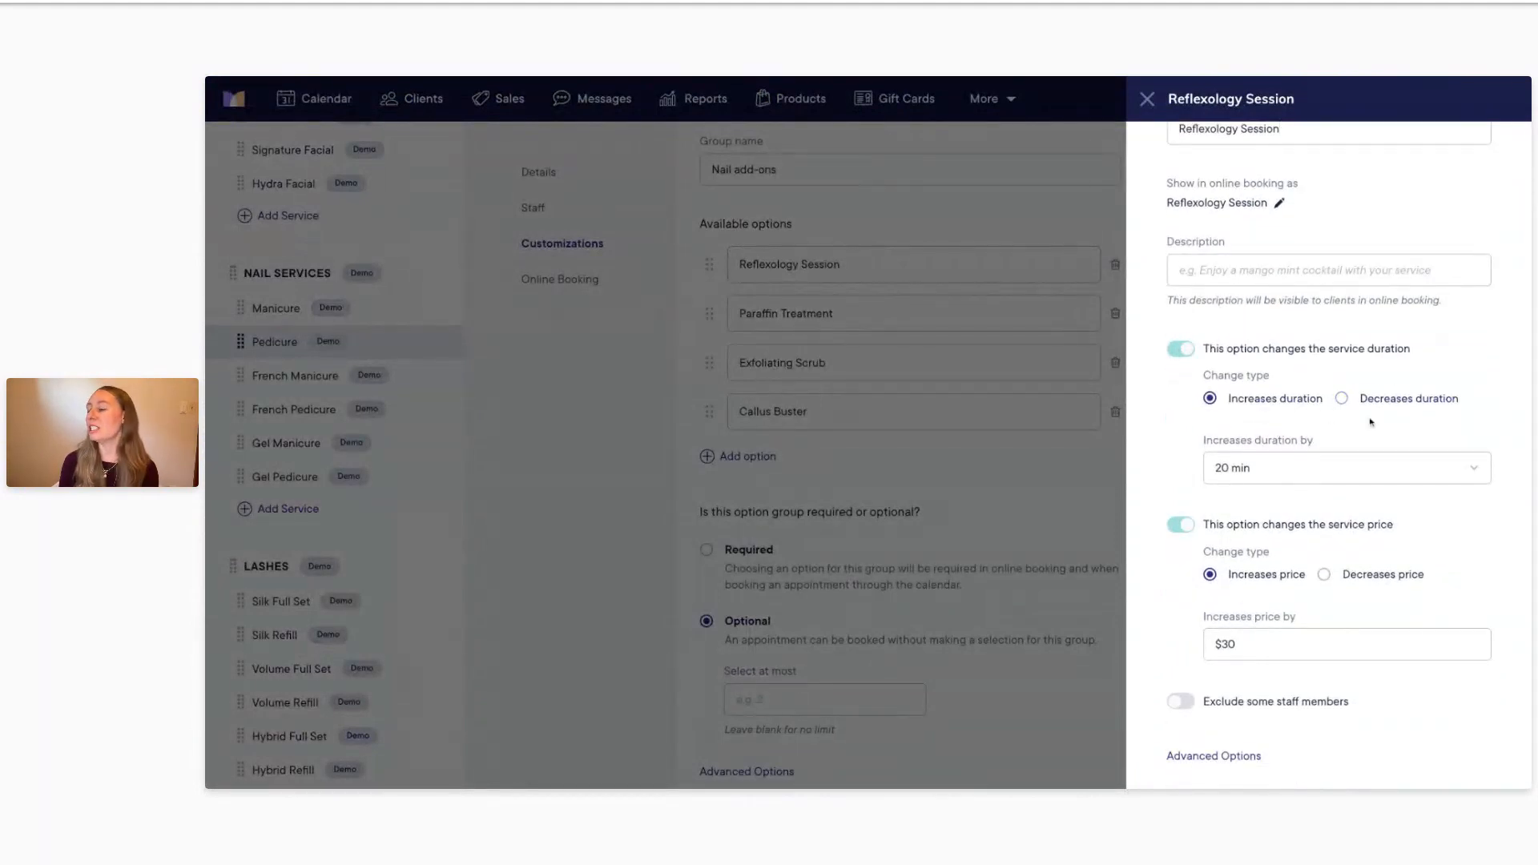
left_click(826, 314)
left_click(827, 315)
left_click(823, 355)
left_click(805, 361)
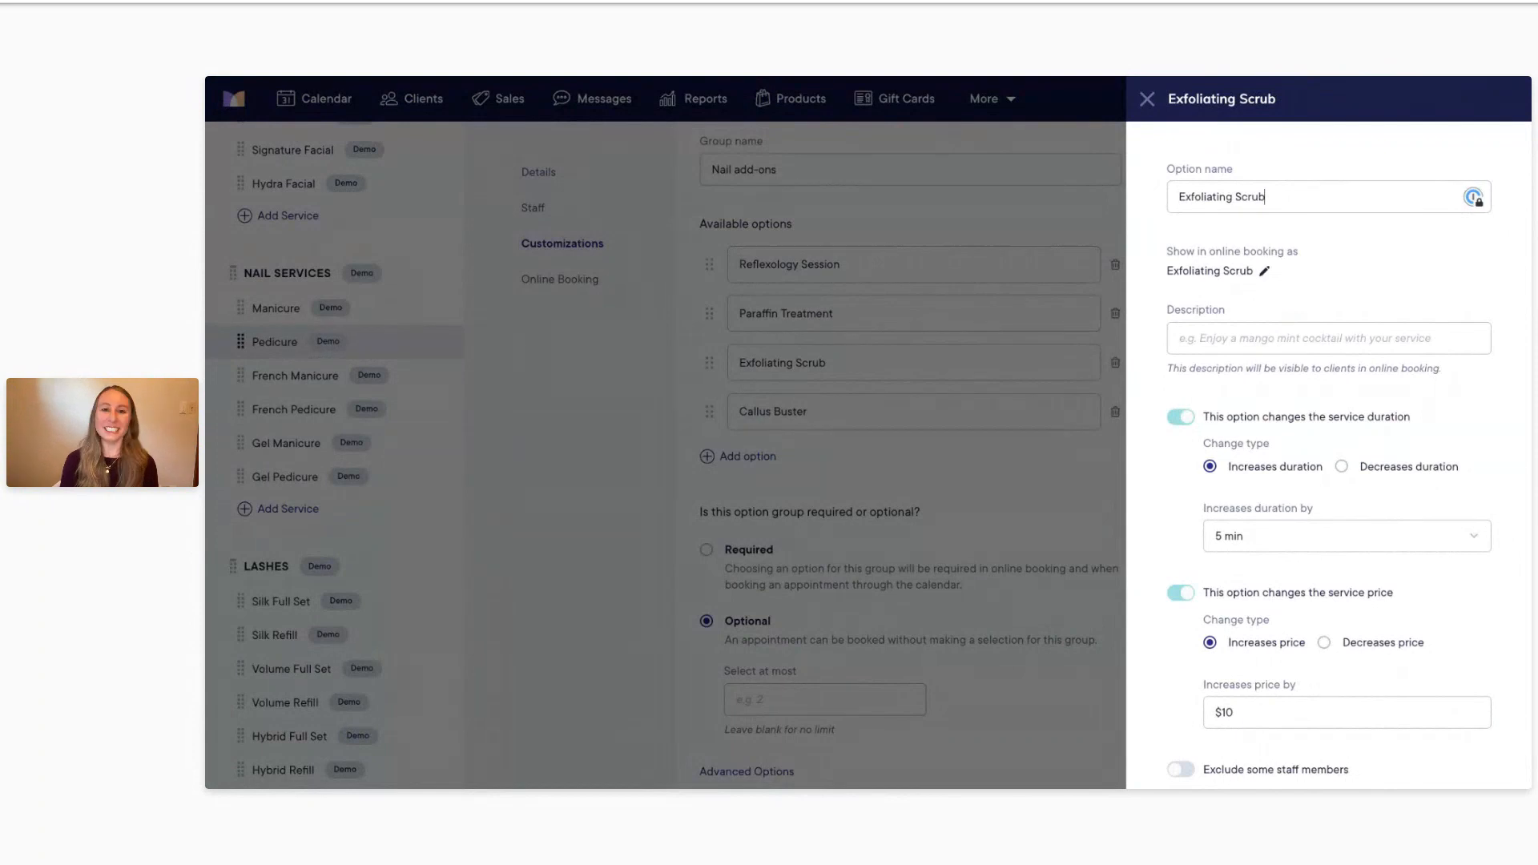
Step: Close the Exfoliating Scrub details and save the Pedicure's Nail add-ons option group
left_click(818, 390)
scroll(819, 390, "down", 3)
left_click(831, 699)
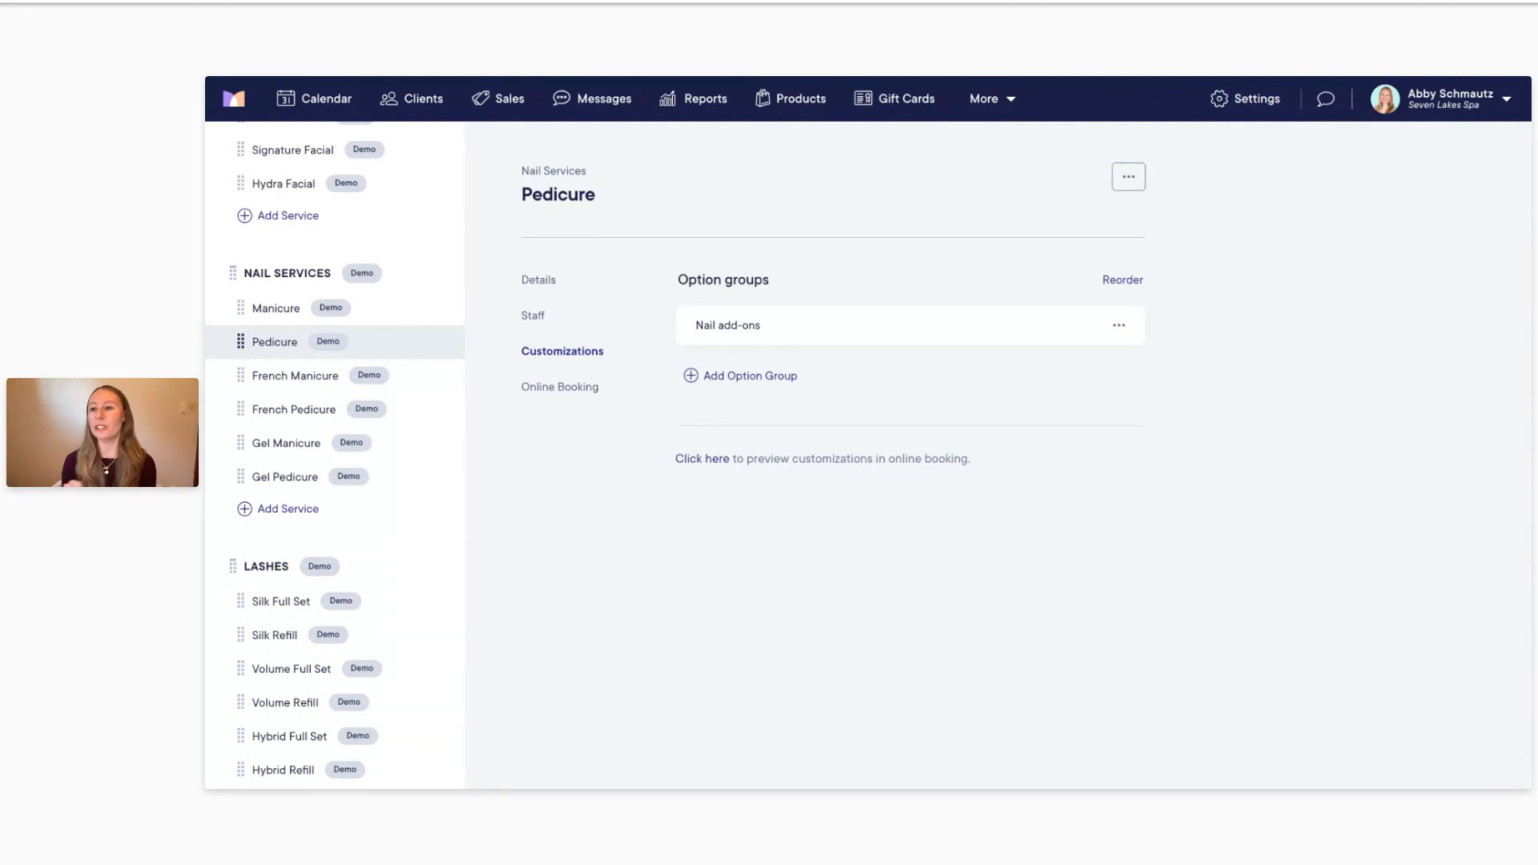
Step: Link the existing Communication option group to the Signature Facial and show the other existing groups available for it
scroll(335, 457, "up", 3)
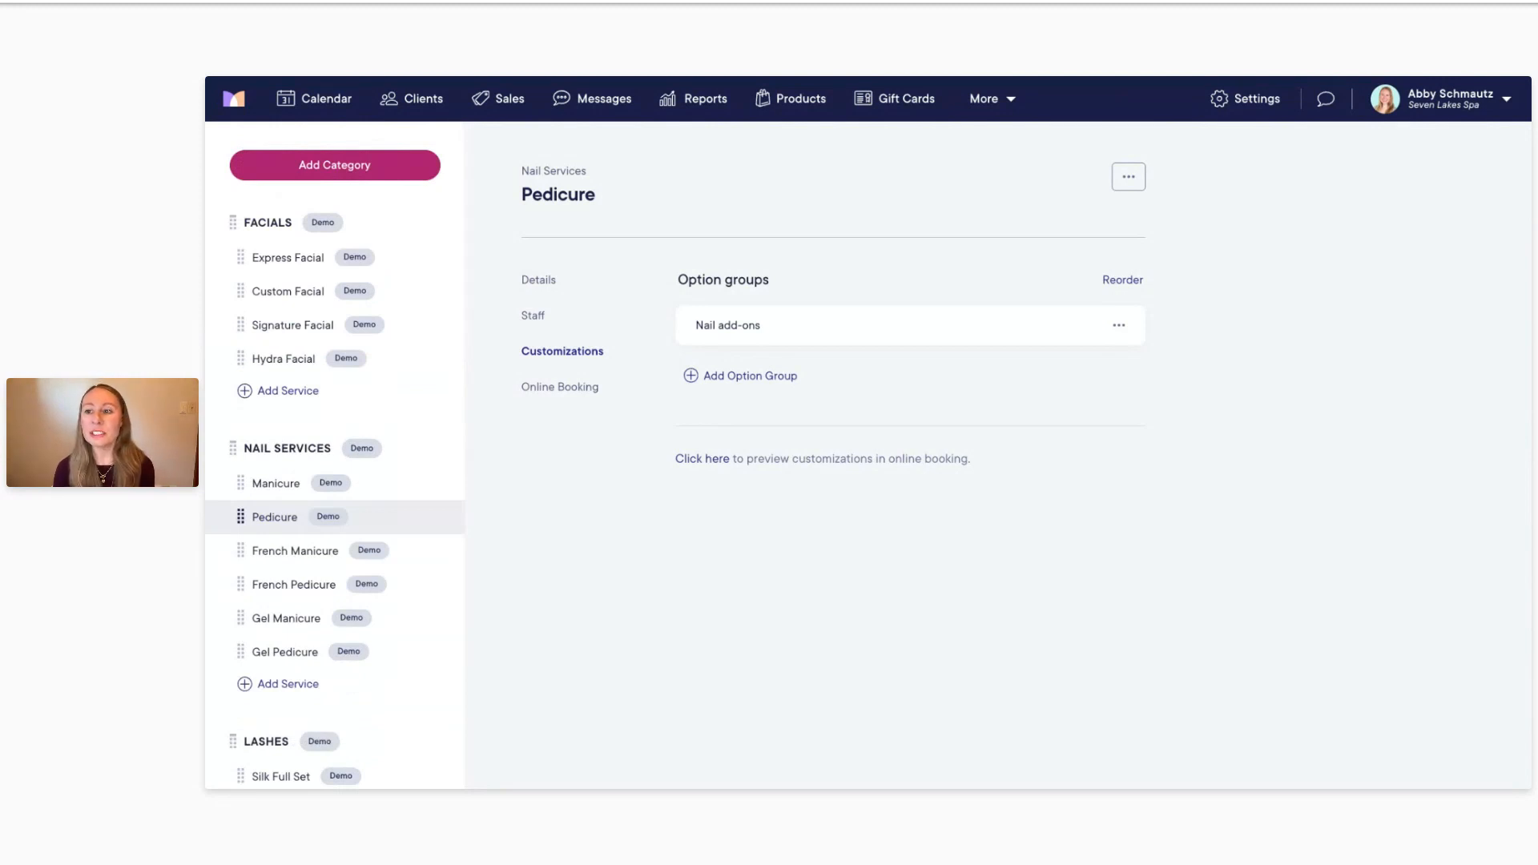
left_click(311, 327)
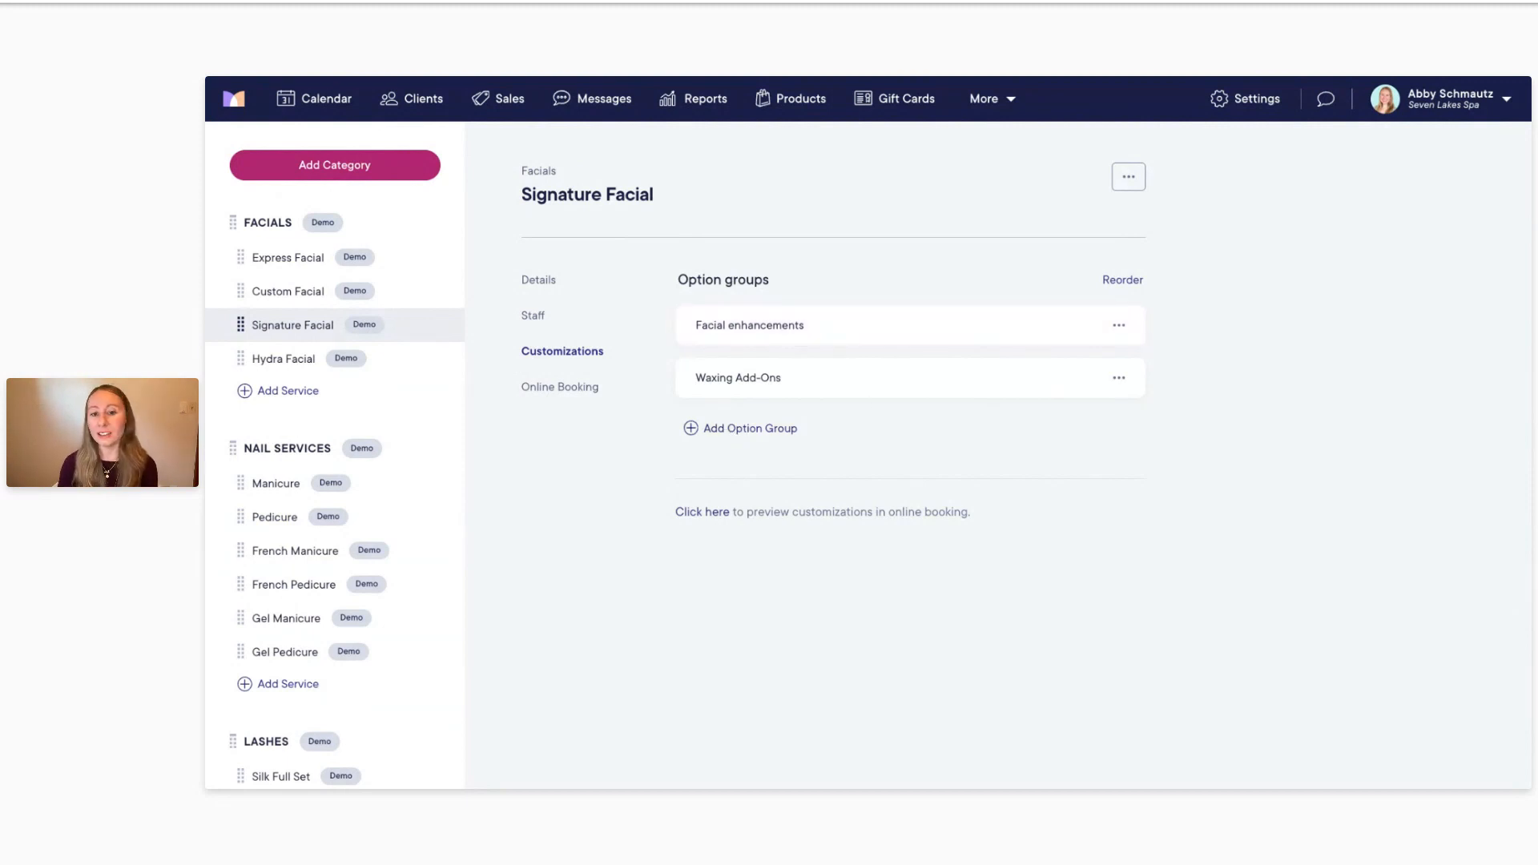
left_click(736, 430)
scroll(748, 415, "down", 1)
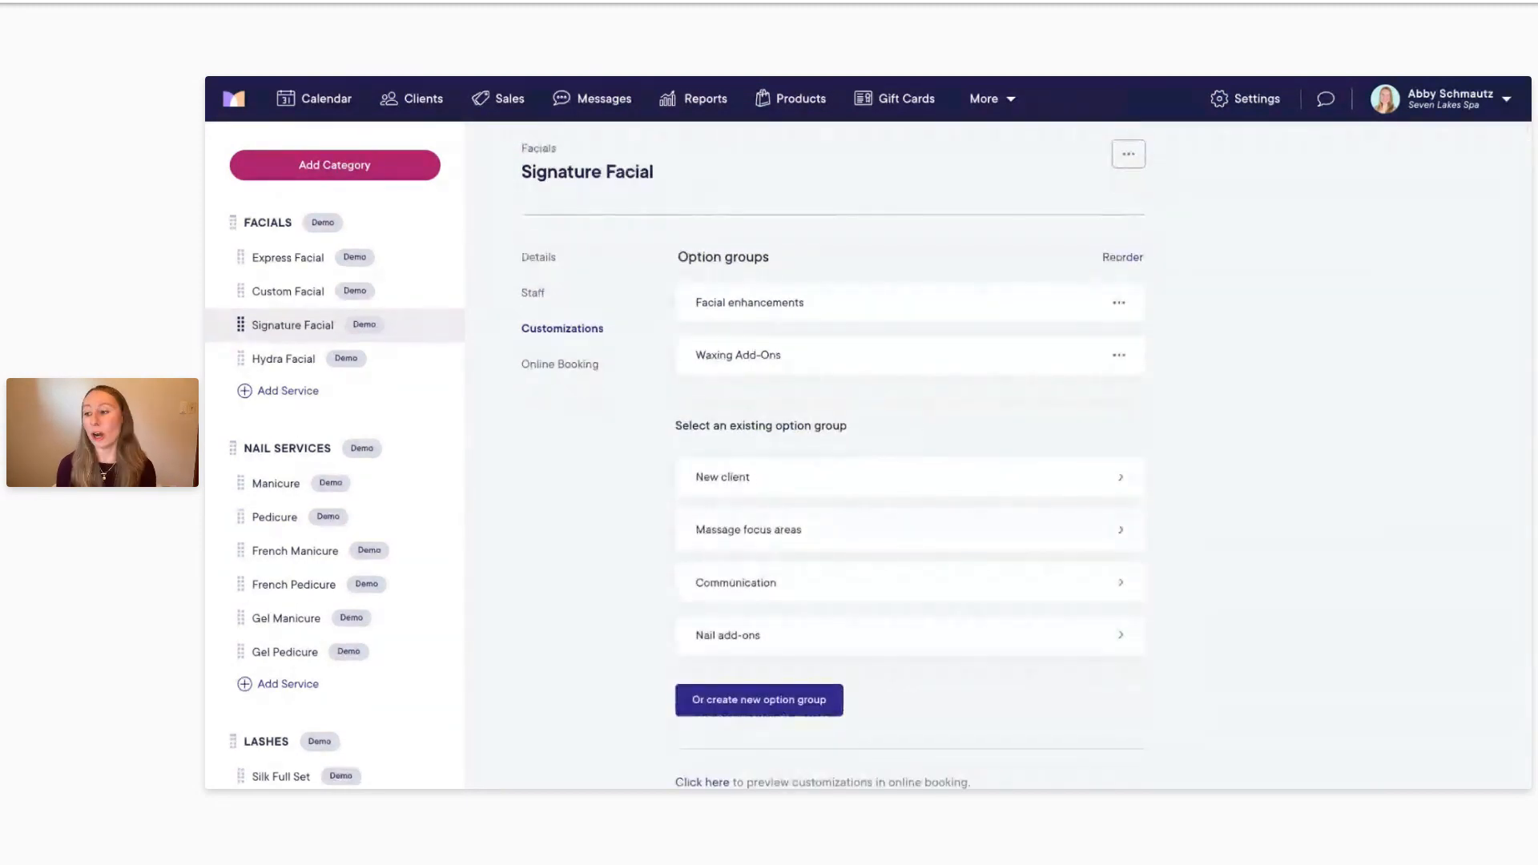
left_click(753, 583)
scroll(769, 561, "down", 4)
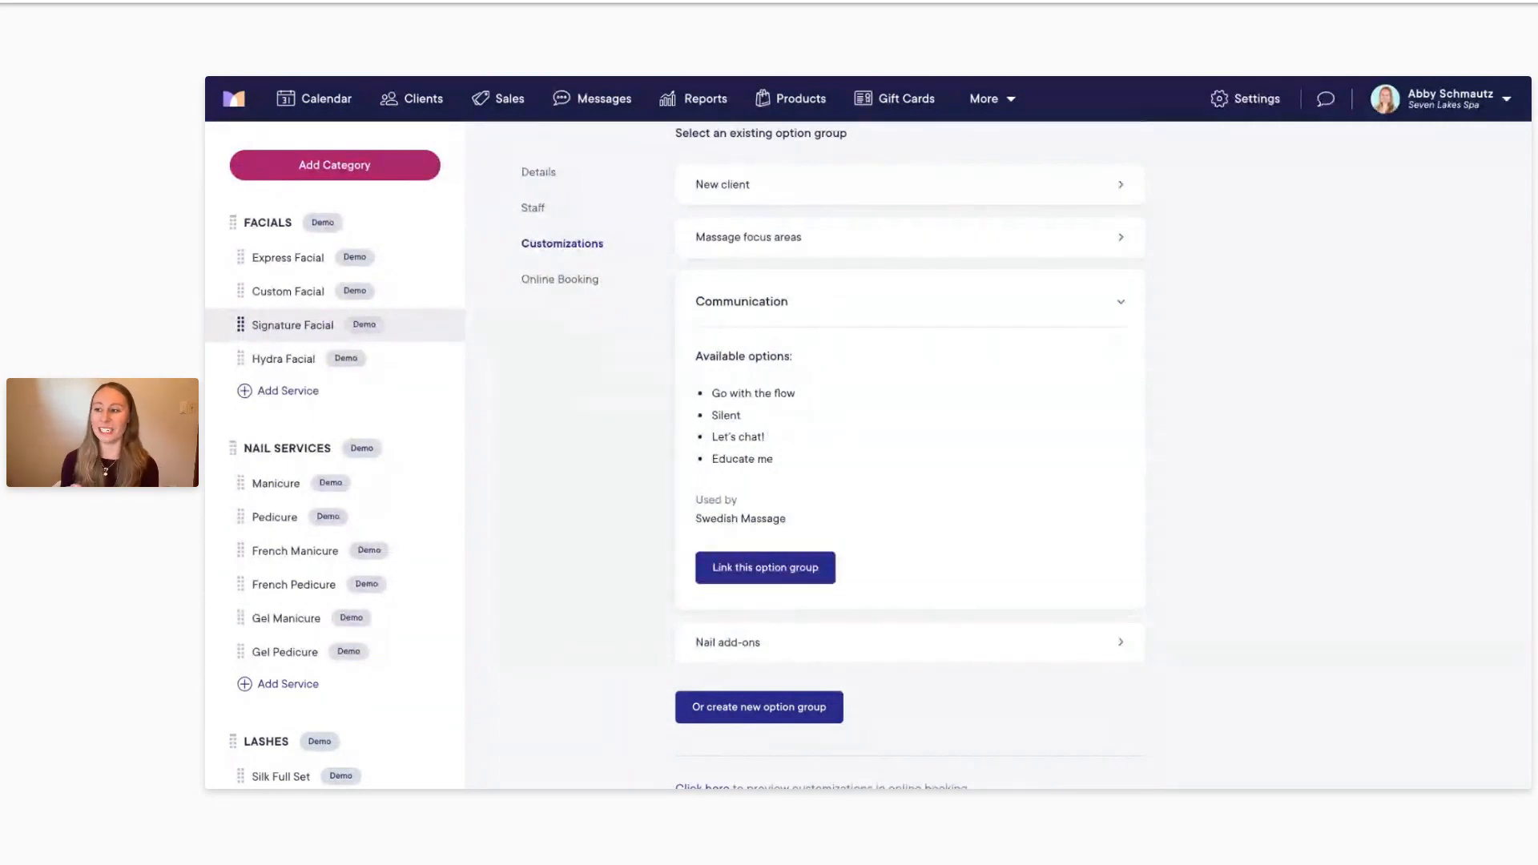
left_click(750, 579)
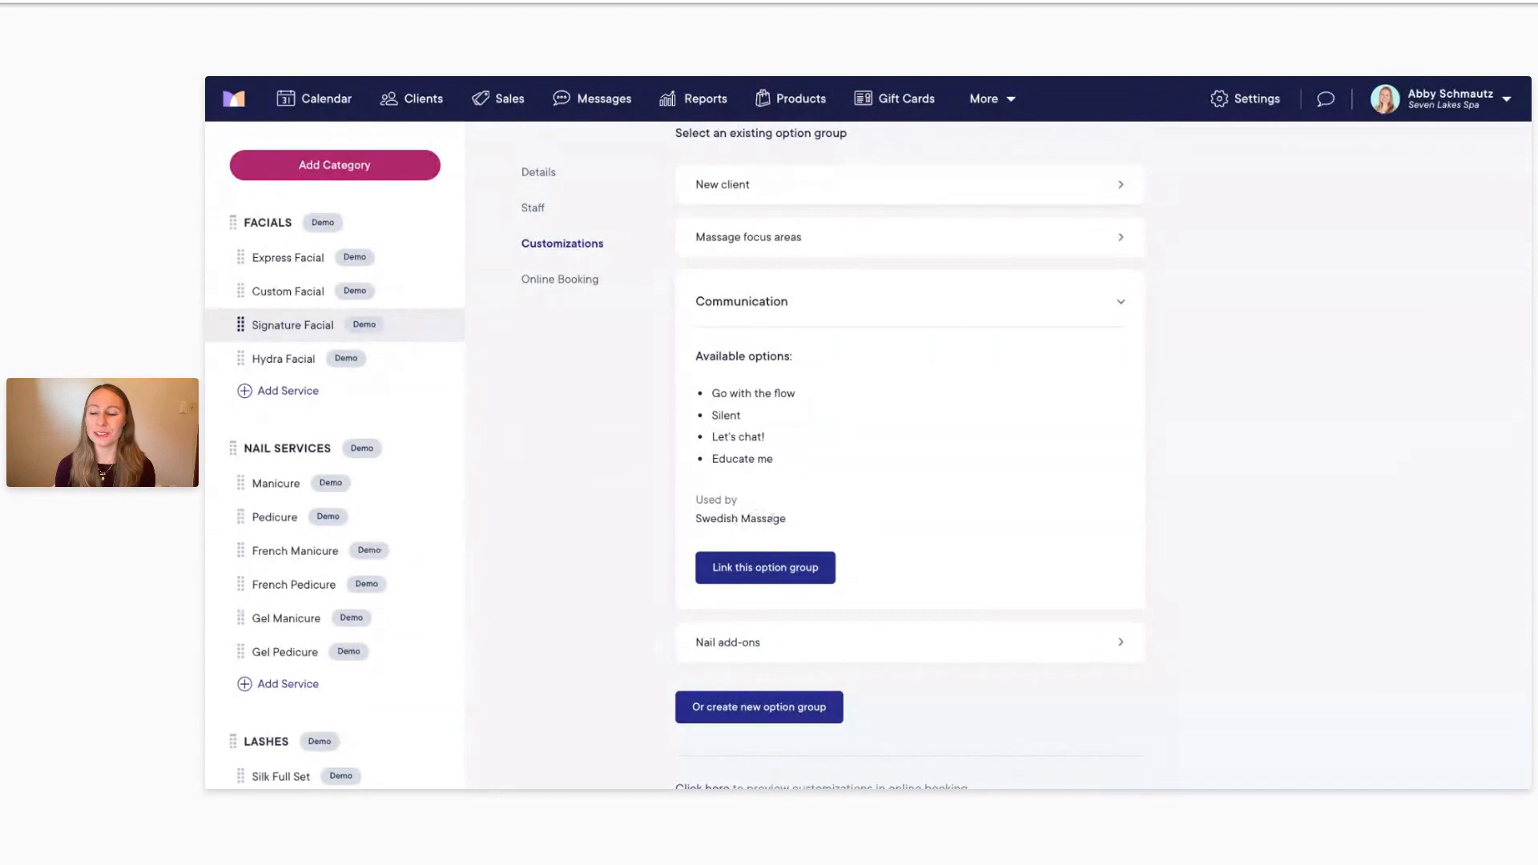
left_click(755, 569)
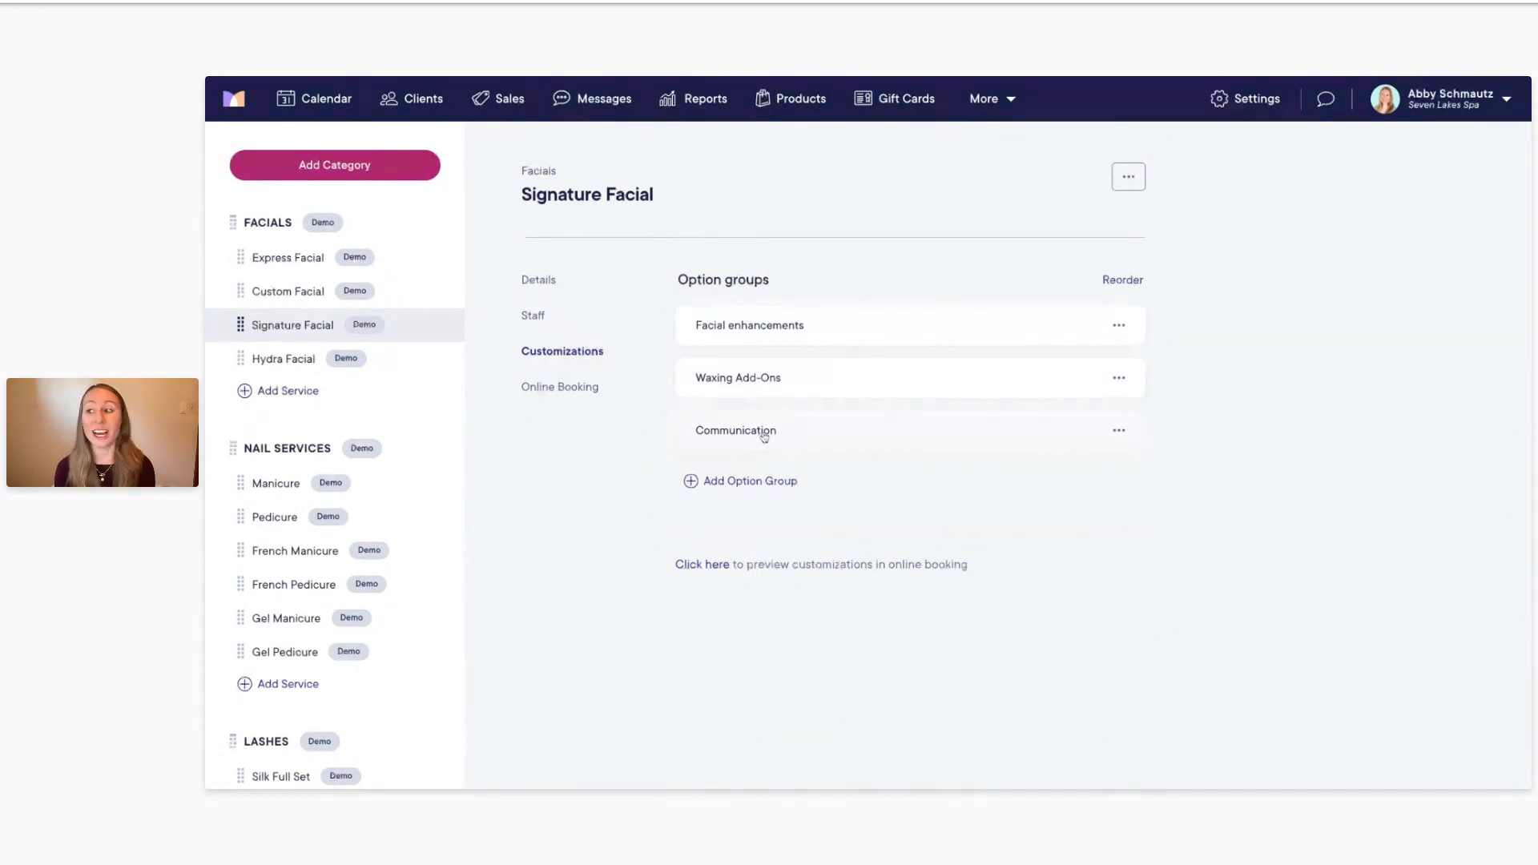
left_click(719, 481)
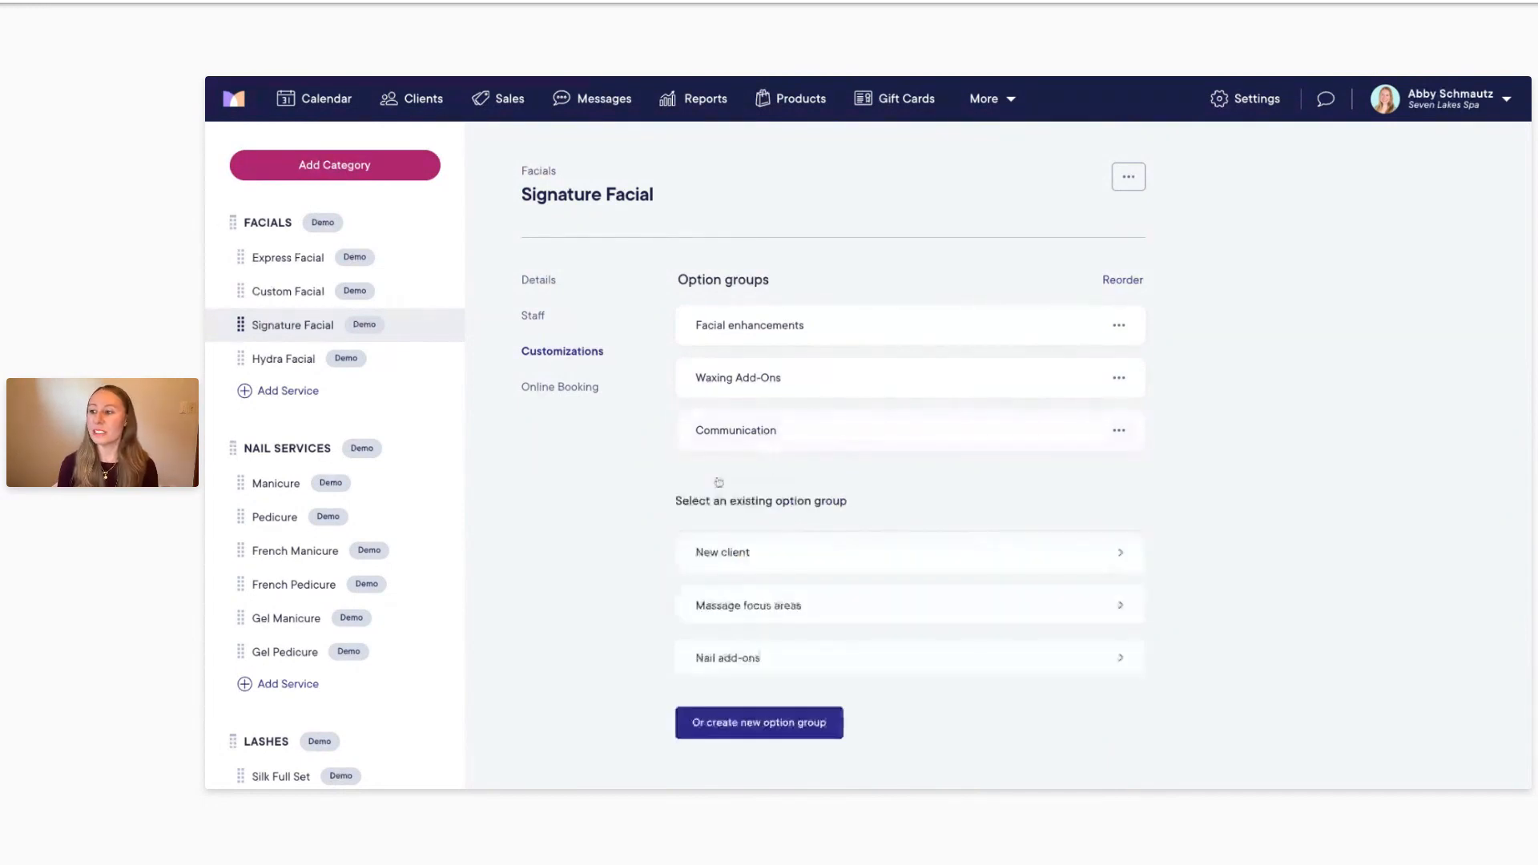
scroll(833, 489, "down", 1)
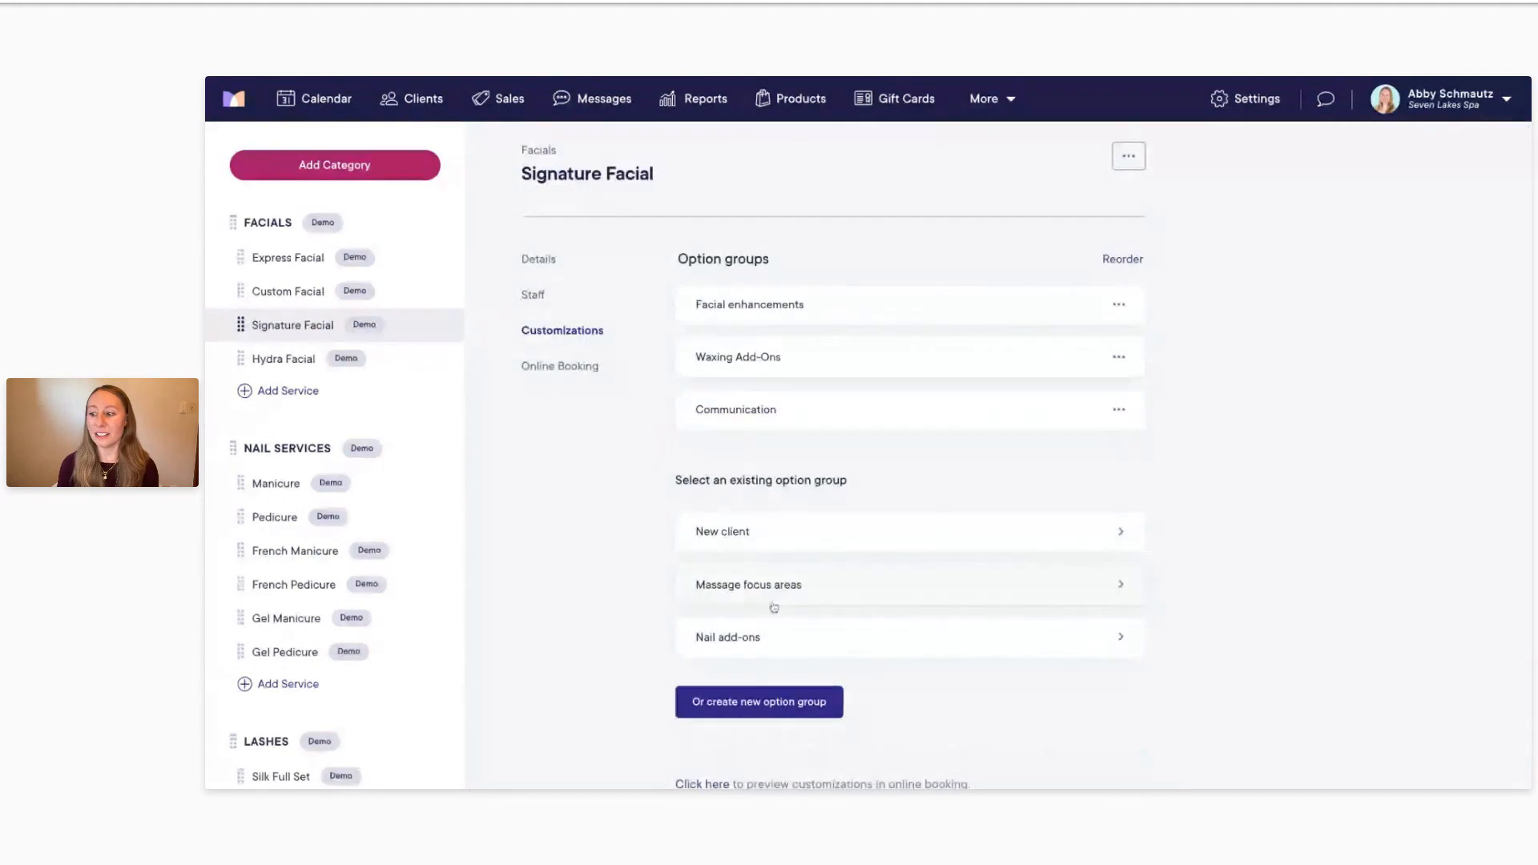
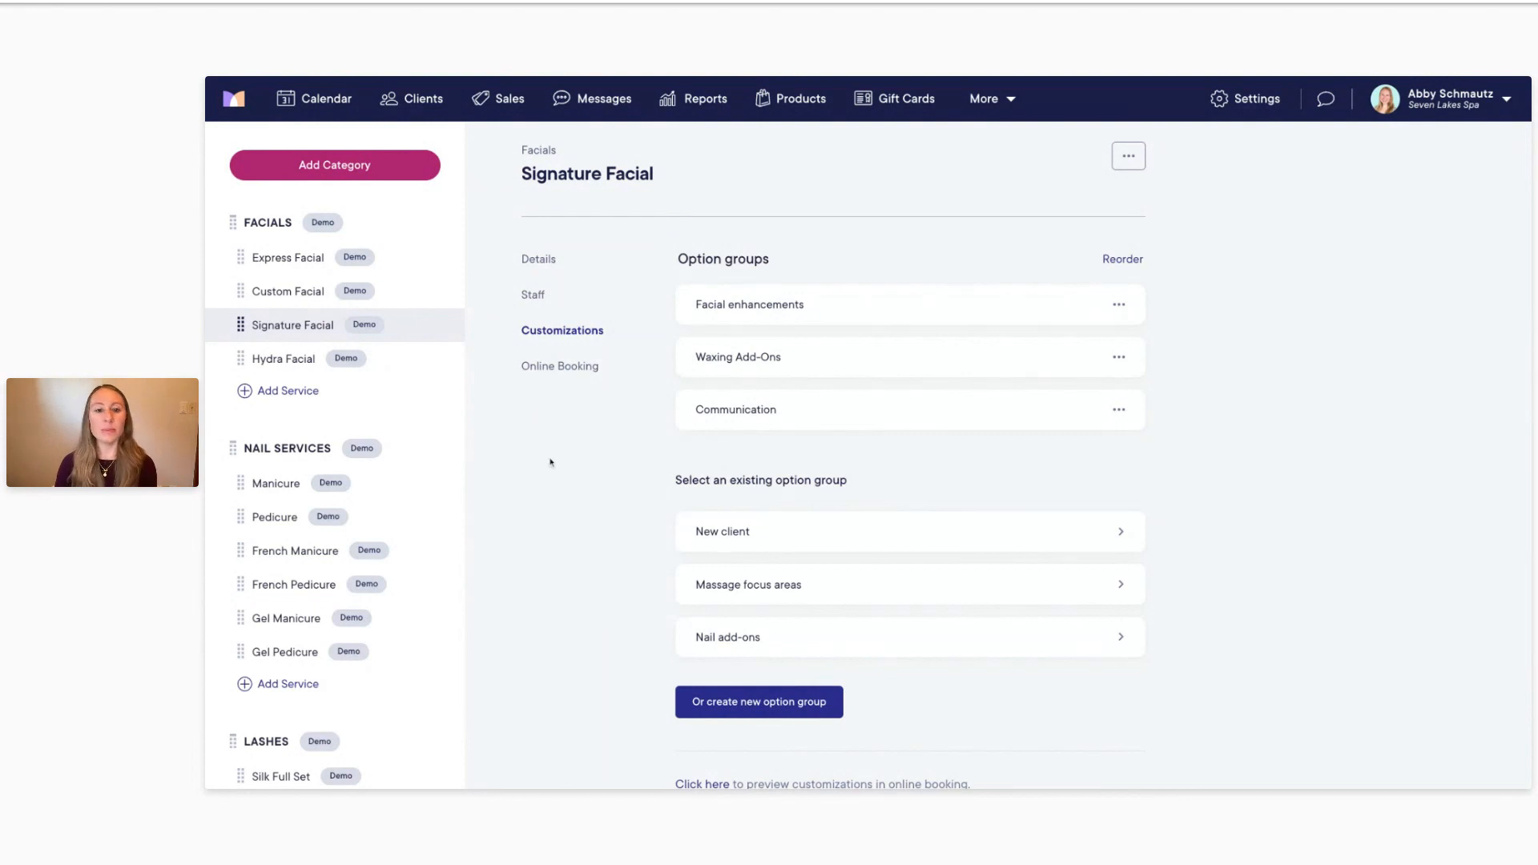
Step: Open the Swedish Massage's "New client" option group and review its client prompt, group name and available options
scroll(395, 438, "down", 1)
scroll(395, 438, "down", 10)
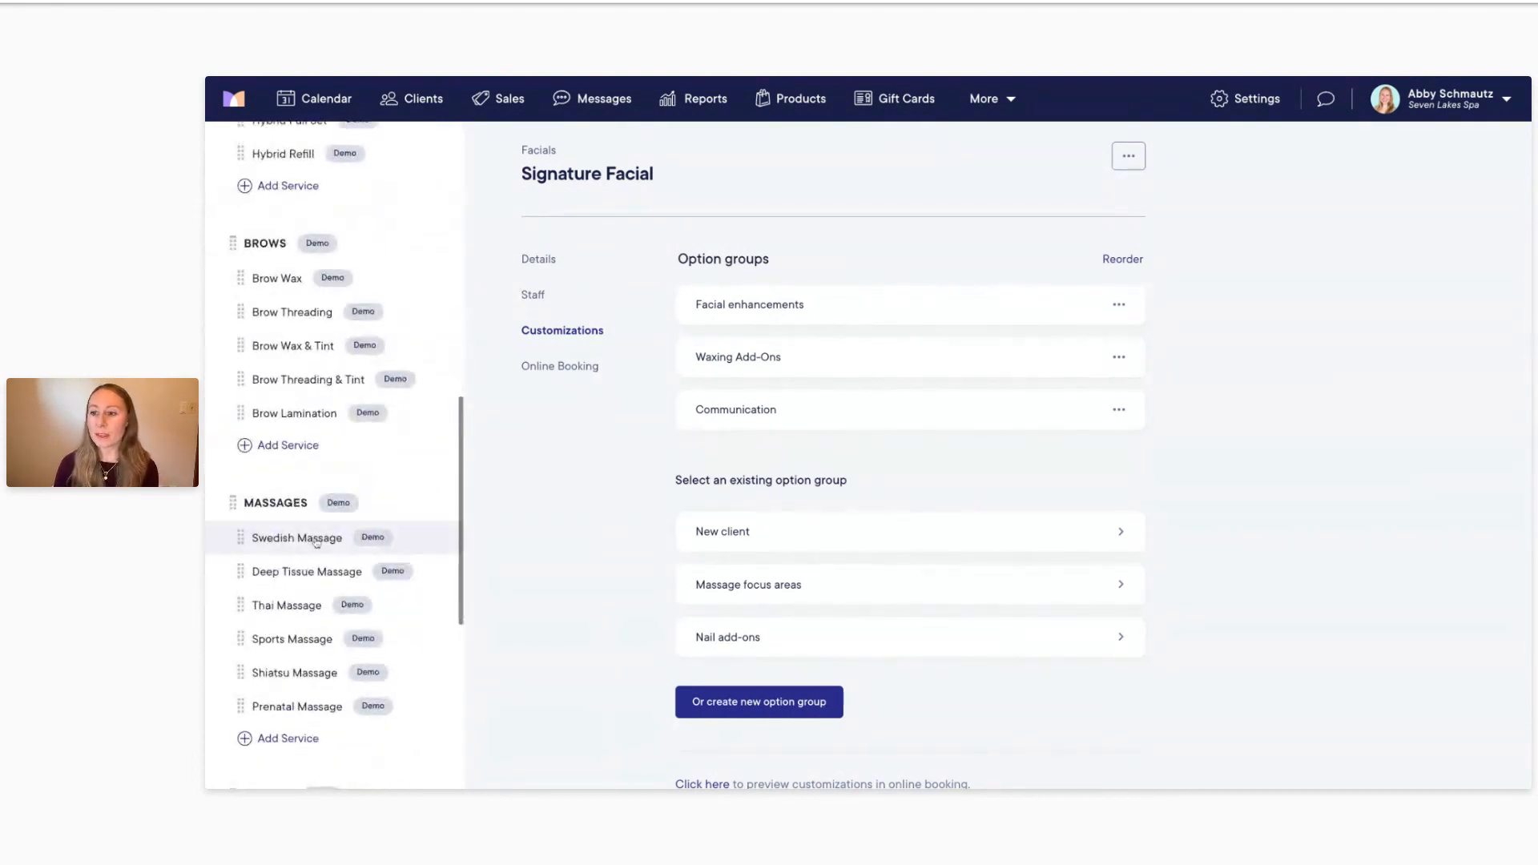
left_click(303, 545)
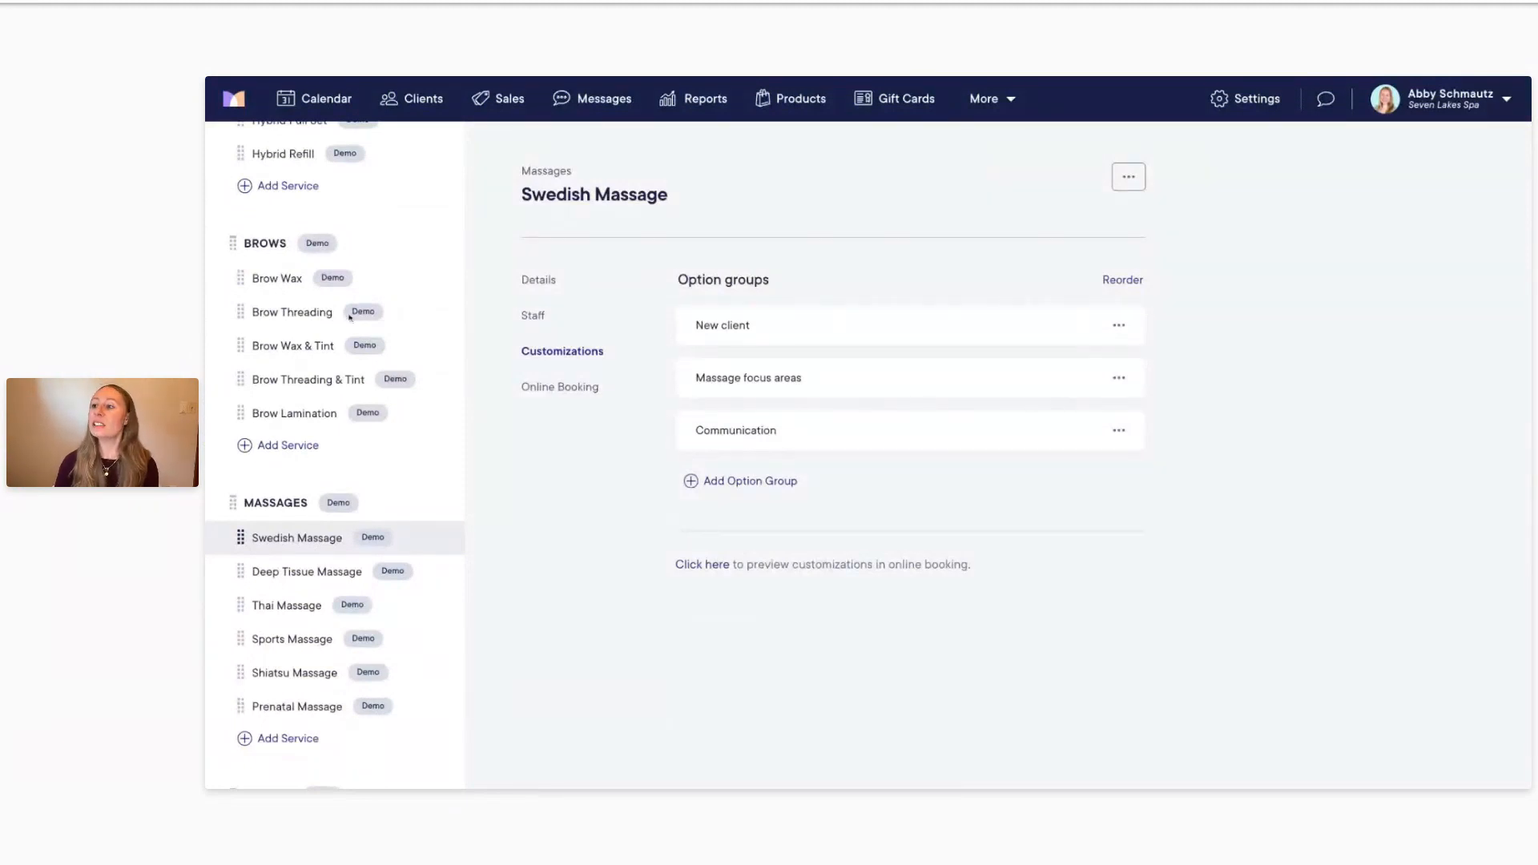
left_click(766, 334)
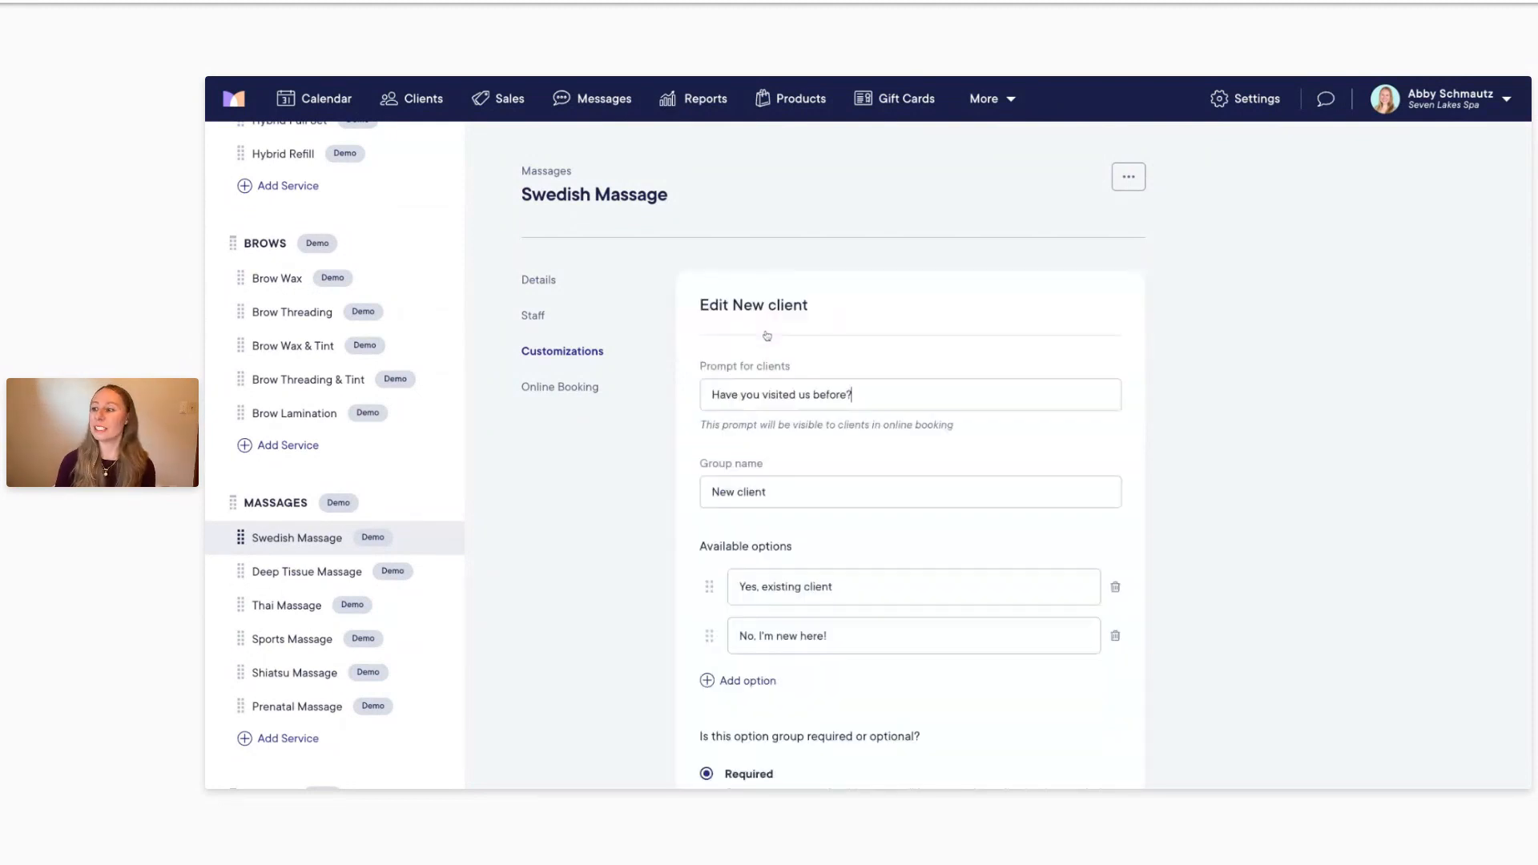
scroll(998, 324, "down", 3)
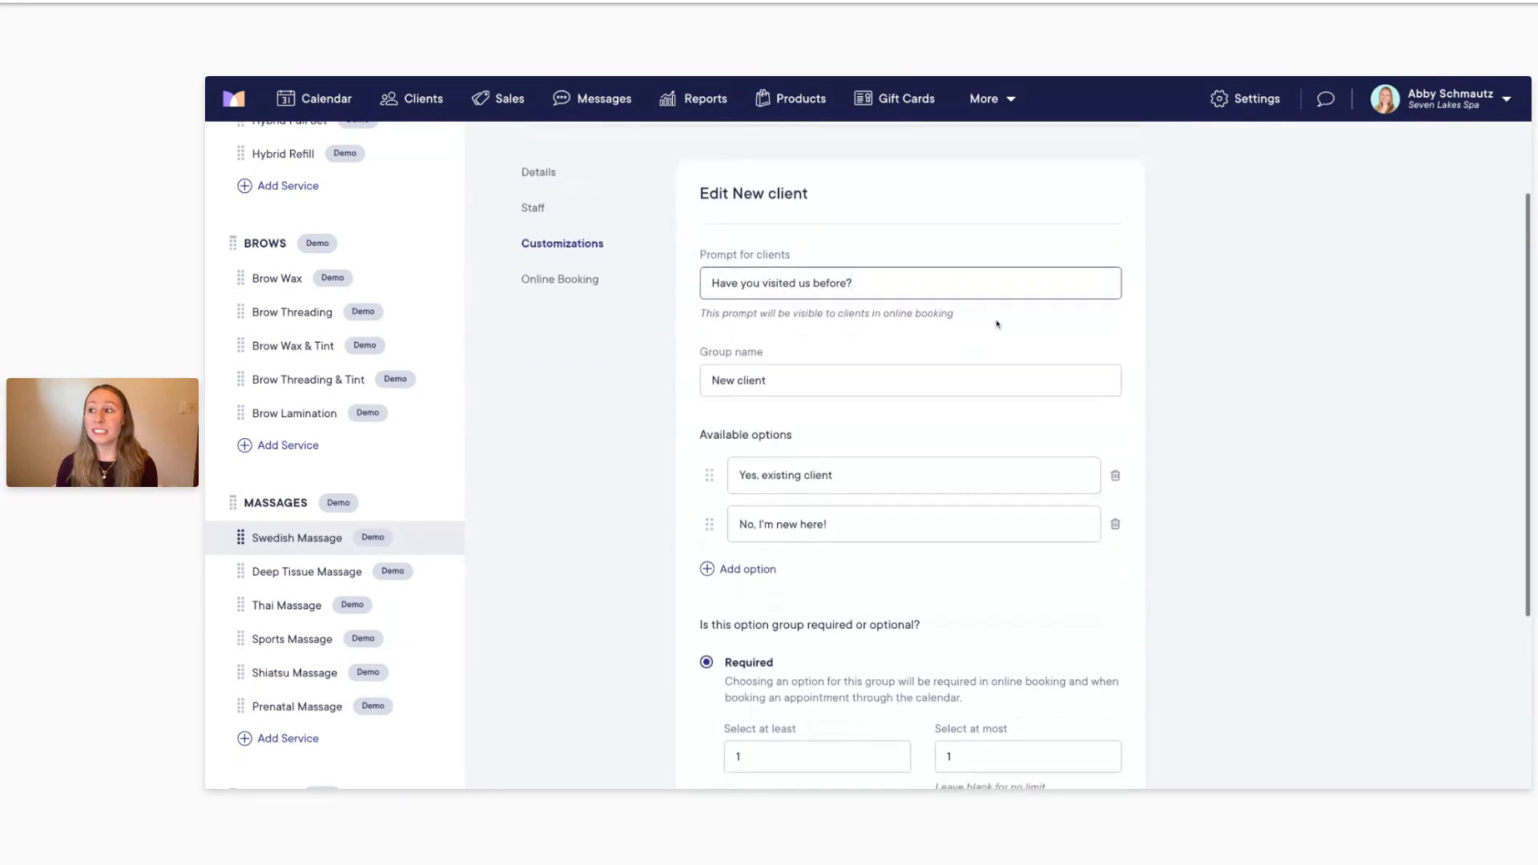
left_click(854, 282)
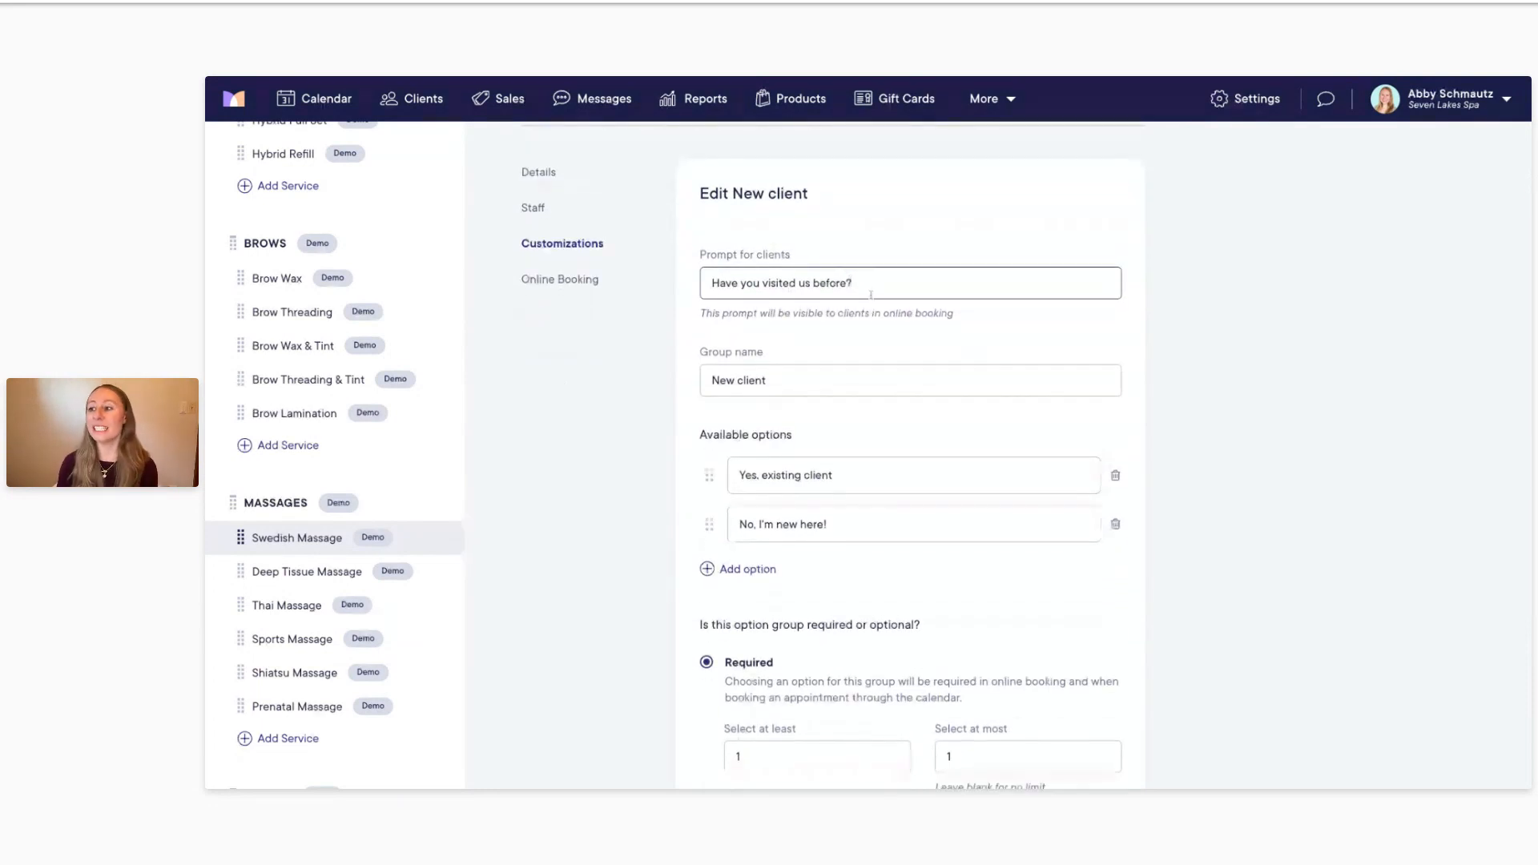
scroll(871, 295, "down", 1)
left_click(755, 314)
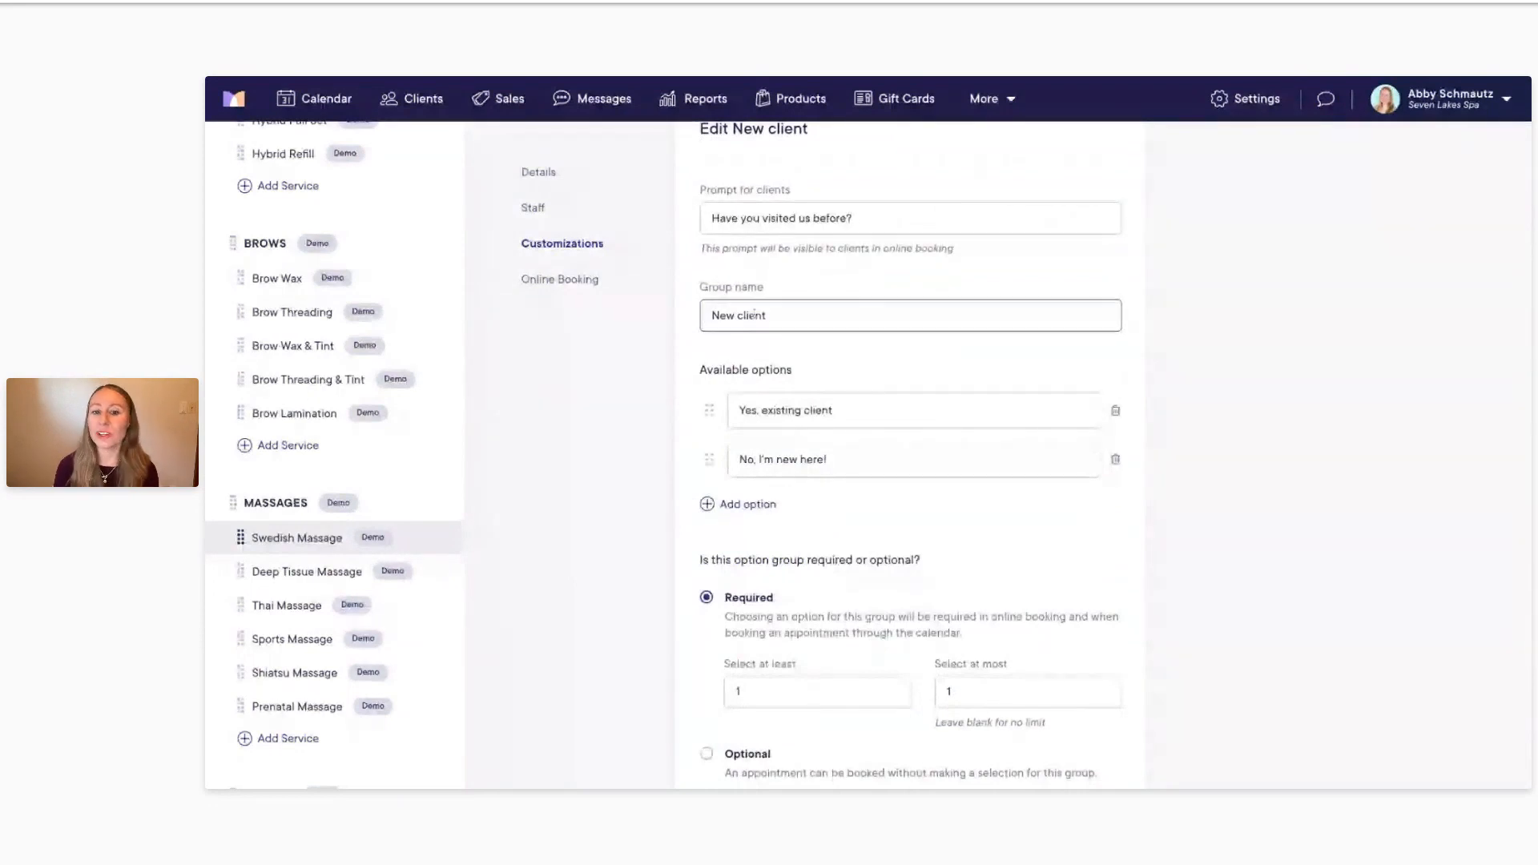
left_click(799, 377)
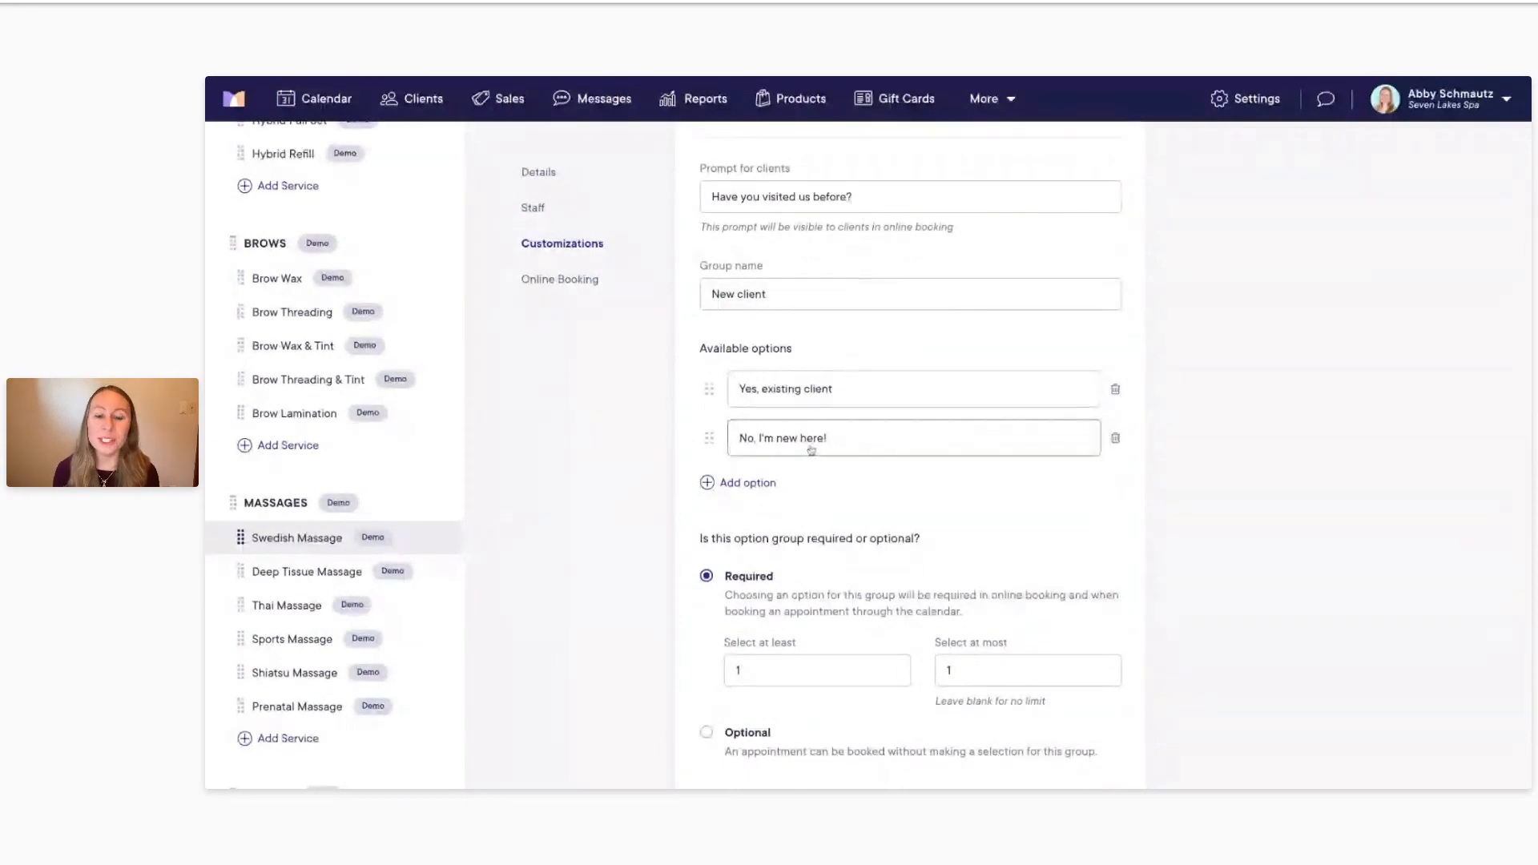
Step: Examine the details of "Yes, existing client" and "No, I'm new here!", including the excluded staff members, and close them
left_click(825, 403)
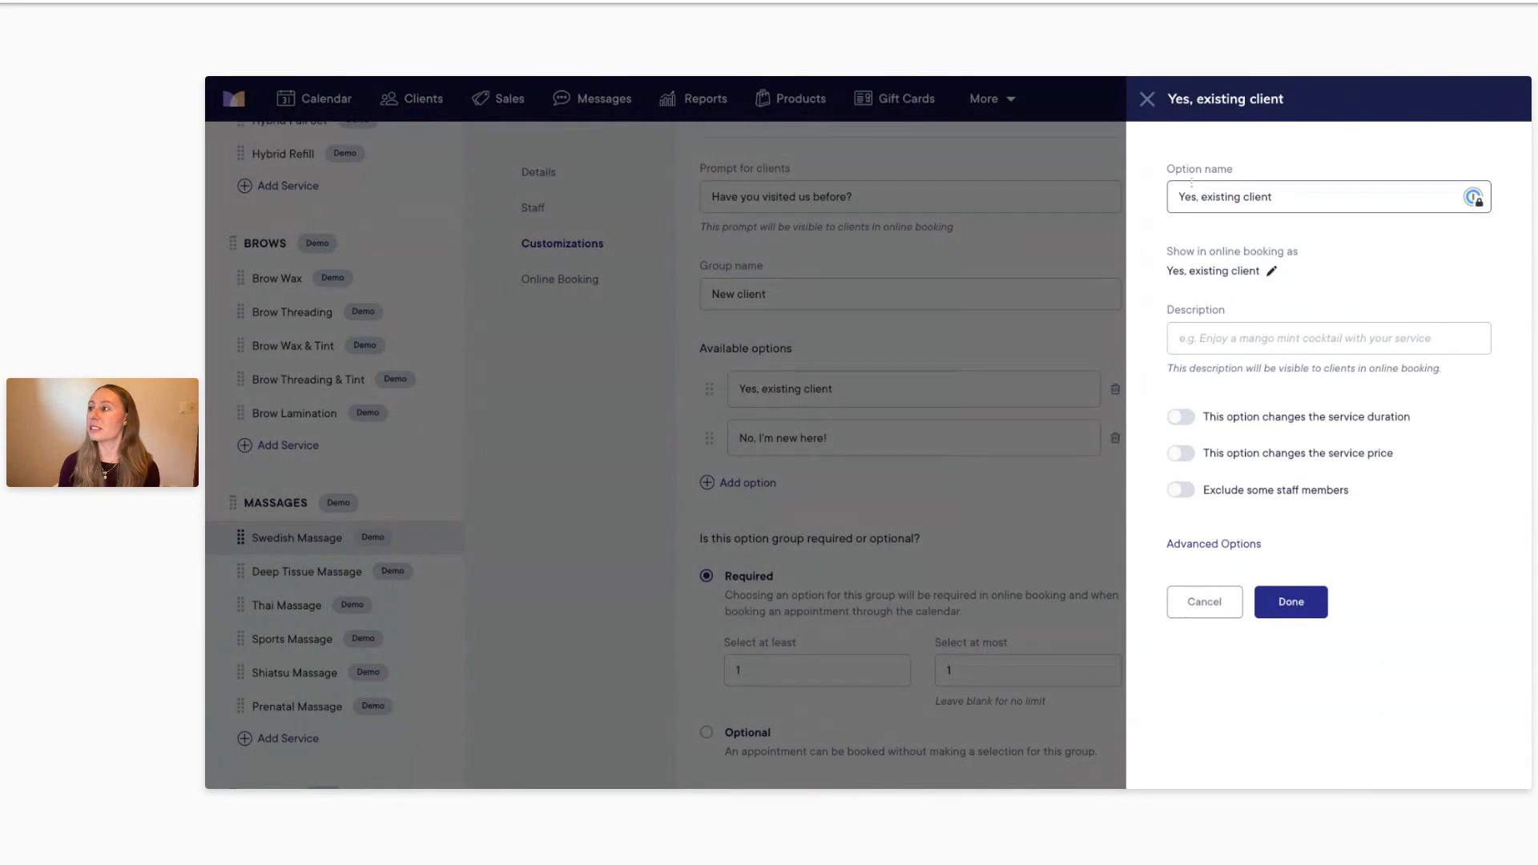
left_click(1147, 99)
left_click(807, 438)
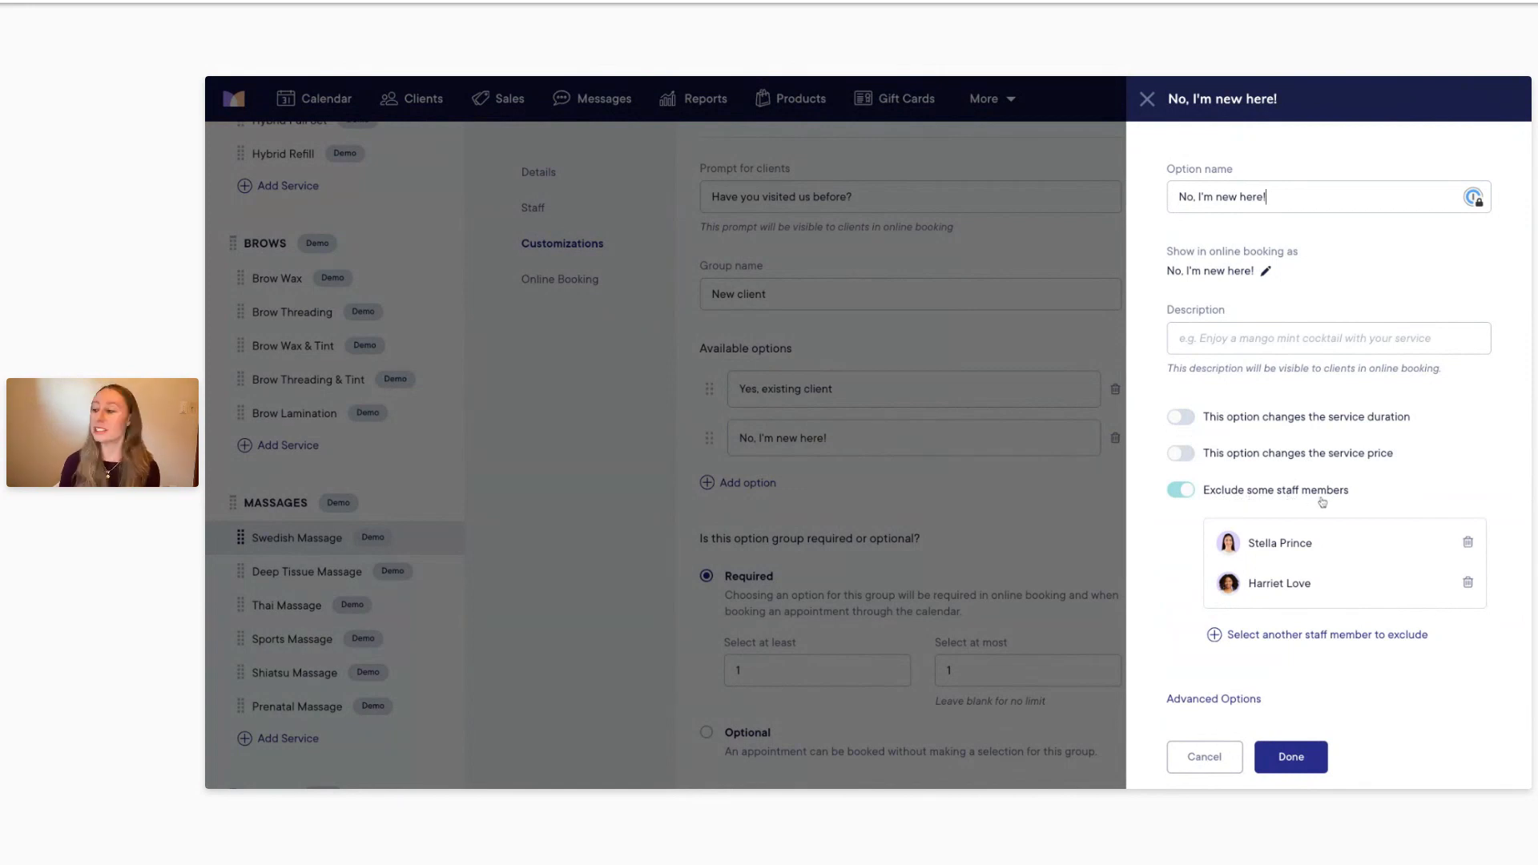
scroll(1338, 502, "down", 1)
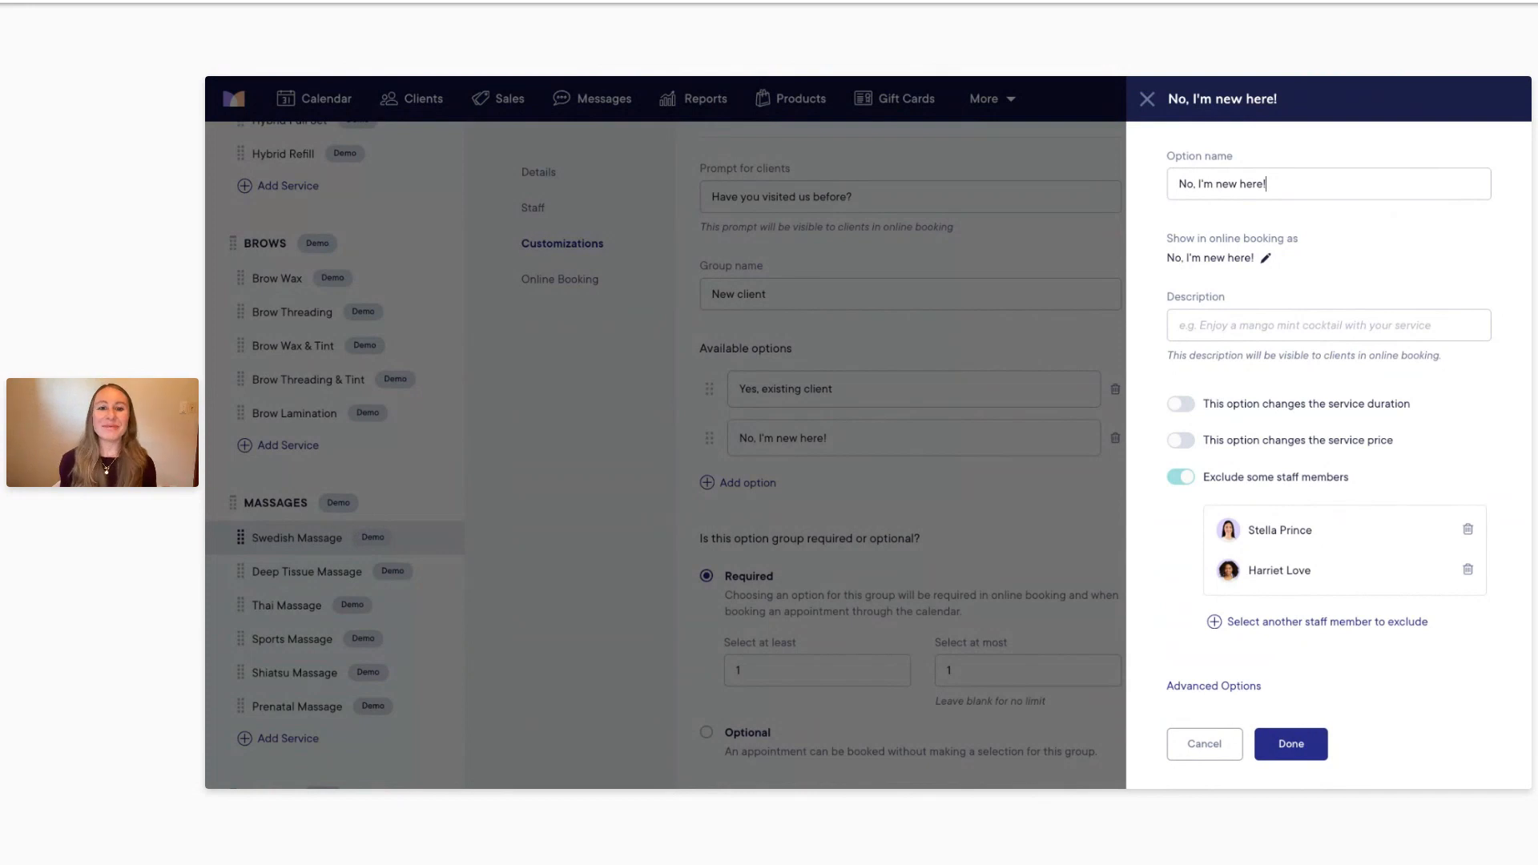
left_click(1147, 99)
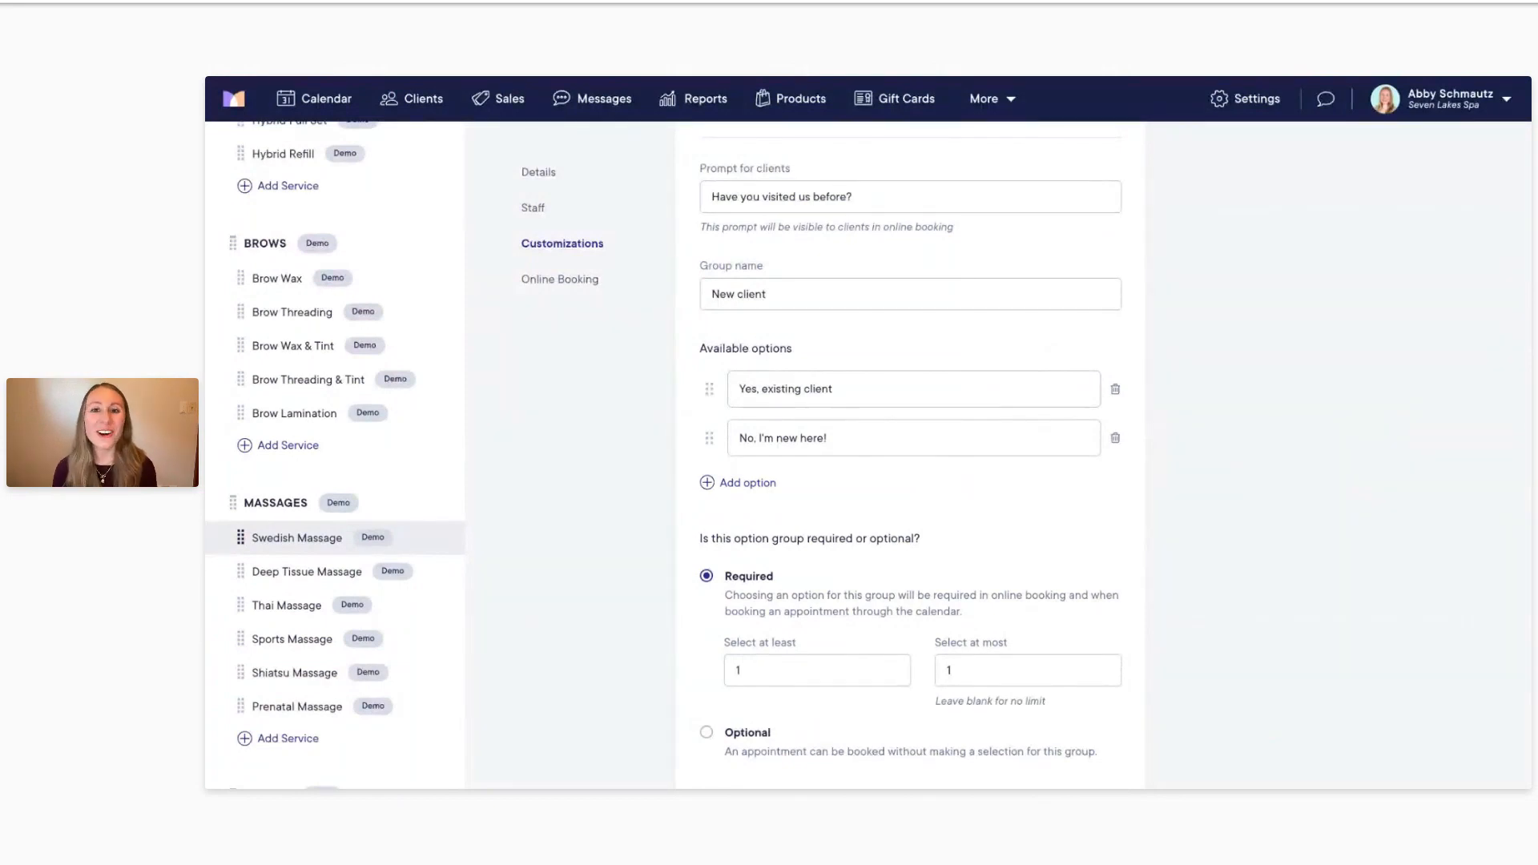
scroll(834, 448, "up", 3)
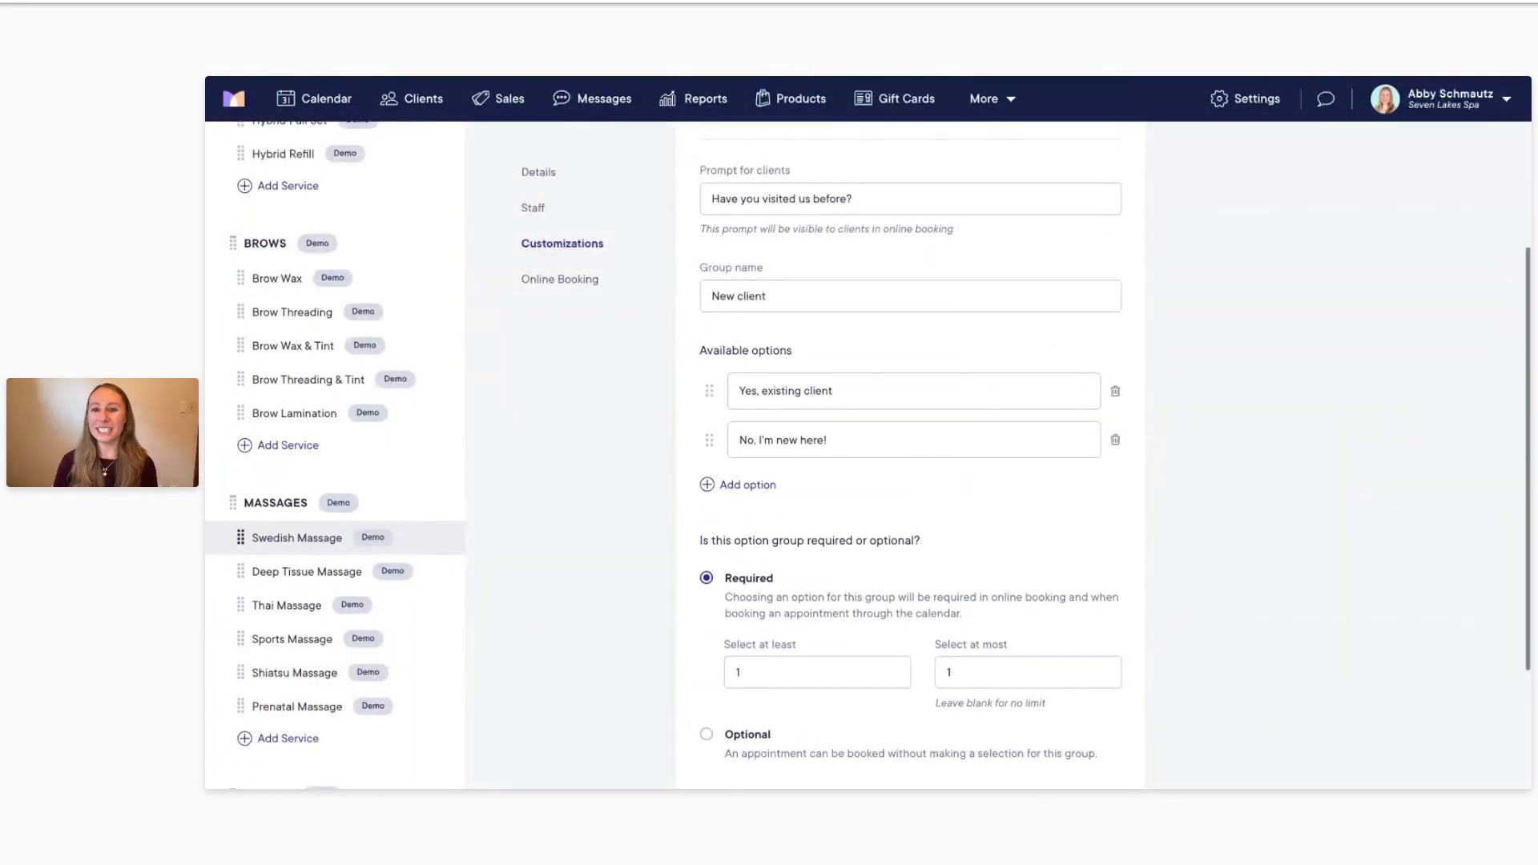